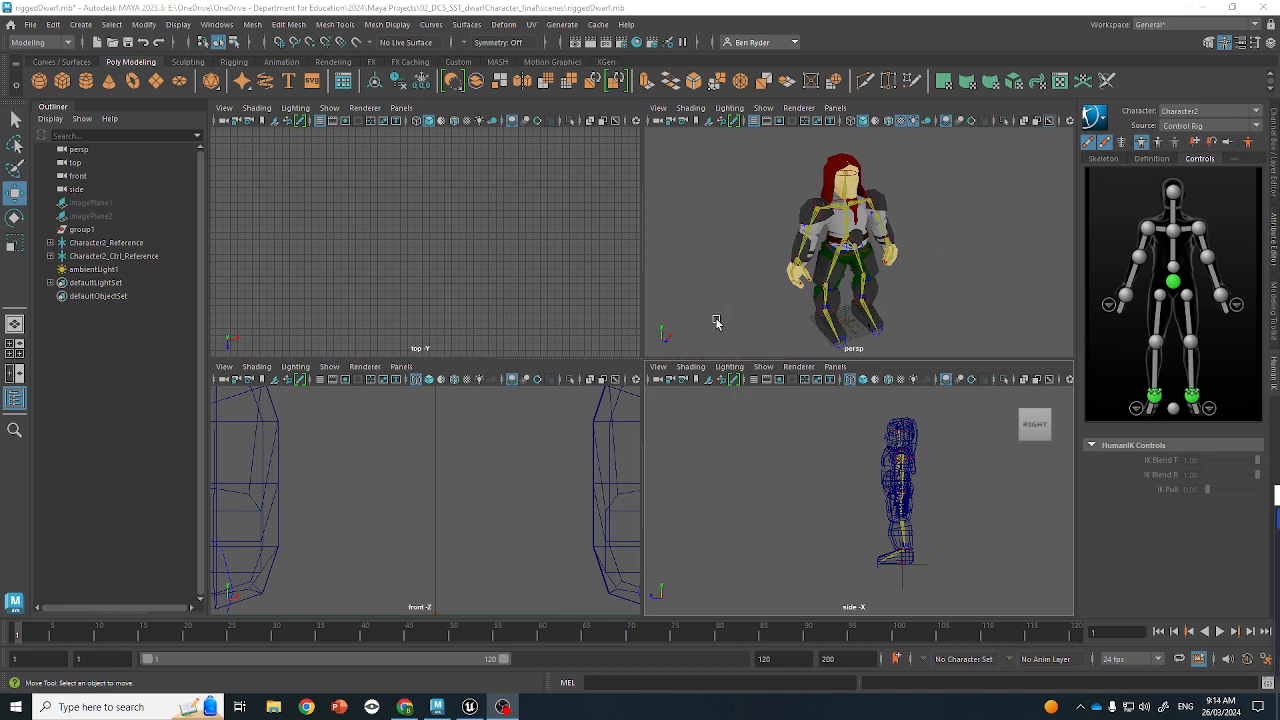
pyautogui.click(846, 247)
pyautogui.moveTo(844, 221)
pyautogui.mouseDown()
pyautogui.moveTo(838, 232)
pyautogui.moveTo(832, 218)
pyautogui.mouseUp()
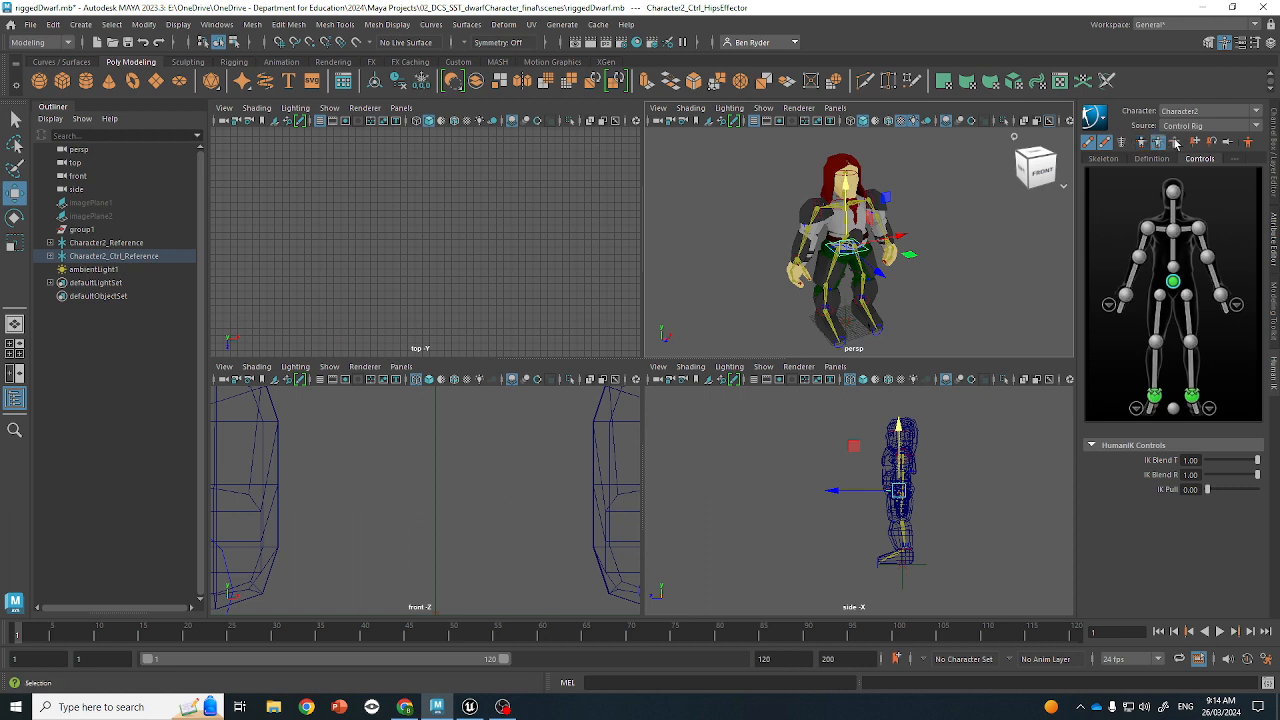
pyautogui.click(862, 302)
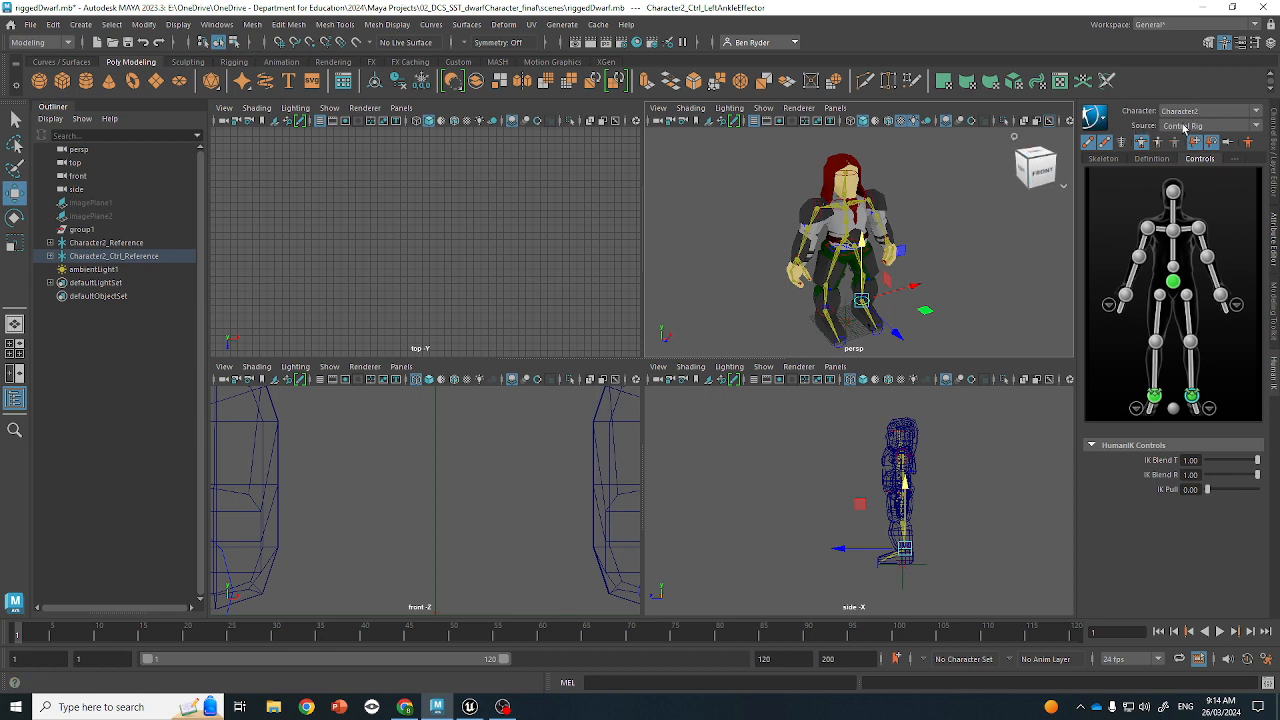
pyautogui.click(967, 308)
# Import runcycle.png as an image plane in the side view and raise it to the dwarf's foot level
pyautogui.click(659, 366)
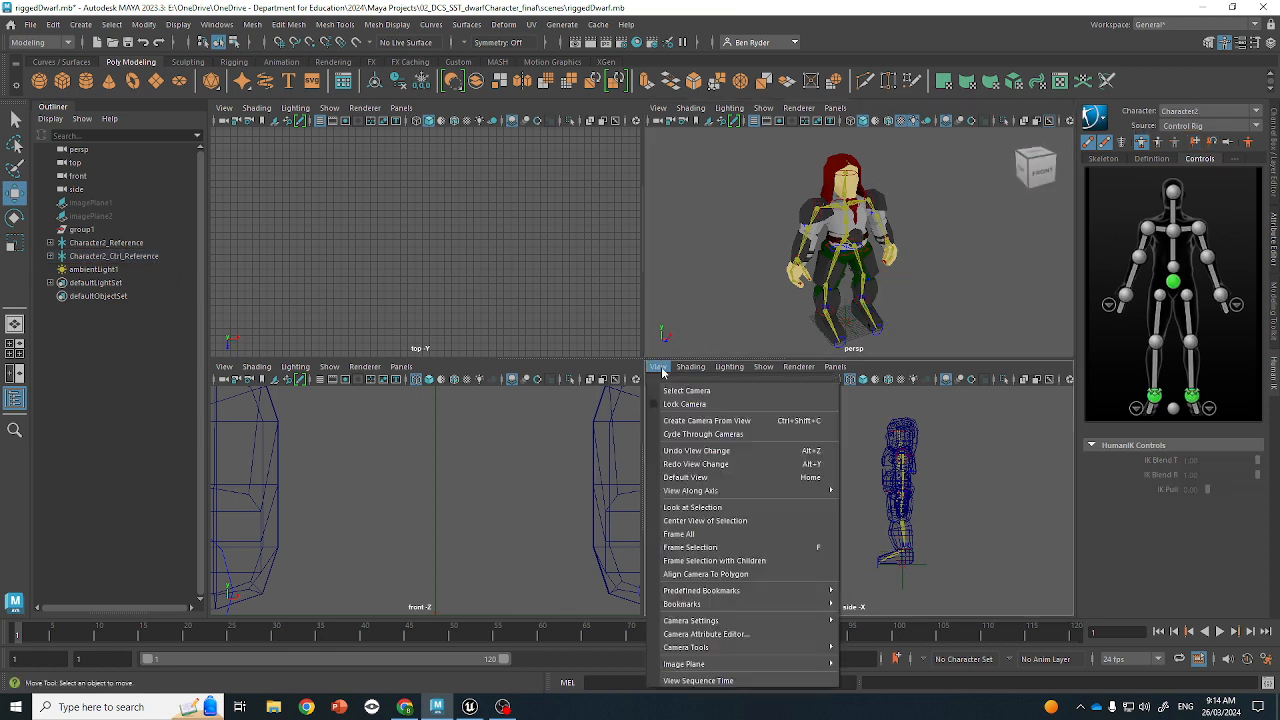
pyautogui.moveTo(760, 664)
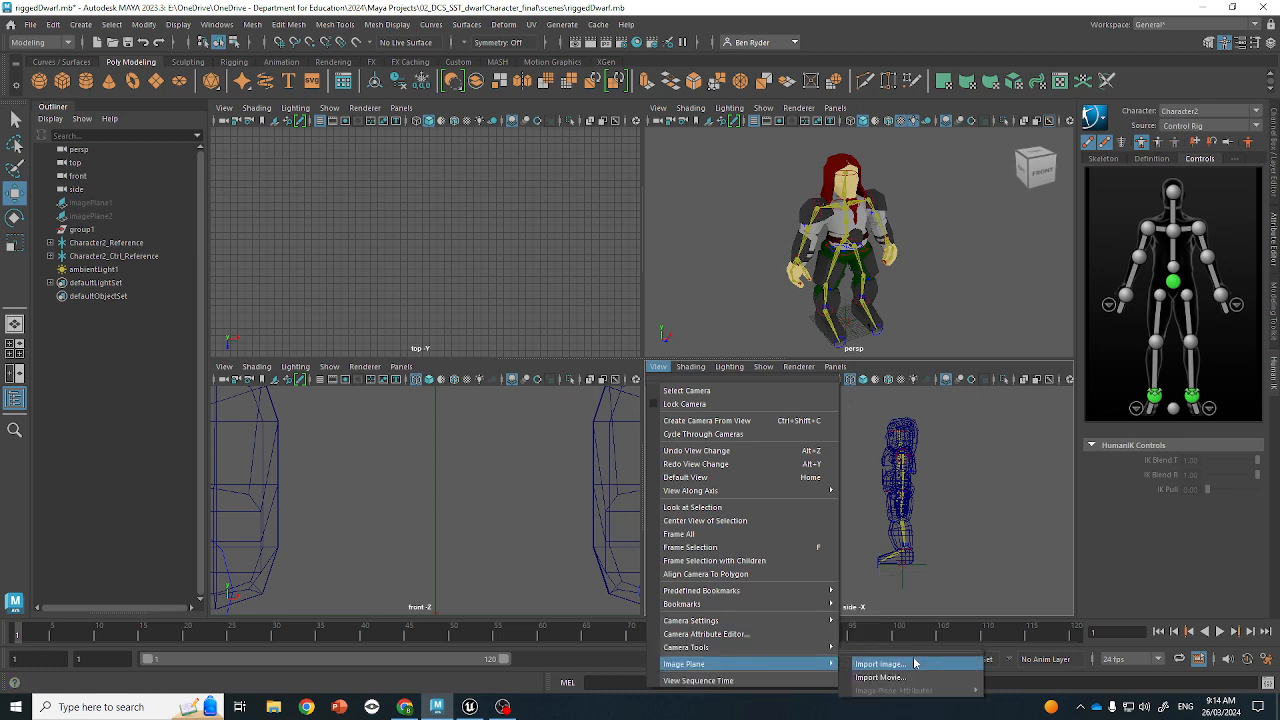
pyautogui.click(880, 664)
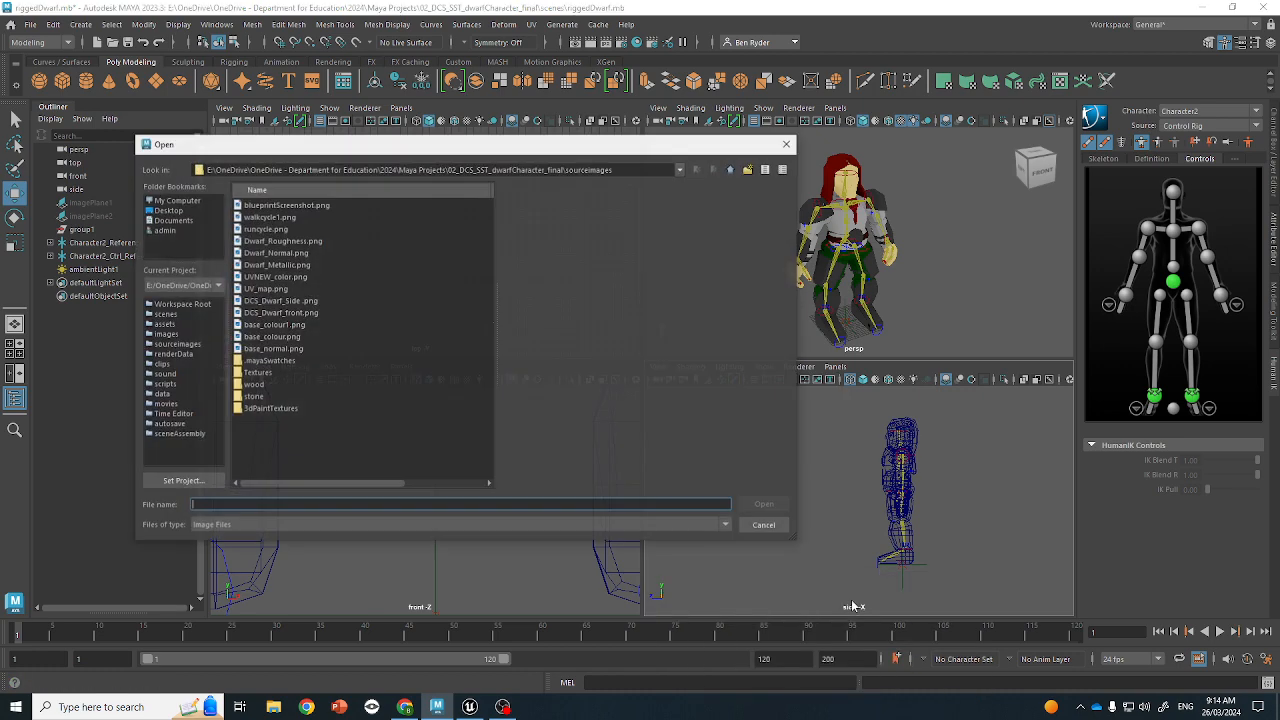
pyautogui.click(270, 217)
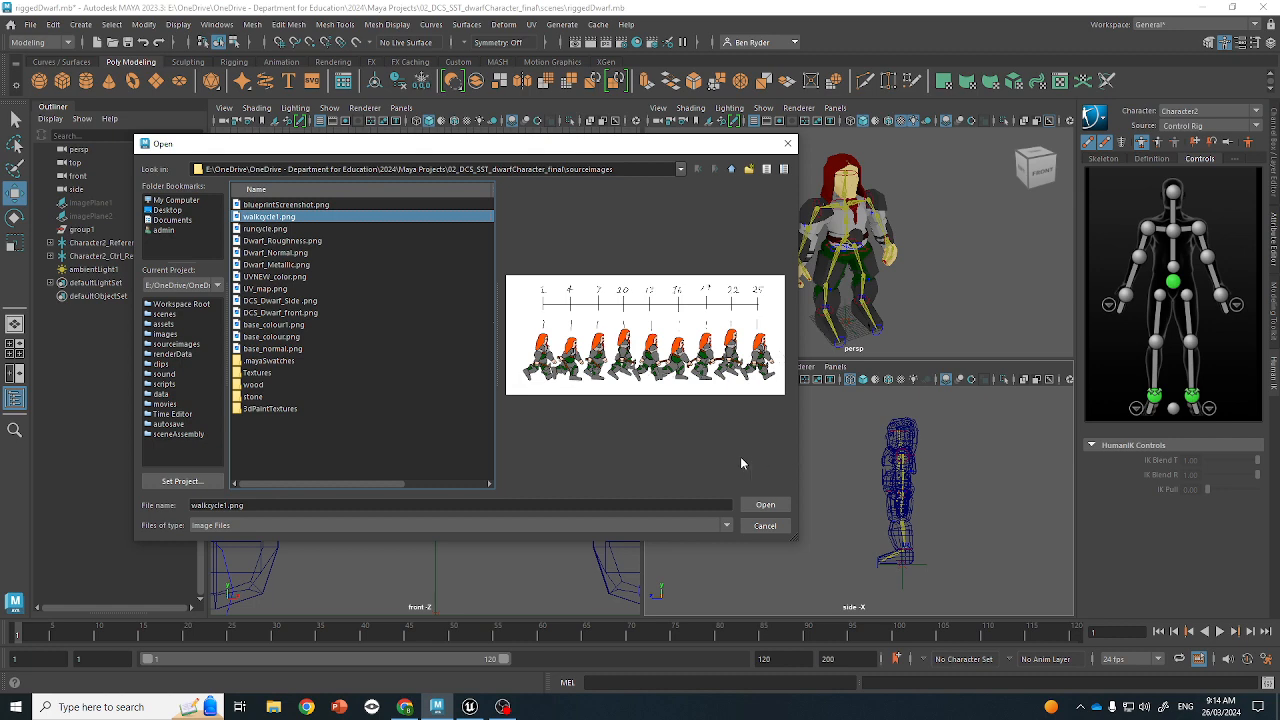
pyautogui.click(346, 349)
pyautogui.click(318, 300)
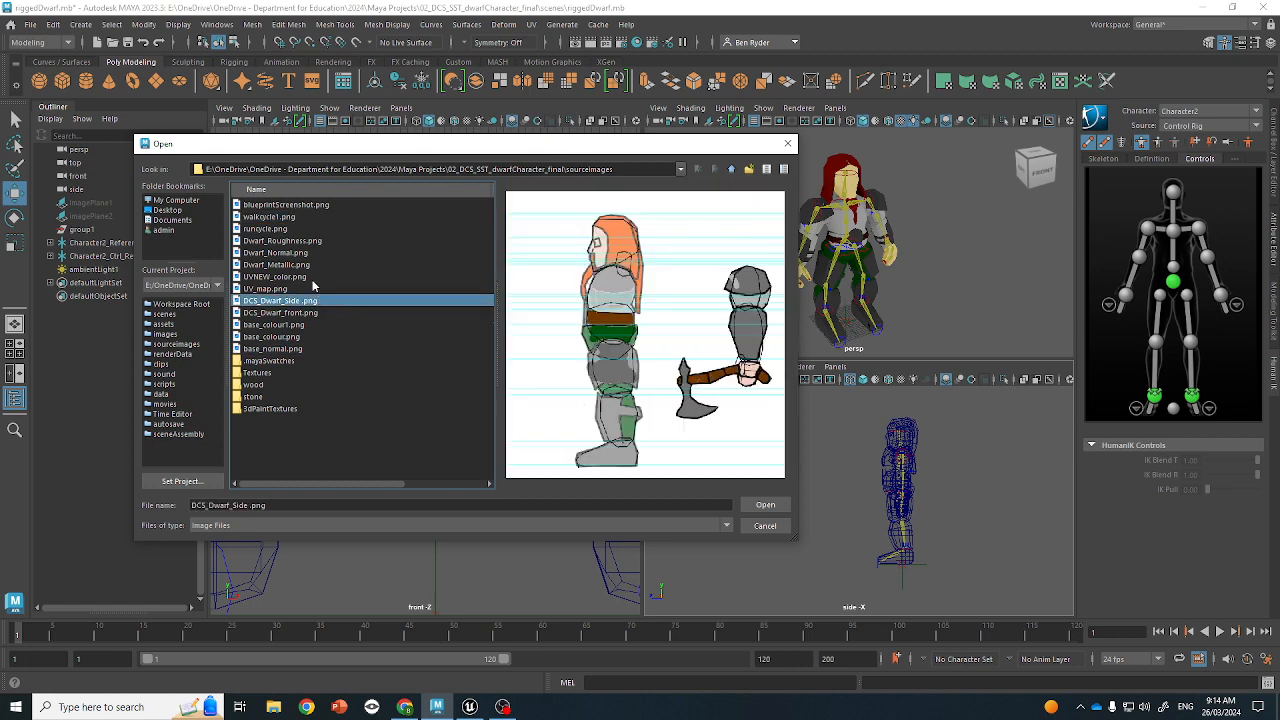
pyautogui.click(310, 289)
pyautogui.click(310, 277)
pyautogui.click(308, 241)
pyautogui.click(305, 229)
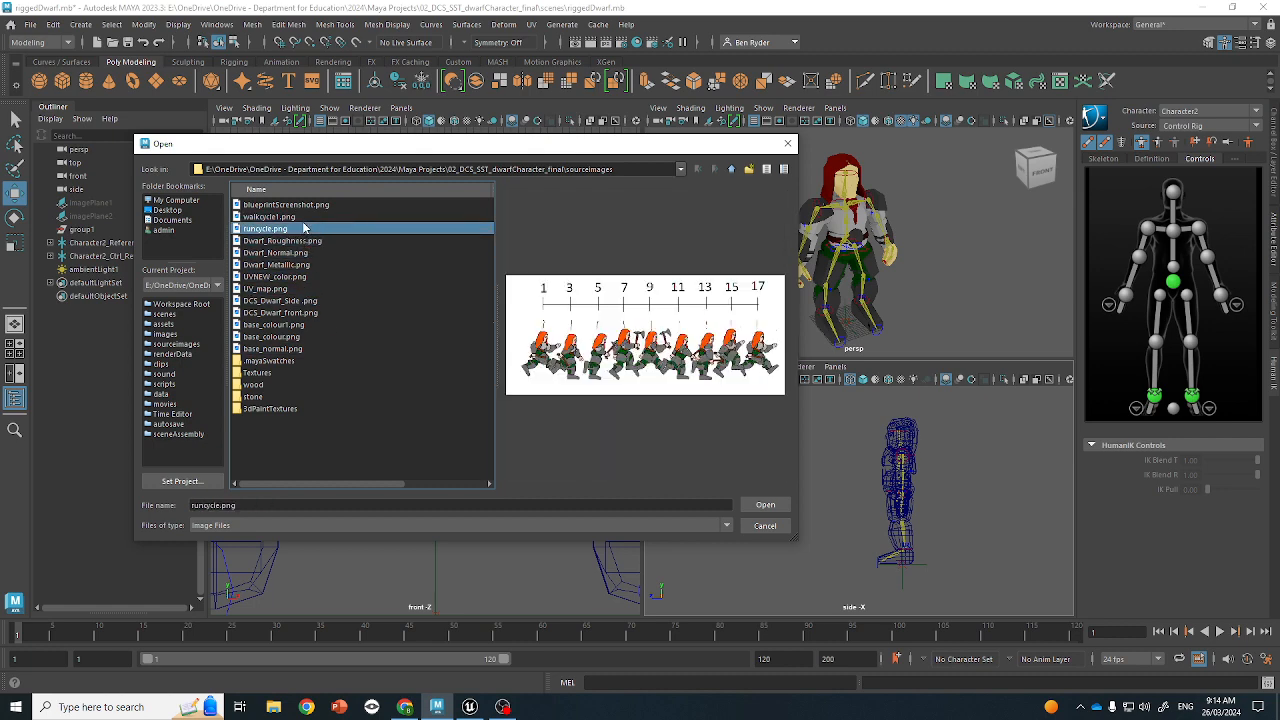
pyautogui.click(765, 504)
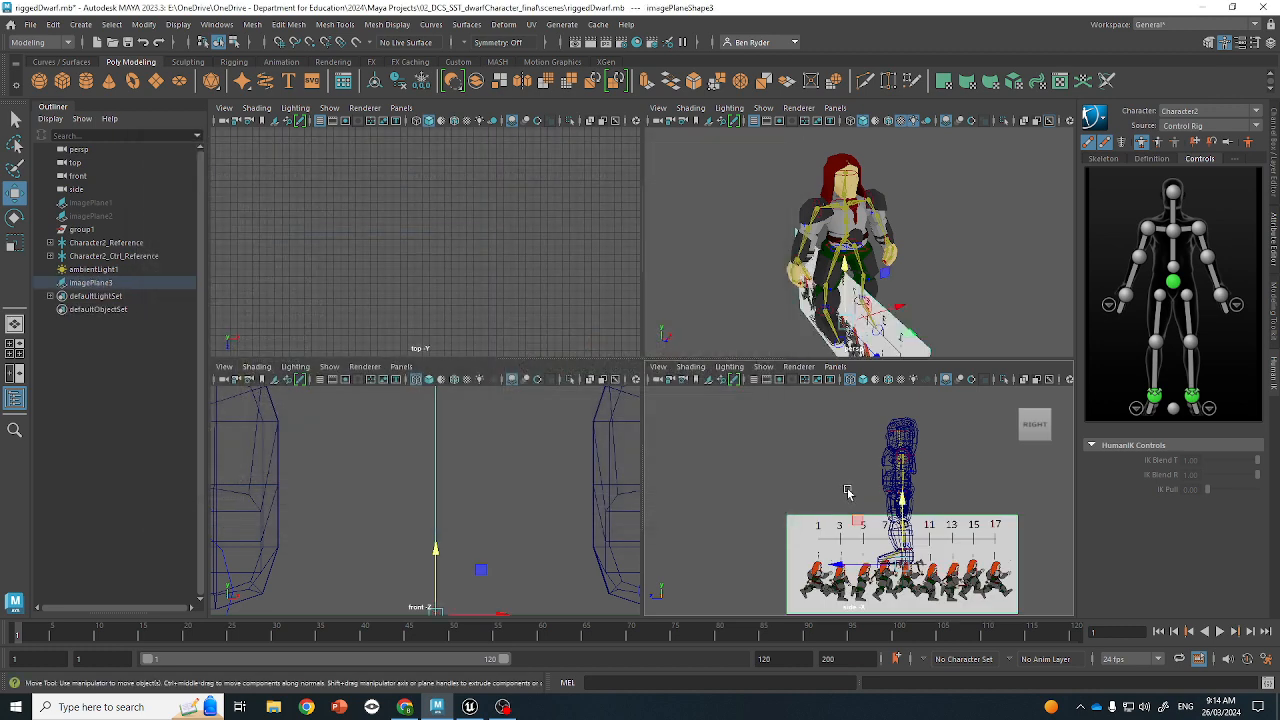
pyautogui.moveTo(866, 541); pyautogui.dragTo(832, 490, button='middle')
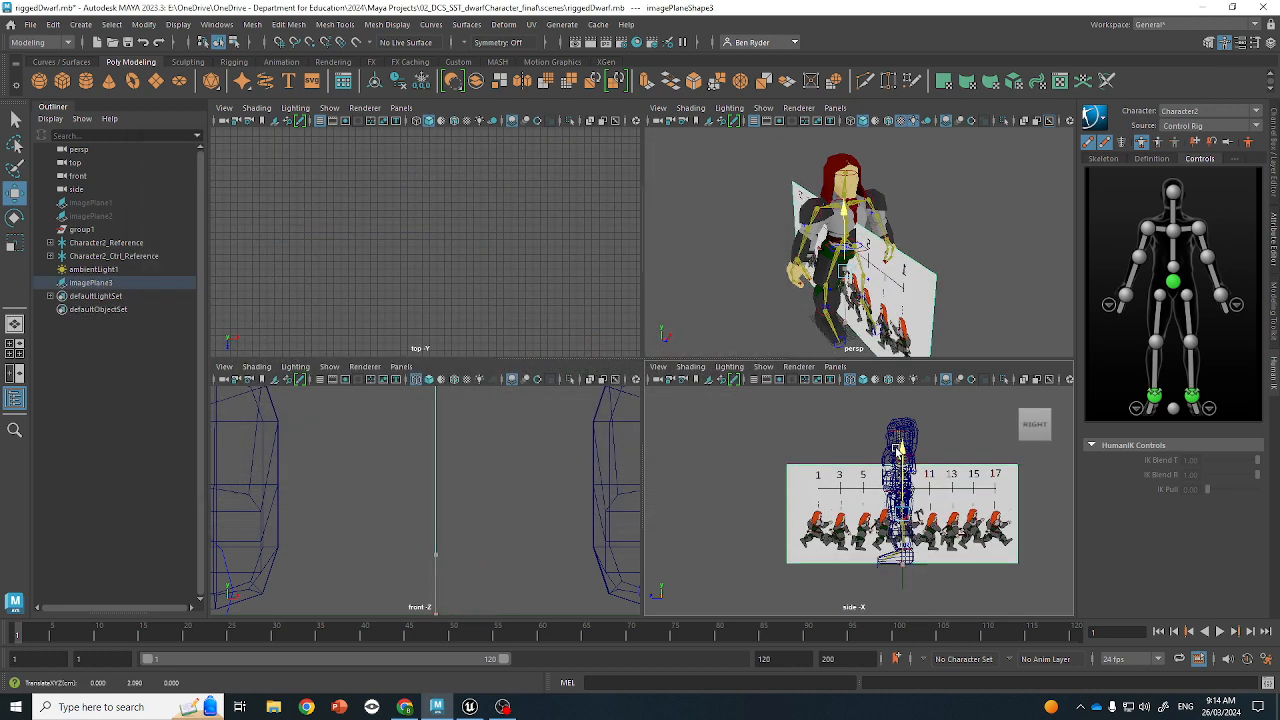
# Import walkcycle1.png as an image plane in the side view and raise it behind the dwarf
pyautogui.click(657, 366)
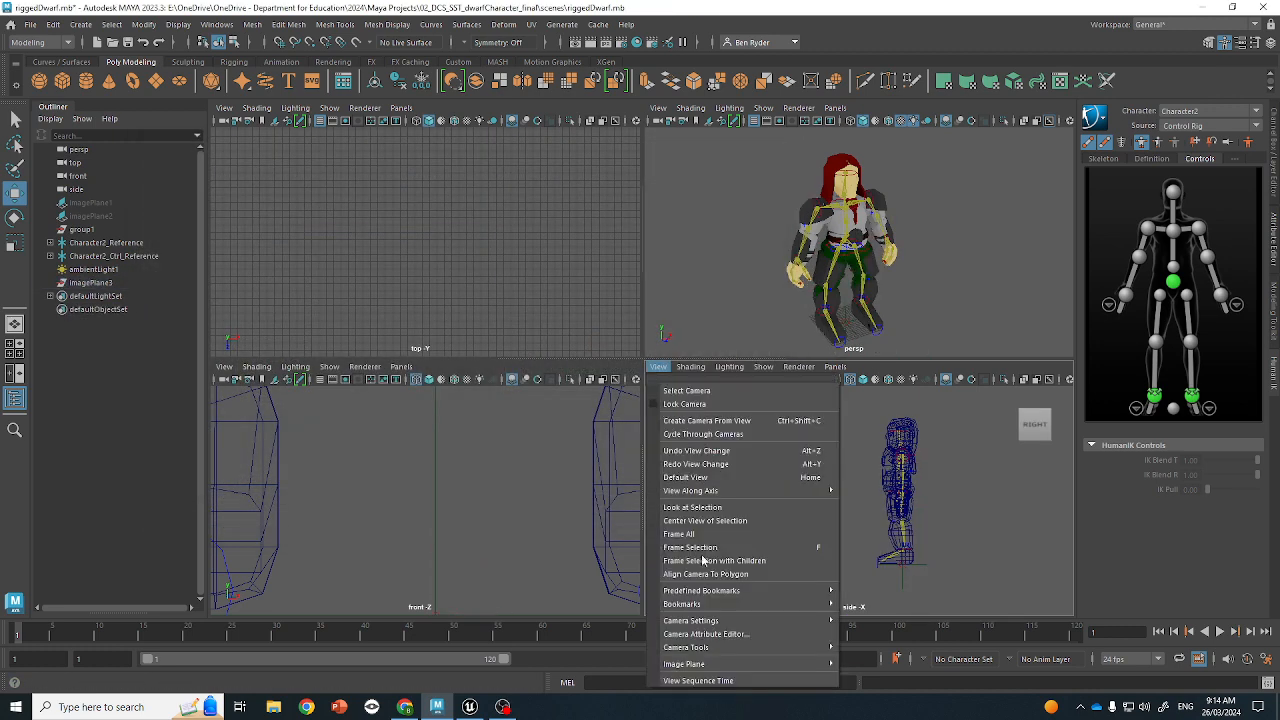
pyautogui.moveTo(685, 665)
pyautogui.click(880, 658)
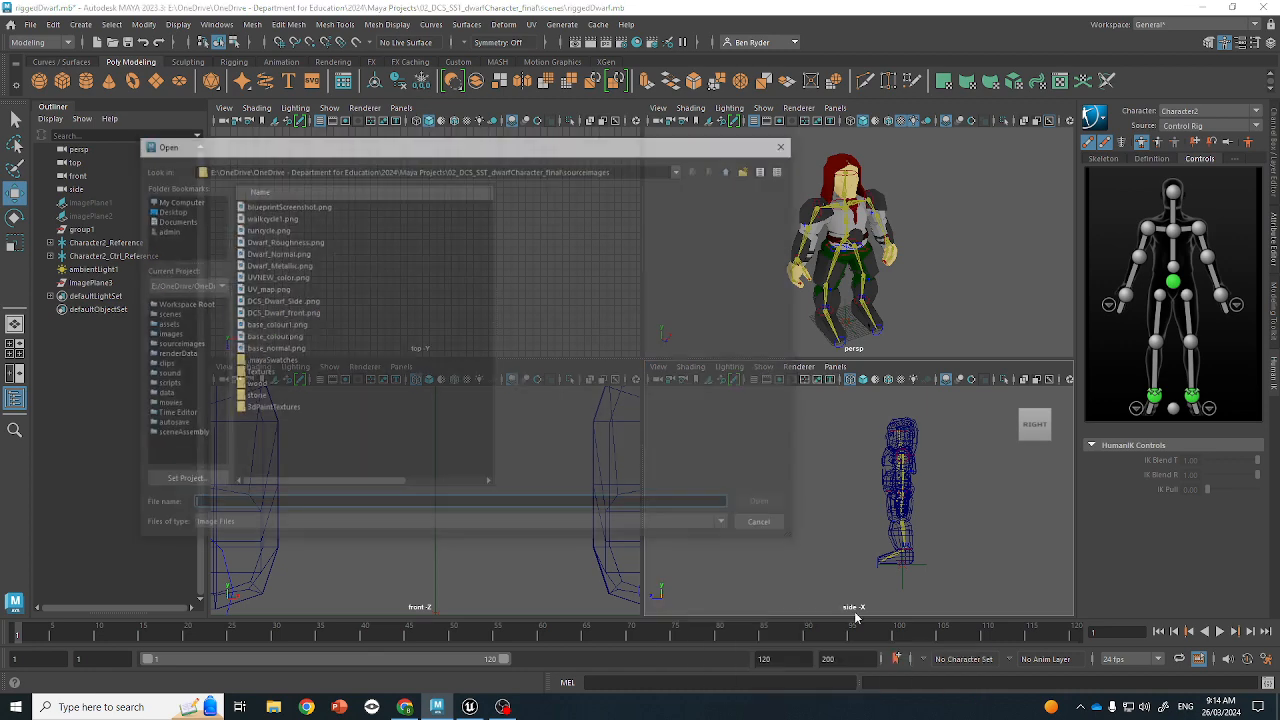
pyautogui.click(266, 217)
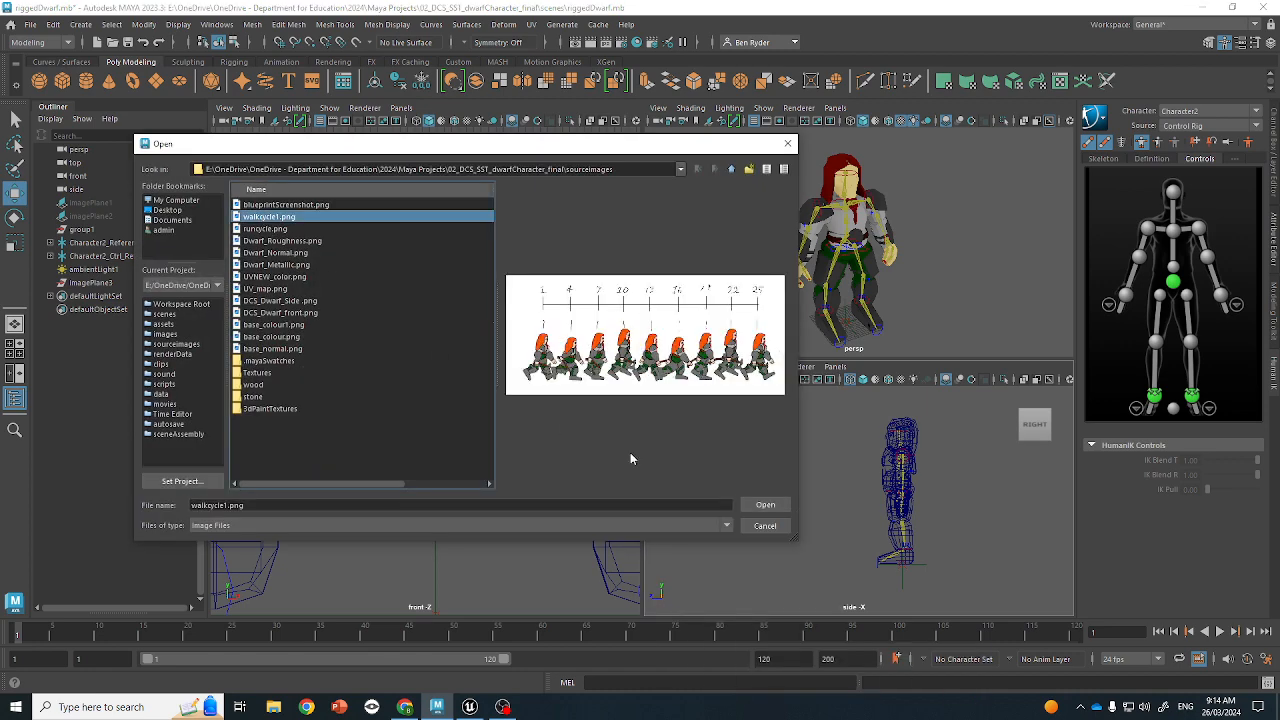
pyautogui.click(765, 505)
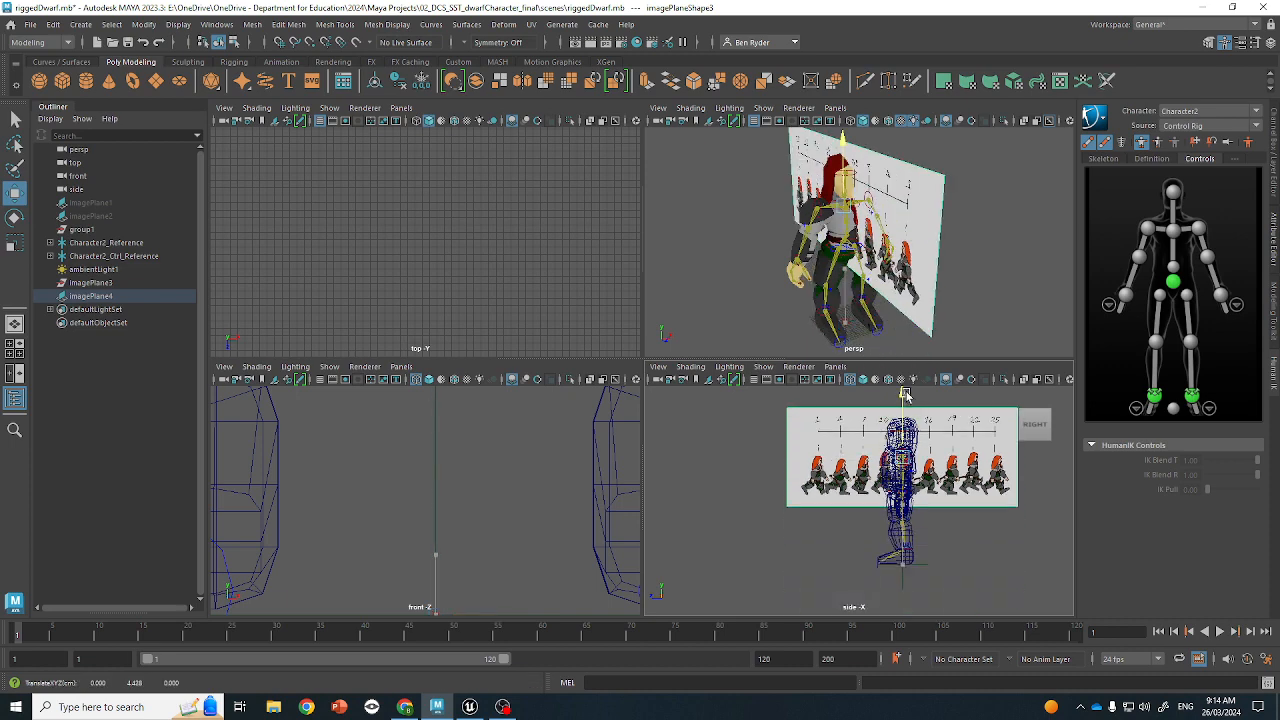
pyautogui.moveTo(903, 485); pyautogui.dragTo(895, 440)
# Switch the side view to a new Right orthographic camera
pyautogui.scroll(4, 976, 481)
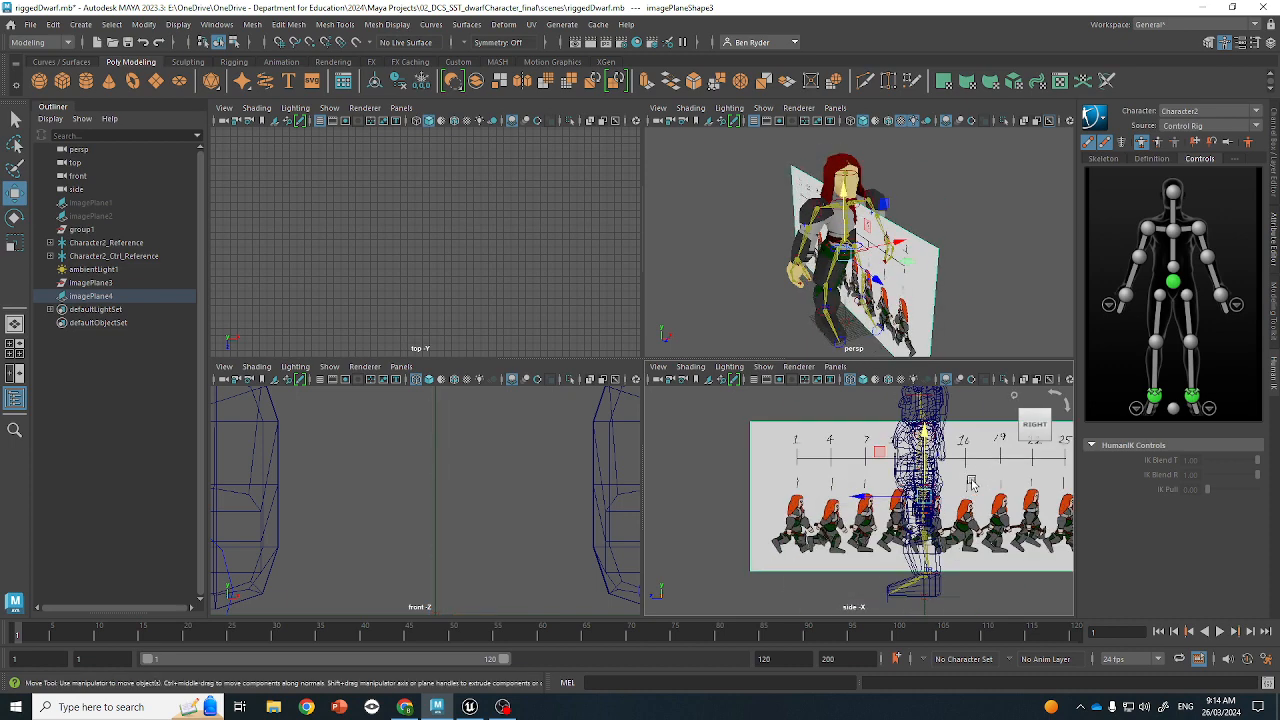
pyautogui.keyDown('alt'); pyautogui.moveTo(982, 462); pyautogui.dragTo(914, 478, button='middle'); pyautogui.keyUp('alt')
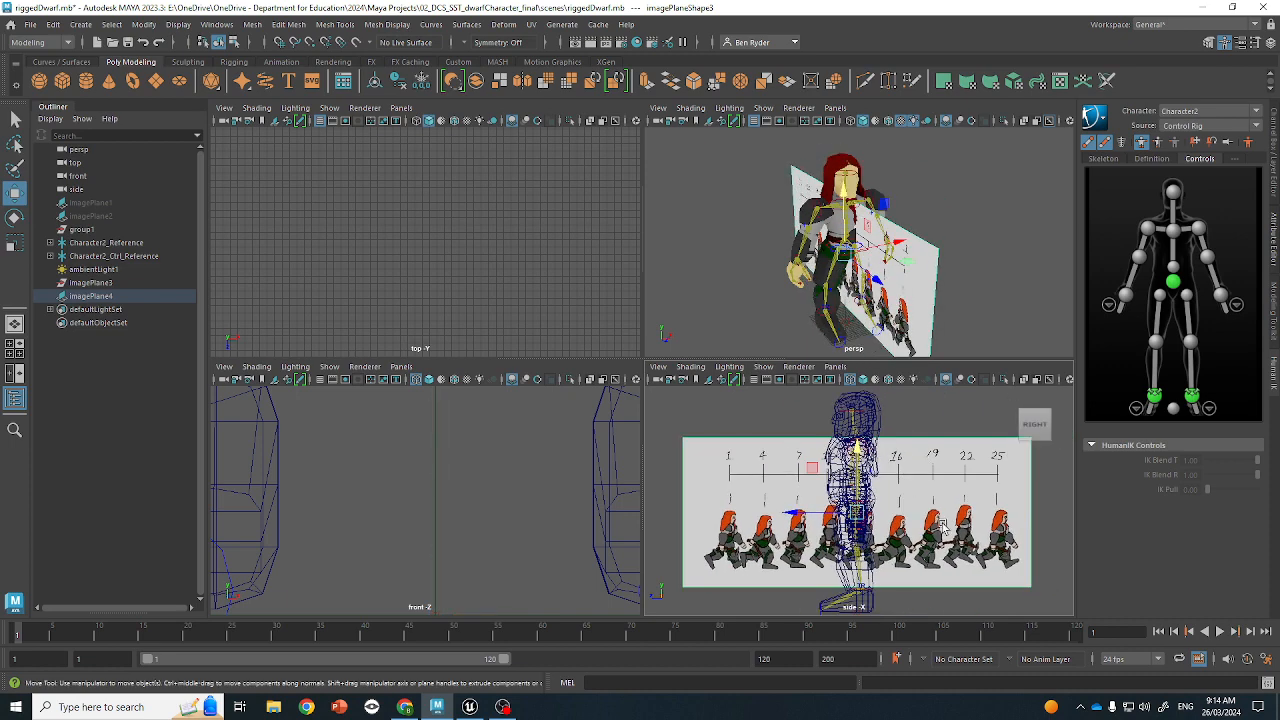
pyautogui.click(835, 367)
pyautogui.moveTo(880, 406)
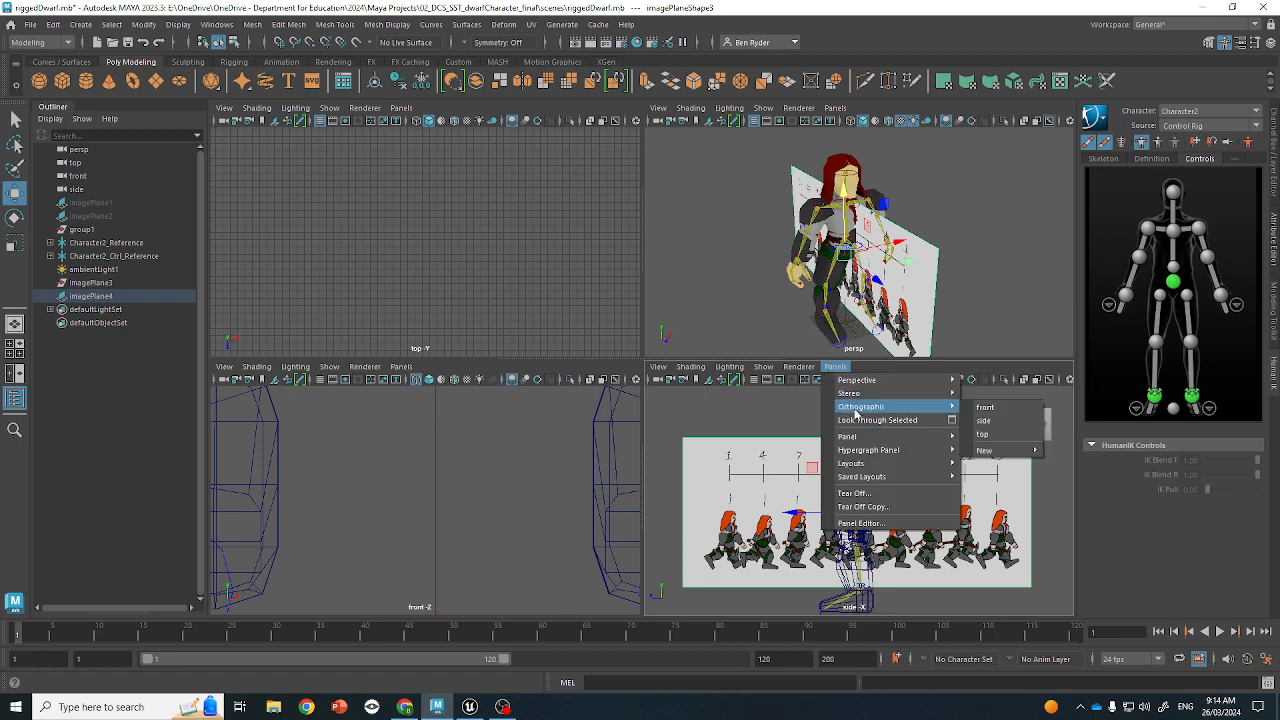
pyautogui.moveTo(990, 450)
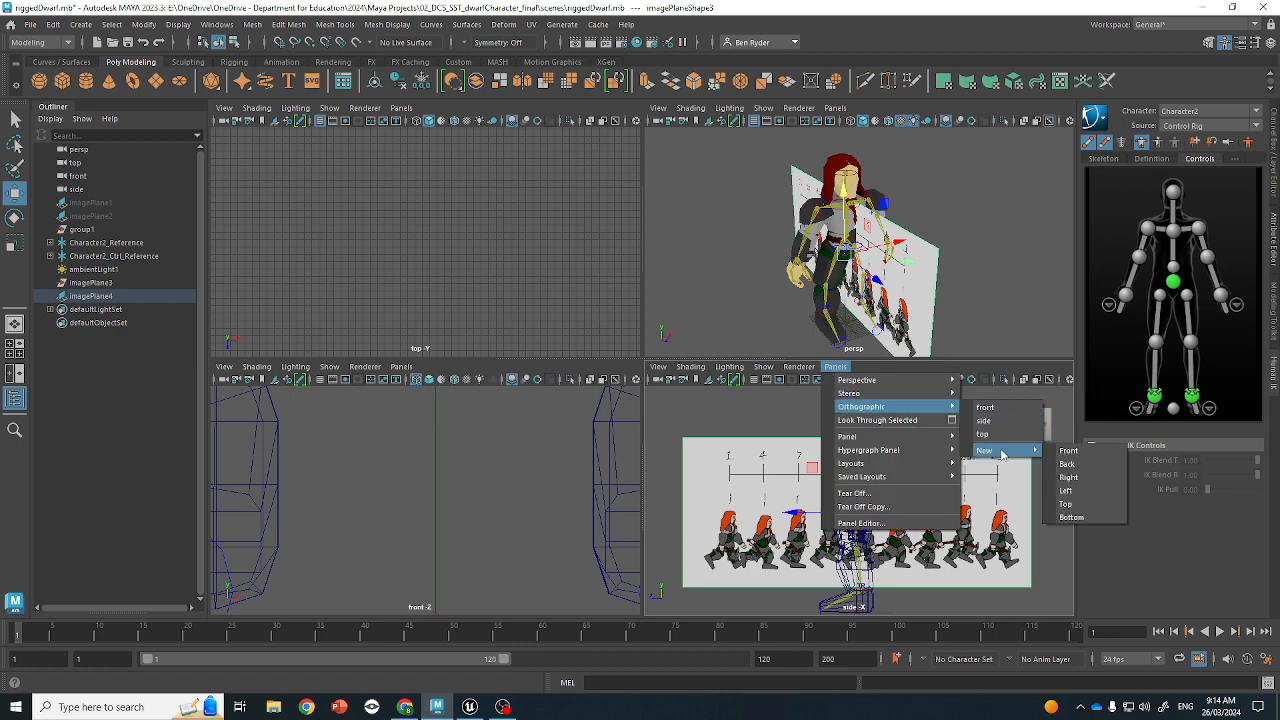
pyautogui.click(1081, 478)
# Switch the side viewport to a new Left orthographic camera showing the dwarf in front of the walk cycle reference
pyautogui.click(835, 367)
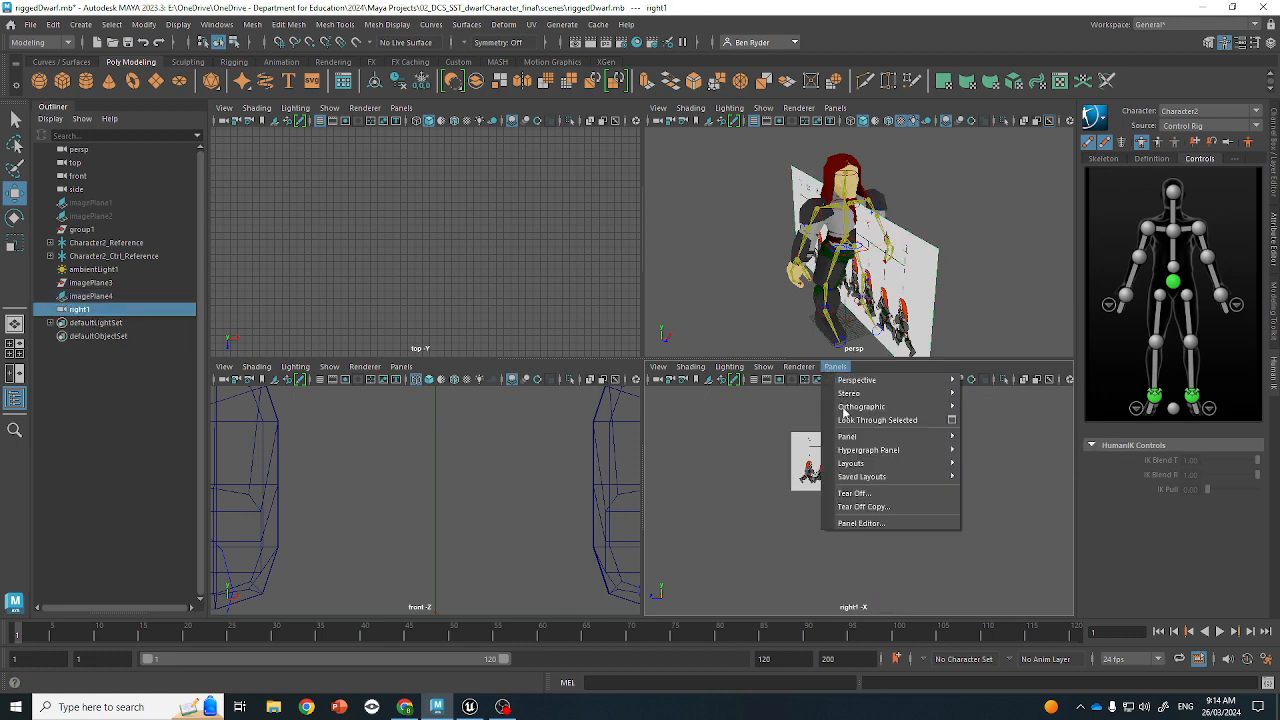
pyautogui.moveTo(862, 432)
pyautogui.moveTo(872, 408)
pyautogui.moveTo(986, 464)
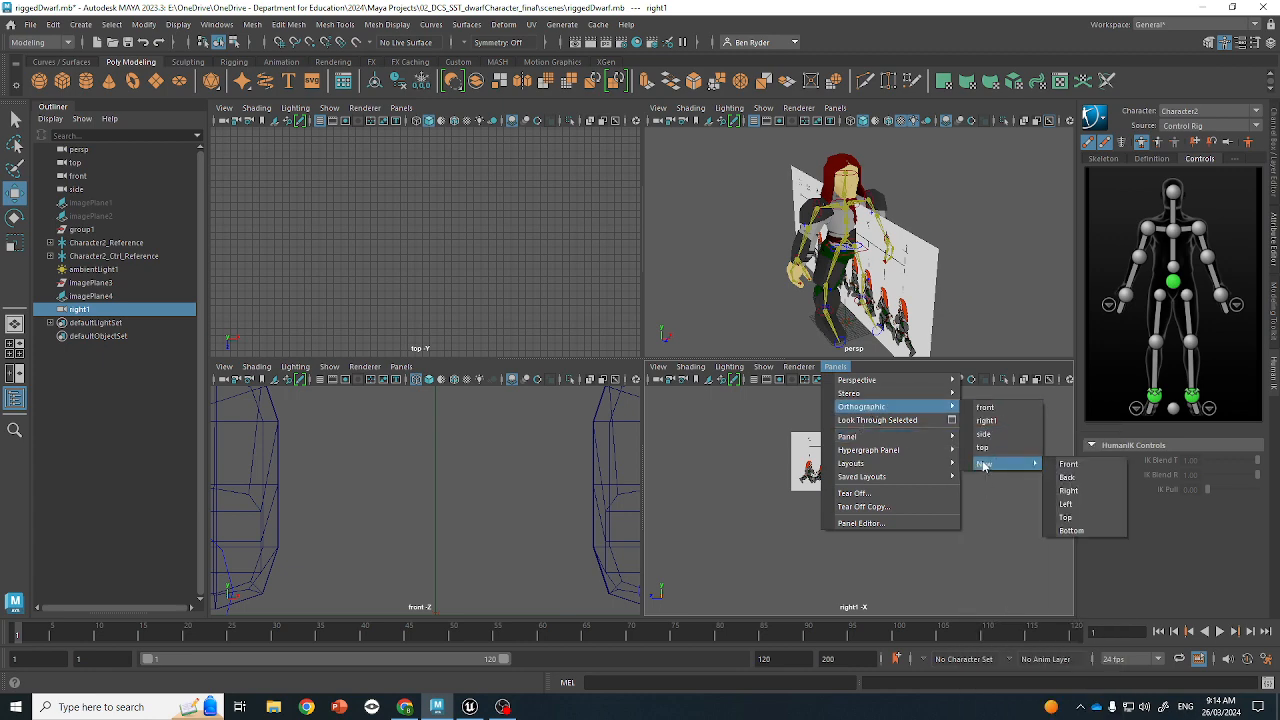
pyautogui.click(1107, 504)
pyautogui.scroll(5, 957, 470)
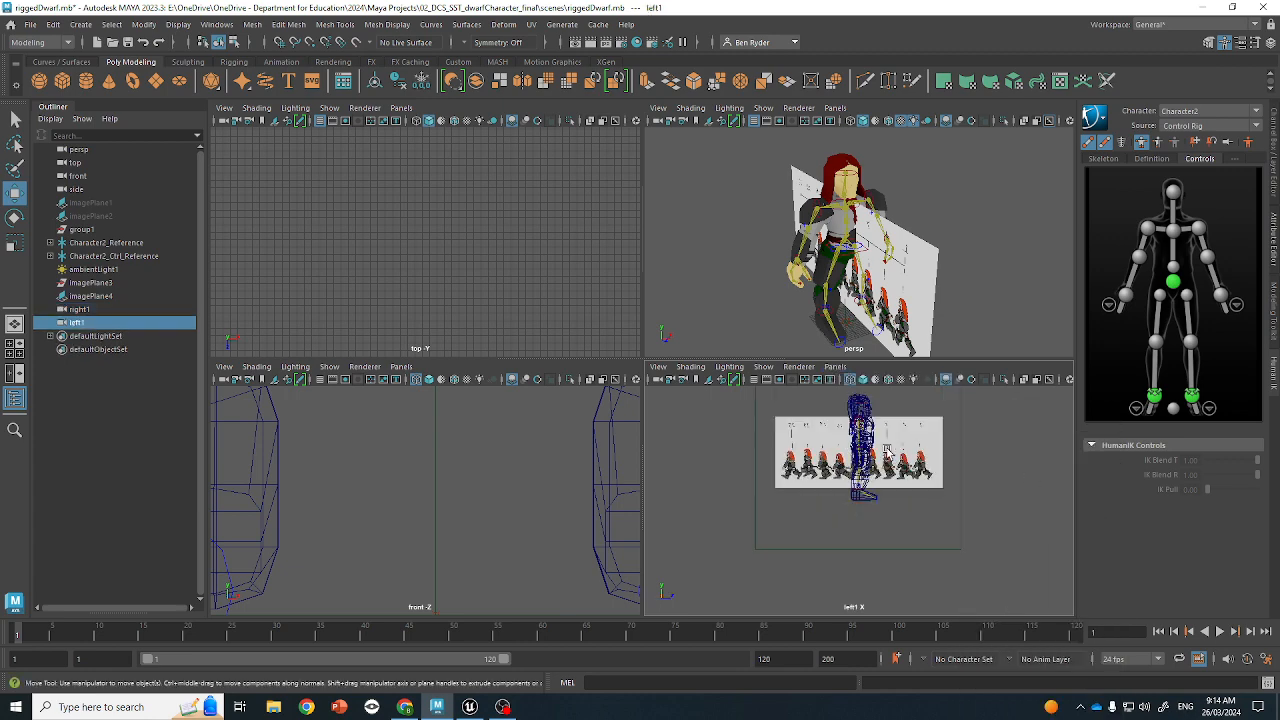
# Scale the walk cycle image plane up uniformly until its drawn figures are roughly the size of the dwarf model
pyautogui.click(958, 491)
pyautogui.press('r')
pyautogui.moveTo(808, 480); pyautogui.dragTo(909, 477)
pyautogui.scroll(-5, 858, 498)
pyautogui.press('w')
pyautogui.press('r')
pyautogui.press('w')
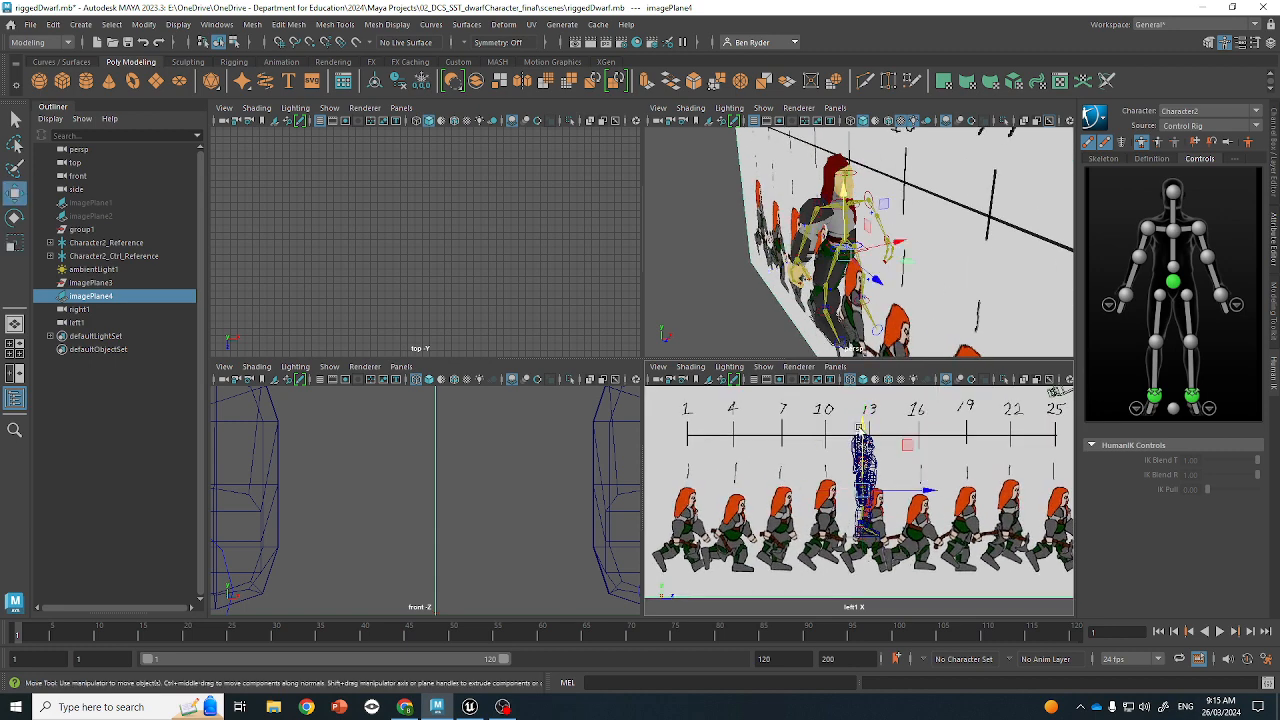
# Raise the enlarged walk cycle image plane so the drawn feet line up with the dwarf's feet
pyautogui.moveTo(856, 408)
pyautogui.mouseDown()
pyautogui.moveTo(859, 428)
pyautogui.moveTo(864, 391)
pyautogui.mouseUp()
pyautogui.click(859, 428)
pyautogui.keyDown('alt'); pyautogui.moveTo(883, 425); pyautogui.dragTo(898, 468, button='middle'); pyautogui.keyUp('alt')
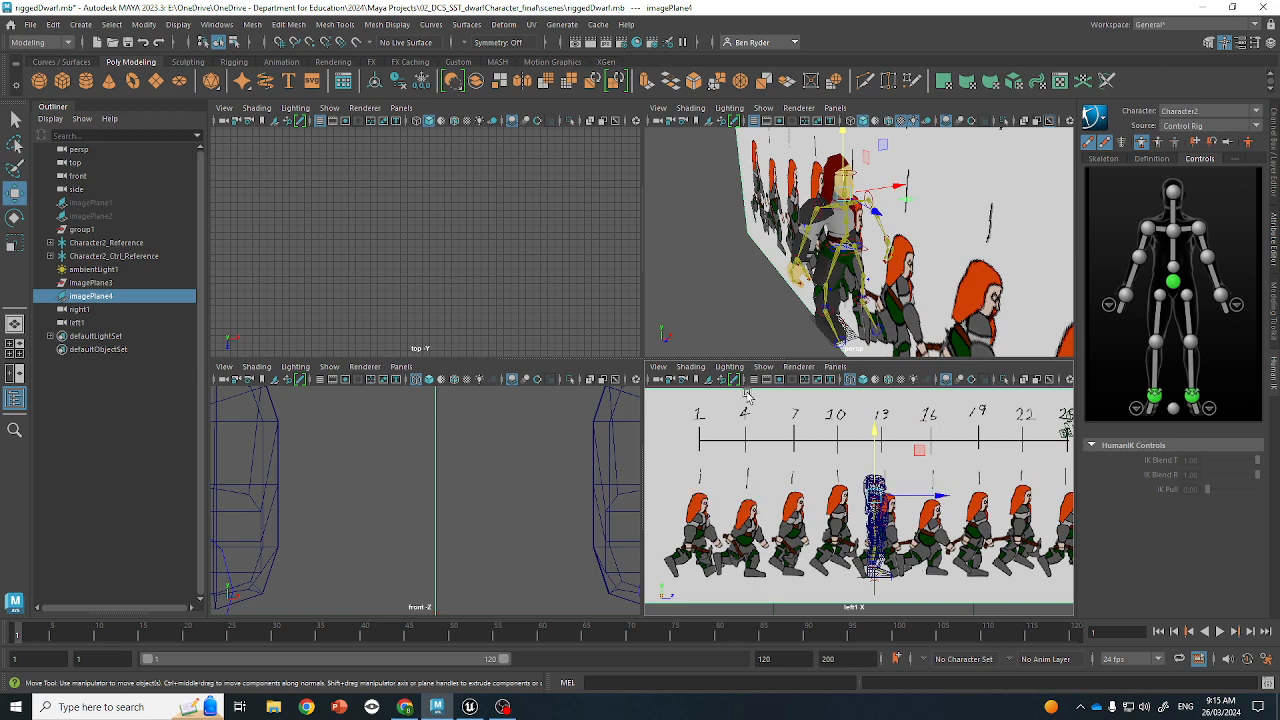
# Set the playback range to end at frame 25, matching the last pose of the walk cycle reference
pyautogui.keyDown('alt'); pyautogui.moveTo(983, 428); pyautogui.dragTo(918, 430, button='middle'); pyautogui.keyUp('alt')
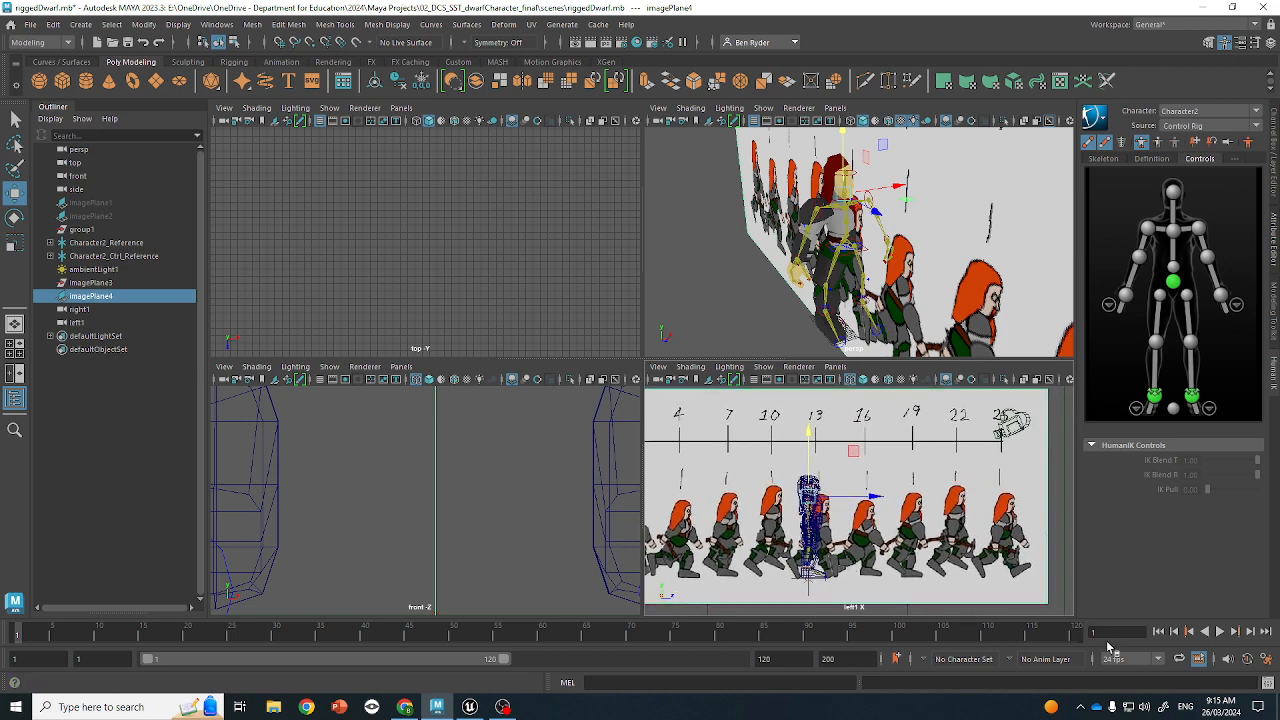
pyautogui.click(770, 659)
pyautogui.press('Return')
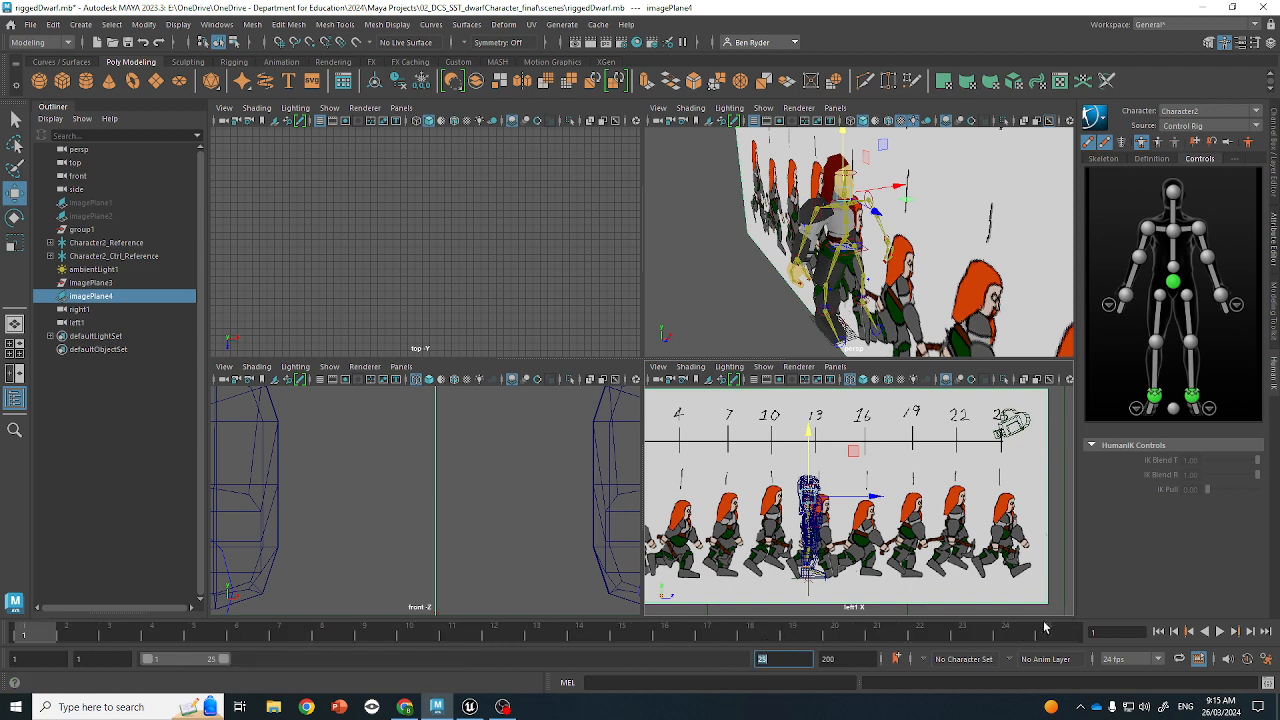
# Set the playback speed to 24 fps x 1 in the time slider preferences and move the current time to frame 25
pyautogui.click(1267, 658)
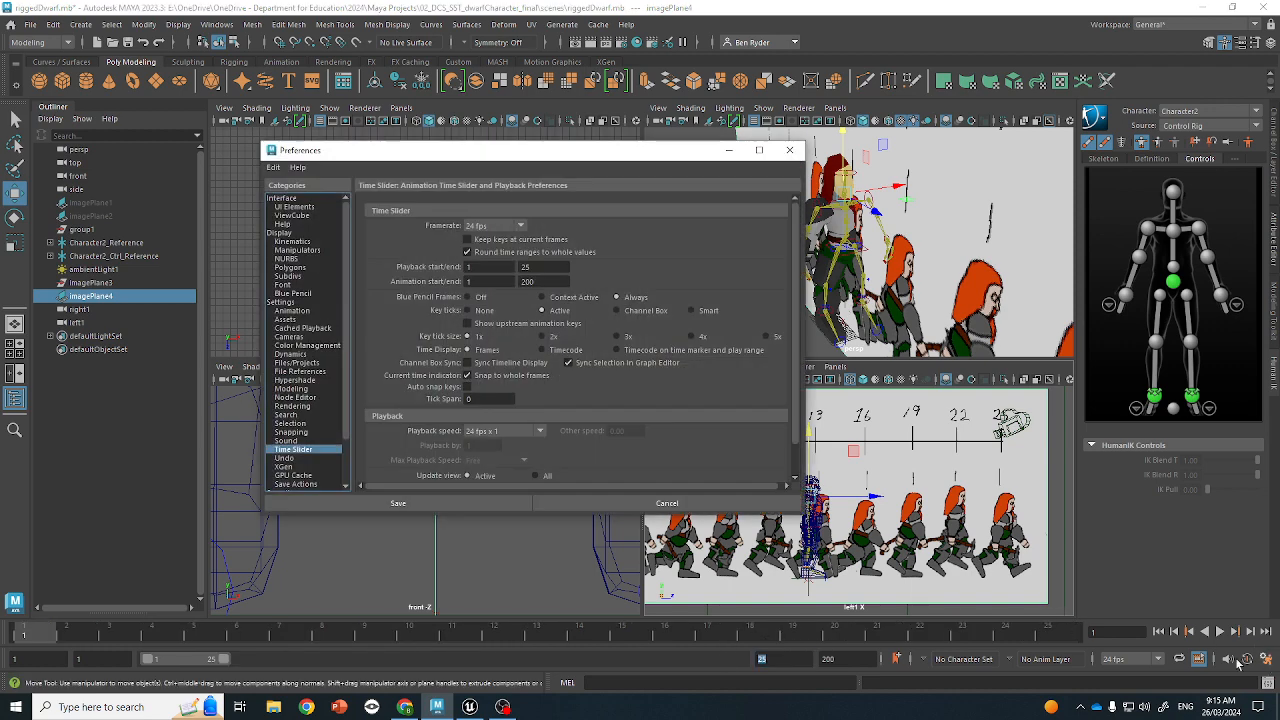
pyautogui.click(500, 431)
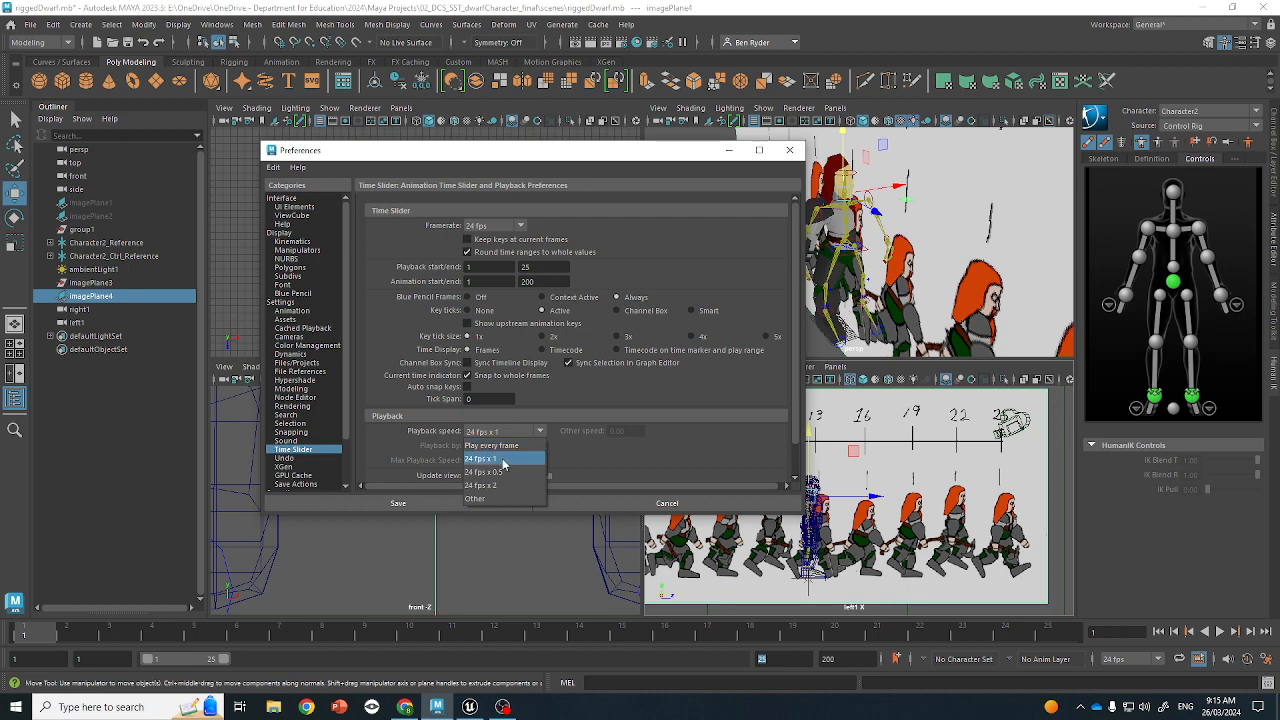
pyautogui.click(503, 459)
pyautogui.click(790, 150)
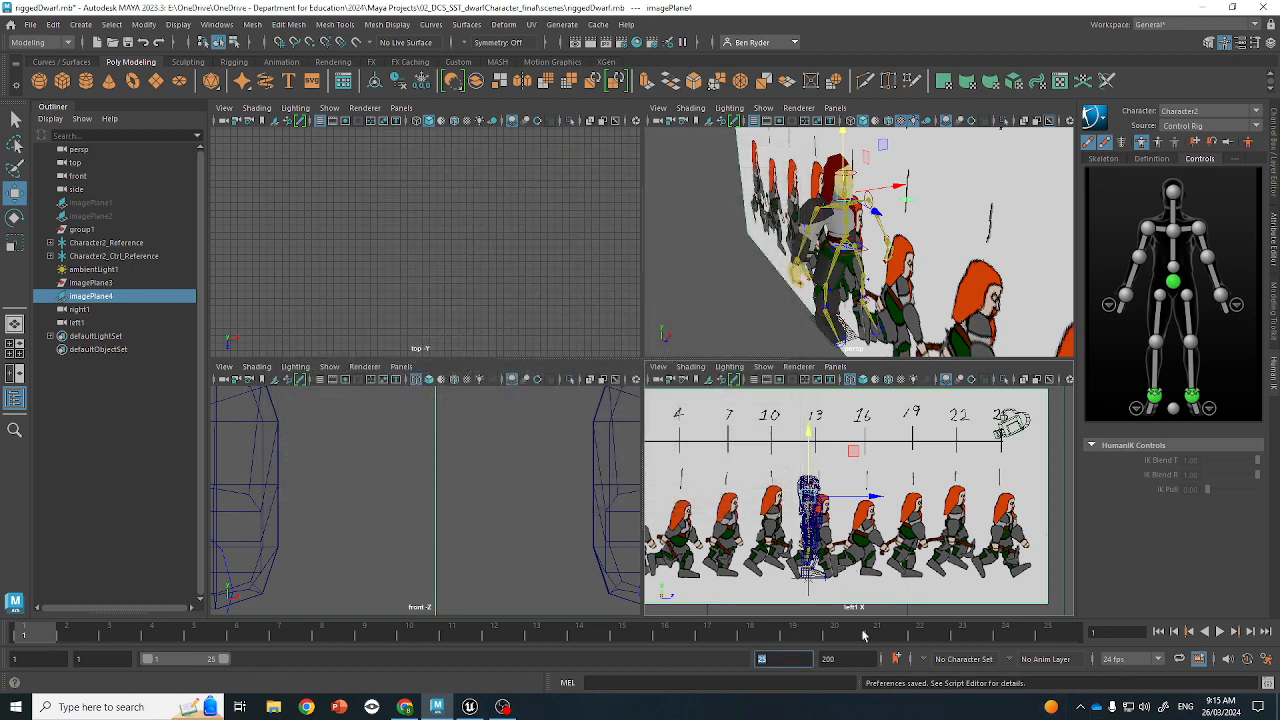
pyautogui.click(1040, 635)
# Move the walk cycle image plane away from the dwarf along X to about 7.39, so the model stands clear of it
pyautogui.scroll(-5, 925, 241)
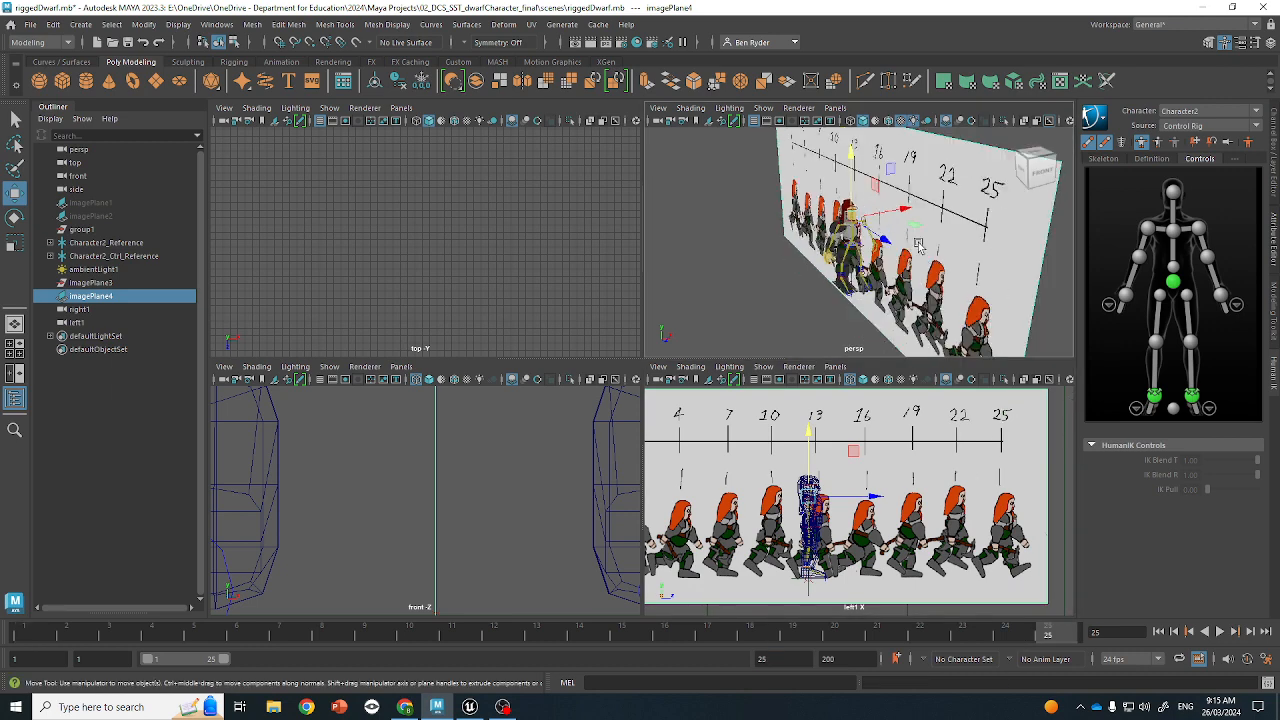
pyautogui.moveTo(898, 210); pyautogui.dragTo(992, 190)
pyautogui.press('f')
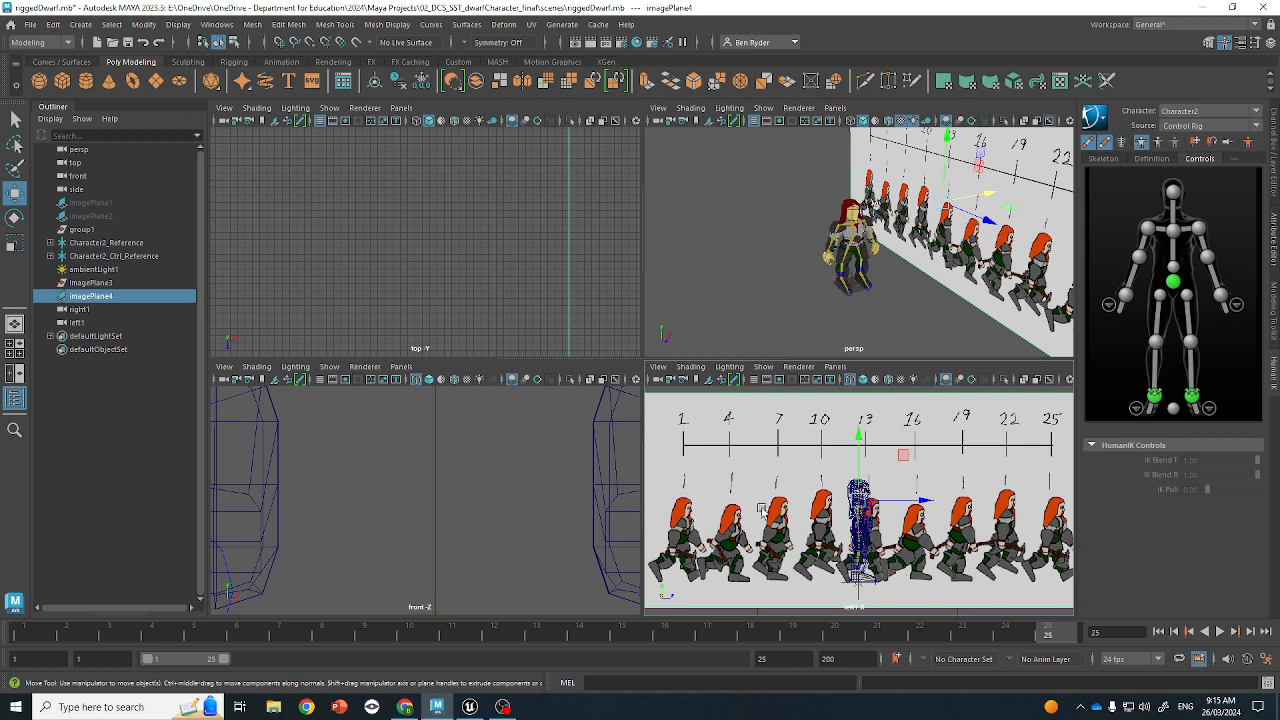
pyautogui.moveTo(761, 509)
pyautogui.keyDown('alt'); pyautogui.mouseDown(button='middle')
pyautogui.moveTo(738, 510)
pyautogui.moveTo(764, 505)
pyautogui.mouseUp(button='middle'); pyautogui.keyUp('alt')
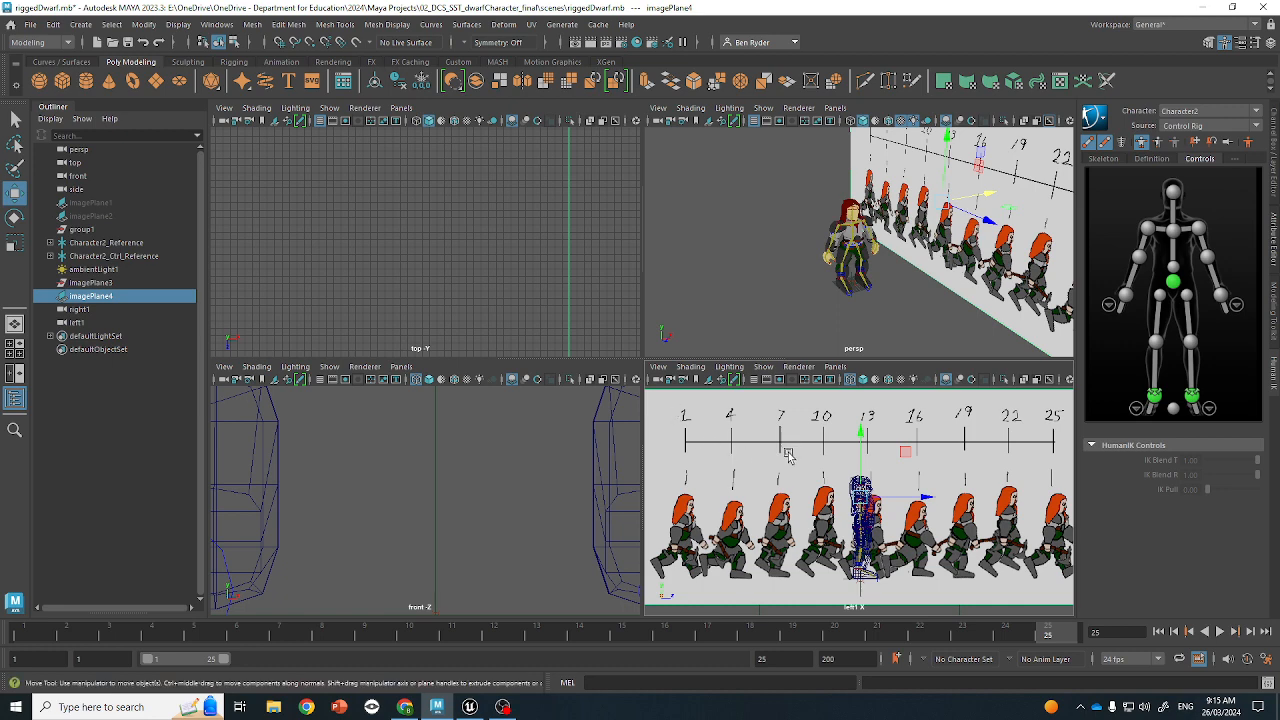
# Slide the walk cycle image plane along Z to about 10.16 so the frame 1 figure sits behind the dwarf
pyautogui.moveTo(897, 496); pyautogui.dragTo(1071, 479)
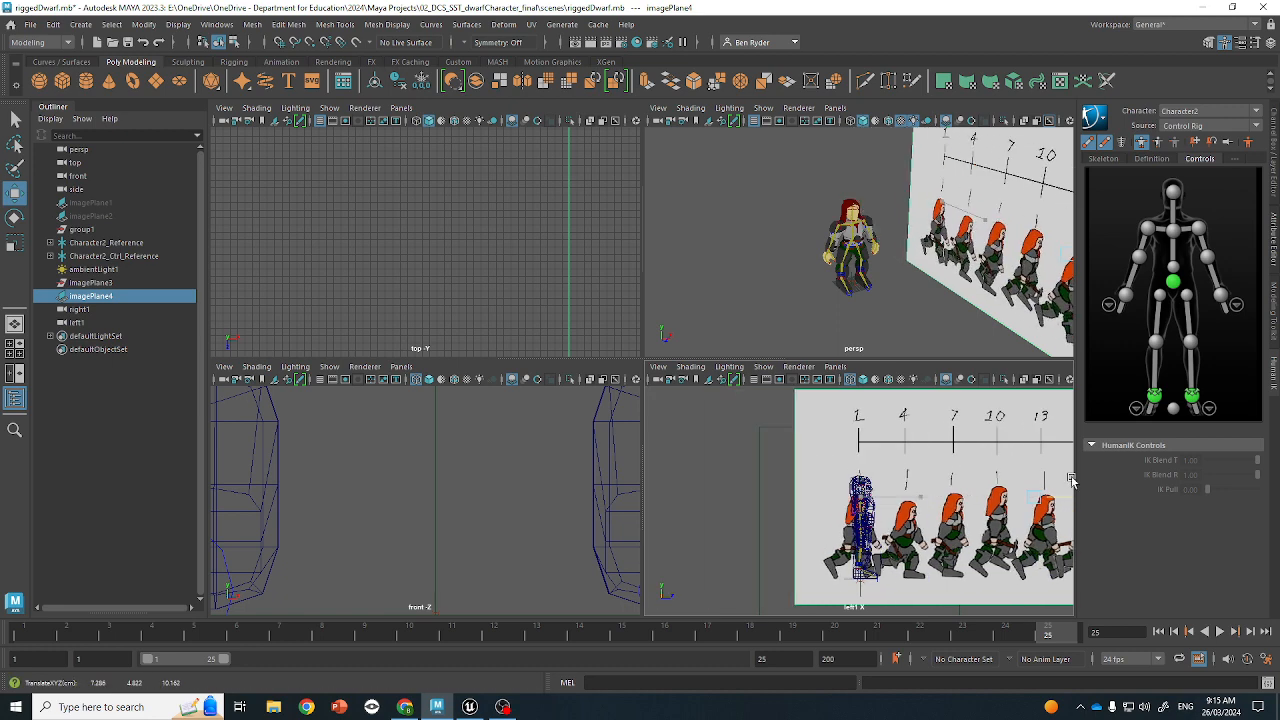
pyautogui.press('q')
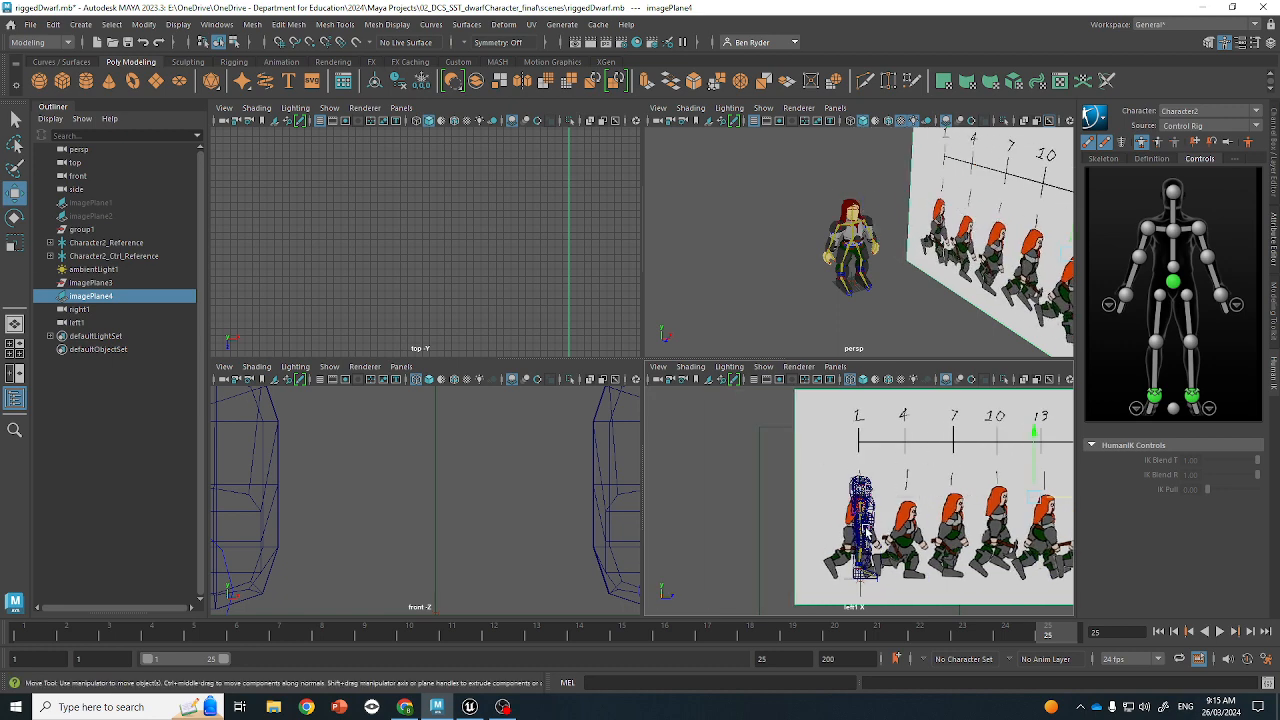
# Select the dwarf's hips effector ready to move, undo the trial manipulation and return the current time to frame 1
pyautogui.click(850, 258)
pyautogui.press('f')
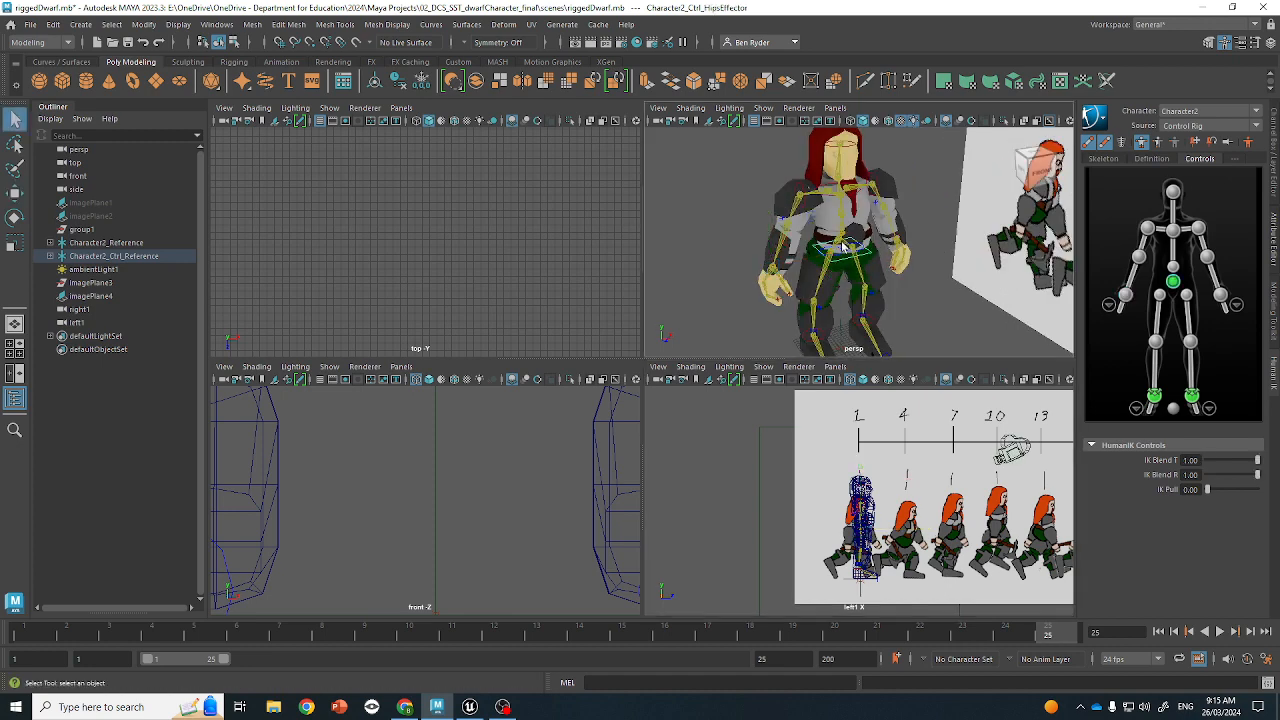
pyautogui.click(841, 240)
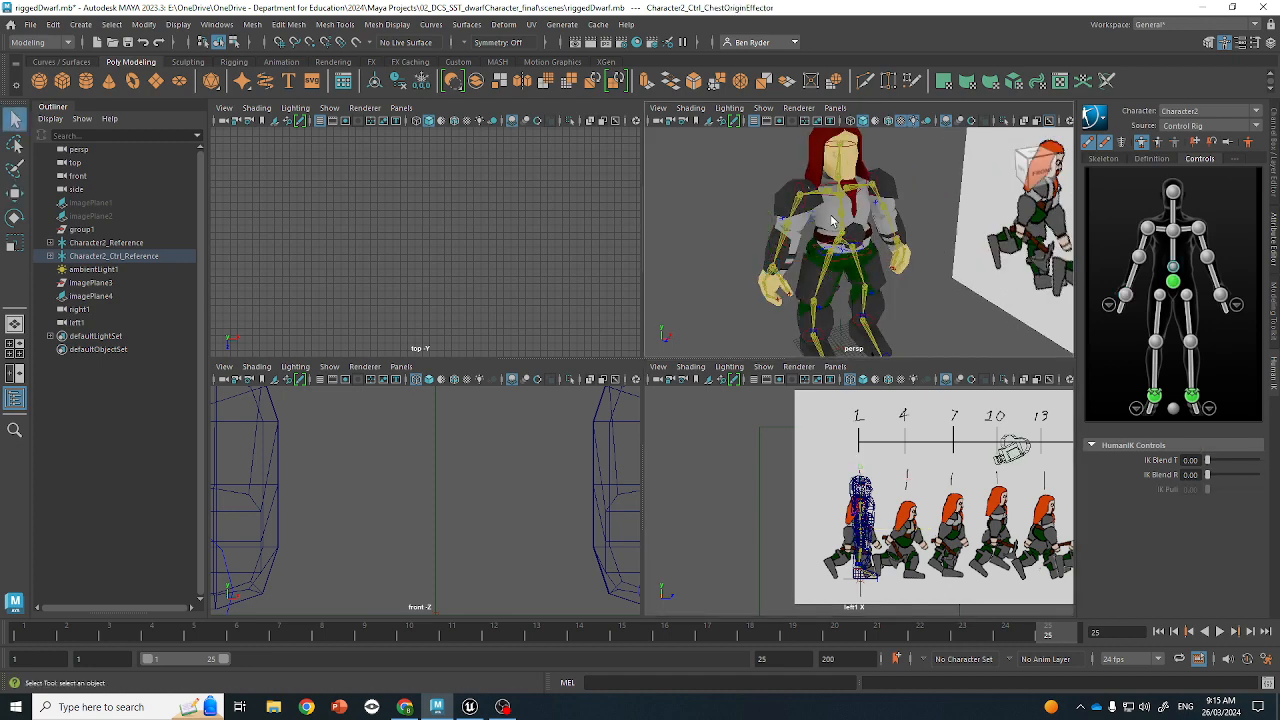
pyautogui.click(831, 220)
pyautogui.click(852, 243)
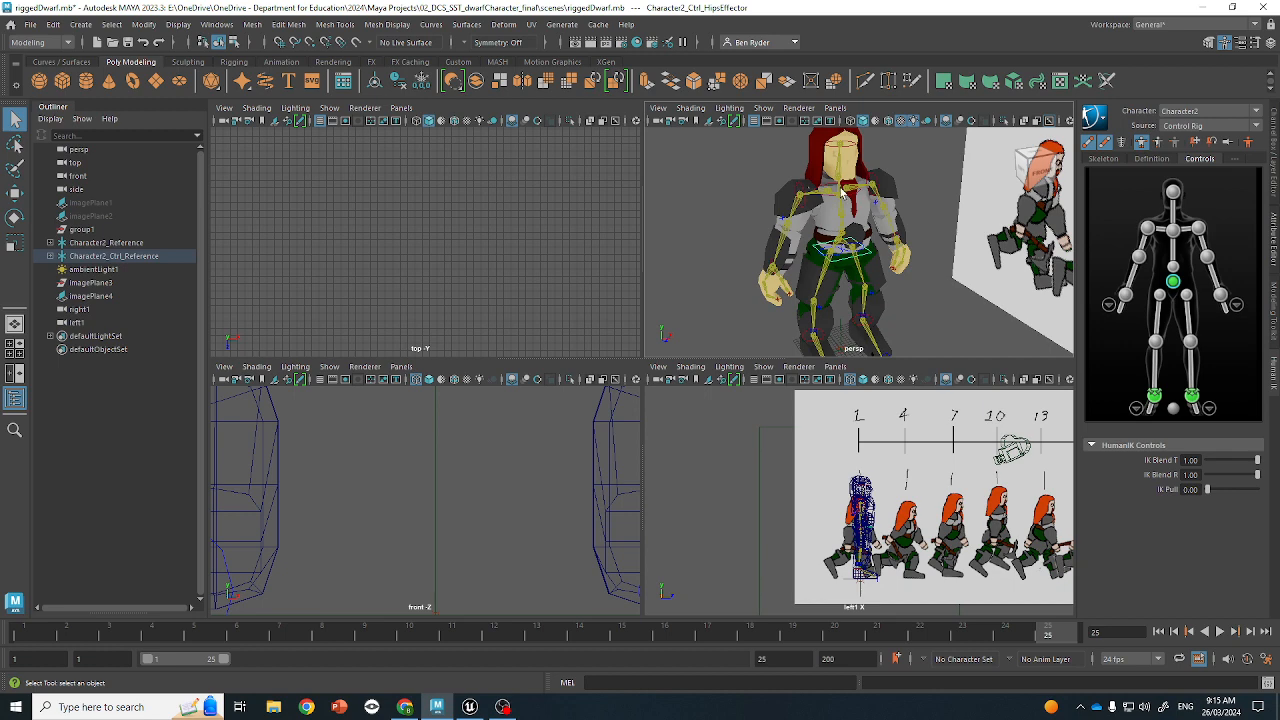
pyautogui.click(833, 202)
pyautogui.click(847, 252)
pyautogui.press('w')
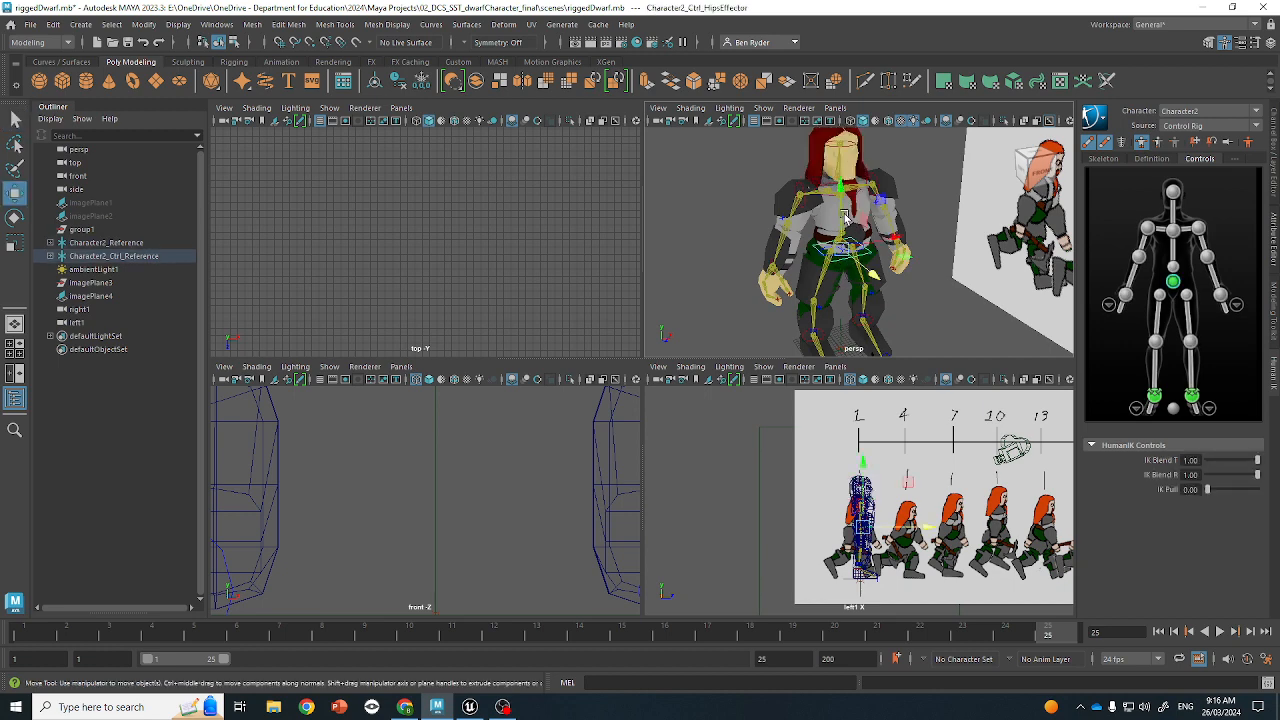
pyautogui.hotkey('ctrl', 'z')
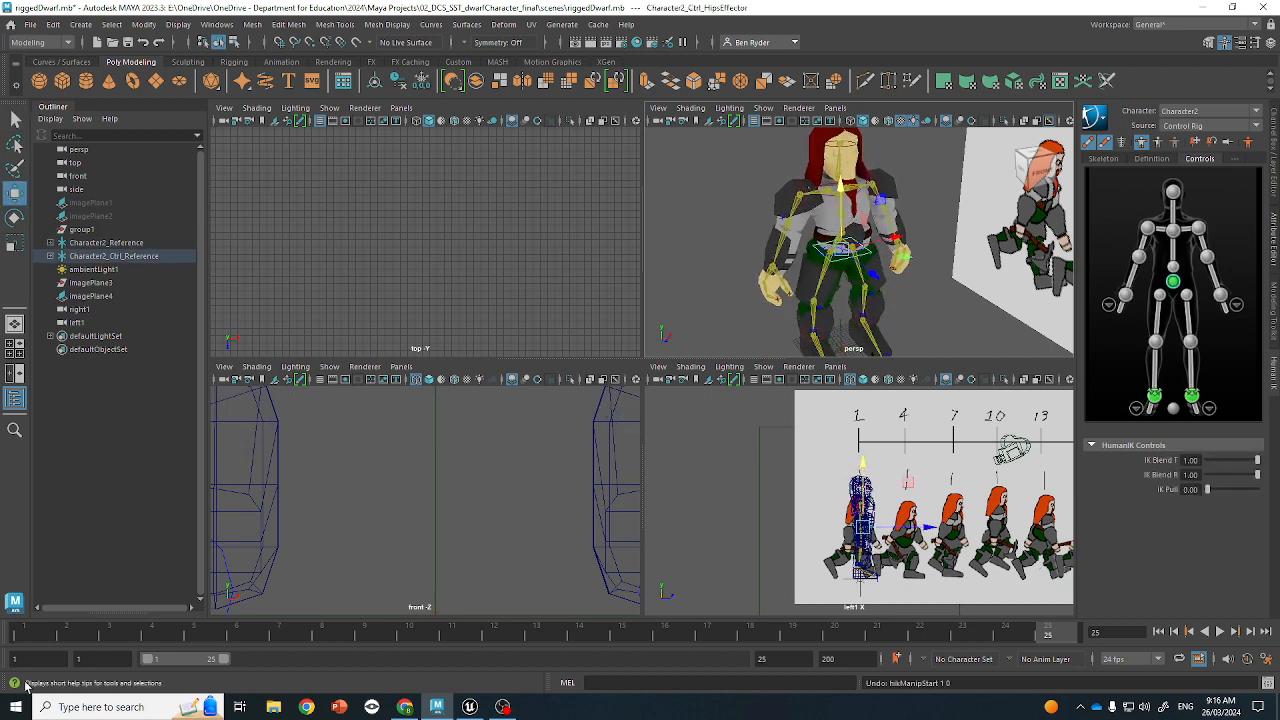
pyautogui.hotkey('alt', 'v')
pyautogui.hotkey('alt', 'v')
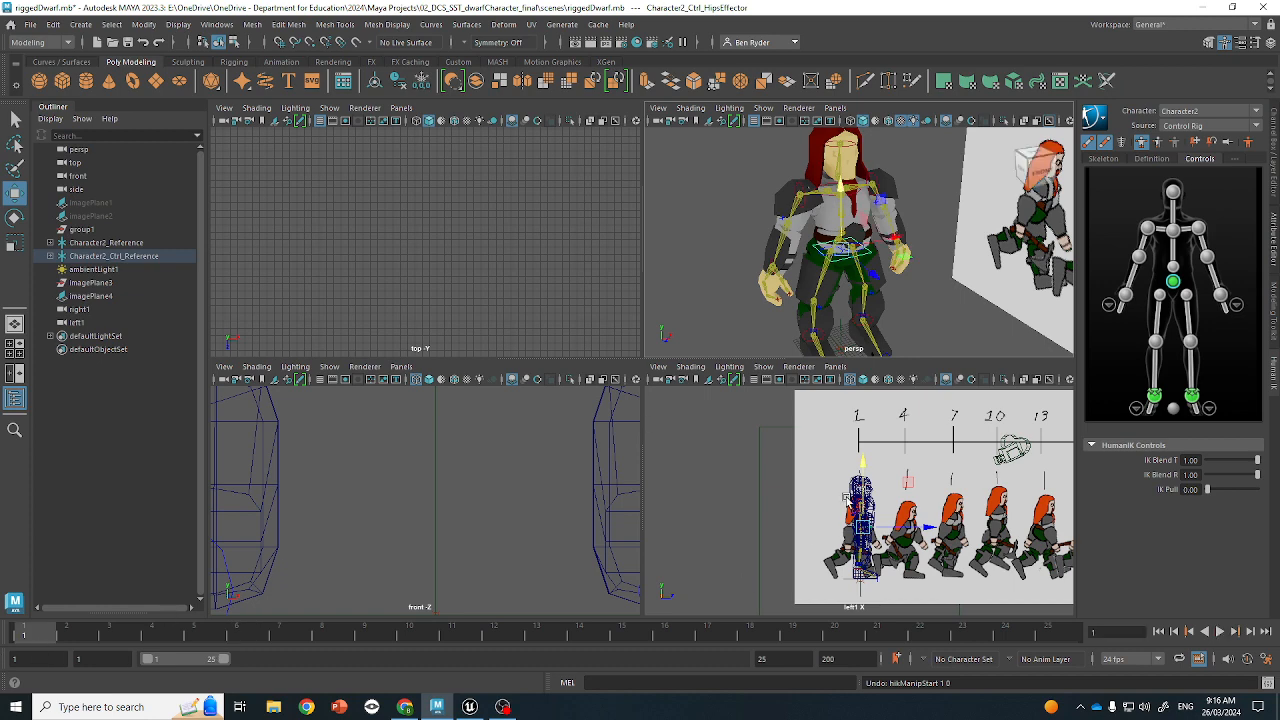
# Lower the hips effector in the side view so the dwarf's knees bend like the frame 1 figure
pyautogui.press('e')
pyautogui.scroll(3, 866, 470)
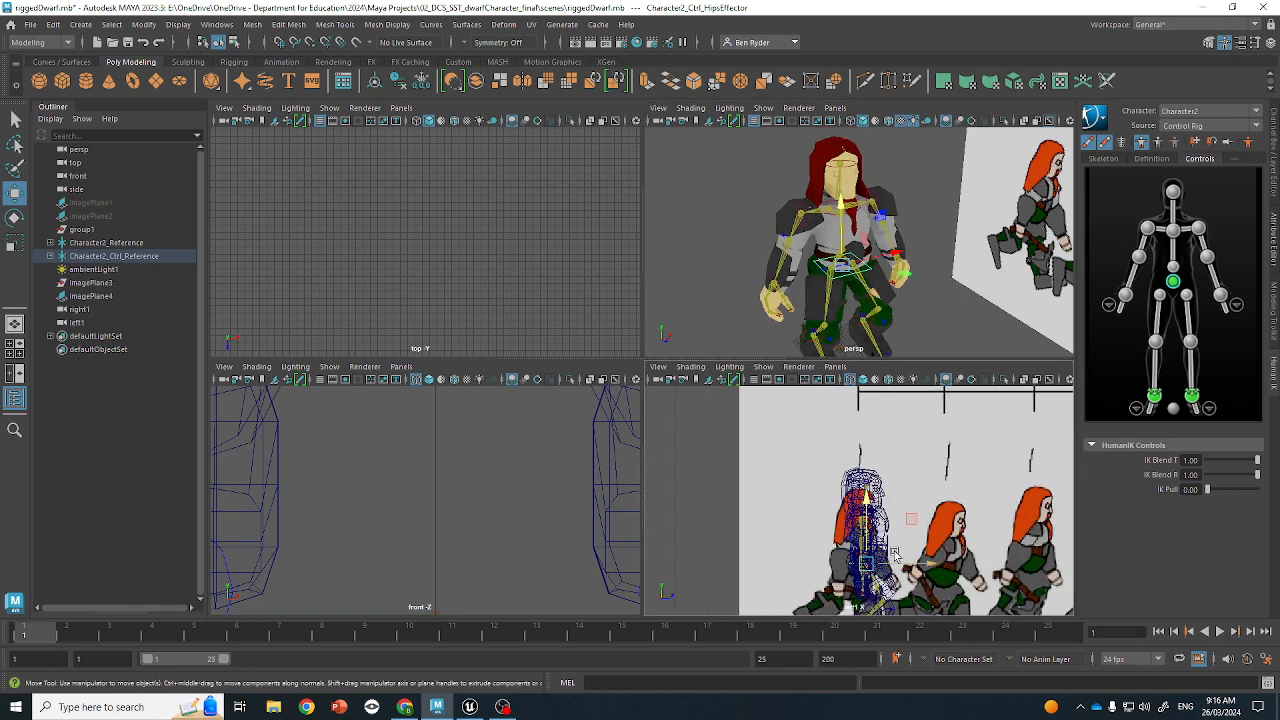
pyautogui.press('q')
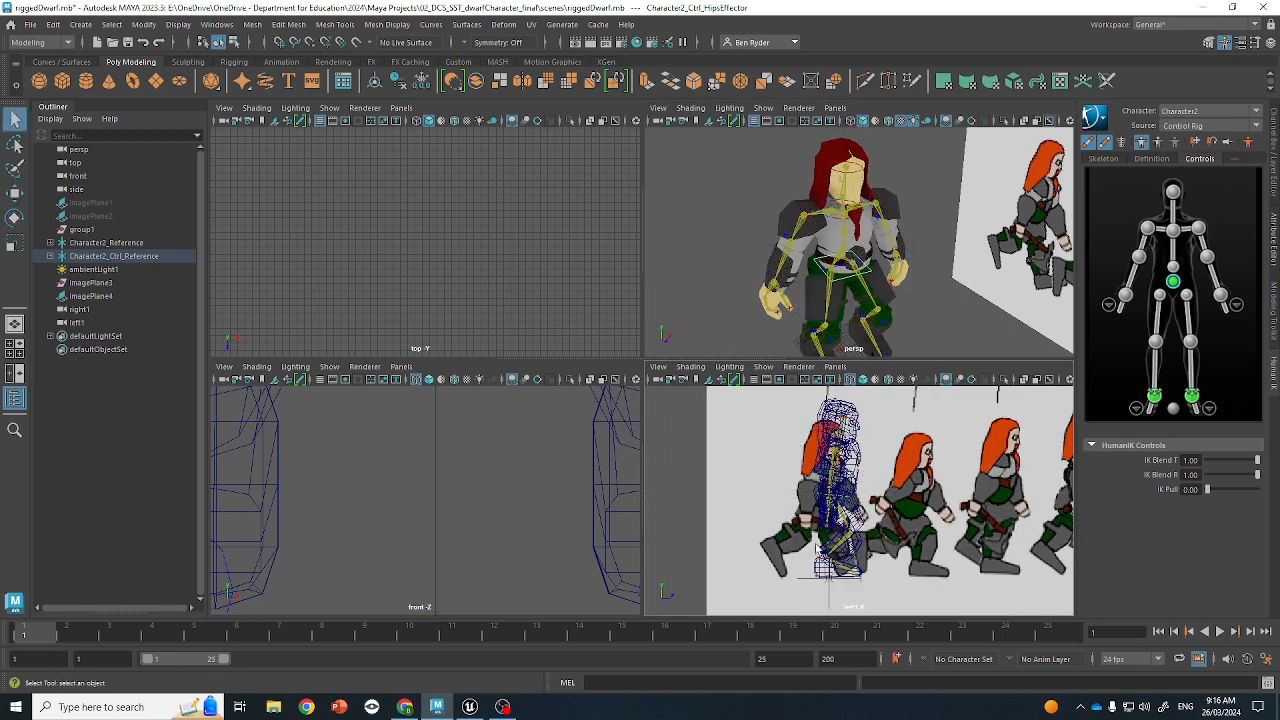
# Move the right ankle effector back and up, and rotate it so the trailing foot matches the frame 1 figure
pyautogui.click(825, 562)
pyautogui.click(828, 561)
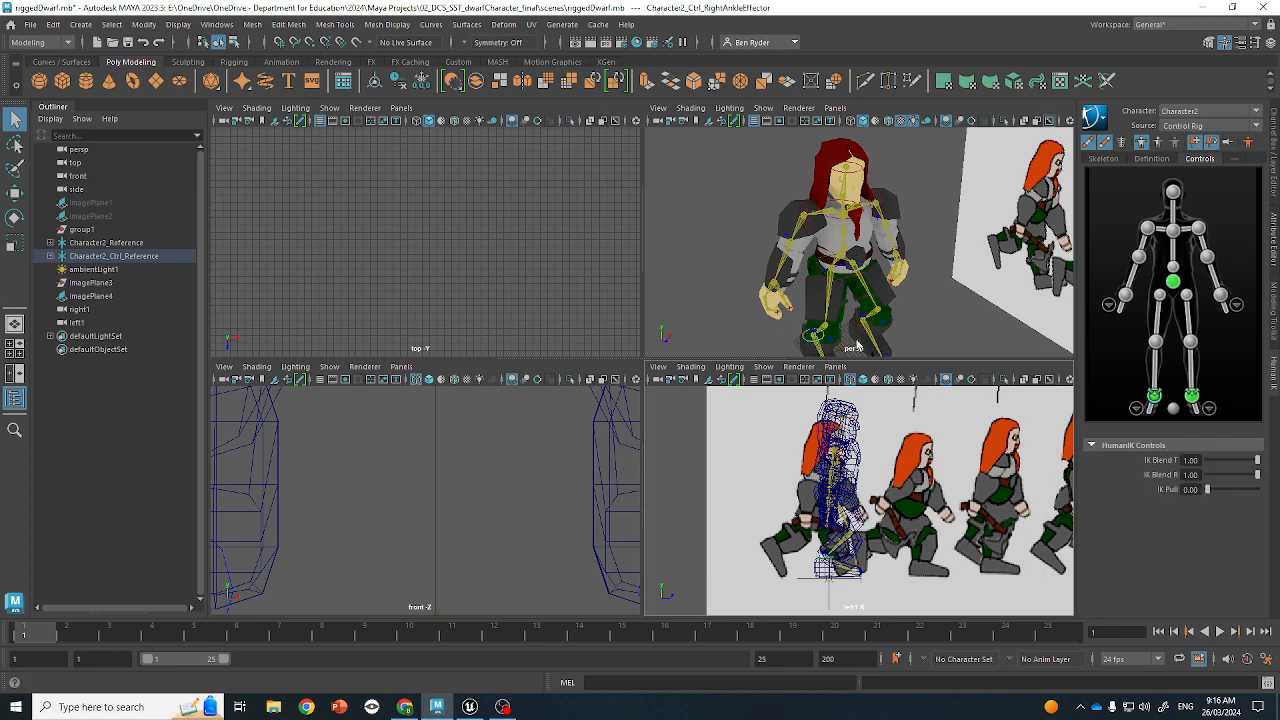
pyautogui.press('w')
pyautogui.moveTo(830, 557); pyautogui.dragTo(776, 536)
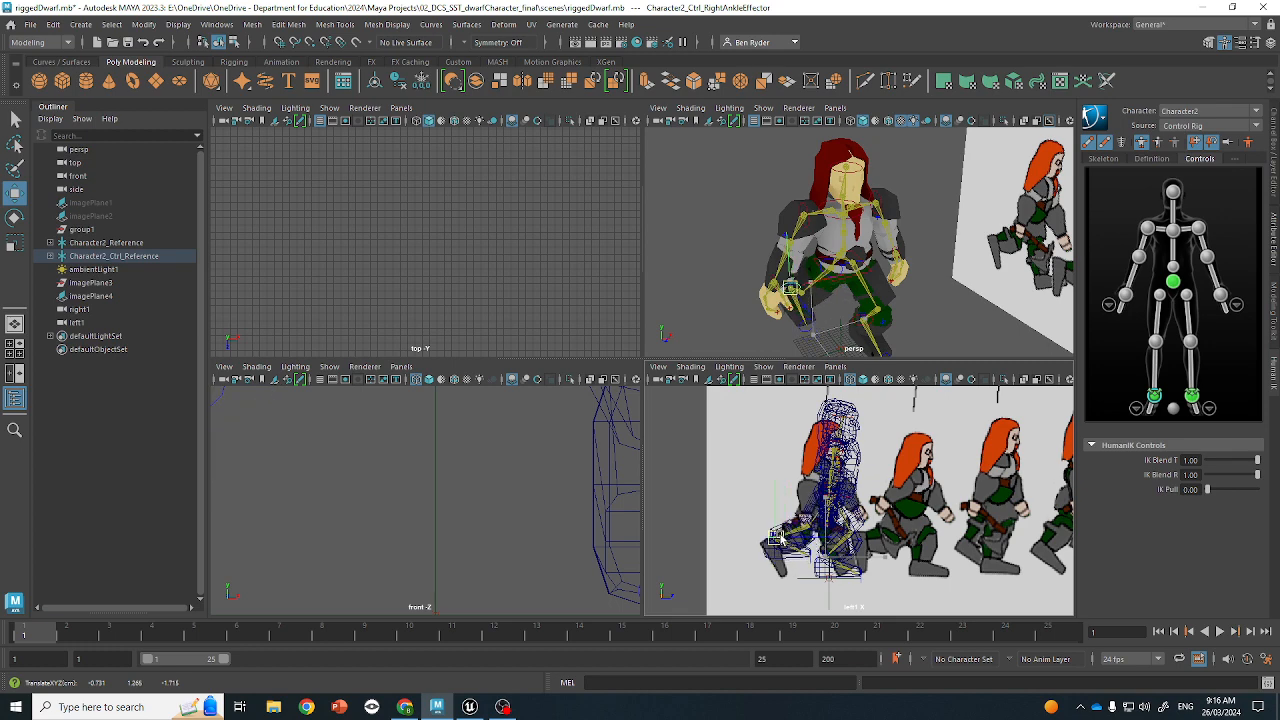
pyautogui.press('e')
pyautogui.moveTo(820, 489); pyautogui.dragTo(775, 537)
pyautogui.press('w')
pyautogui.press('q')
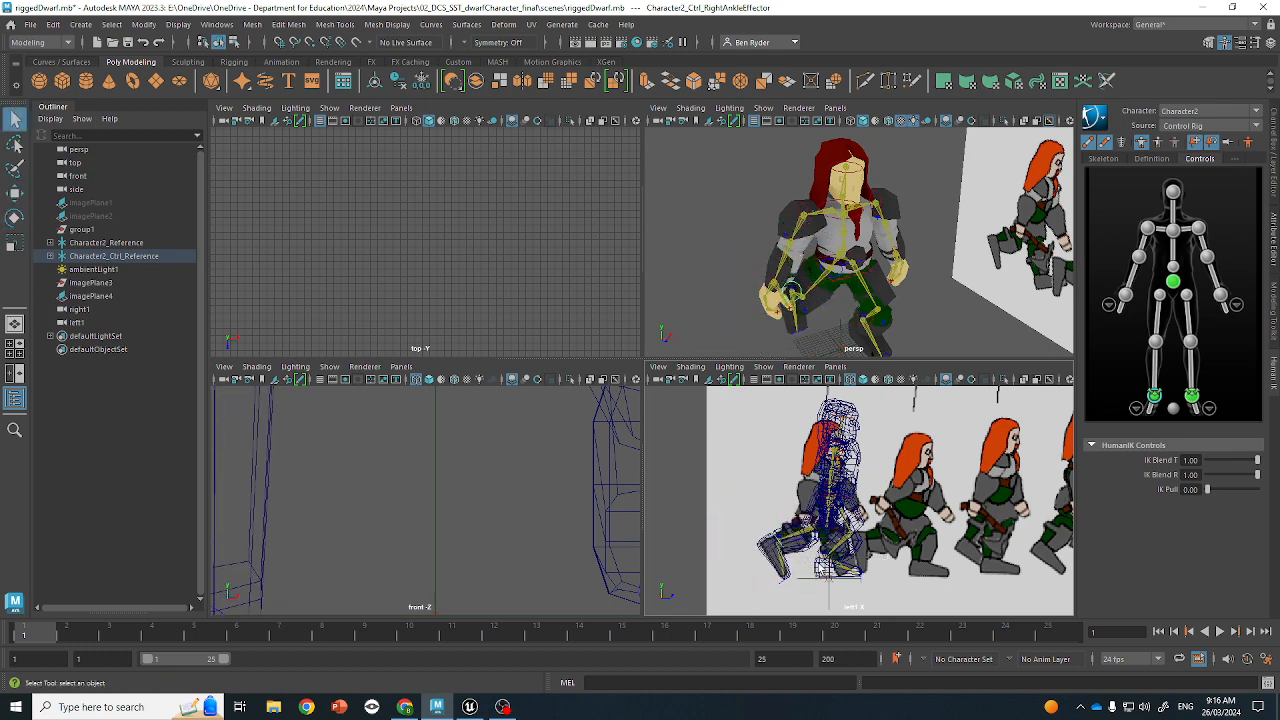
# Move the left ankle effector forward and rotate it to place the leading foot over the frame 1 figure
pyautogui.click(834, 566)
pyautogui.click(838, 564)
pyautogui.press('w')
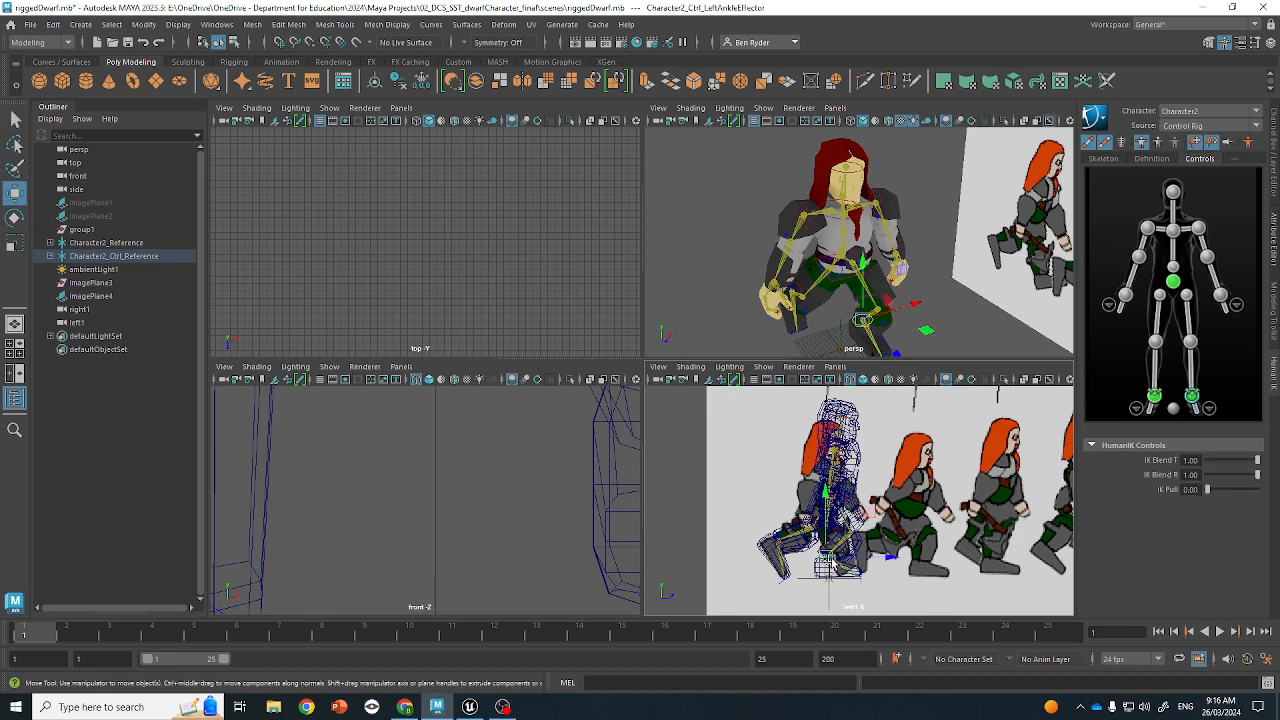
pyautogui.press('e')
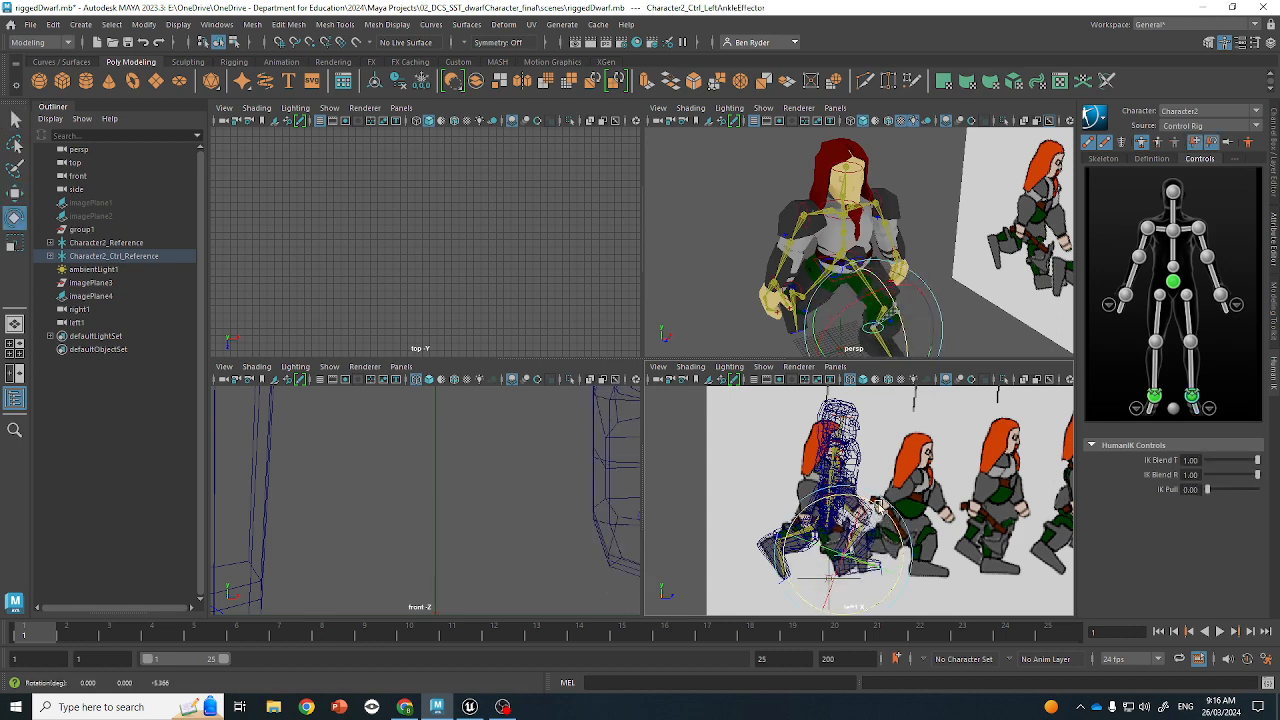
pyautogui.press('w')
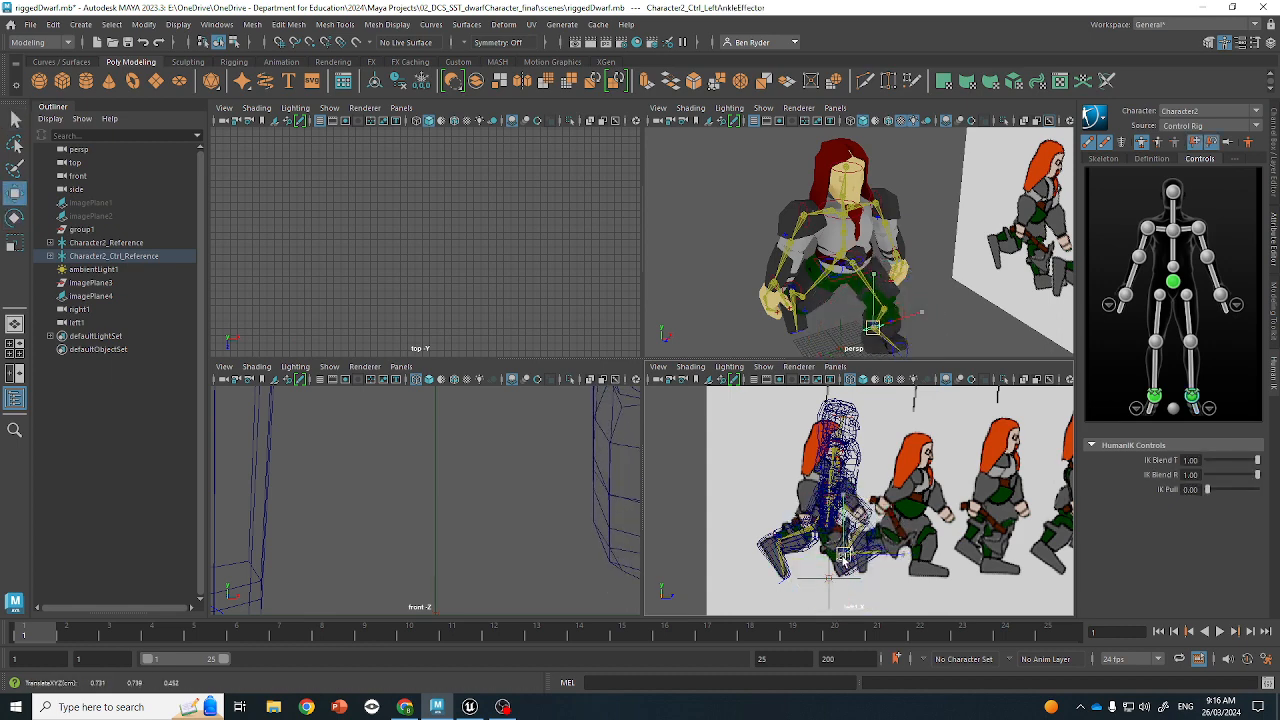
pyautogui.press('q')
# Nudge the hip effector slightly up and back in the side view toward the frame 1 figure
pyautogui.click(848, 505)
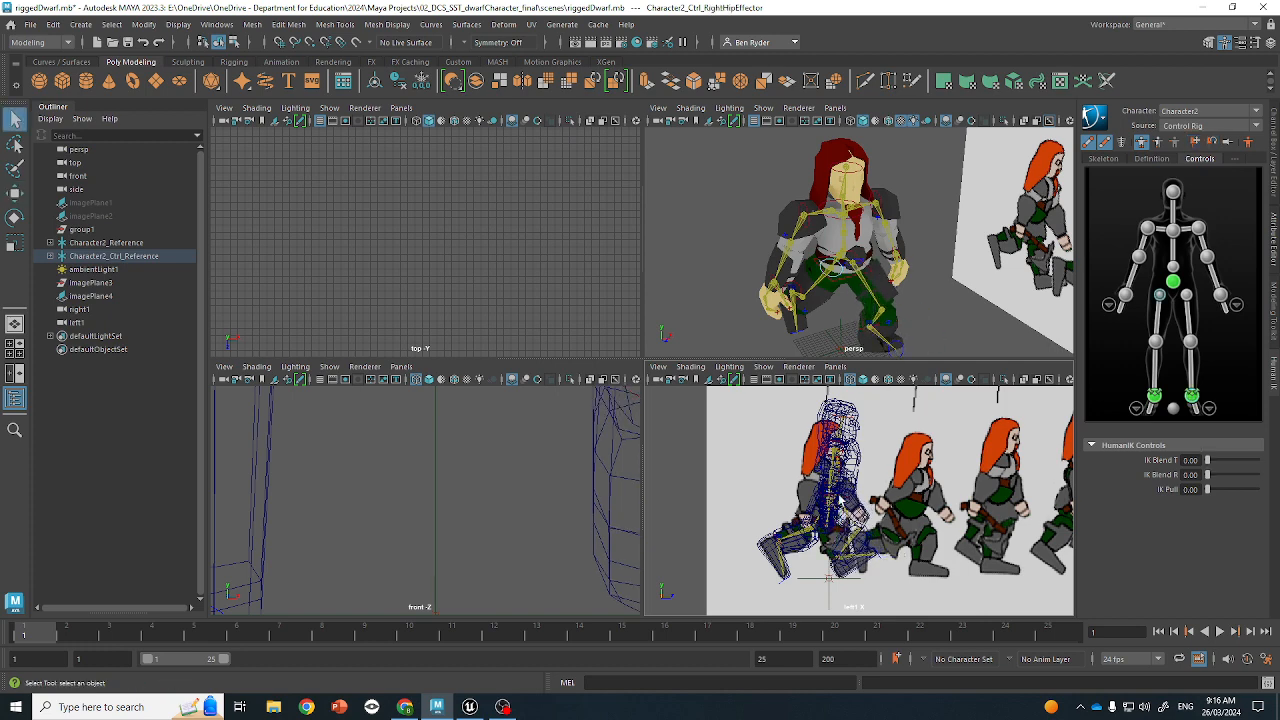
pyautogui.press('w')
pyautogui.moveTo(843, 500); pyautogui.dragTo(836, 494)
pyautogui.press('q')
# Scale up the walk cycle image plane and reposition it so the frame 1 figure lines up with the dwarf
pyautogui.click(971, 476)
pyautogui.keyDown('alt'); pyautogui.moveTo(971, 476); pyautogui.dragTo(732, 523, button='middle'); pyautogui.keyUp('alt')
pyautogui.scroll(-5, 732, 523)
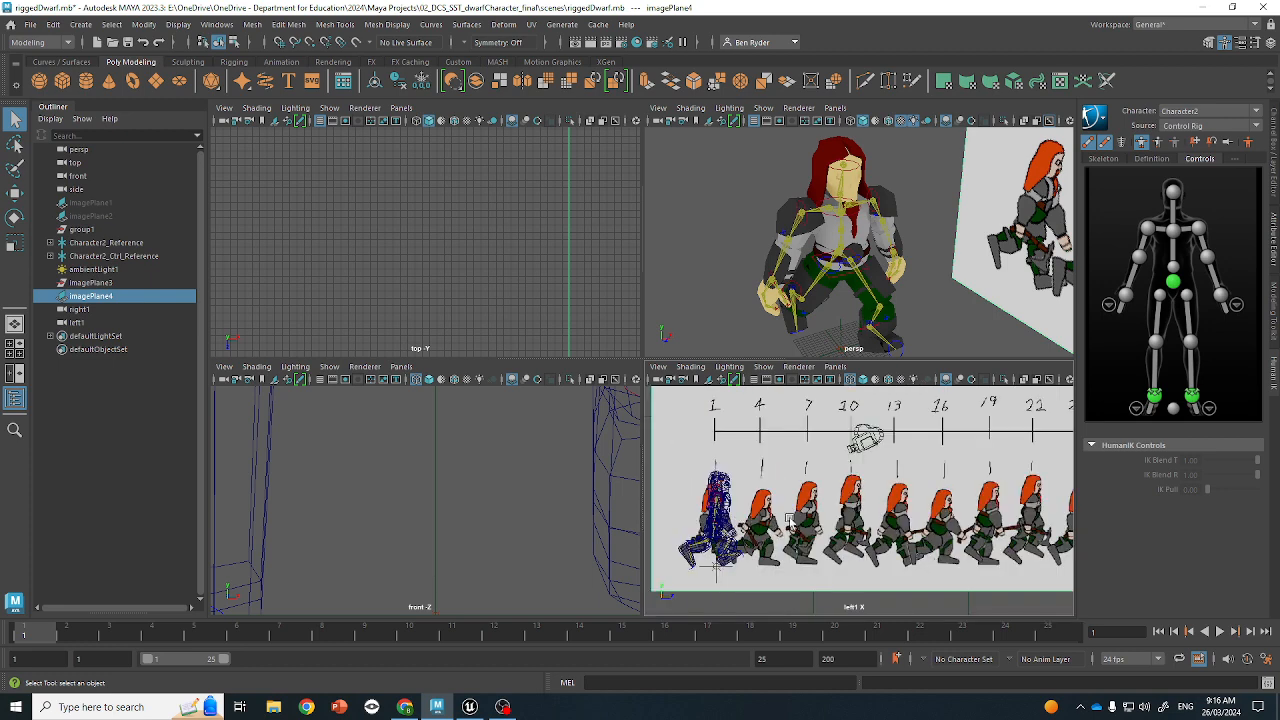
pyautogui.press('r')
pyautogui.moveTo(888, 487); pyautogui.dragTo(963, 473)
pyautogui.press('w')
pyautogui.press('r')
pyautogui.press('w')
pyautogui.press('q')
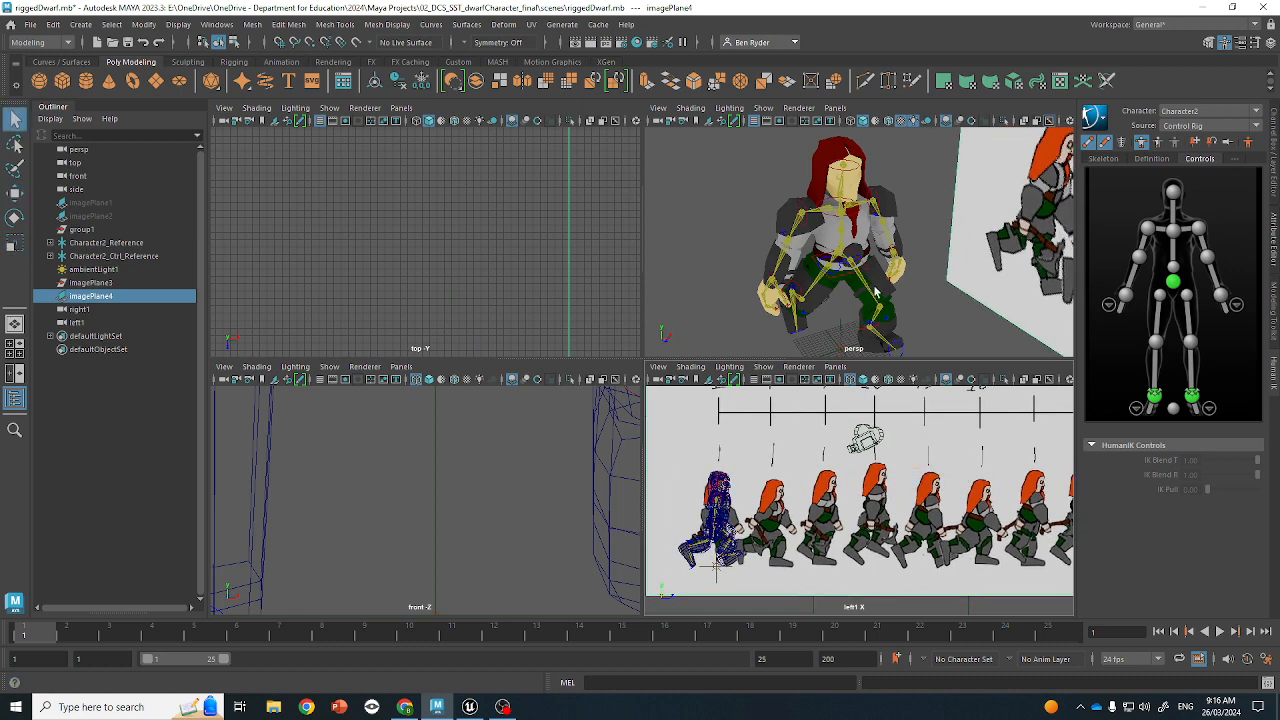
# Shift the right knee effector sideways in the perspective view to line it up with the leg
pyautogui.keyDown('alt'); pyautogui.moveTo(820, 300); pyautogui.dragTo(720, 283); pyautogui.keyUp('alt')
pyautogui.click(772, 285)
pyautogui.click(813, 302)
pyautogui.press('w')
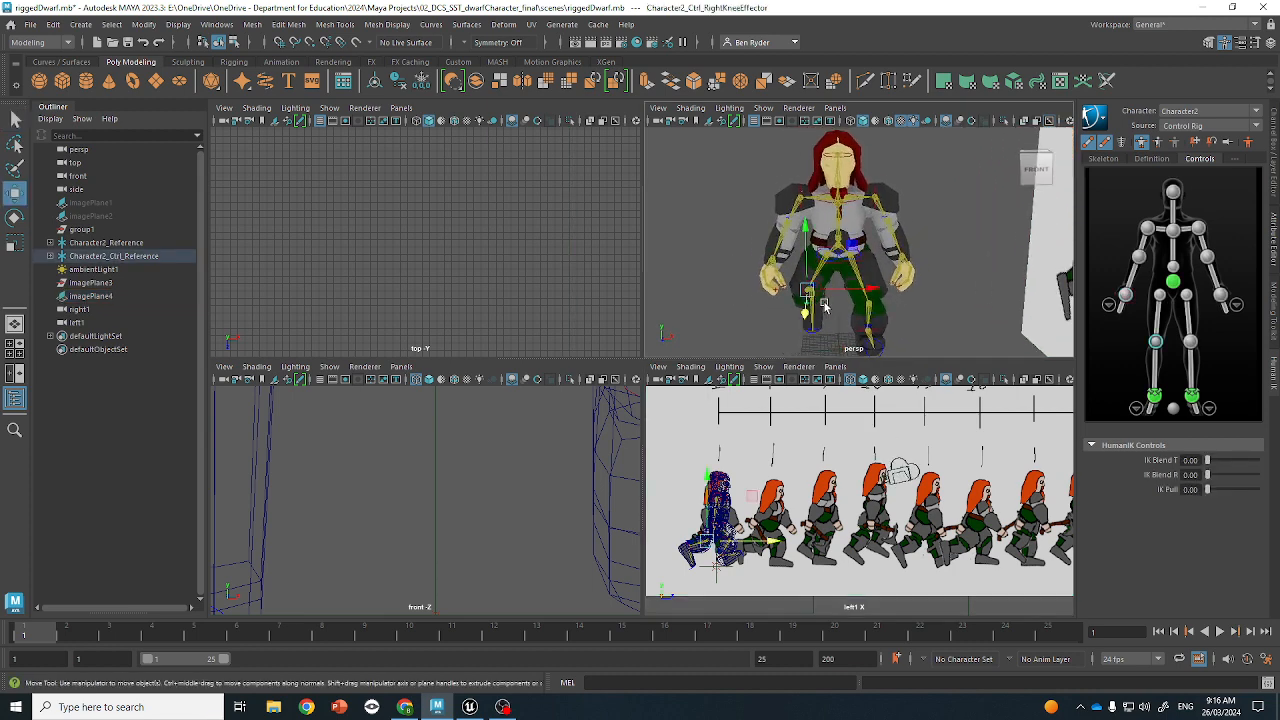
pyautogui.press('q')
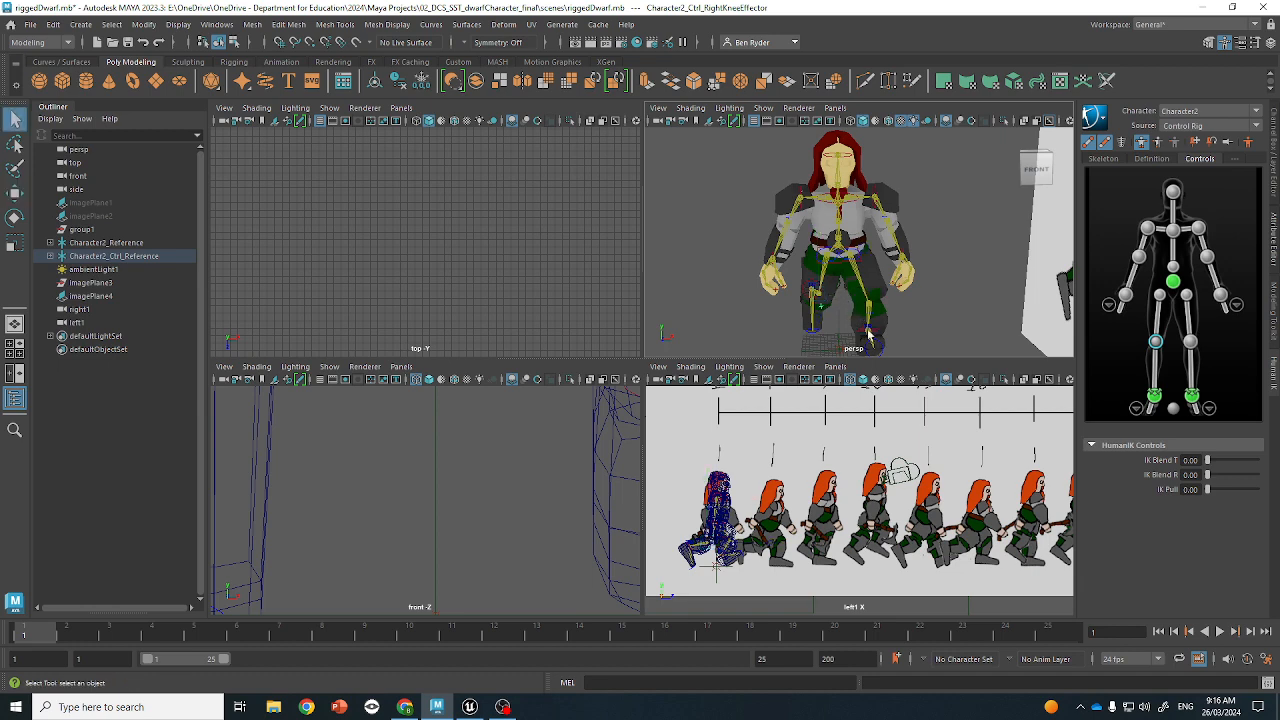
# Adjust the left knee effector along X so the knee lines up with the leading leg
pyautogui.click(869, 318)
pyautogui.keyDown('alt'); pyautogui.moveTo(852, 320); pyautogui.dragTo(890, 306); pyautogui.keyUp('alt')
pyautogui.press('w')
pyautogui.keyDown('alt'); pyautogui.moveTo(868, 309); pyautogui.dragTo(862, 288, button='middle'); pyautogui.keyUp('alt')
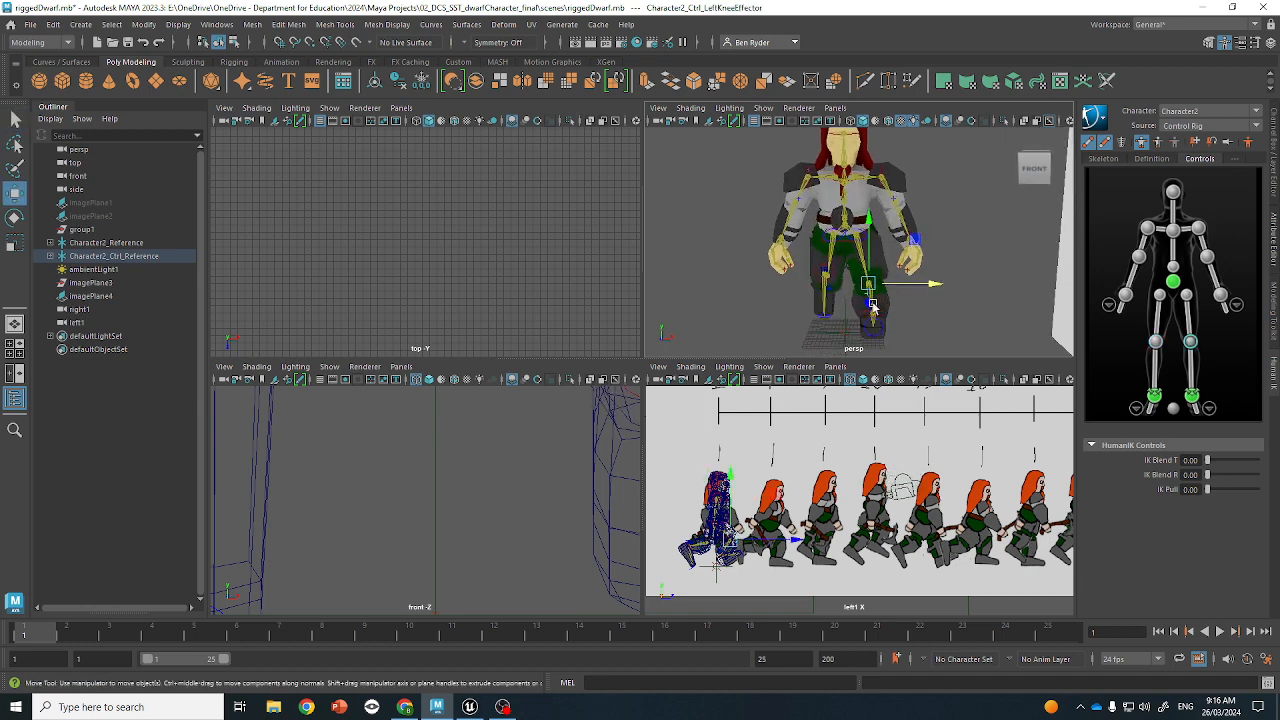
pyautogui.keyDown('alt'); pyautogui.moveTo(824, 266); pyautogui.dragTo(816, 264); pyautogui.keyUp('alt')
# Bring the right and left wrist effectors inward in the front view so both arms hang closer to the body
pyautogui.press('q')
pyautogui.click(782, 240)
pyautogui.scroll(-8, 535, 453)
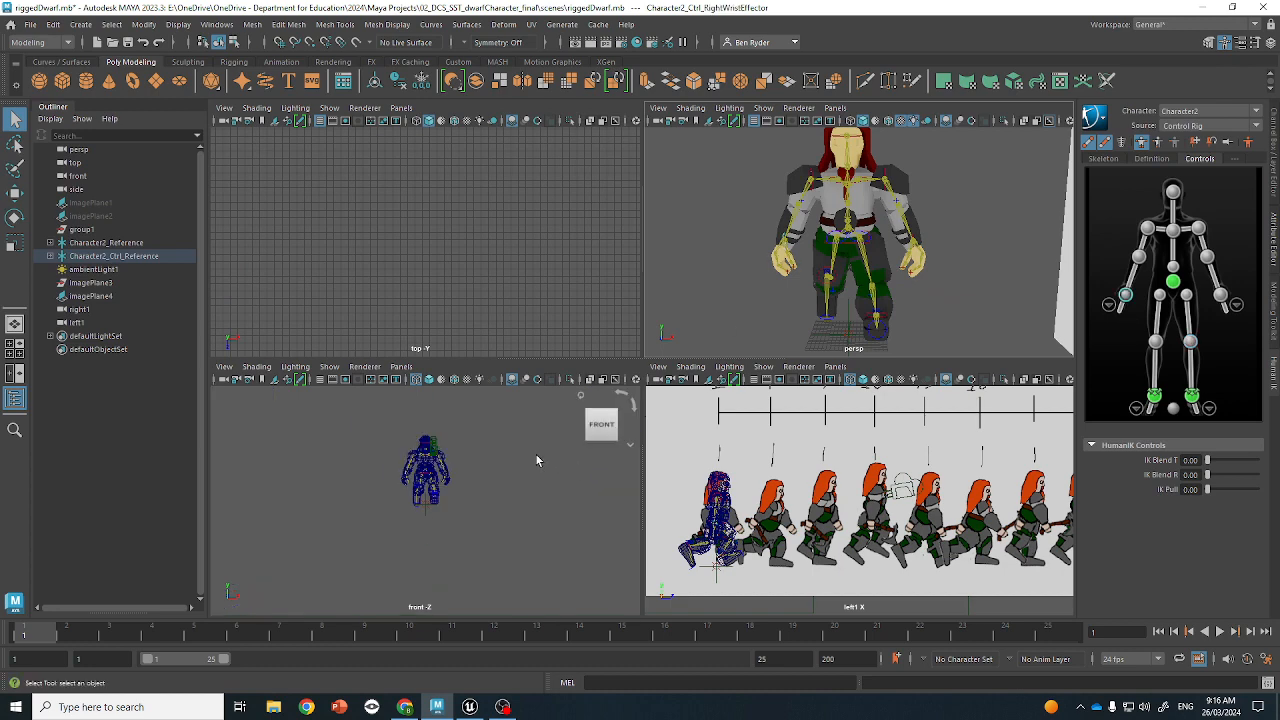
pyautogui.scroll(4, 471, 468)
pyautogui.keyDown('alt'); pyautogui.moveTo(471, 468); pyautogui.dragTo(488, 501, button='middle'); pyautogui.keyUp('alt')
pyautogui.press('w')
pyautogui.moveTo(440, 441); pyautogui.dragTo(504, 447)
pyautogui.click(510, 441)
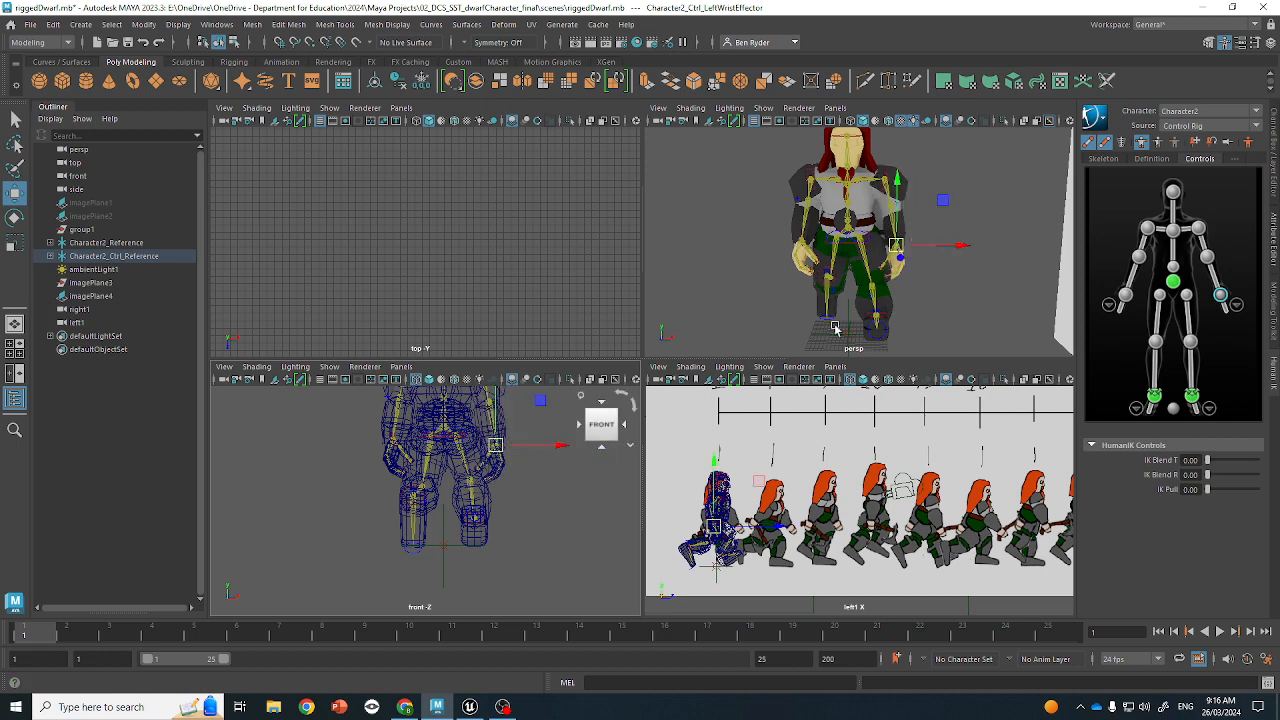
pyautogui.press('q')
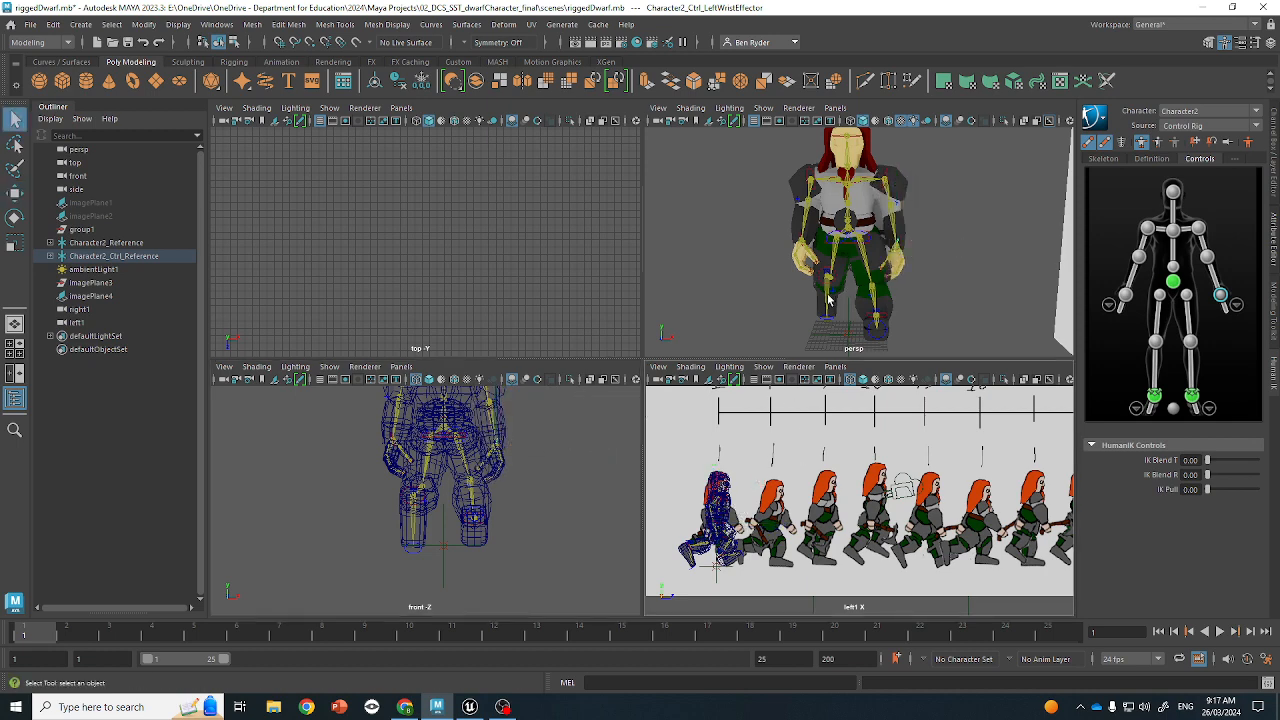
# Move the right wrist effector forward in the side view to match the forward arm of the frame 1 figure
pyautogui.keyDown('alt'); pyautogui.moveTo(800, 250); pyautogui.dragTo(740, 258); pyautogui.keyUp('alt')
pyautogui.click(737, 258)
pyautogui.press('w')
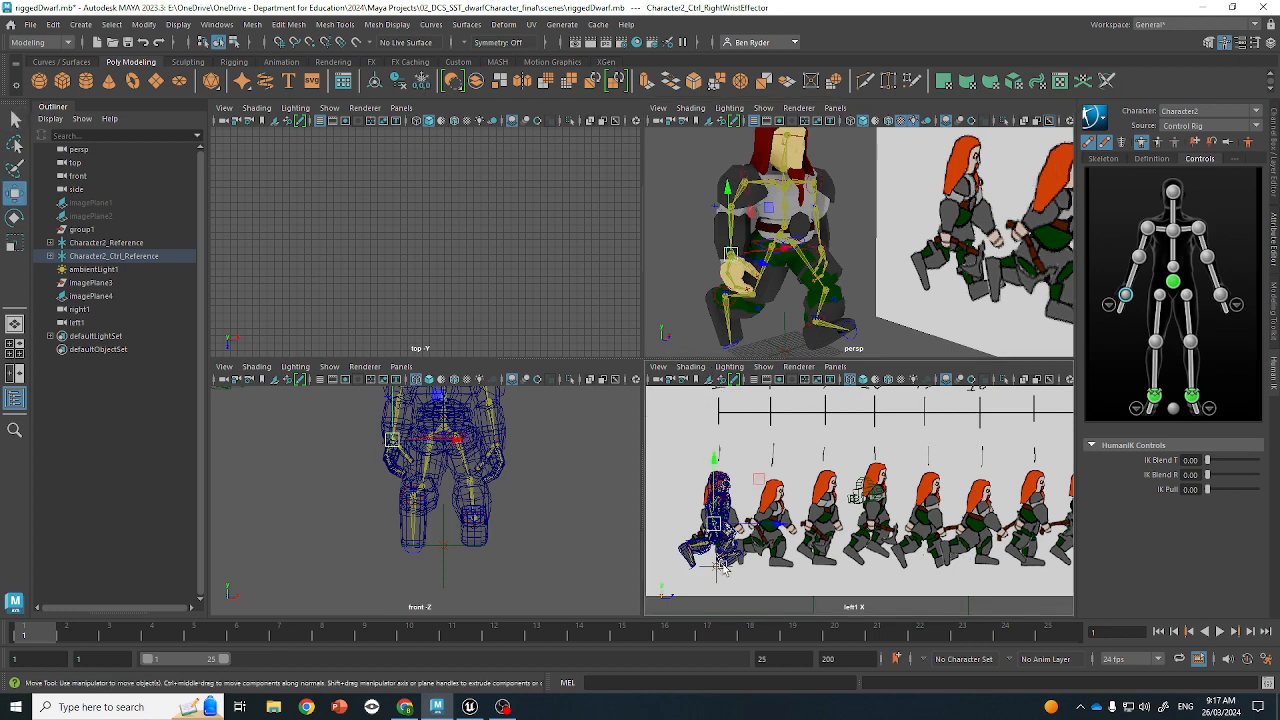
pyautogui.moveTo(715, 522); pyautogui.dragTo(733, 525)
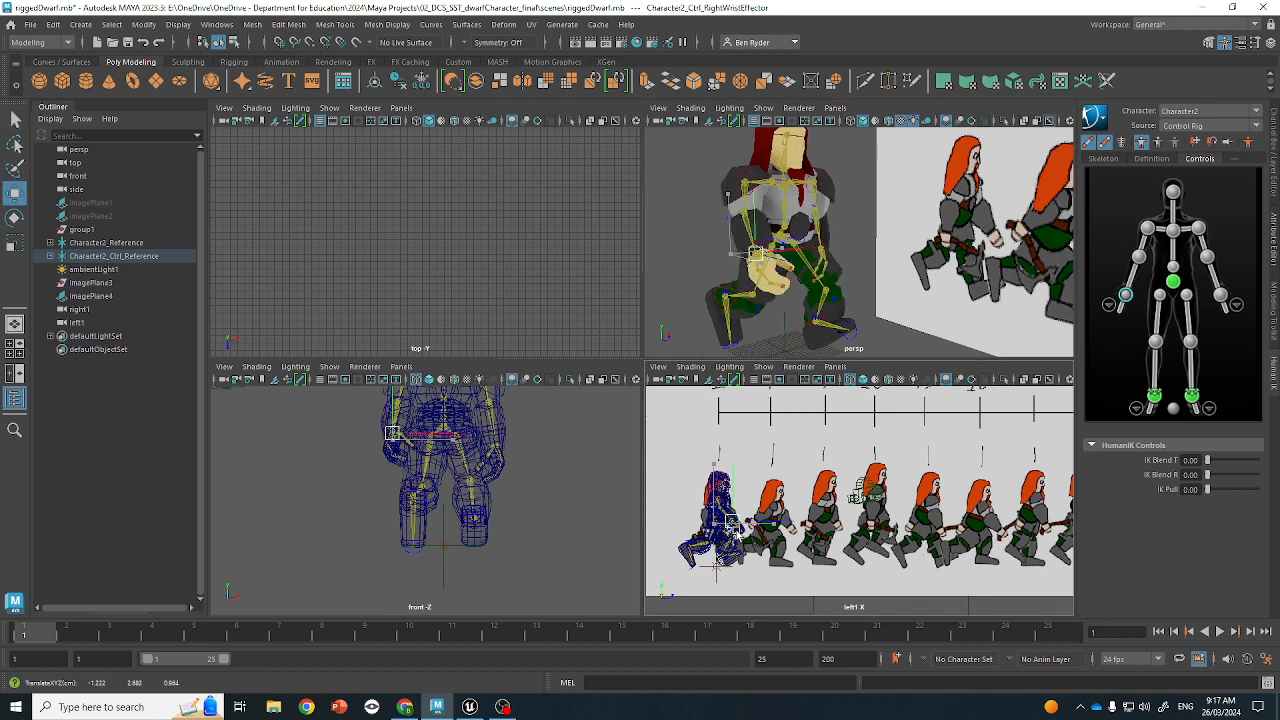
pyautogui.press('q')
# Switch the rig to body part manipulation and move the left wrist effector back to match the frame 1 figure's rear arm
pyautogui.click(812, 251)
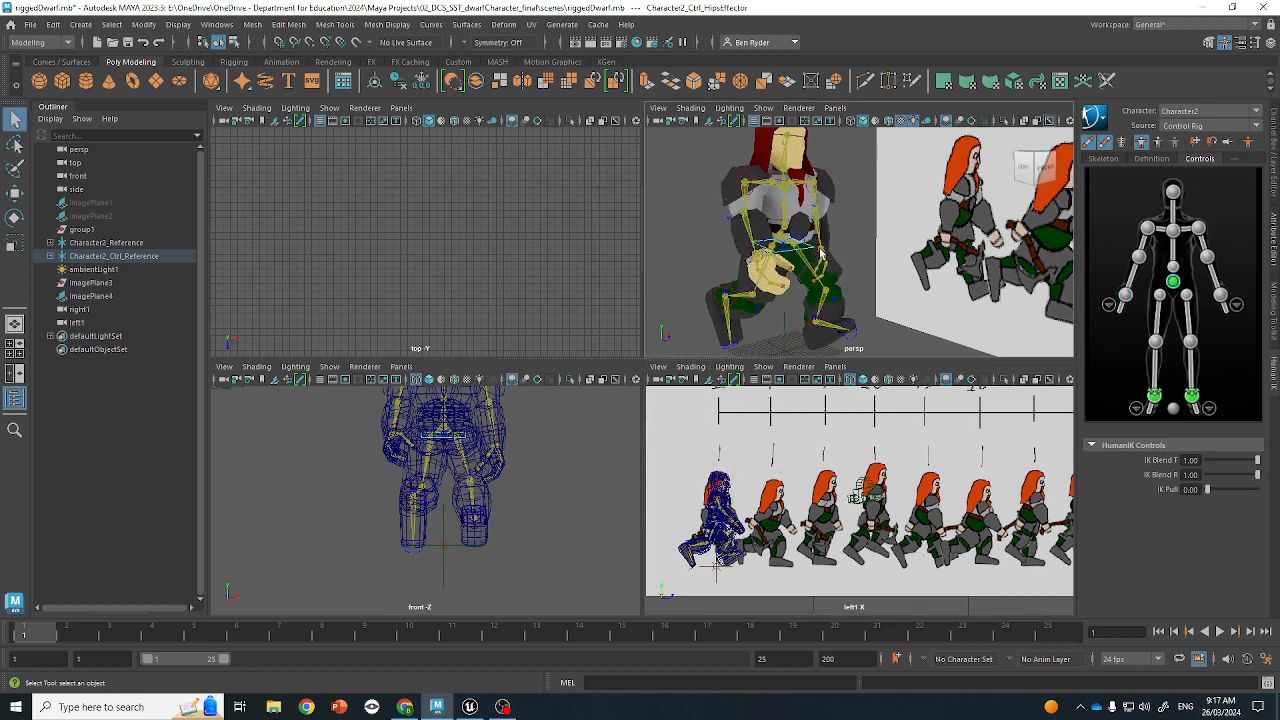
pyautogui.click(821, 248)
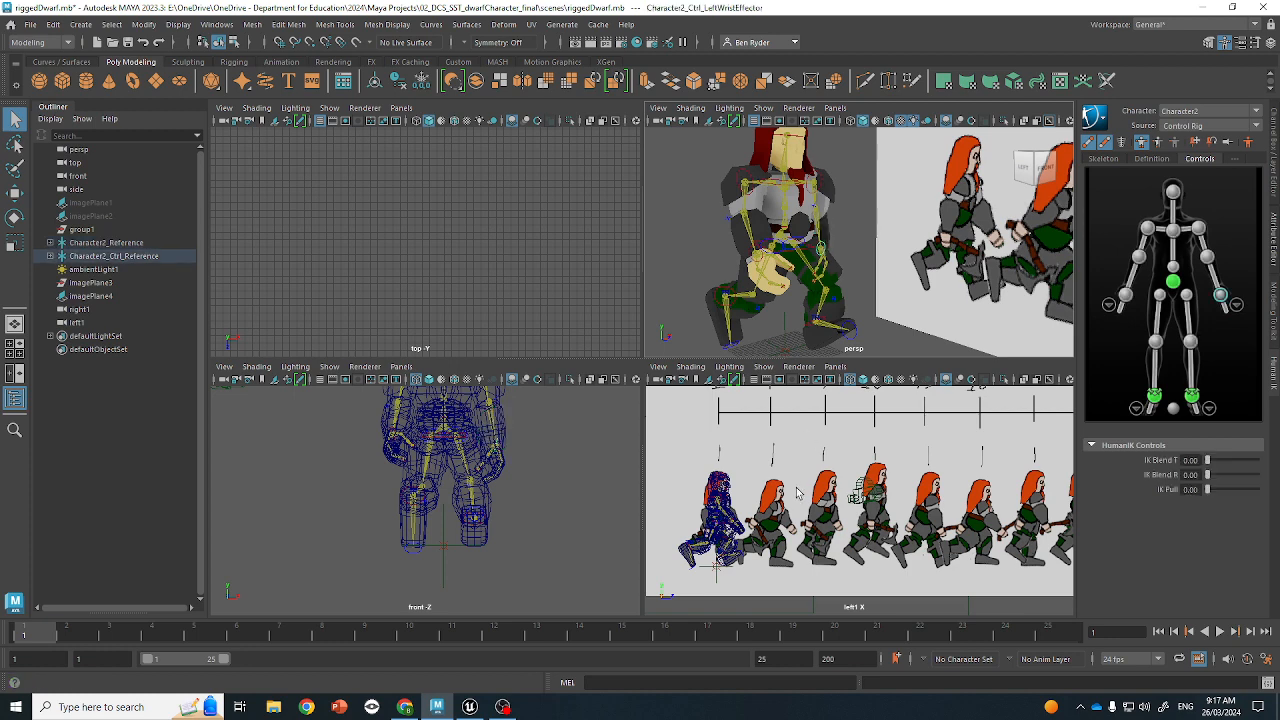
pyautogui.press('w')
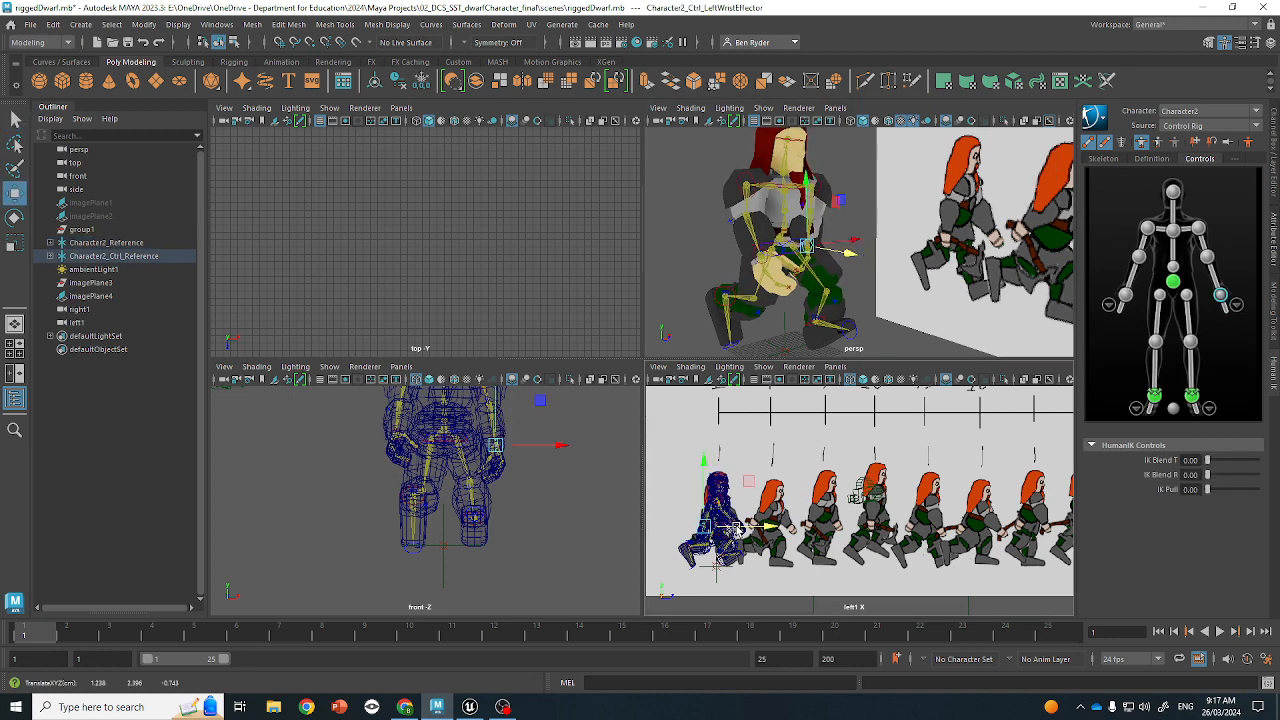
pyautogui.hotkey('ctrl', 'z')
pyautogui.moveTo(819, 215); pyautogui.dragTo(808, 245)
pyautogui.hotkey('ctrl', 'z')
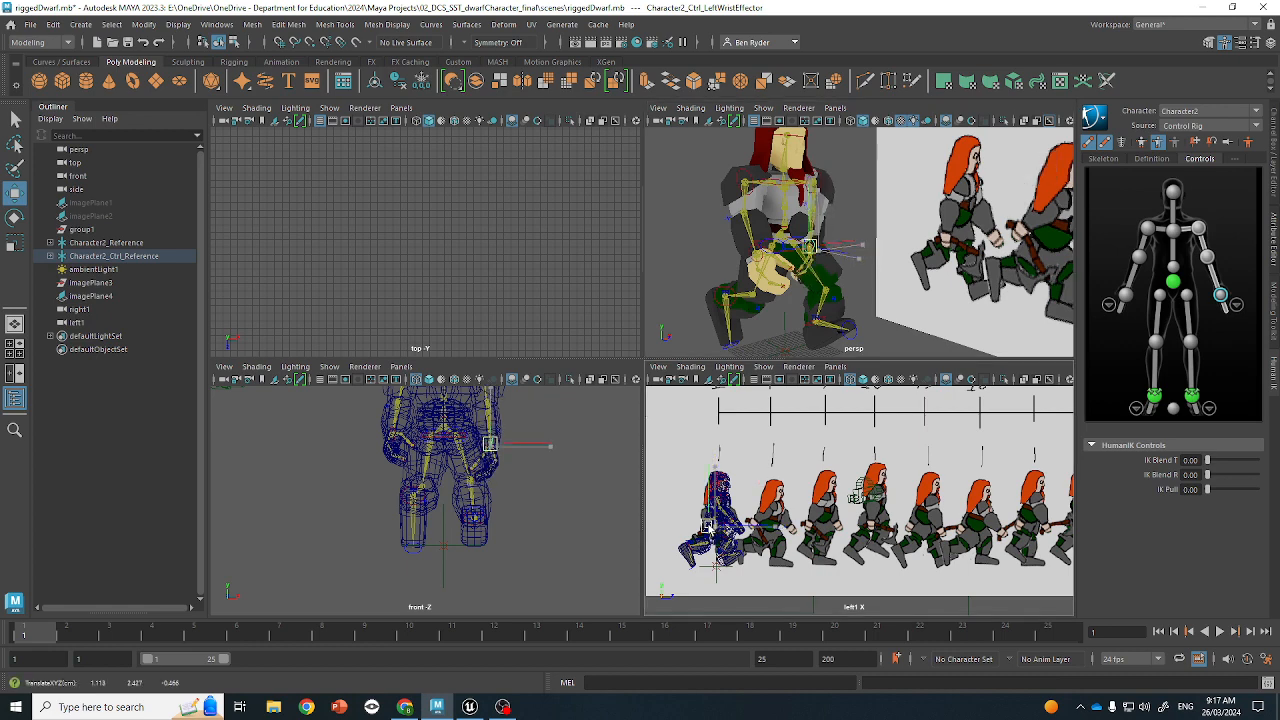
pyautogui.moveTo(705, 529); pyautogui.dragTo(704, 525)
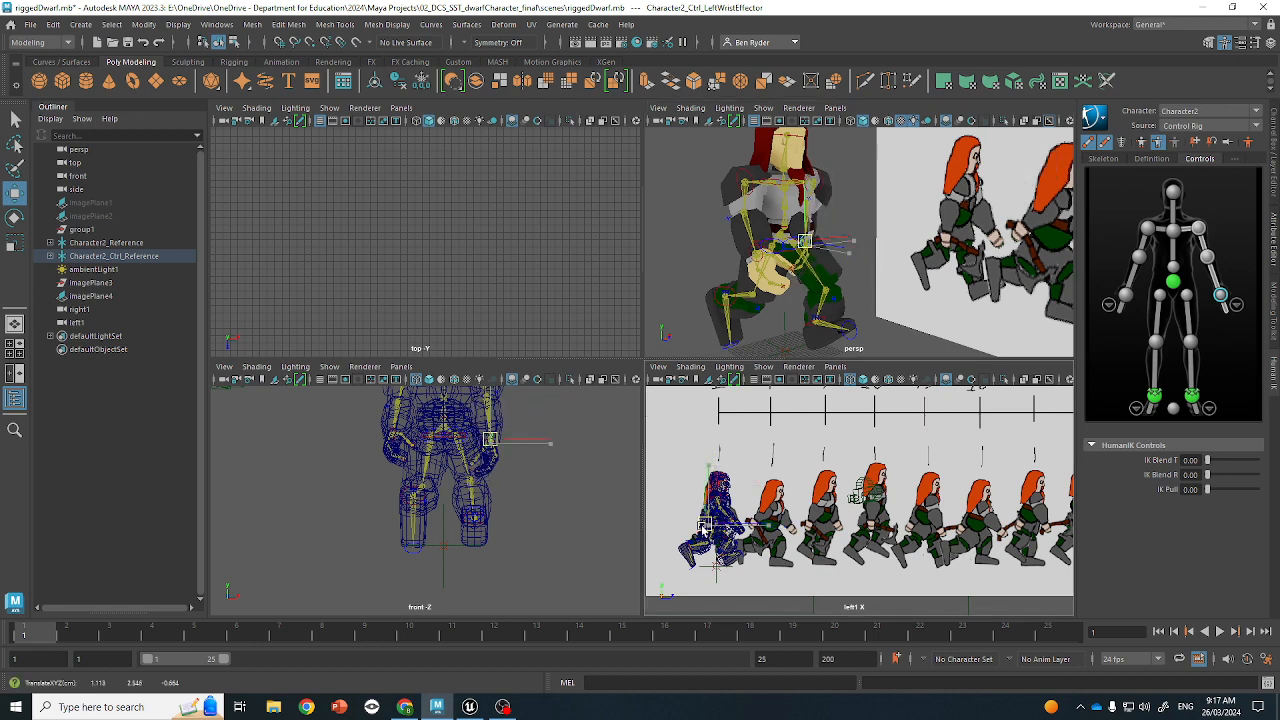
pyautogui.press('q')
# Nudge the hips effector in the side view to refine its match with the frame 1 figure, and clear the selection
pyautogui.click(860, 213)
pyautogui.keyDown('alt'); pyautogui.moveTo(860, 228); pyautogui.dragTo(866, 284); pyautogui.keyUp('alt')
pyautogui.scroll(-4, 859, 256)
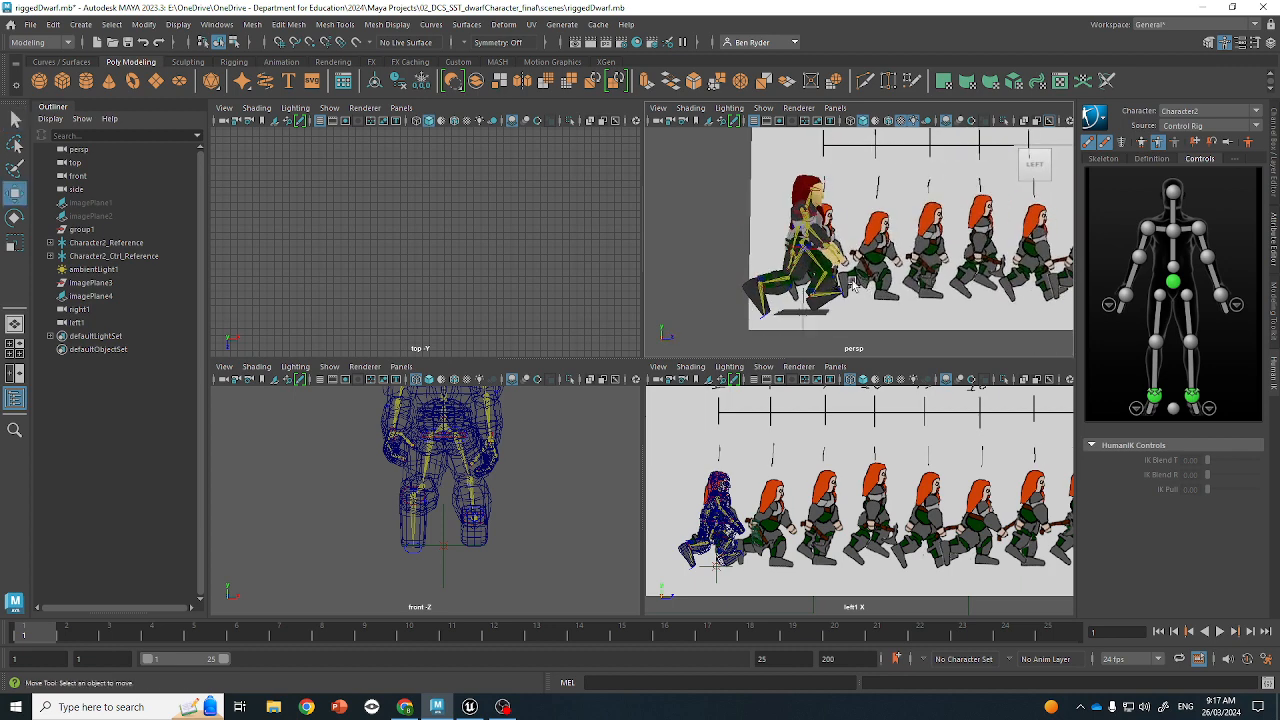
pyautogui.scroll(4, 790, 490)
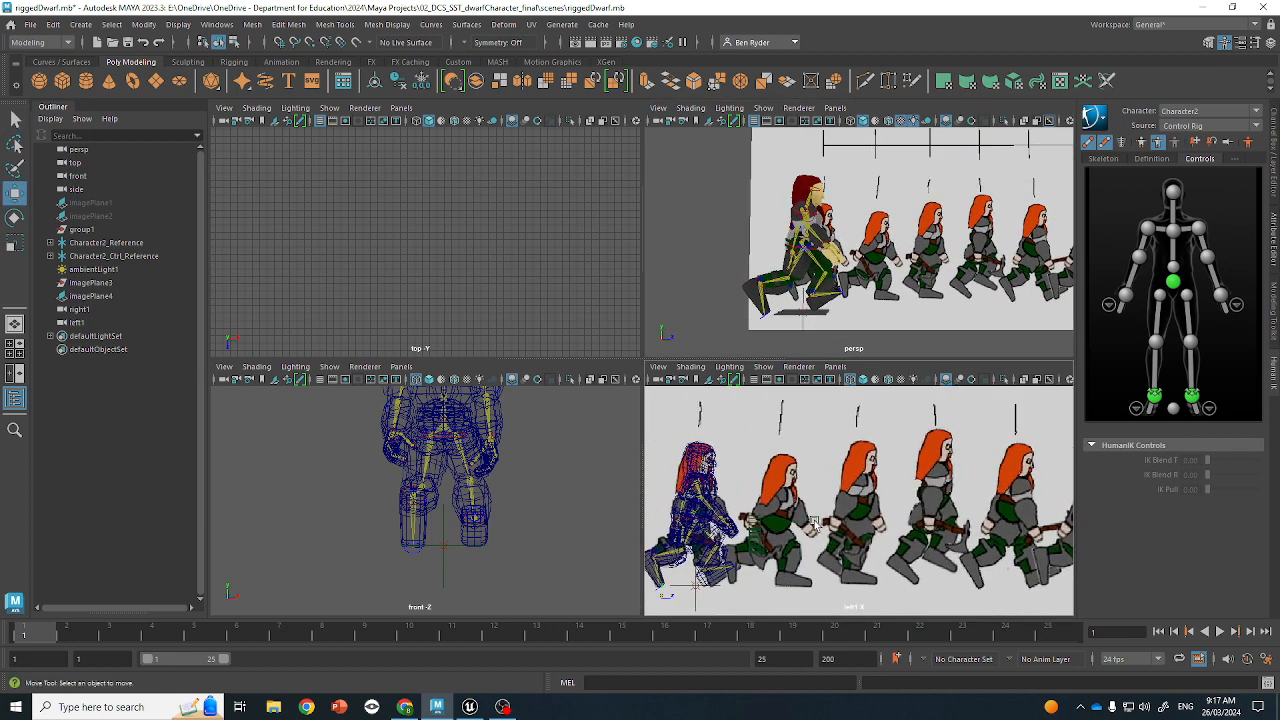
pyautogui.press('q')
pyautogui.click(715, 525)
pyautogui.keyDown('alt'); pyautogui.moveTo(715, 525); pyautogui.dragTo(749, 527, button='middle'); pyautogui.keyUp('alt')
pyautogui.click(722, 523)
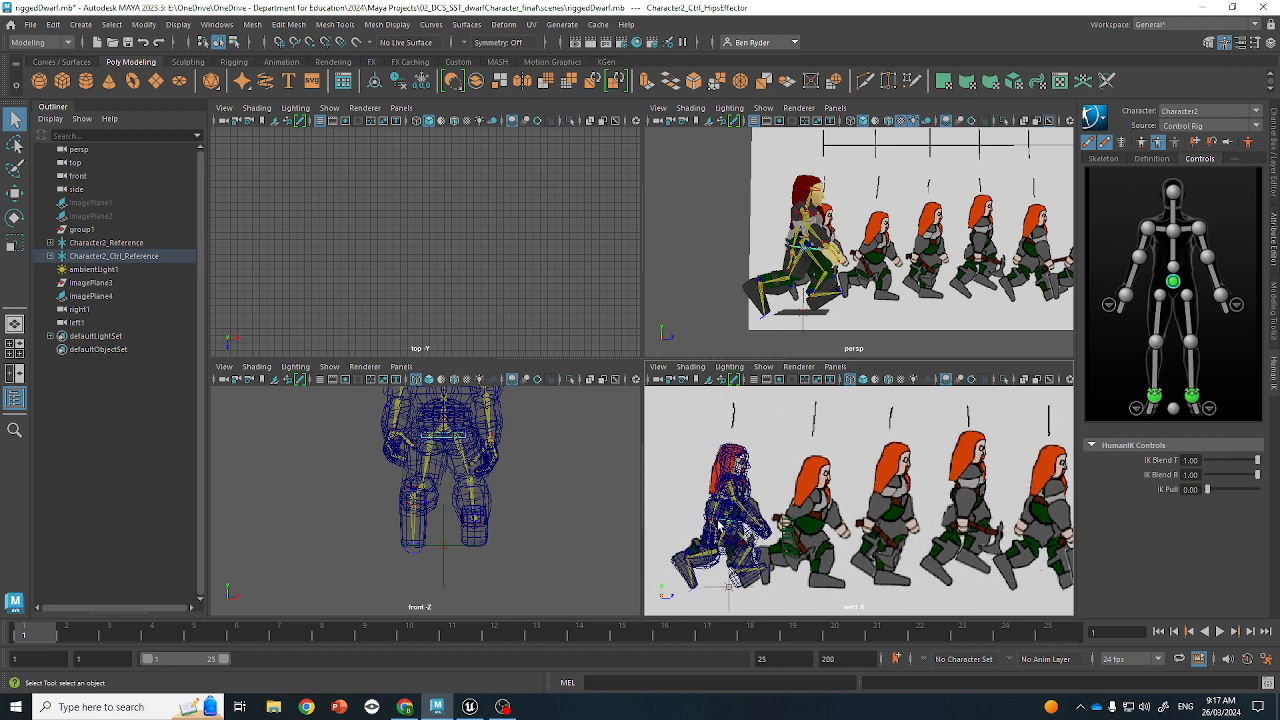
pyautogui.press('w')
pyautogui.press('q')
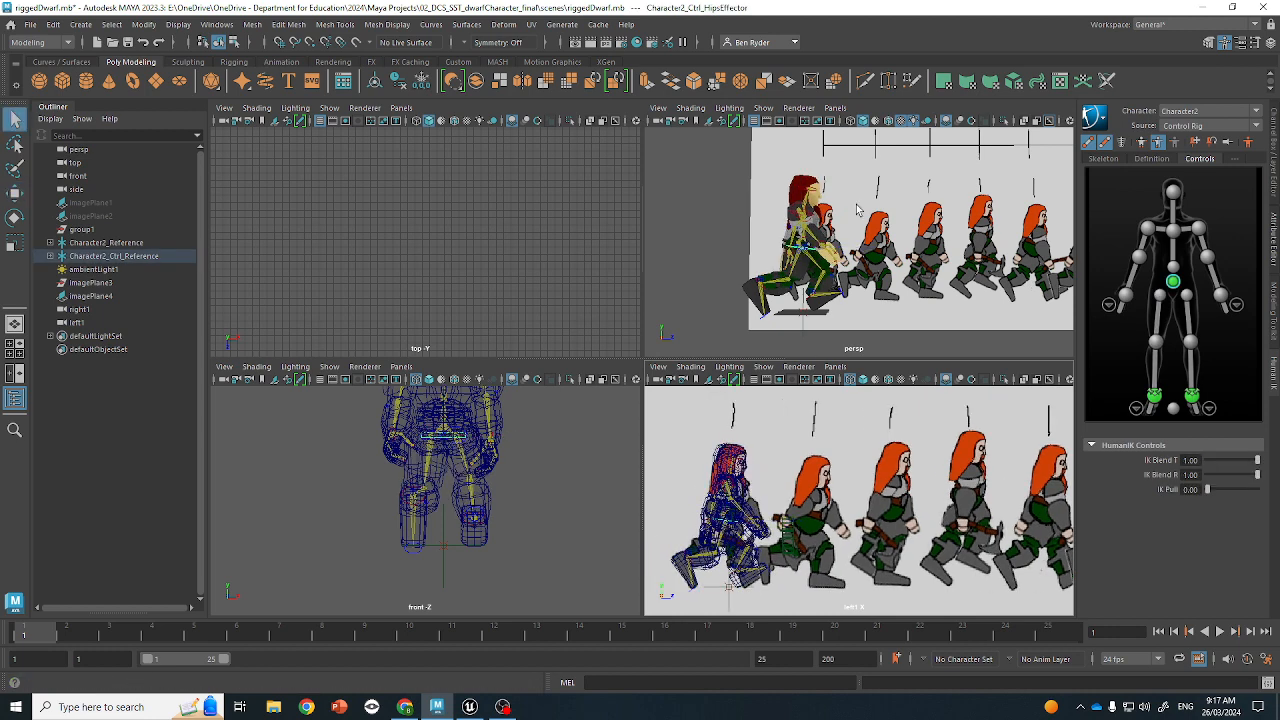
pyautogui.keyDown('alt'); pyautogui.moveTo(860, 212); pyautogui.dragTo(860, 282); pyautogui.keyUp('alt')
pyautogui.scroll(-3, 860, 281)
pyautogui.click(894, 306)
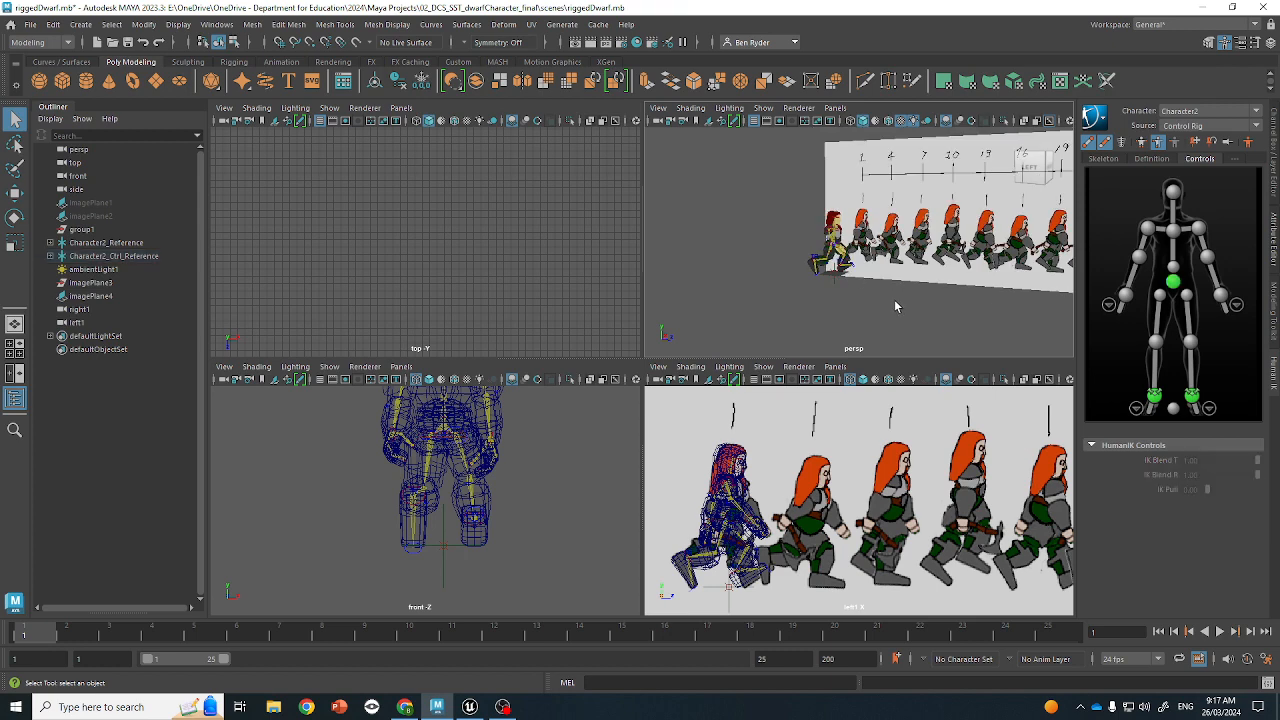
# Select all of the dwarf's rig controls, key the pose at frame 1, and show the channel values
pyautogui.keyDown('alt'); pyautogui.moveTo(965, 290); pyautogui.dragTo(873, 318, button='middle'); pyautogui.keyUp('alt')
pyautogui.press('w')
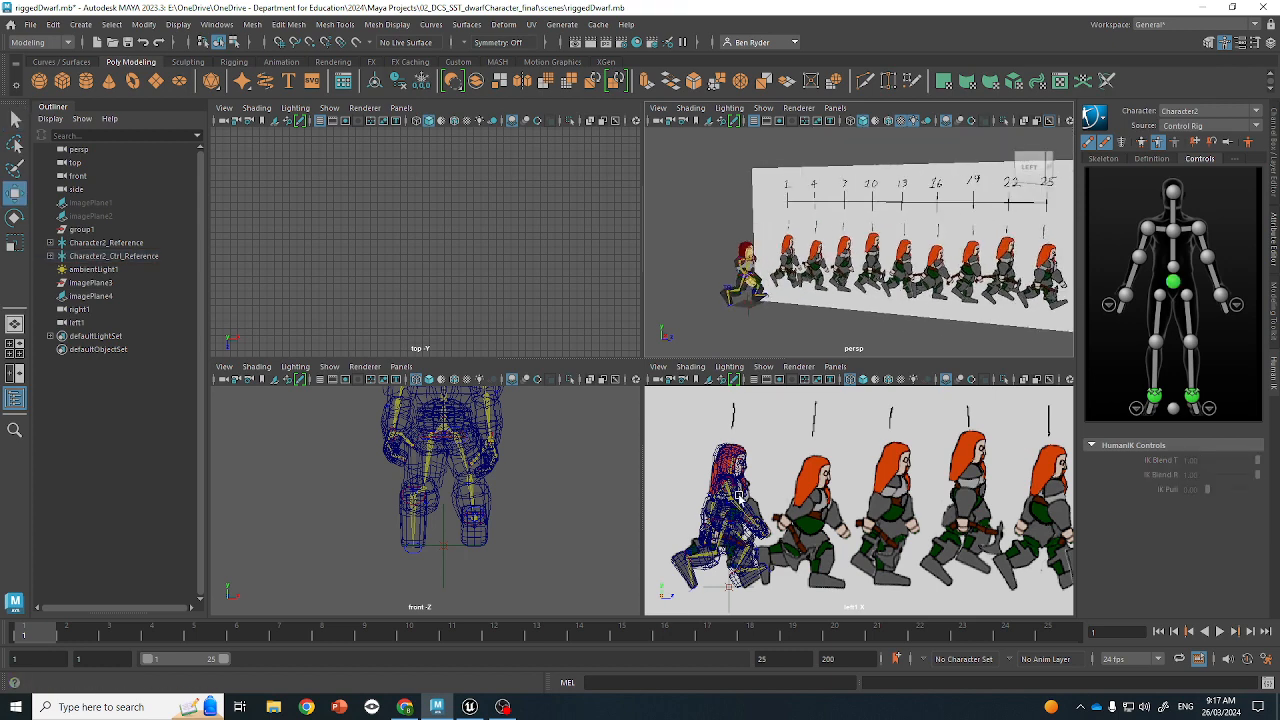
pyautogui.keyDown('alt'); pyautogui.moveTo(790, 298); pyautogui.dragTo(828, 300); pyautogui.keyUp('alt')
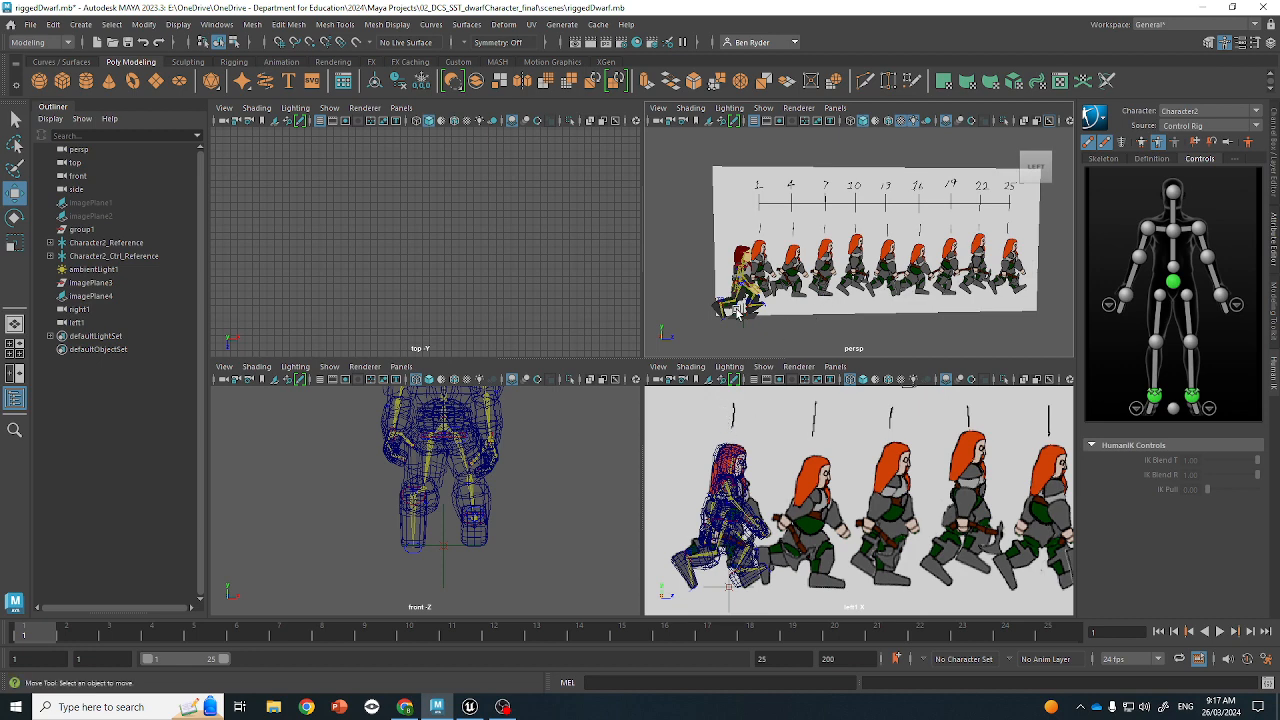
pyautogui.moveTo(716, 260); pyautogui.dragTo(829, 350)
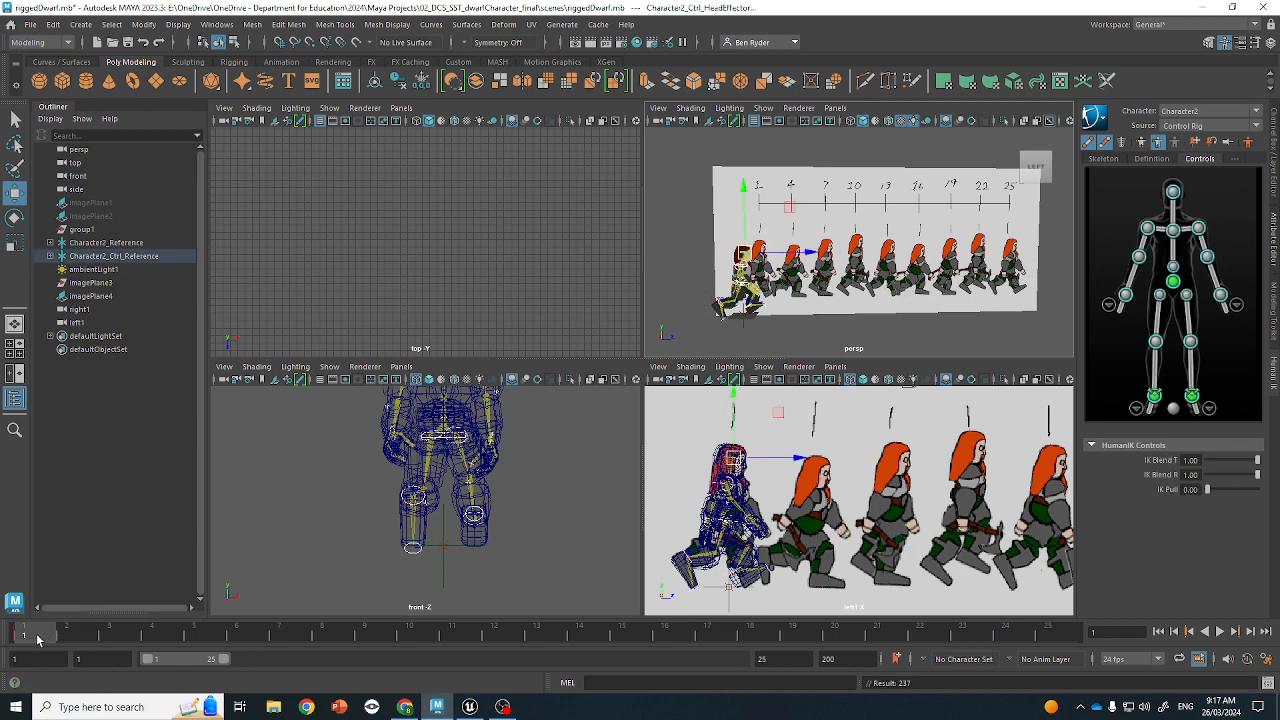
pyautogui.click(1273, 42)
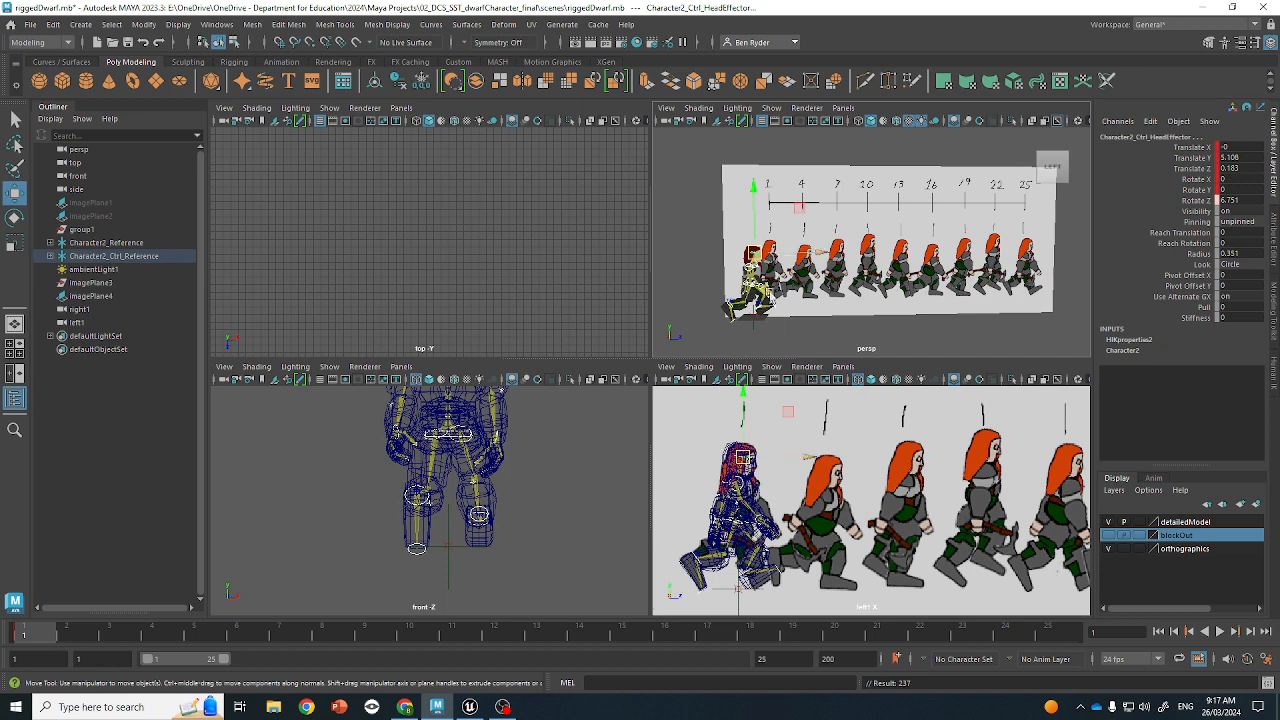
# Key the frame 1 pose again at frame 25 and play the timeline briefly to check it
pyautogui.moveTo(252, 635); pyautogui.dragTo(1047, 634)
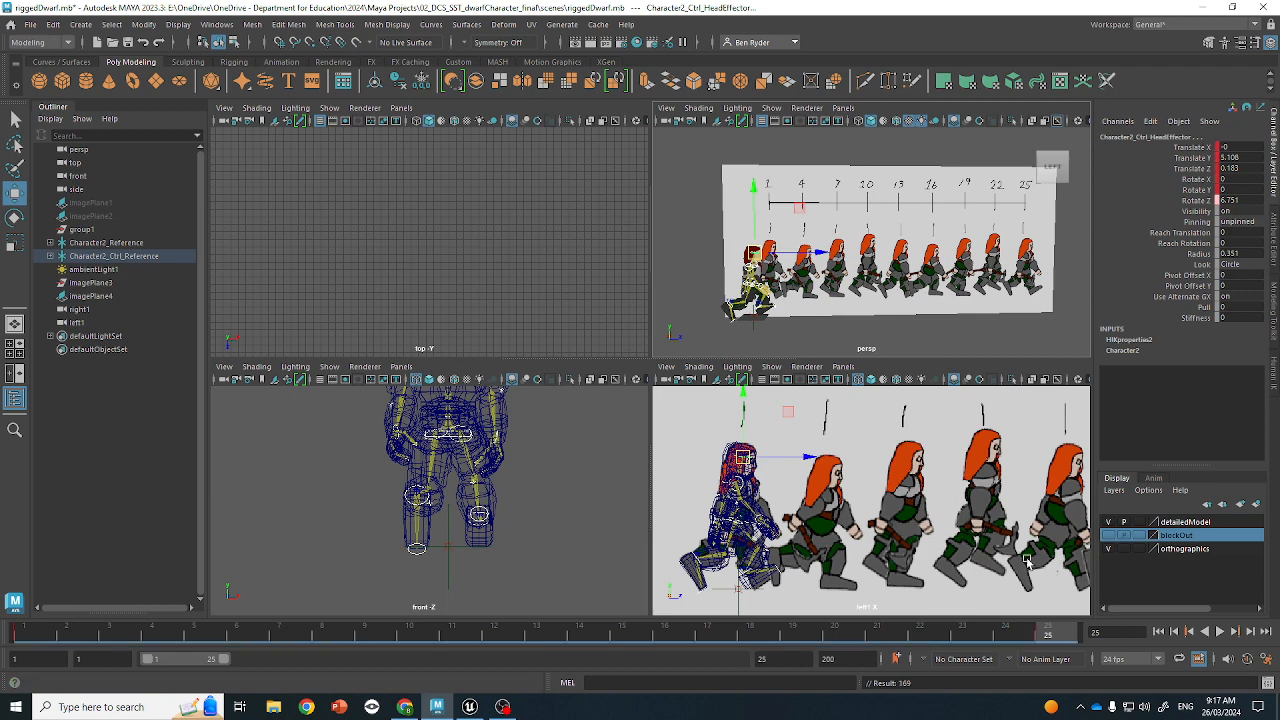
pyautogui.hotkey('alt', 'v')
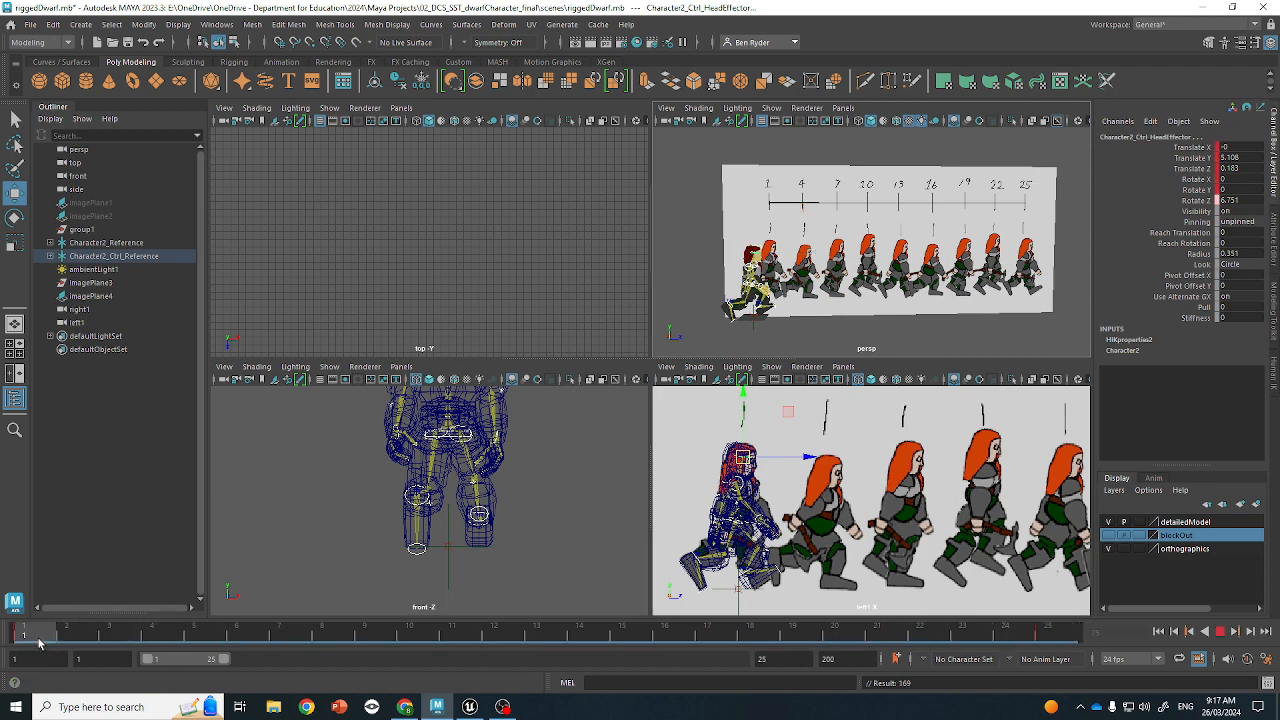
pyautogui.hotkey('alt', 'v')
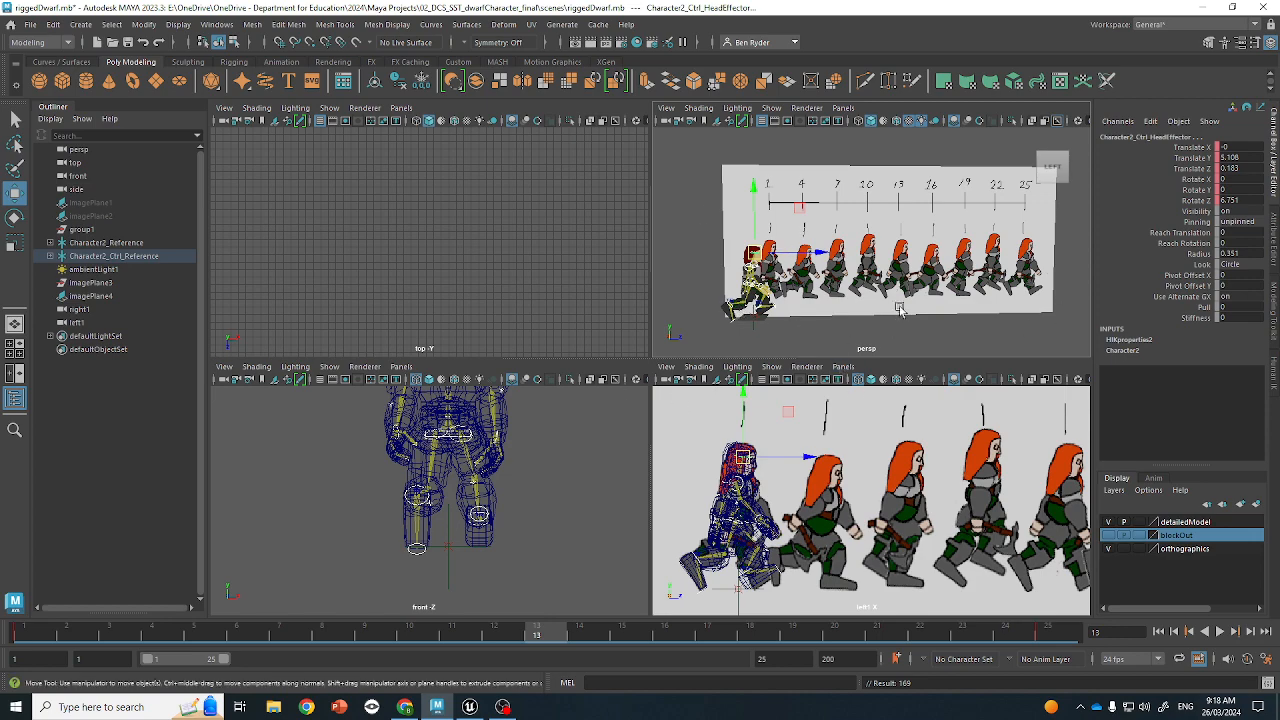
# At frame 13, slide the walk cycle reference image along its length until figure 13 sits behind the dwarf
pyautogui.click(899, 419)
pyautogui.scroll(-5, 958, 444)
pyautogui.moveTo(1010, 470); pyautogui.dragTo(853, 472)
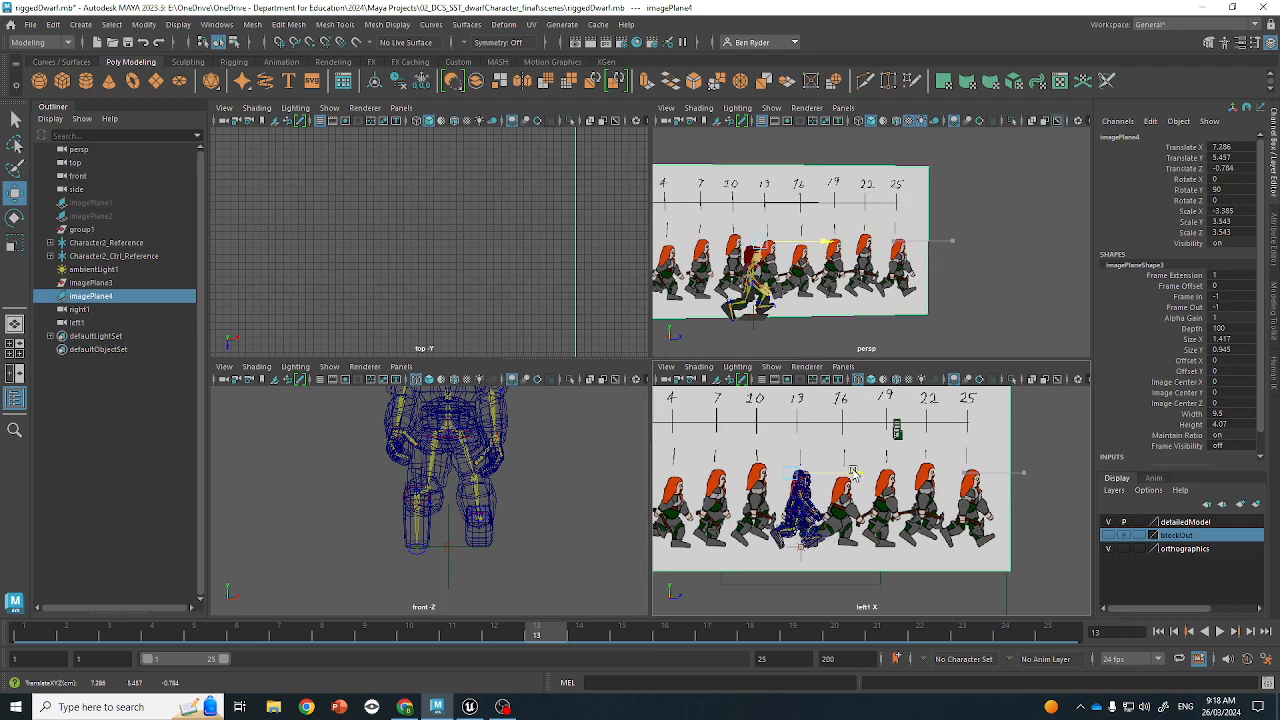
# Move the right ankle effector forward and rotate it in the side view to match figure 13's front foot
pyautogui.press('q')
pyautogui.click(731, 305)
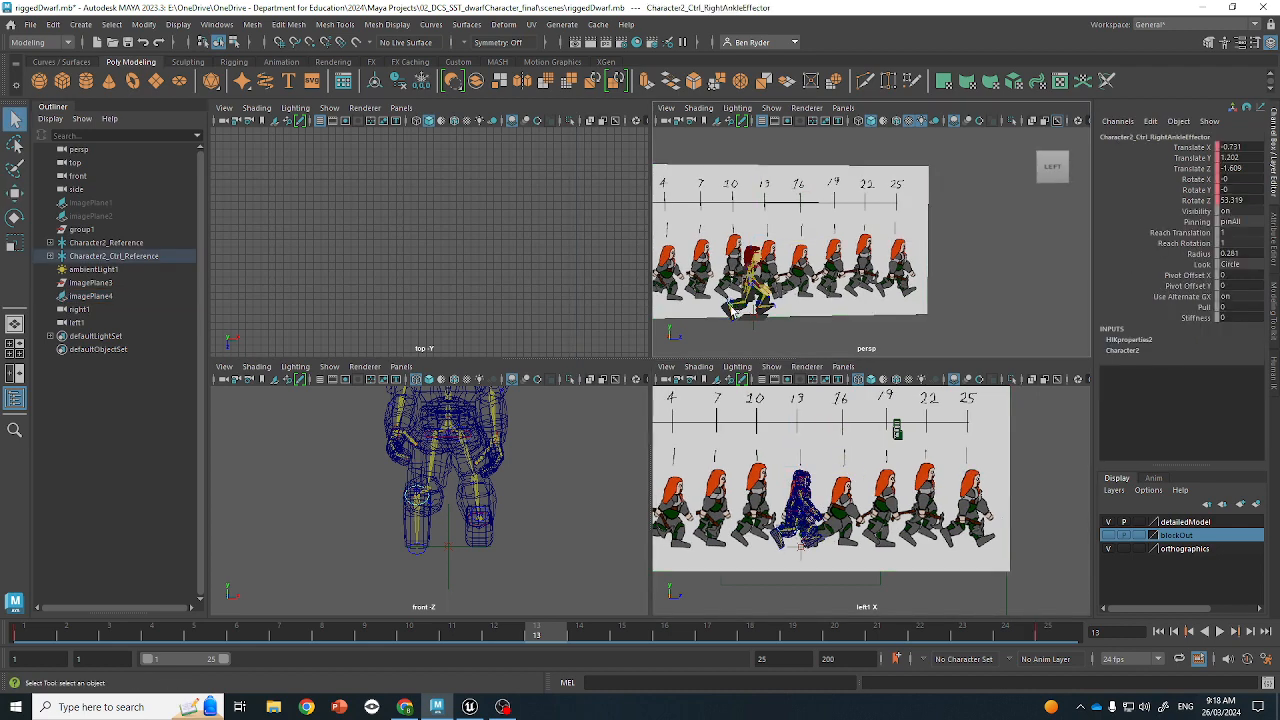
pyautogui.press('w')
pyautogui.scroll(5, 808, 535)
pyautogui.keyDown('alt'); pyautogui.moveTo(808, 535); pyautogui.dragTo(971, 475, button='middle'); pyautogui.keyUp('alt')
pyautogui.scroll(4, 971, 475)
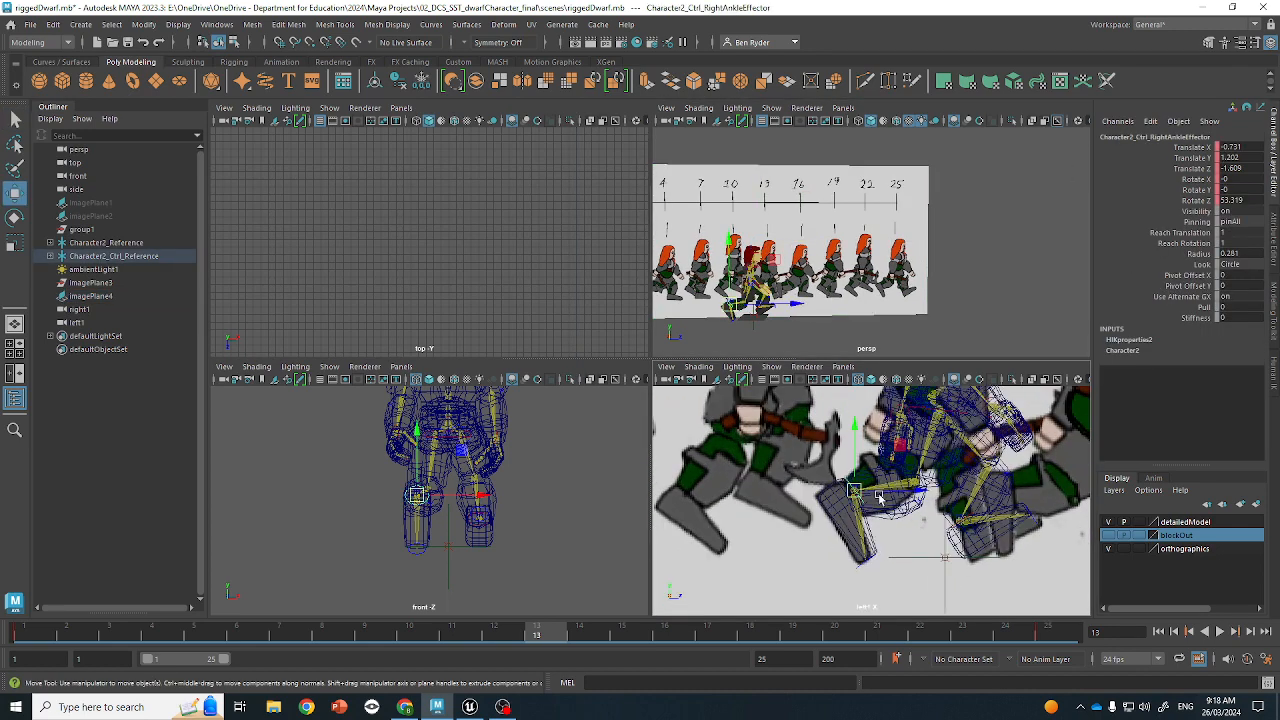
pyautogui.moveTo(888, 495); pyautogui.dragTo(966, 521)
pyautogui.press('e')
pyautogui.press('w')
pyautogui.press('q')
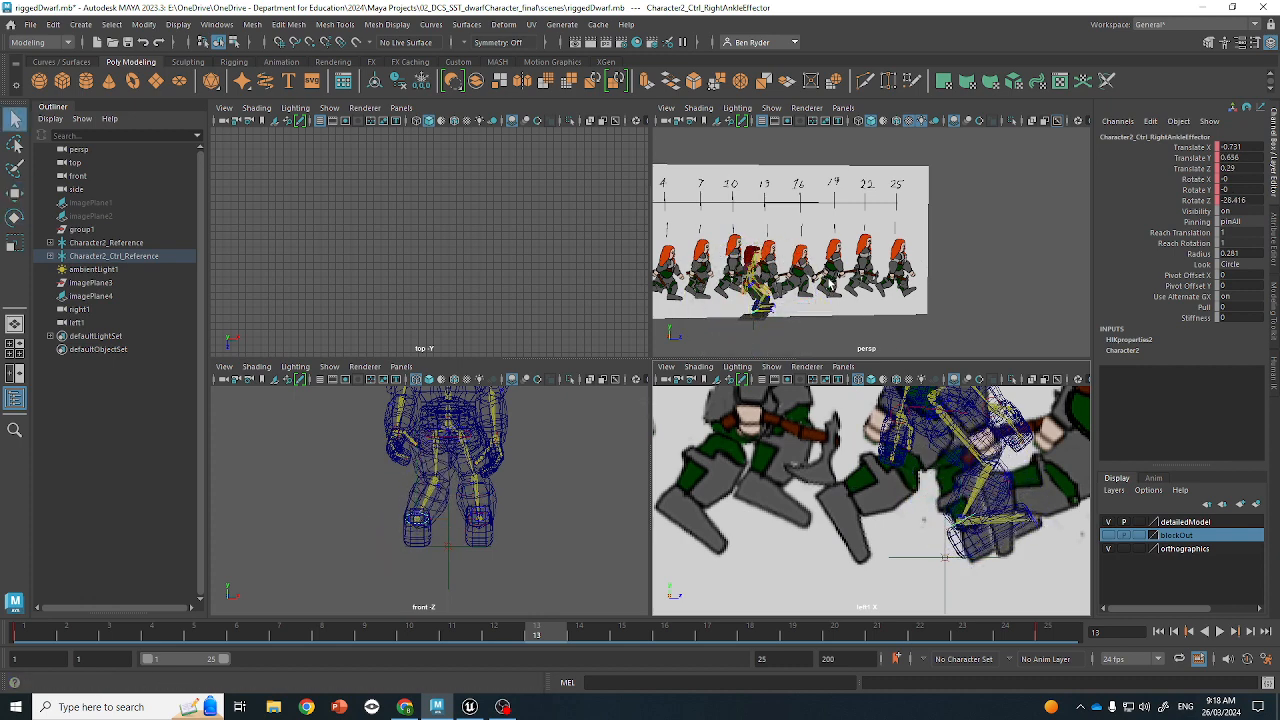
# Move the left ankle effector back and rotate it in the side view to match figure 13's rear foot
pyautogui.keyDown('alt'); pyautogui.moveTo(829, 284); pyautogui.dragTo(779, 294); pyautogui.keyUp('alt')
pyautogui.click(774, 309)
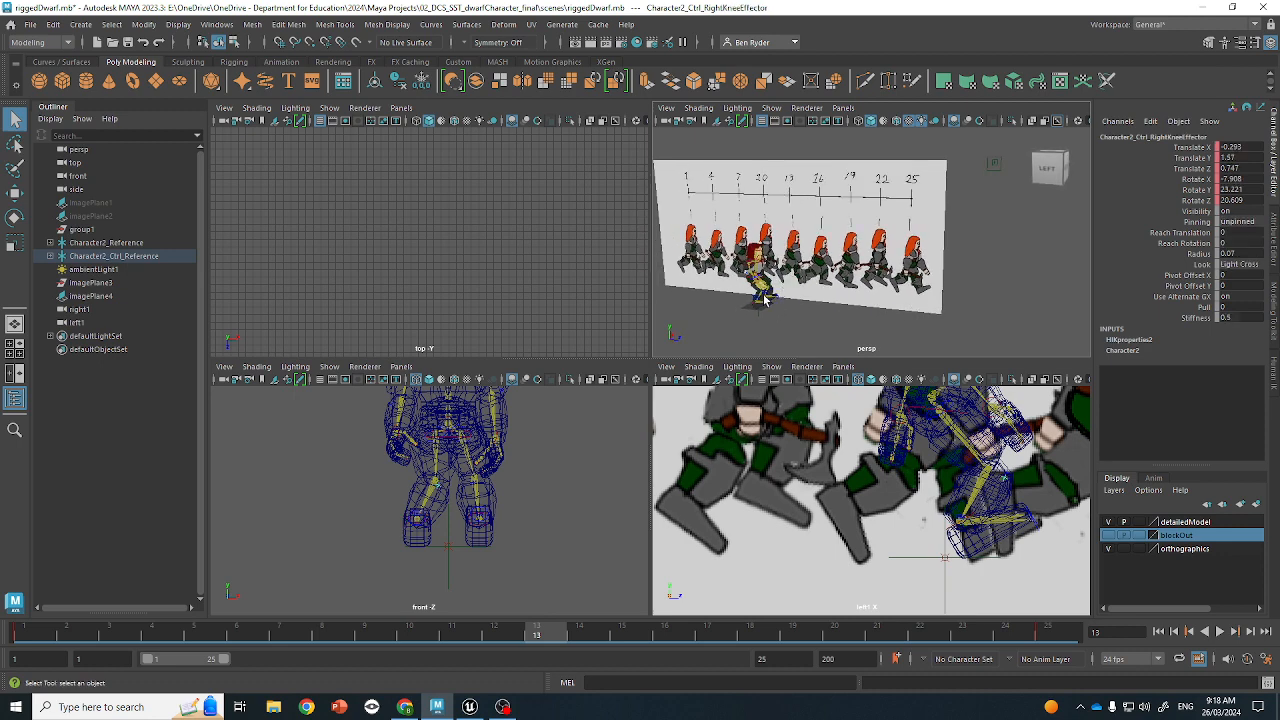
pyautogui.click(764, 297)
pyautogui.press('w')
pyautogui.moveTo(980, 519); pyautogui.dragTo(843, 485)
pyautogui.press('e')
pyautogui.moveTo(893, 446); pyautogui.dragTo(900, 534)
pyautogui.press('w')
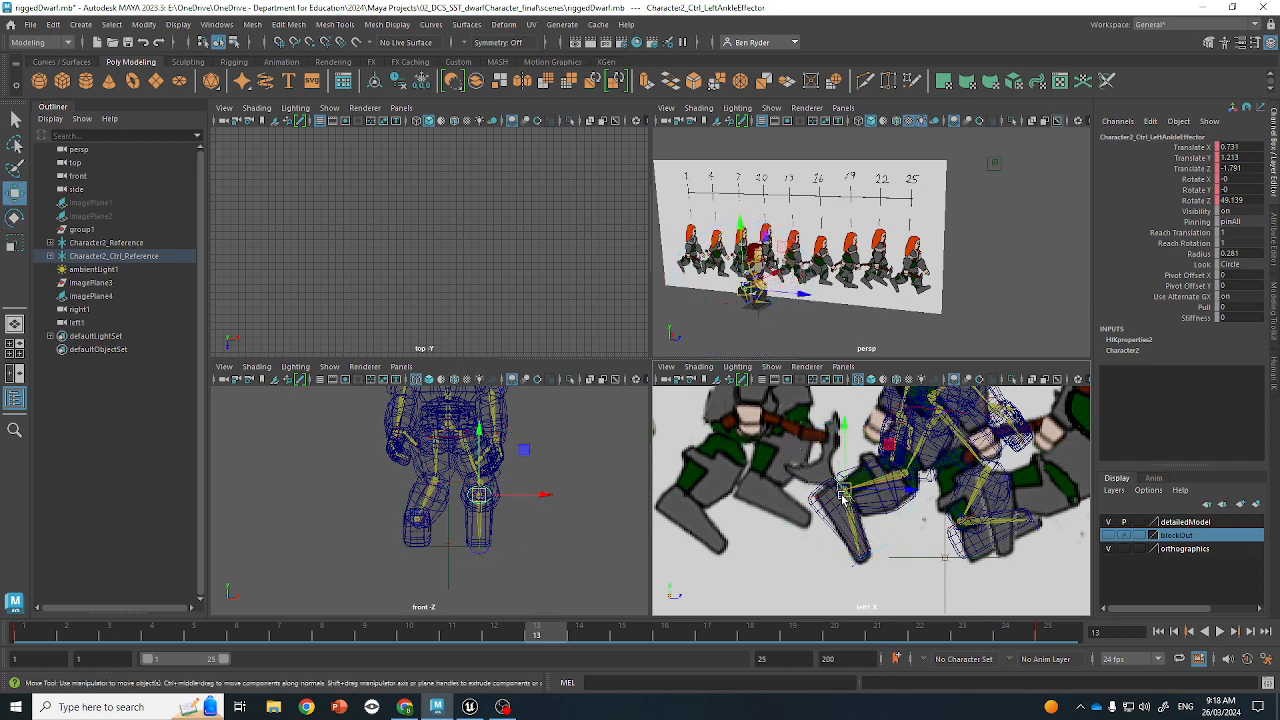
pyautogui.moveTo(843, 496); pyautogui.dragTo(888, 466)
pyautogui.press('e')
pyautogui.press('w')
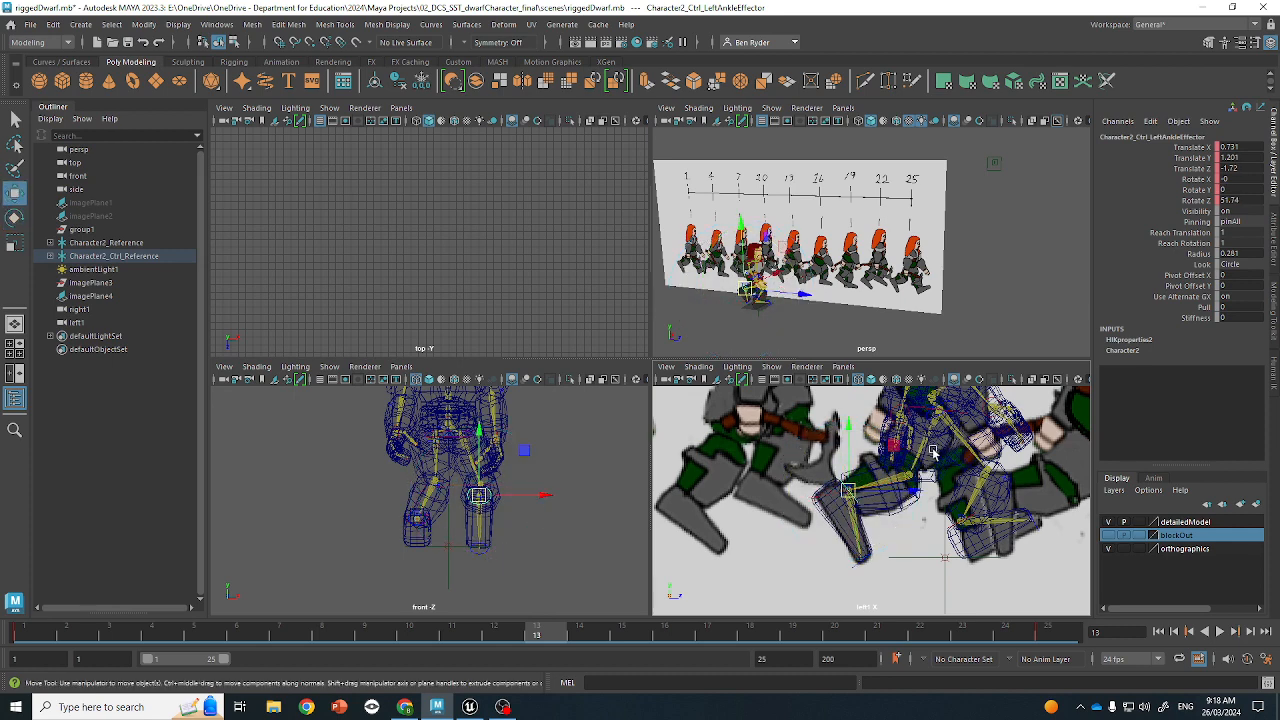
# Move the right wrist effector back in the side view to match figure 13's rear arm
pyautogui.press('q')
pyautogui.keyDown('alt'); pyautogui.moveTo(932, 452); pyautogui.dragTo(920, 505, button='middle'); pyautogui.keyUp('alt')
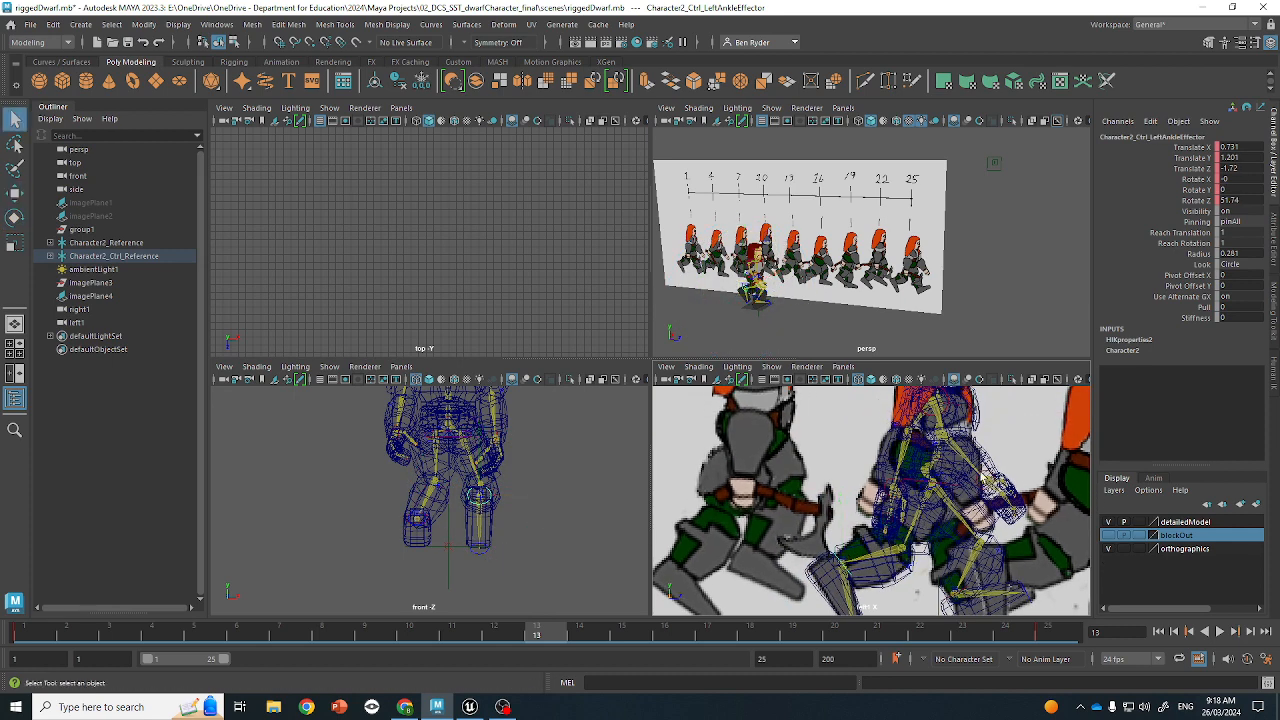
pyautogui.click(985, 479)
pyautogui.press('w')
pyautogui.moveTo(990, 484); pyautogui.dragTo(890, 484)
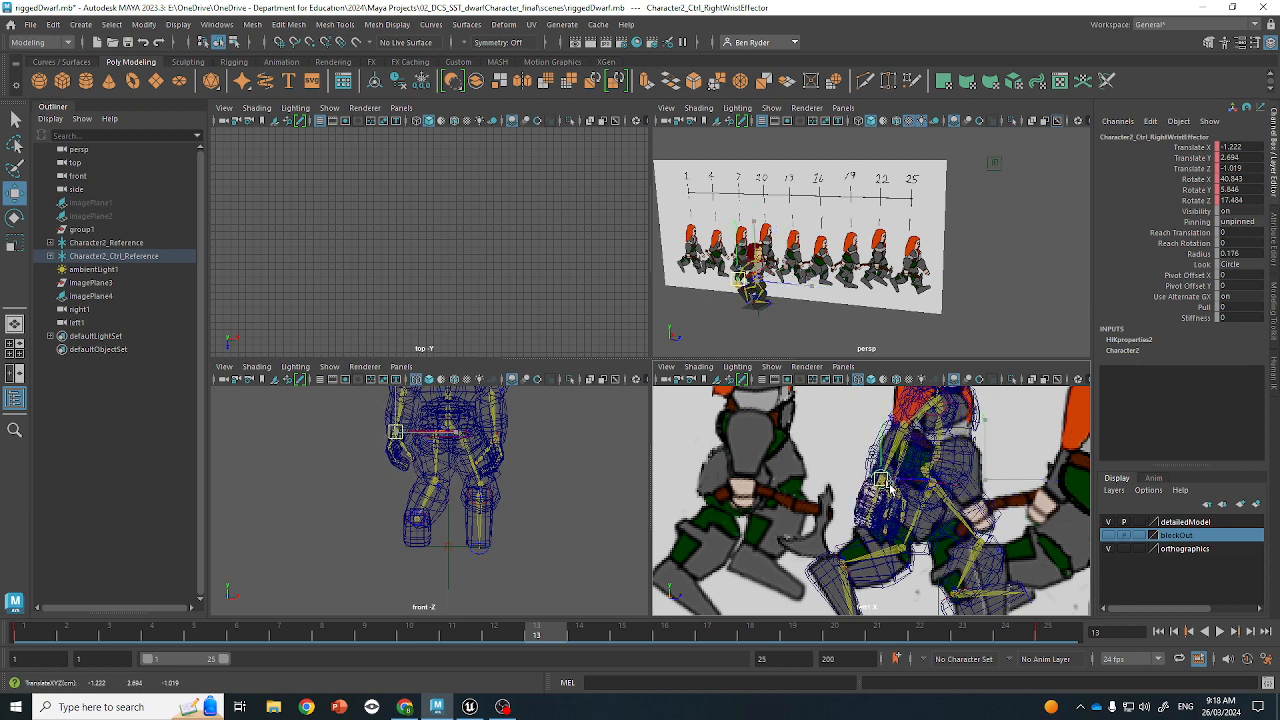
# Move the left wrist effector forward in the side view to match figure 13's forward arm
pyautogui.press('q')
pyautogui.click(756, 272)
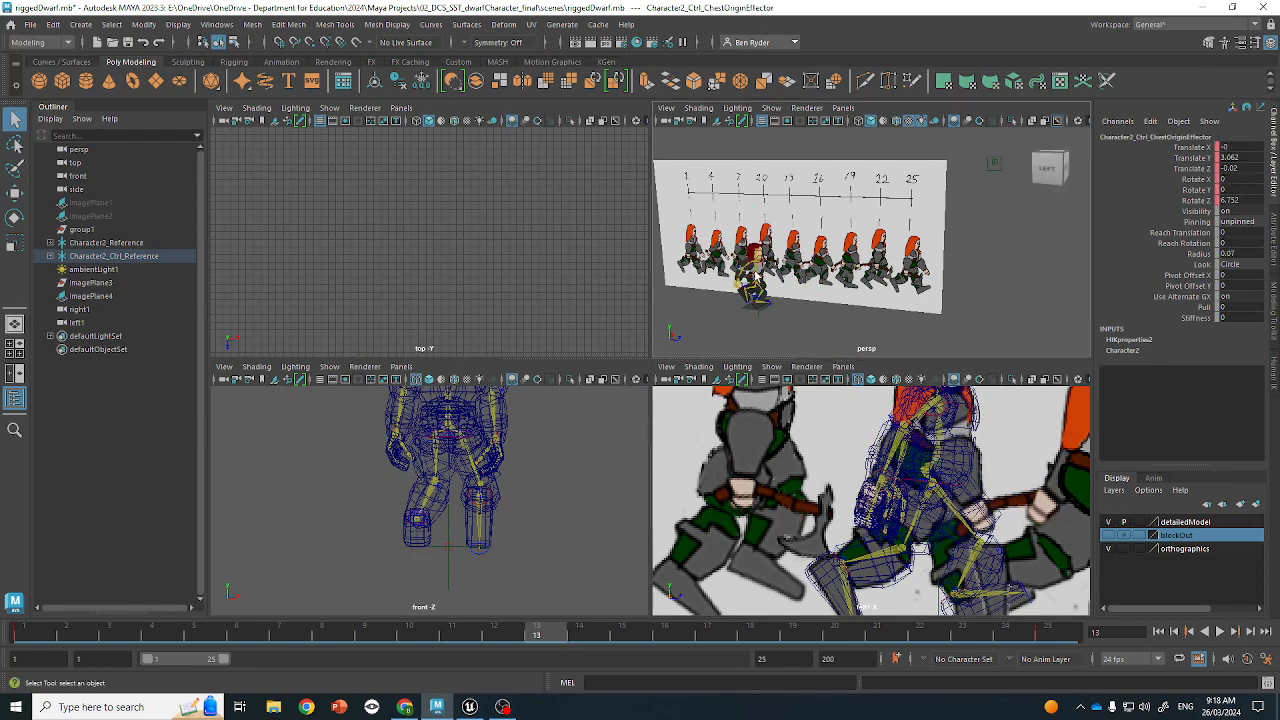
pyautogui.press('f')
pyautogui.keyDown('alt'); pyautogui.moveTo(946, 268); pyautogui.dragTo(922, 265); pyautogui.keyUp('alt')
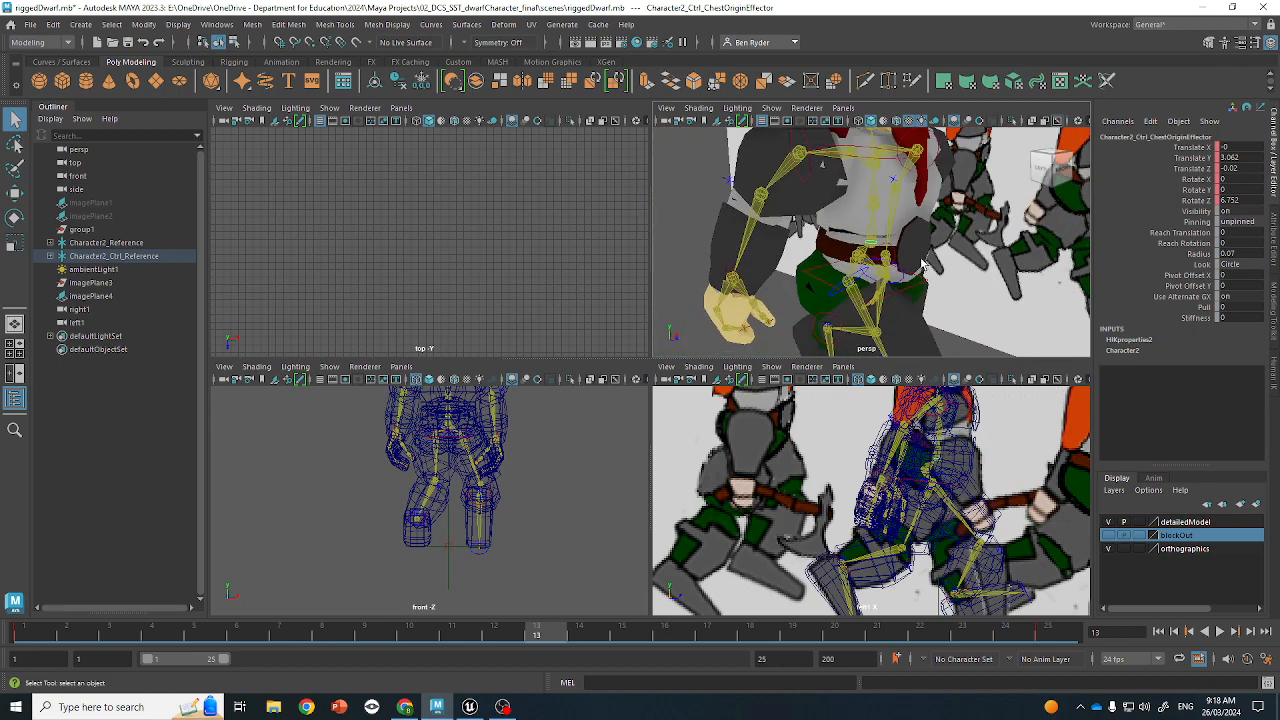
pyautogui.keyDown('alt'); pyautogui.moveTo(842, 262); pyautogui.dragTo(852, 273); pyautogui.keyUp('alt')
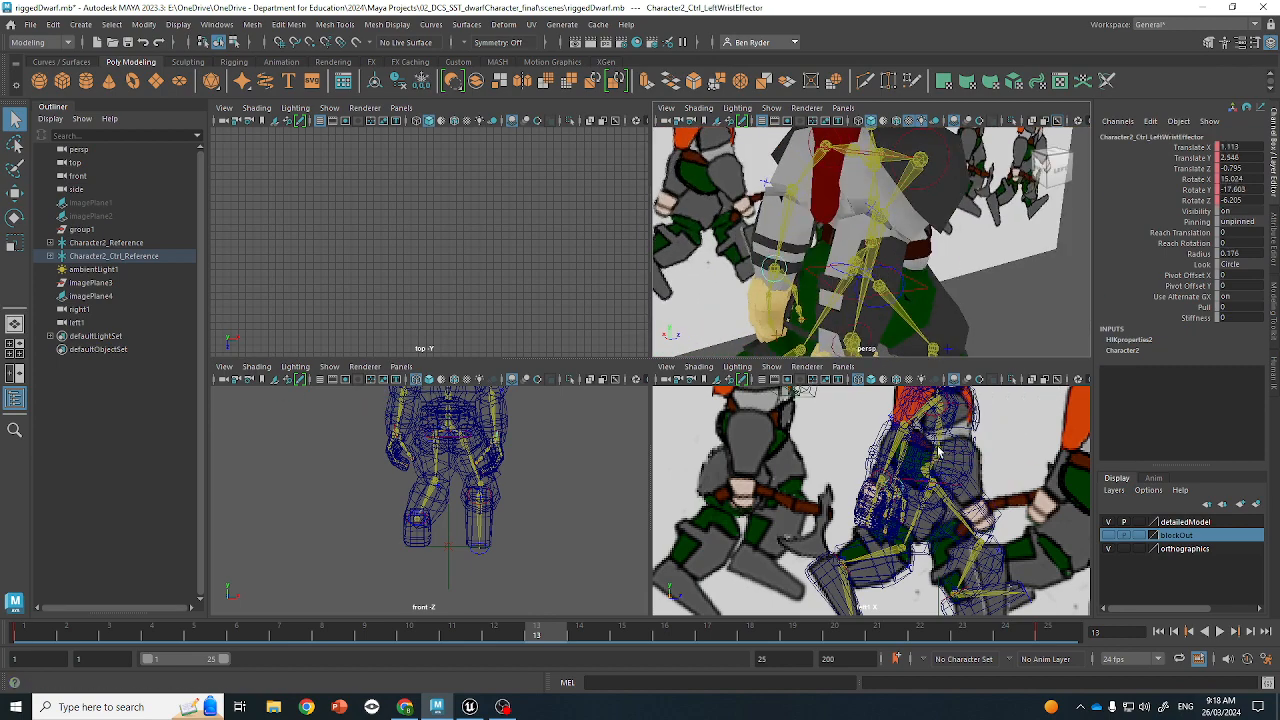
pyautogui.press('w')
pyautogui.moveTo(885, 488); pyautogui.dragTo(963, 489)
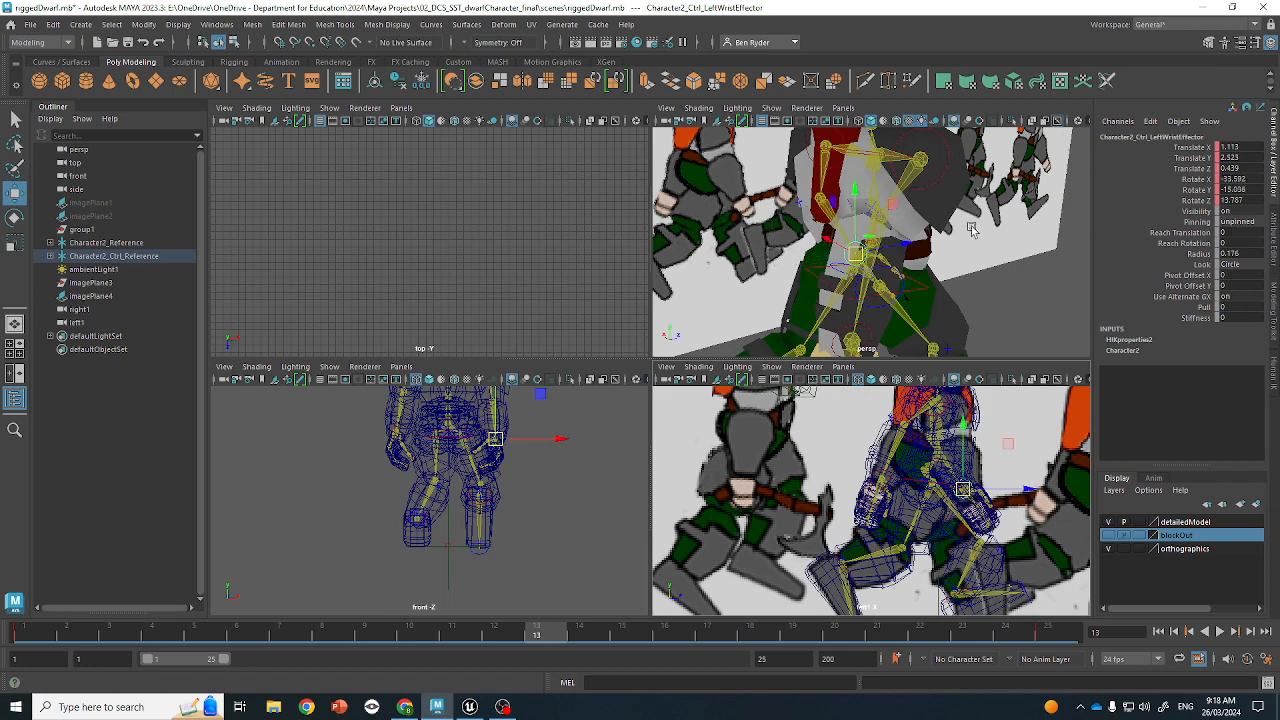
# Move the right knee effector outward so the knee lines up above the right foot
pyautogui.keyDown('alt'); pyautogui.moveTo(971, 229); pyautogui.dragTo(833, 279); pyautogui.keyUp('alt')
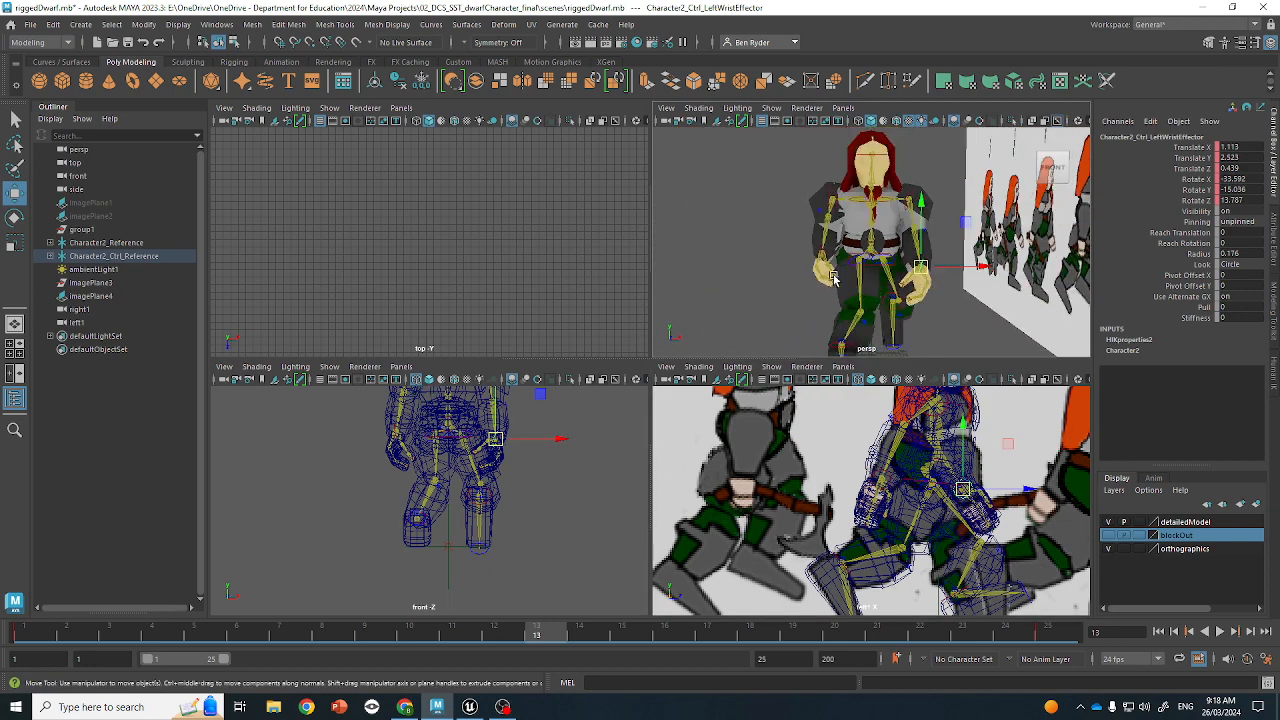
pyautogui.click(868, 318)
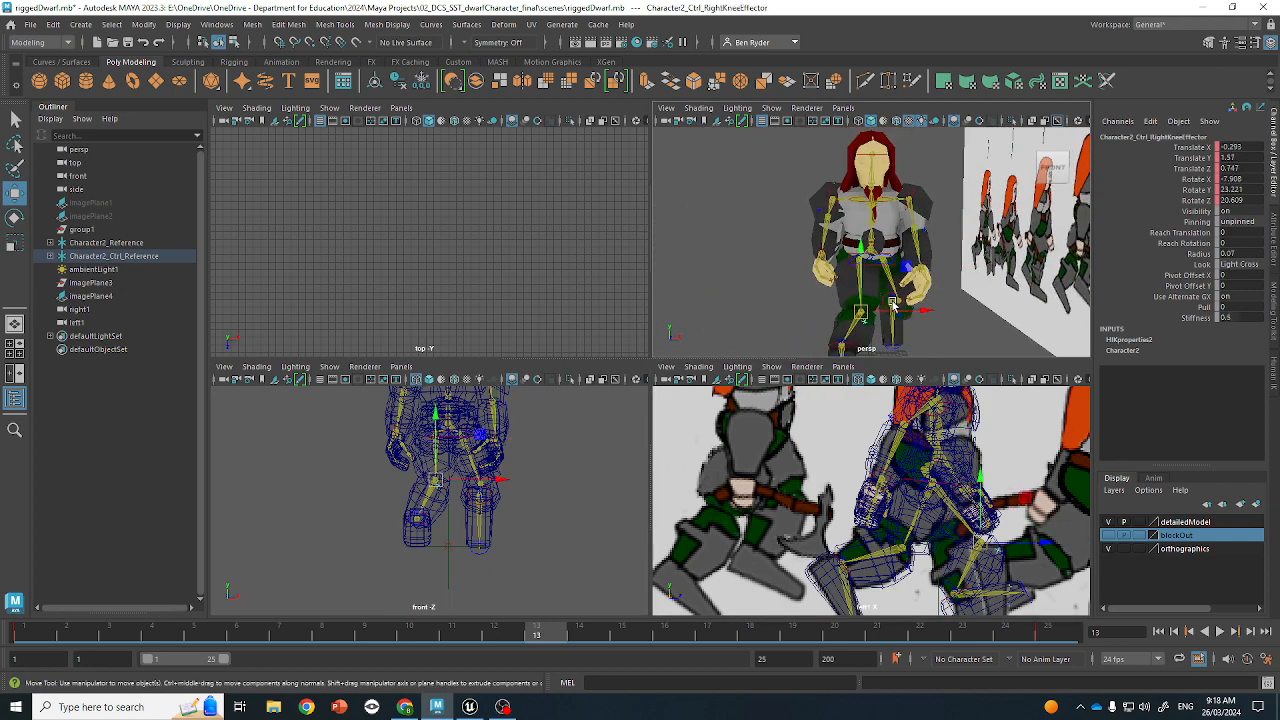
pyautogui.press('f')
pyautogui.moveTo(879, 238); pyautogui.dragTo(869, 230)
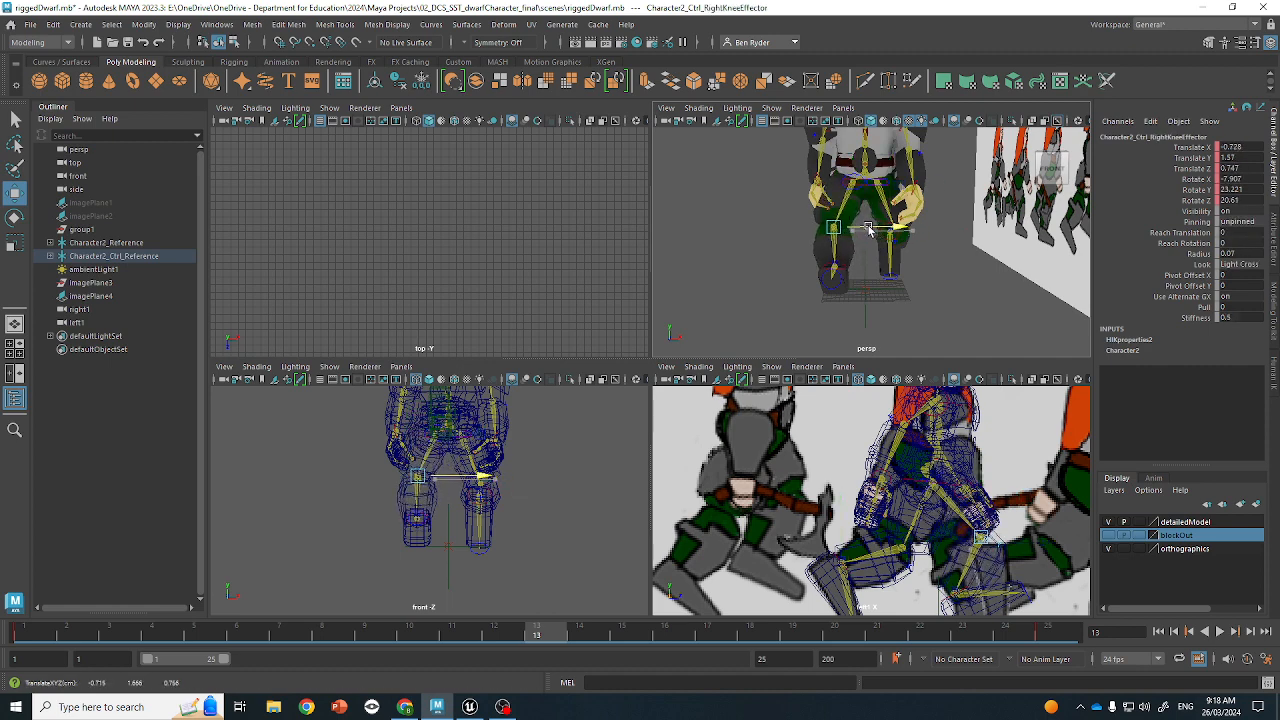
# Select all of the dwarf's rig controls, key the pose at frame 13, and start playback
pyautogui.scroll(-4, 869, 229)
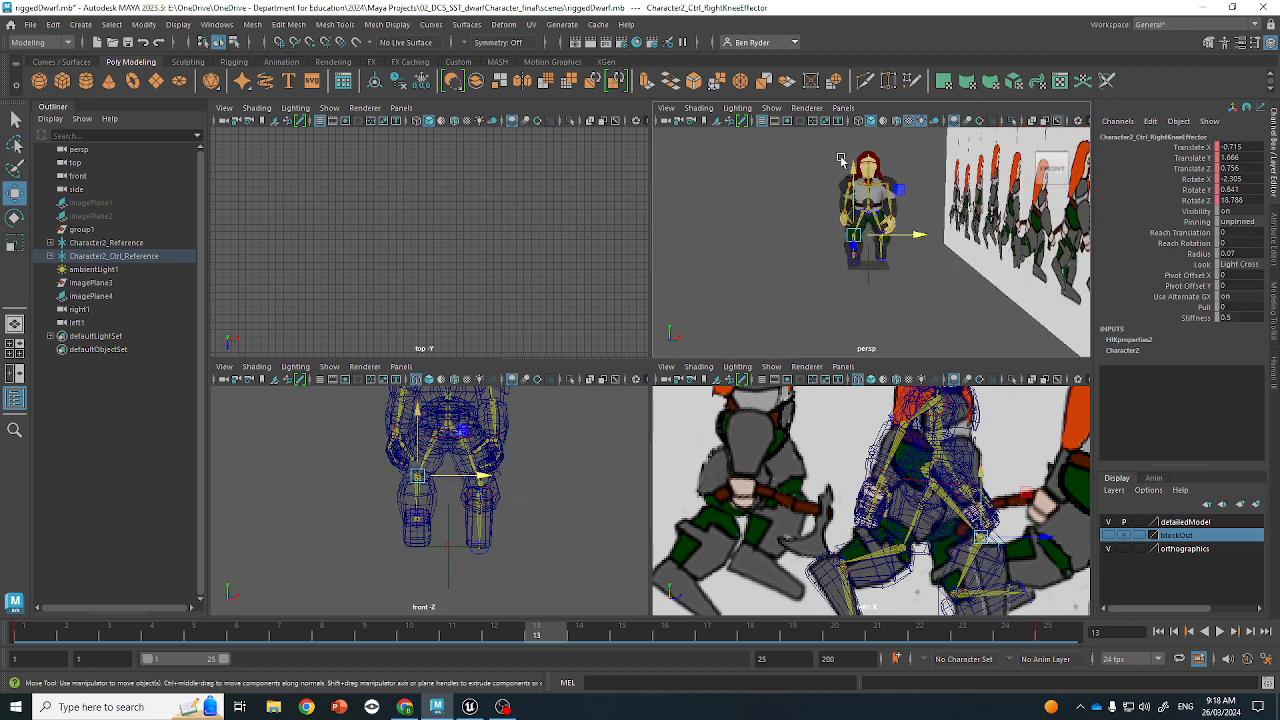
pyautogui.moveTo(940, 320); pyautogui.dragTo(947, 344)
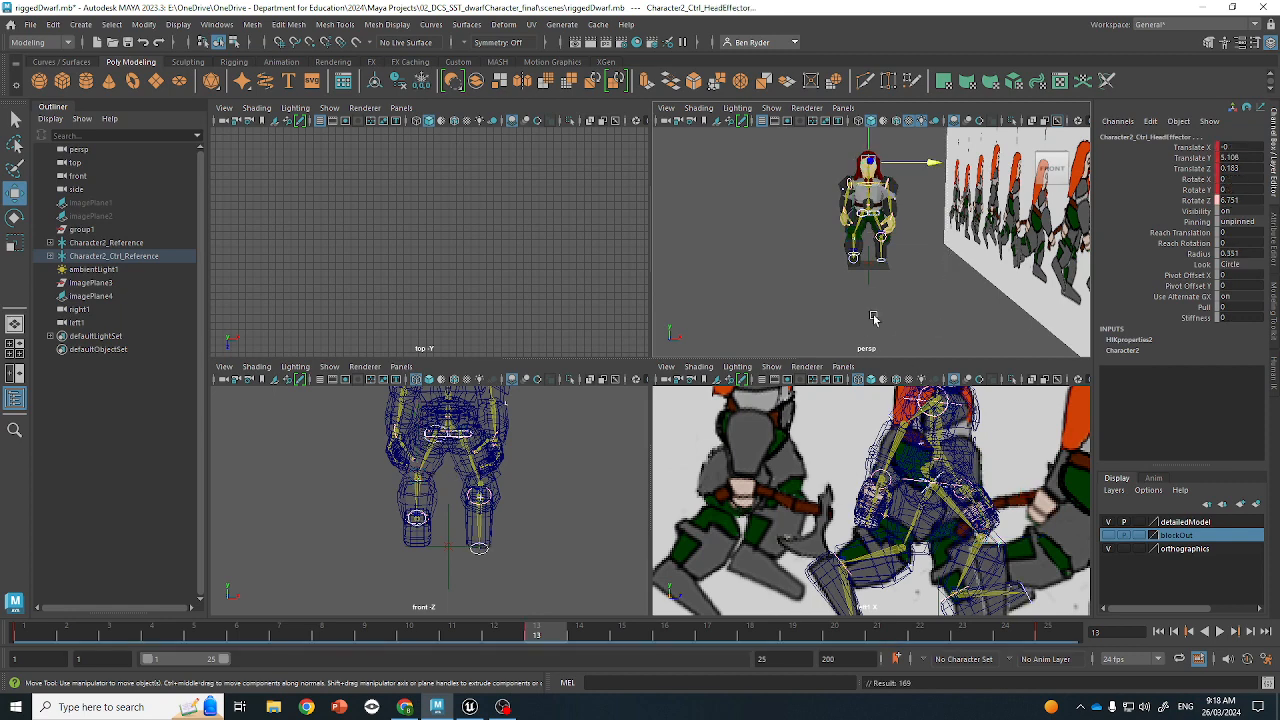
pyautogui.click(1219, 631)
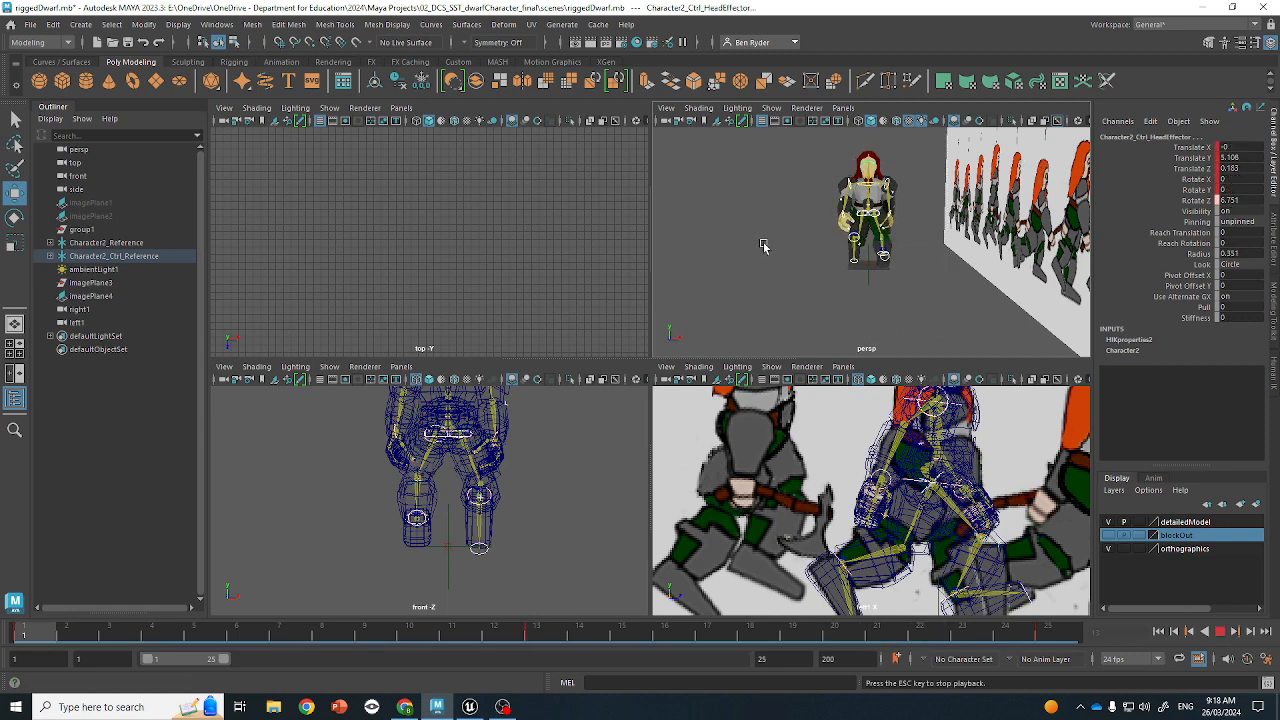
# Examine the looping walk from the front and side against the reference figures, then stop playback
pyautogui.click(779, 333)
pyautogui.click(826, 480)
pyautogui.scroll(-3, 826, 480)
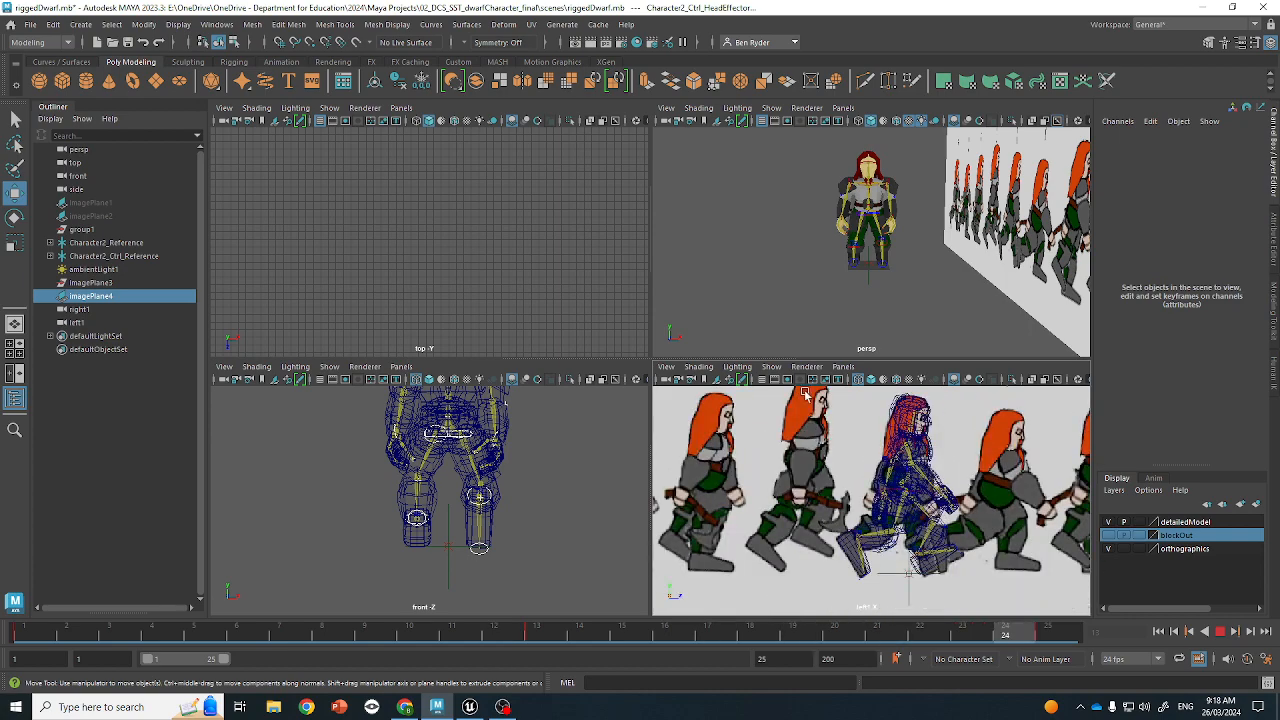
pyautogui.keyDown('alt'); pyautogui.moveTo(749, 289); pyautogui.dragTo(960, 287); pyautogui.keyUp('alt')
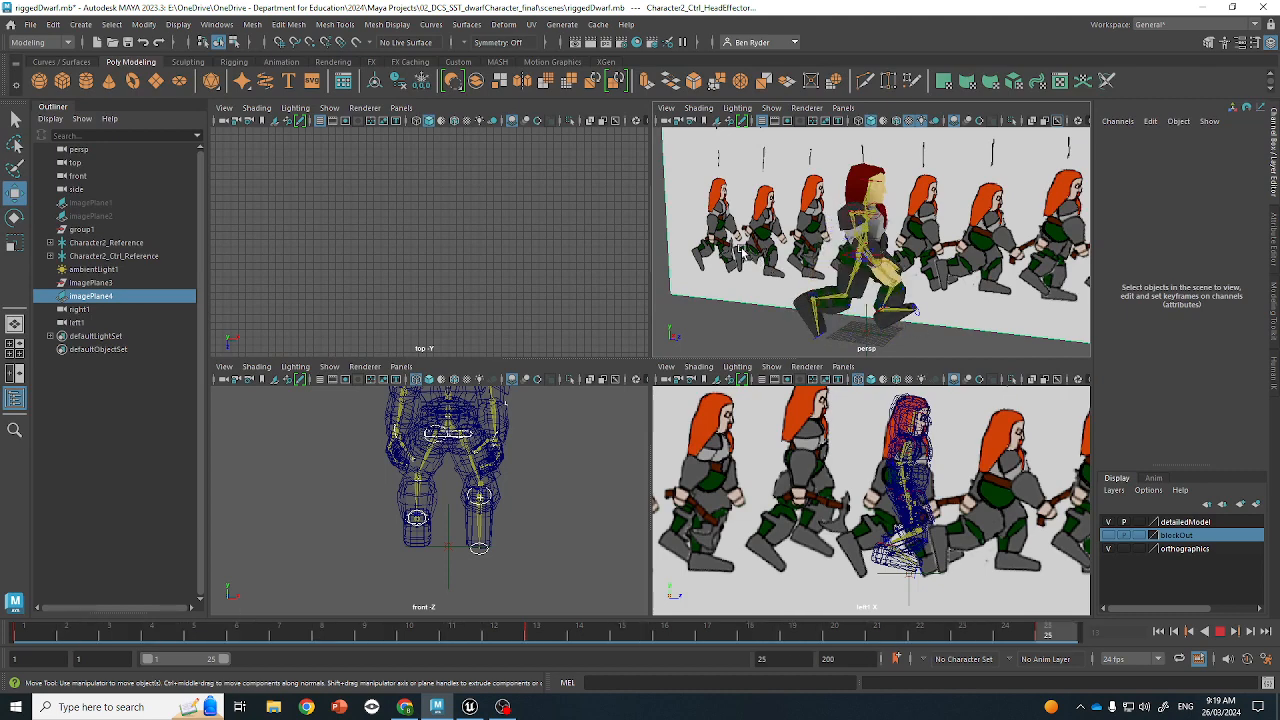
pyautogui.keyDown('alt'); pyautogui.moveTo(738, 248); pyautogui.dragTo(848, 160); pyautogui.keyUp('alt')
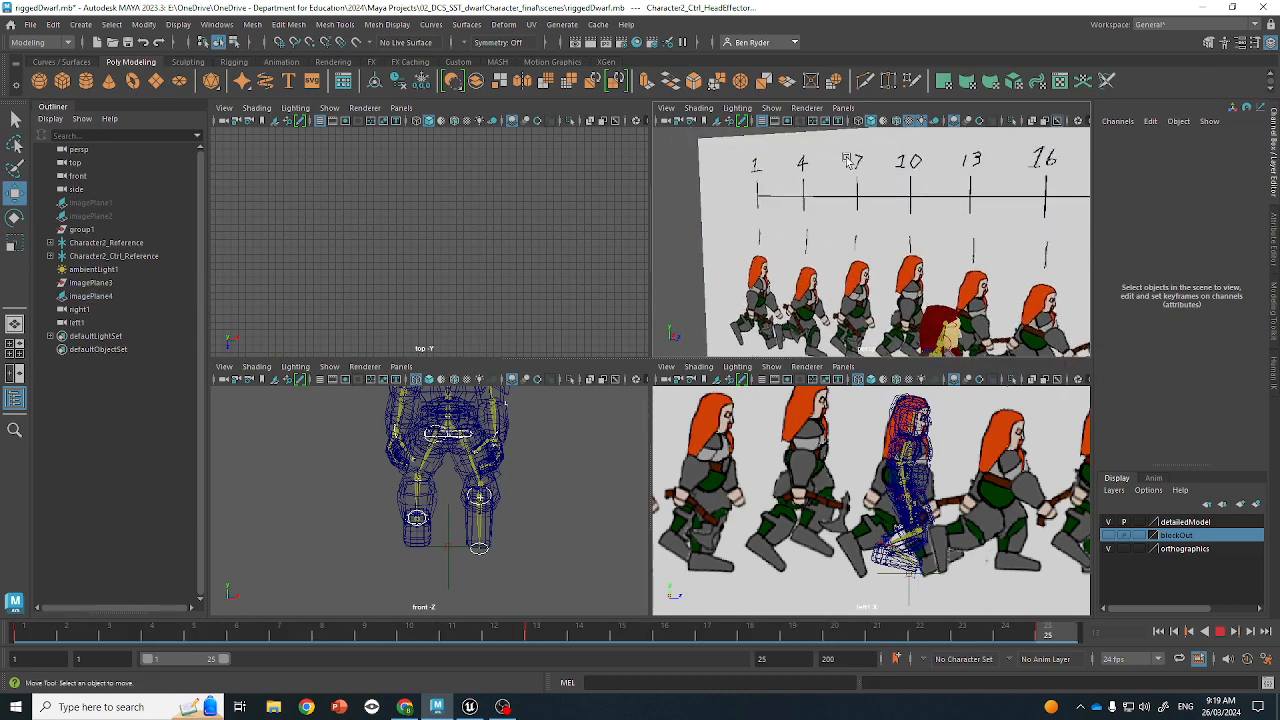
pyautogui.keyDown('alt'); pyautogui.moveTo(848, 160); pyautogui.dragTo(757, 153, button='middle'); pyautogui.keyUp('alt')
pyautogui.scroll(-5, 1040, 250)
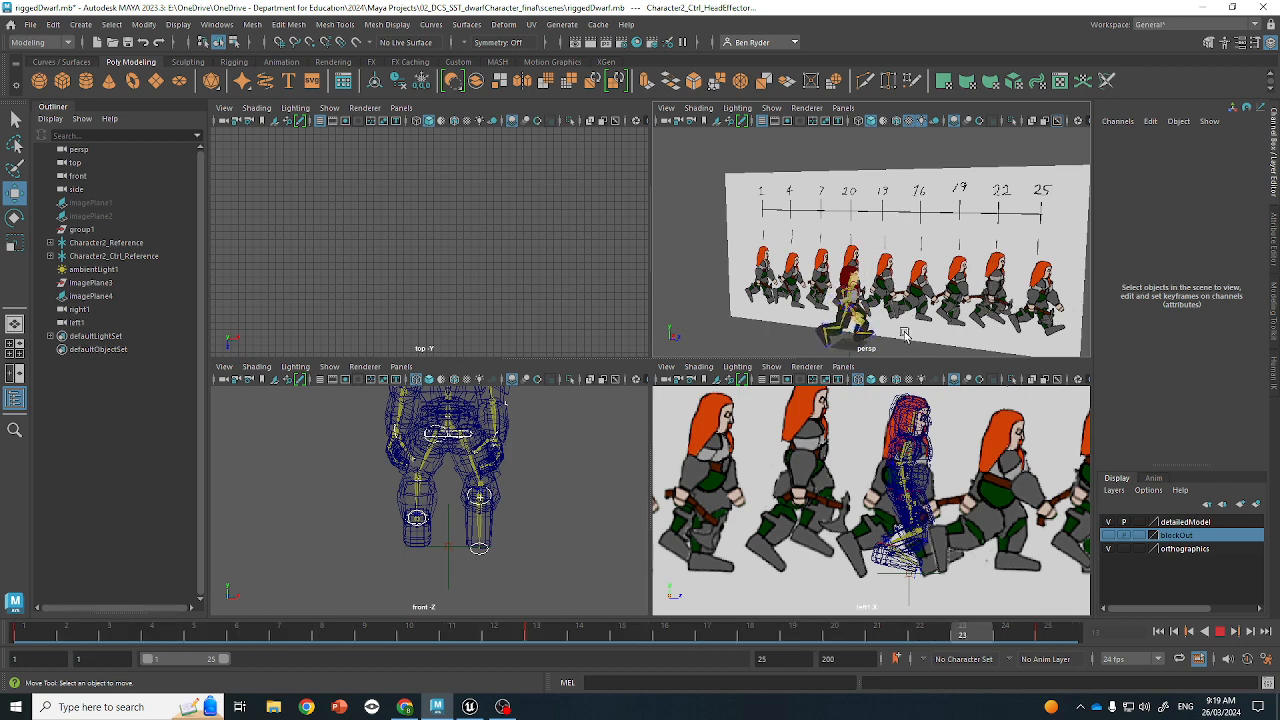
pyautogui.scroll(5, 855, 242)
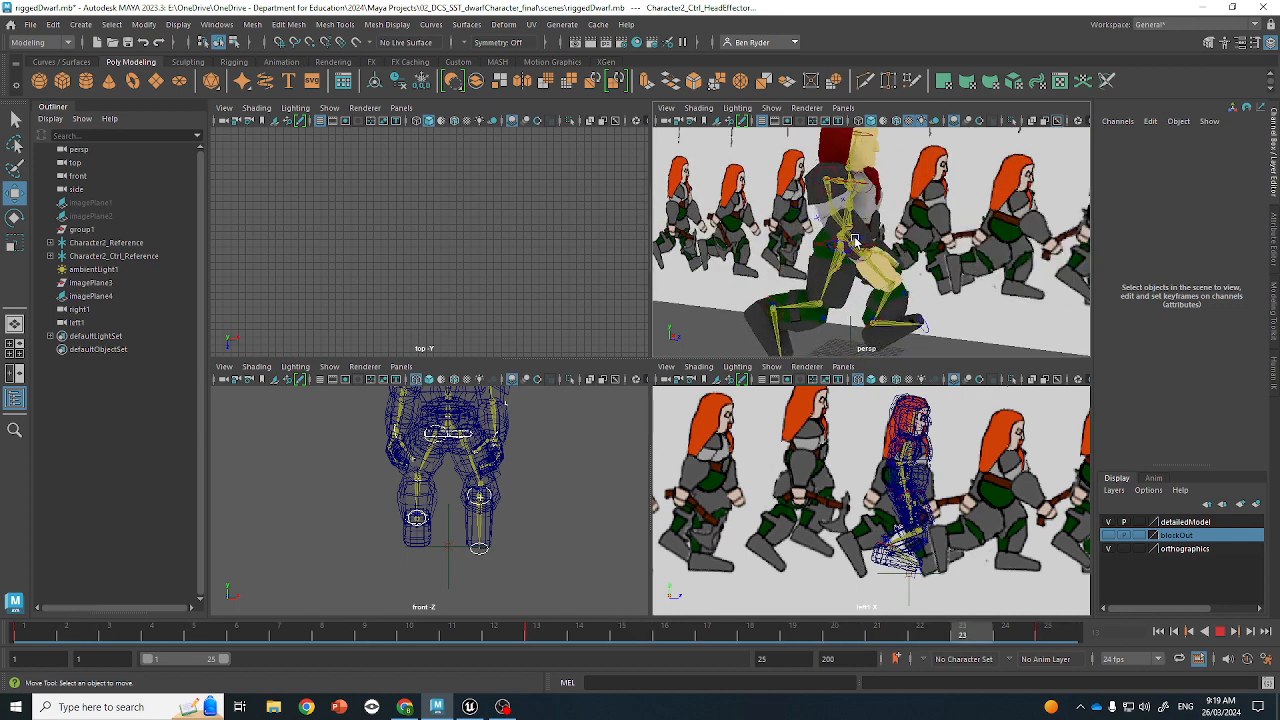
pyautogui.scroll(-2, 855, 242)
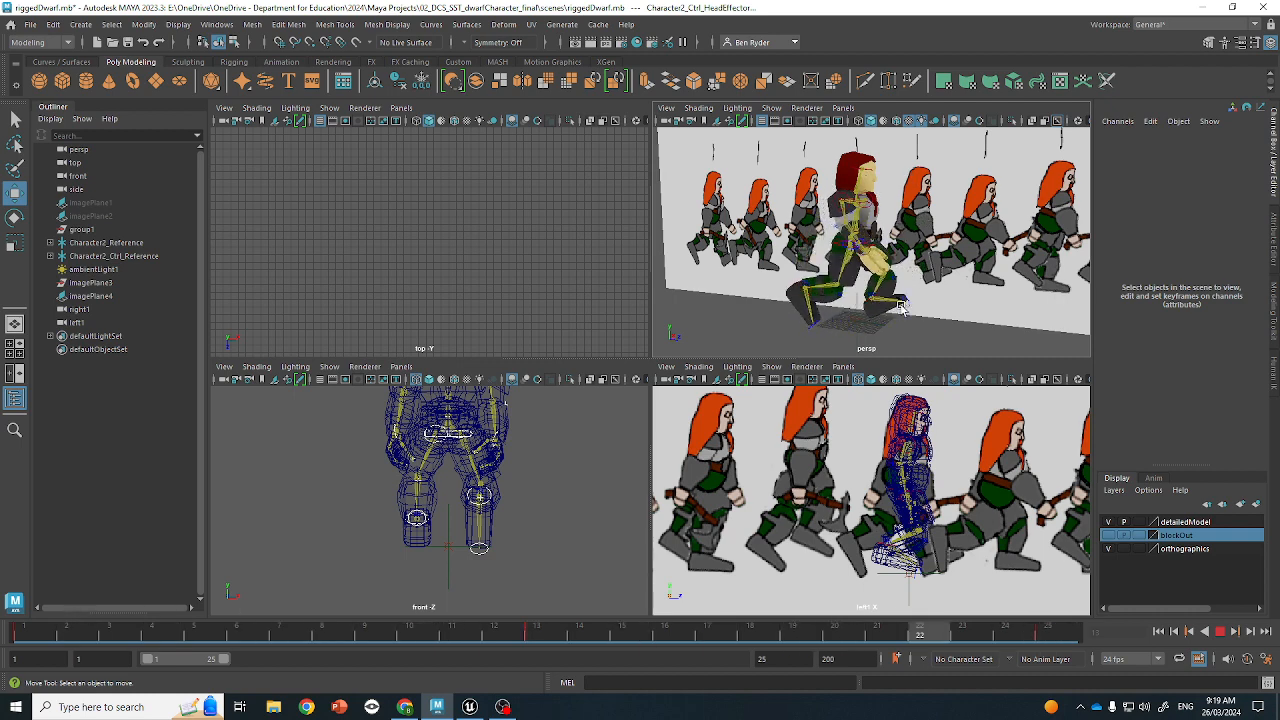
pyautogui.click(1219, 631)
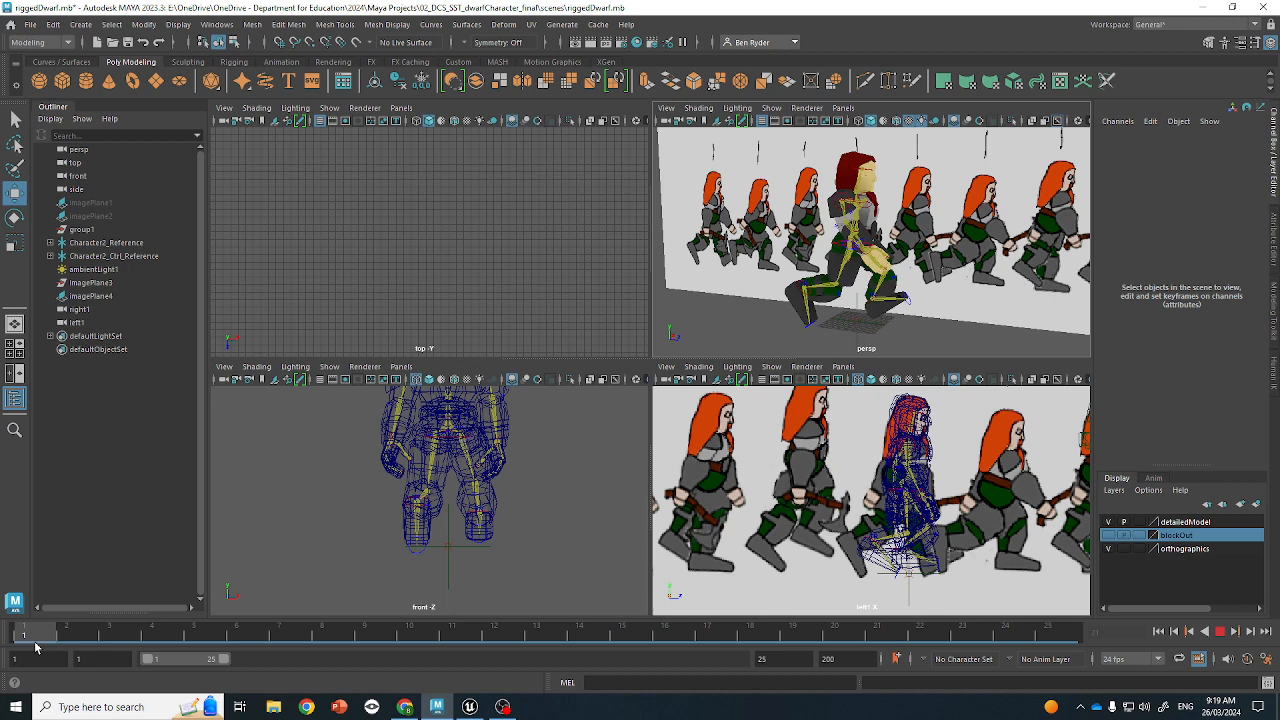
# Go to frame 4 and slide the walk-cycle image plane to Translate Z 8.585 so figure 4 sits behind the dwarf
pyautogui.click(22, 632)
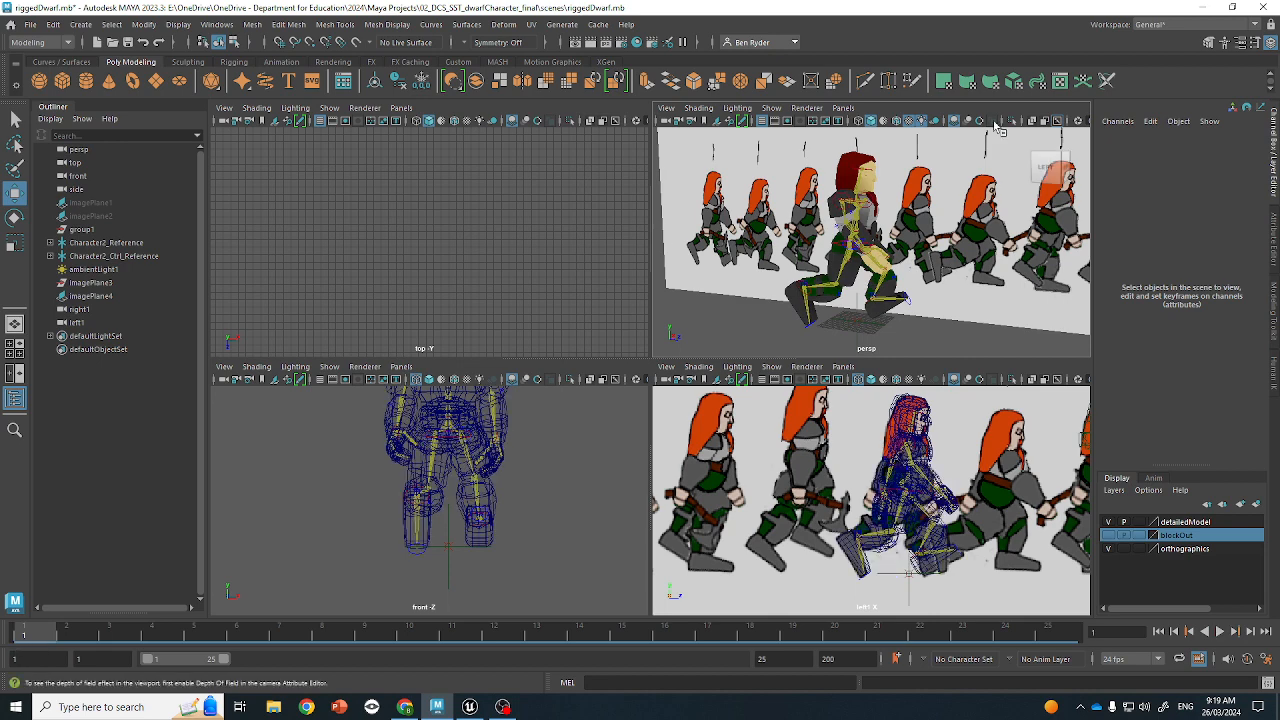
pyautogui.click(844, 243)
pyautogui.keyDown('alt'); pyautogui.moveTo(832, 272); pyautogui.dragTo(870, 288); pyautogui.keyUp('alt')
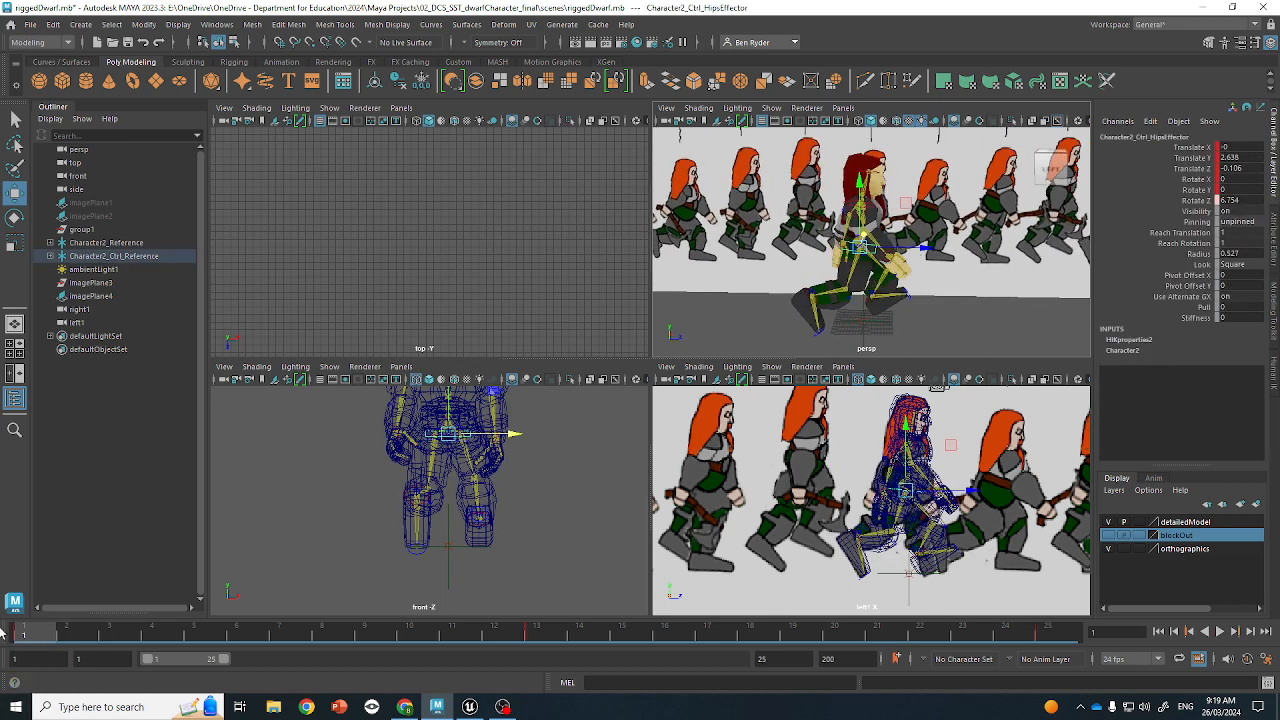
pyautogui.moveTo(35, 636); pyautogui.dragTo(152, 636)
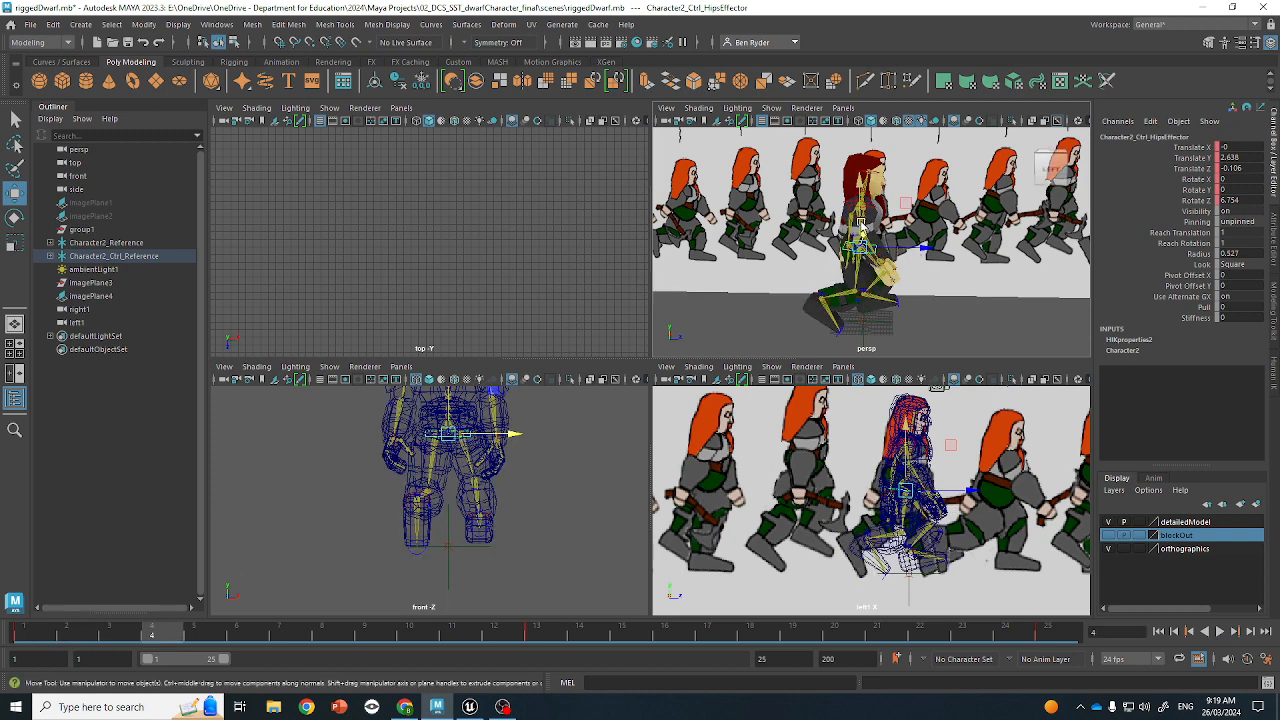
pyautogui.scroll(-5, 861, 228)
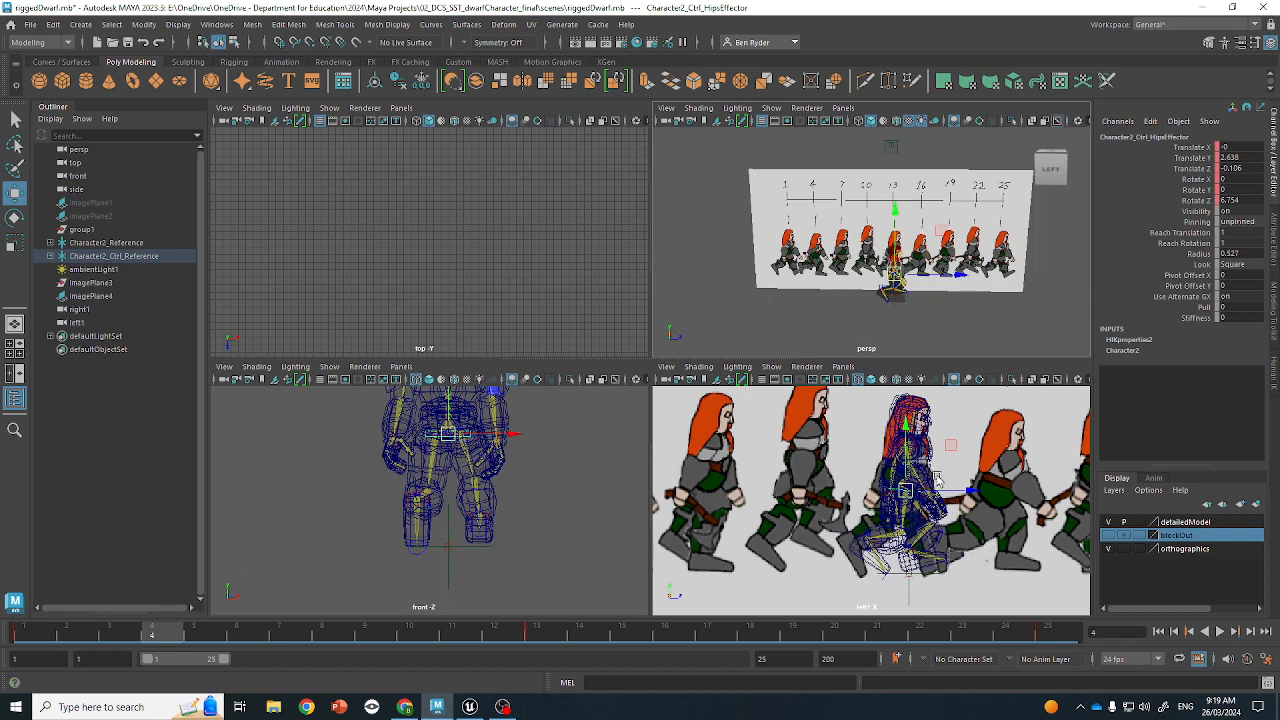
pyautogui.click(1074, 463)
pyautogui.scroll(-6, 988, 438)
pyautogui.moveTo(943, 468); pyautogui.dragTo(1040, 476)
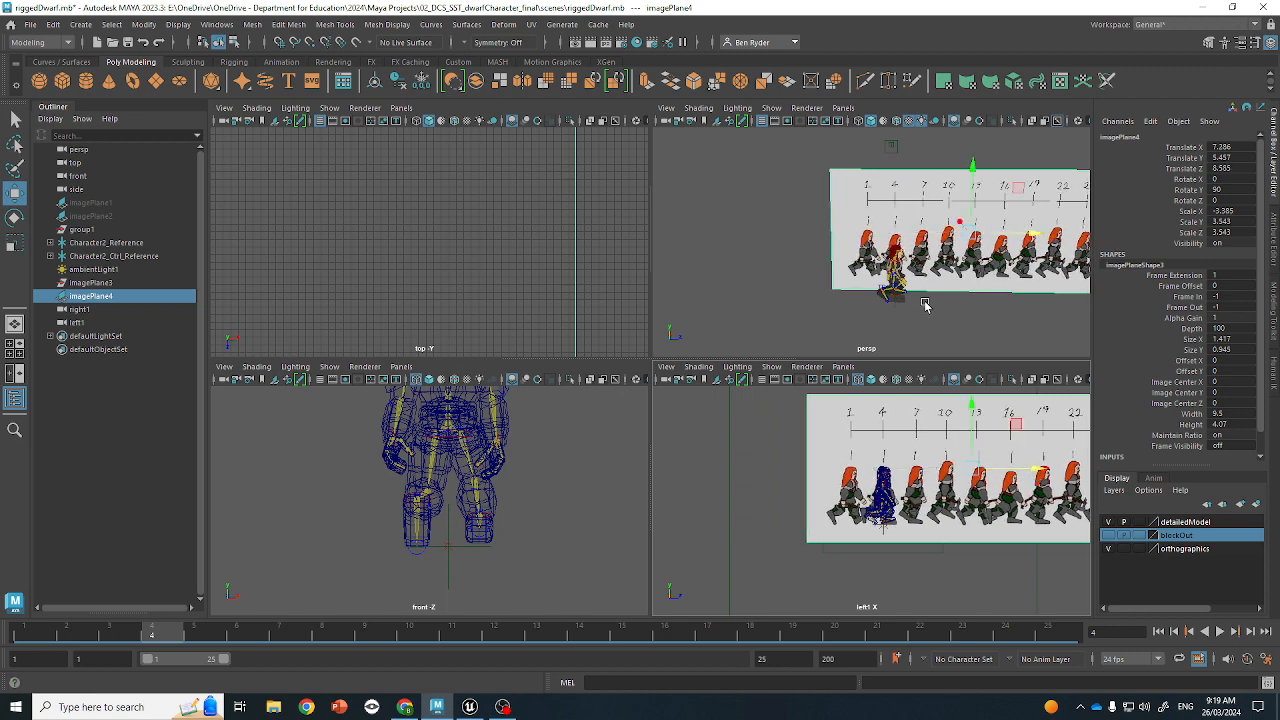
# Rotate the left ankle effector until the front foot lies flat on the ground like figure 4's, about 1.55 in Rotate Z
pyautogui.scroll(5, 922, 308)
pyautogui.keyDown('alt'); pyautogui.moveTo(920, 287); pyautogui.dragTo(908, 208, button='middle'); pyautogui.keyUp('alt')
pyautogui.keyDown('alt'); pyautogui.moveTo(908, 208); pyautogui.dragTo(808, 206); pyautogui.keyUp('alt')
pyautogui.scroll(-5, 828, 208)
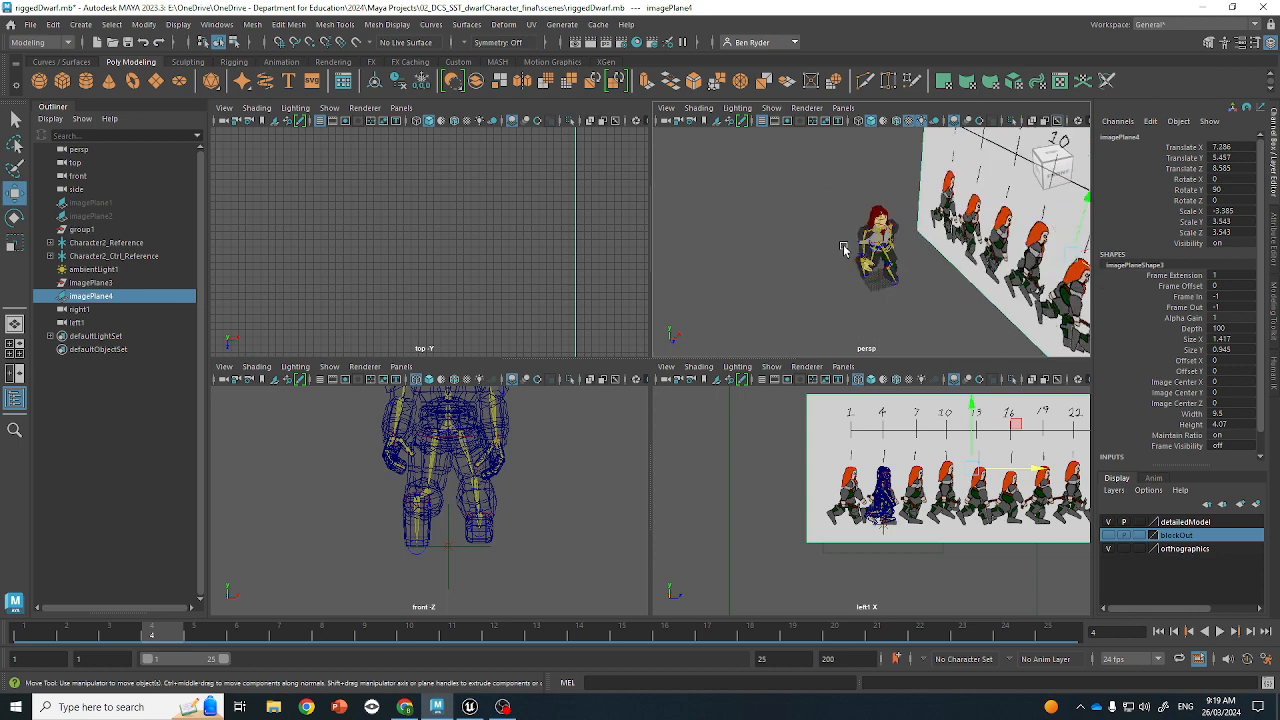
pyautogui.scroll(6, 843, 248)
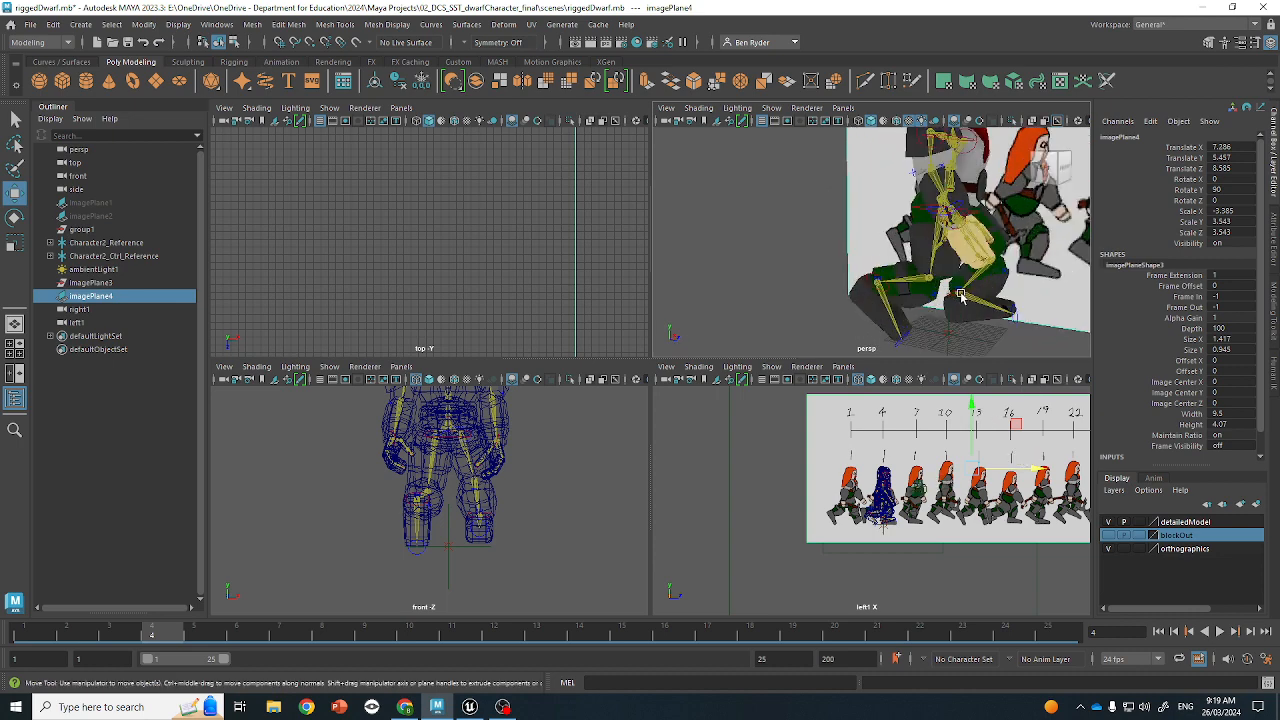
pyautogui.click(960, 295)
pyautogui.press('f')
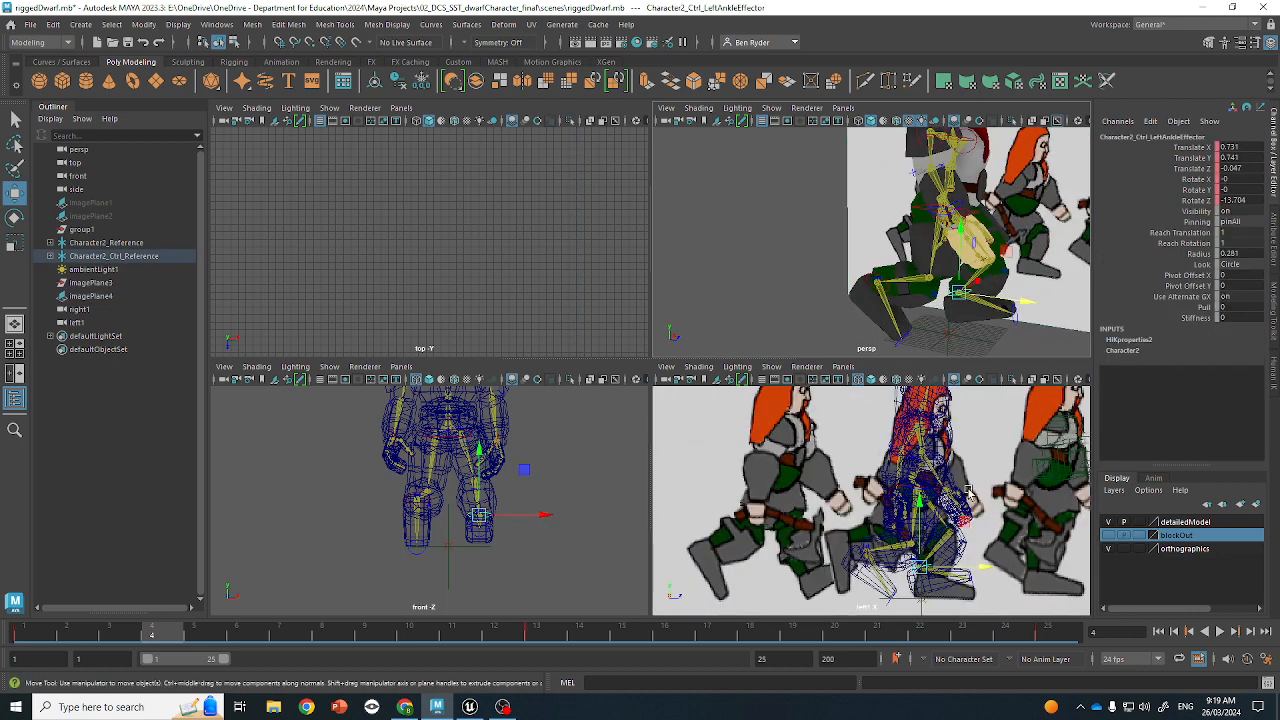
pyautogui.keyDown('alt'); pyautogui.moveTo(988, 491); pyautogui.dragTo(925, 448, button='middle'); pyautogui.keyUp('alt')
pyautogui.keyDown('alt'); pyautogui.moveTo(925, 448); pyautogui.dragTo(921, 450); pyautogui.keyUp('alt')
pyautogui.keyDown('alt'); pyautogui.moveTo(921, 450); pyautogui.dragTo(936, 472, button='middle'); pyautogui.keyUp('alt')
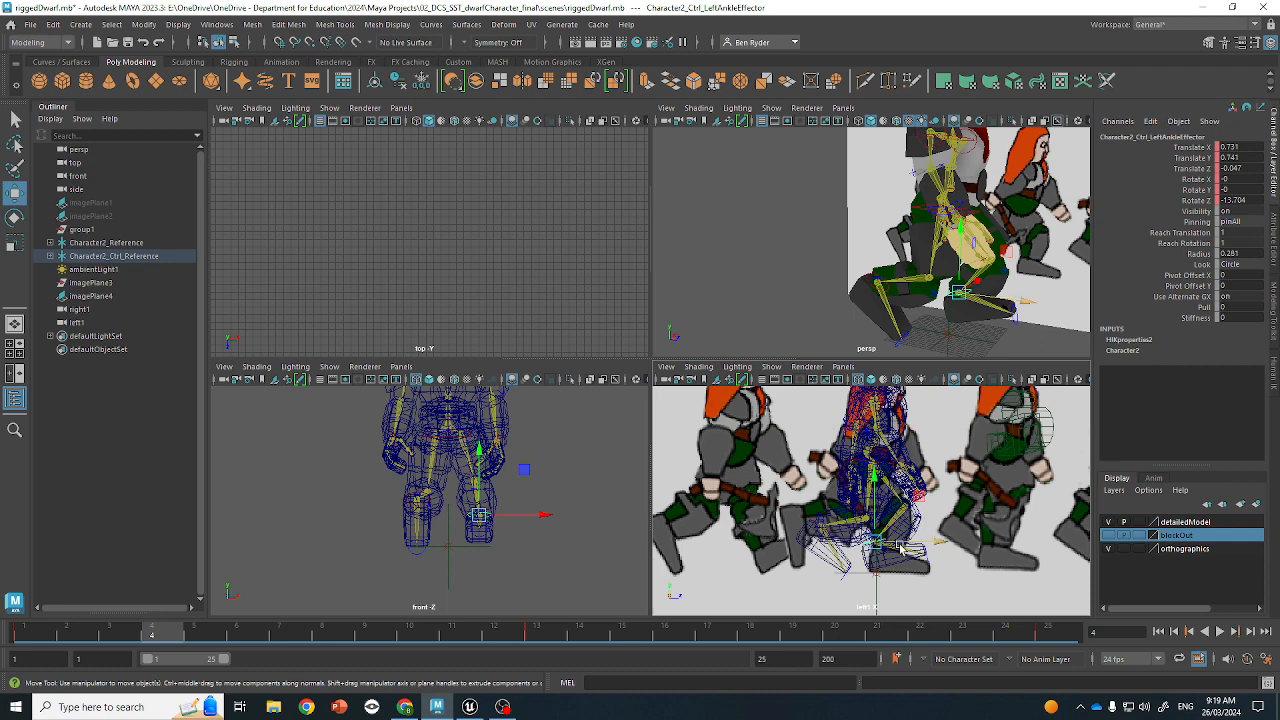
pyautogui.press('e')
pyautogui.moveTo(913, 501); pyautogui.dragTo(926, 512)
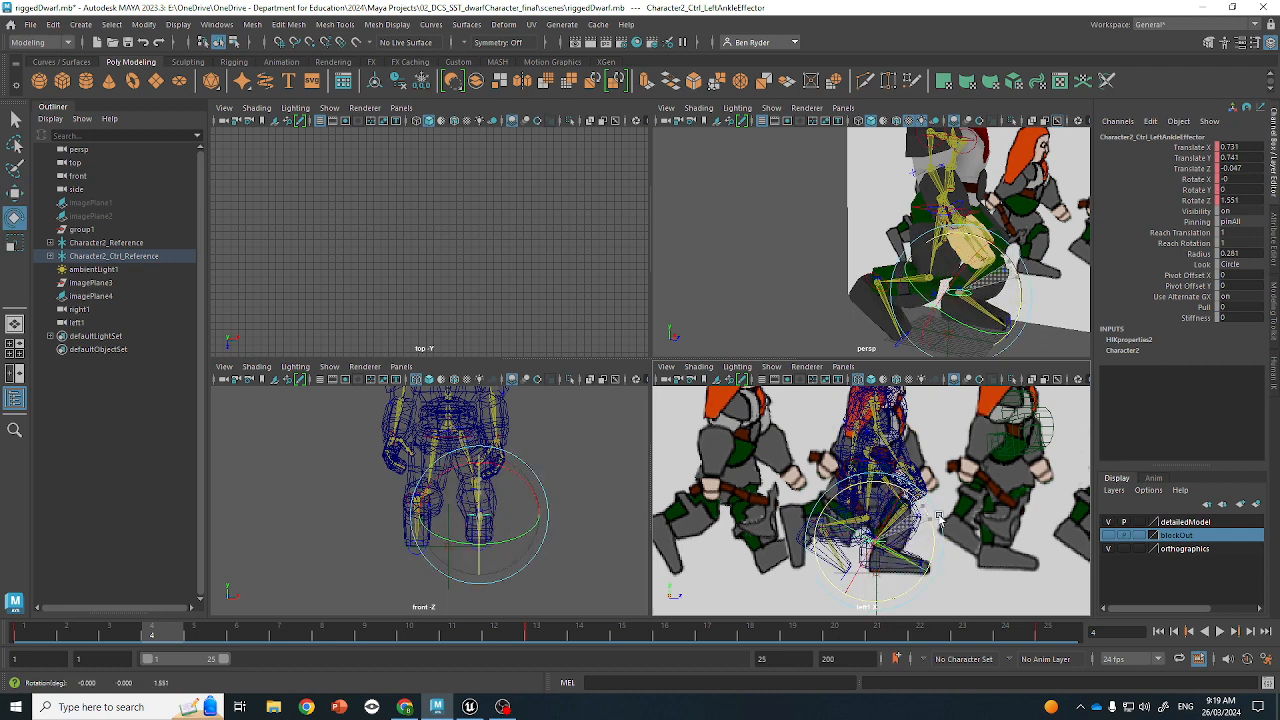
# Move the right ankle effector back and up and rotate it to match figure 4's raised trailing foot
pyautogui.press('w')
pyautogui.moveTo(884, 549); pyautogui.dragTo(804, 532)
pyautogui.press('q')
pyautogui.click(822, 530)
pyautogui.press('w')
pyautogui.press('e')
pyautogui.press('w')
pyautogui.press('q')
# Lower the hips effector to Translate Y 2.512 to match figure 4's body height
pyautogui.click(862, 467)
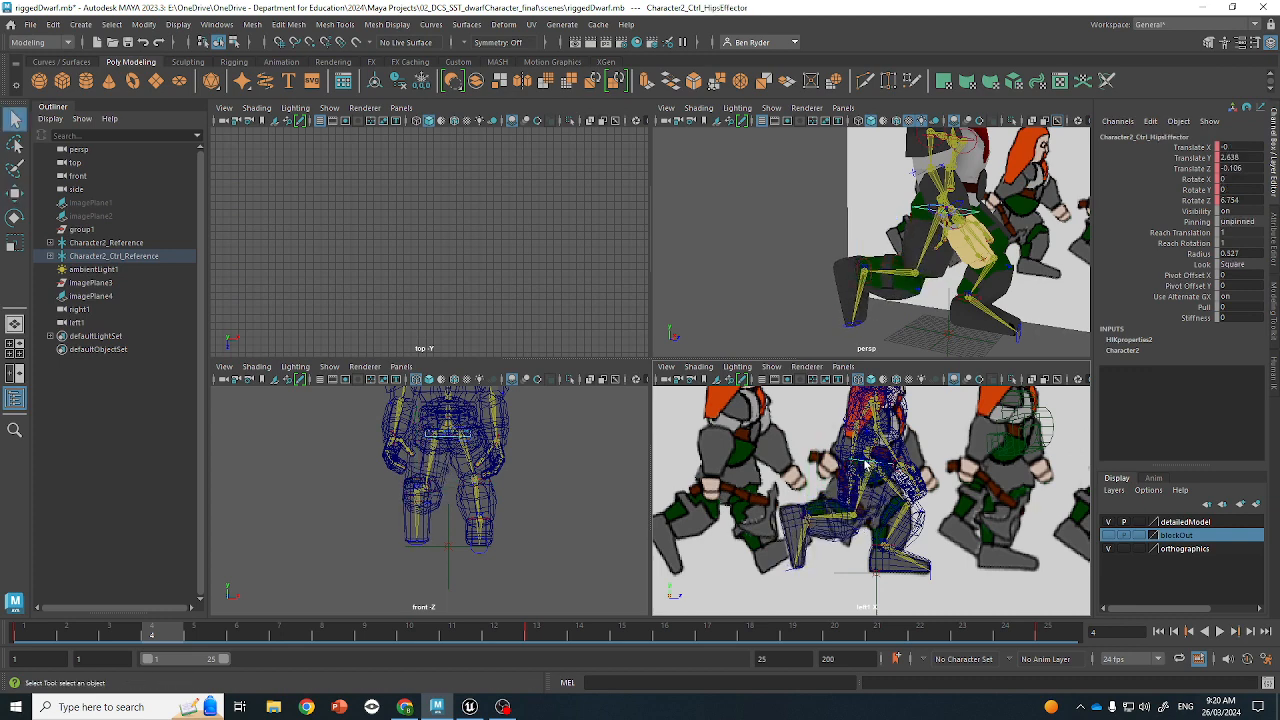
pyautogui.scroll(1, 866, 465)
pyautogui.press('w')
pyautogui.moveTo(877, 450)
pyautogui.mouseDown()
pyautogui.moveTo(878, 463)
pyautogui.moveTo(875, 452)
pyautogui.mouseUp()
pyautogui.scroll(-3, 880, 460)
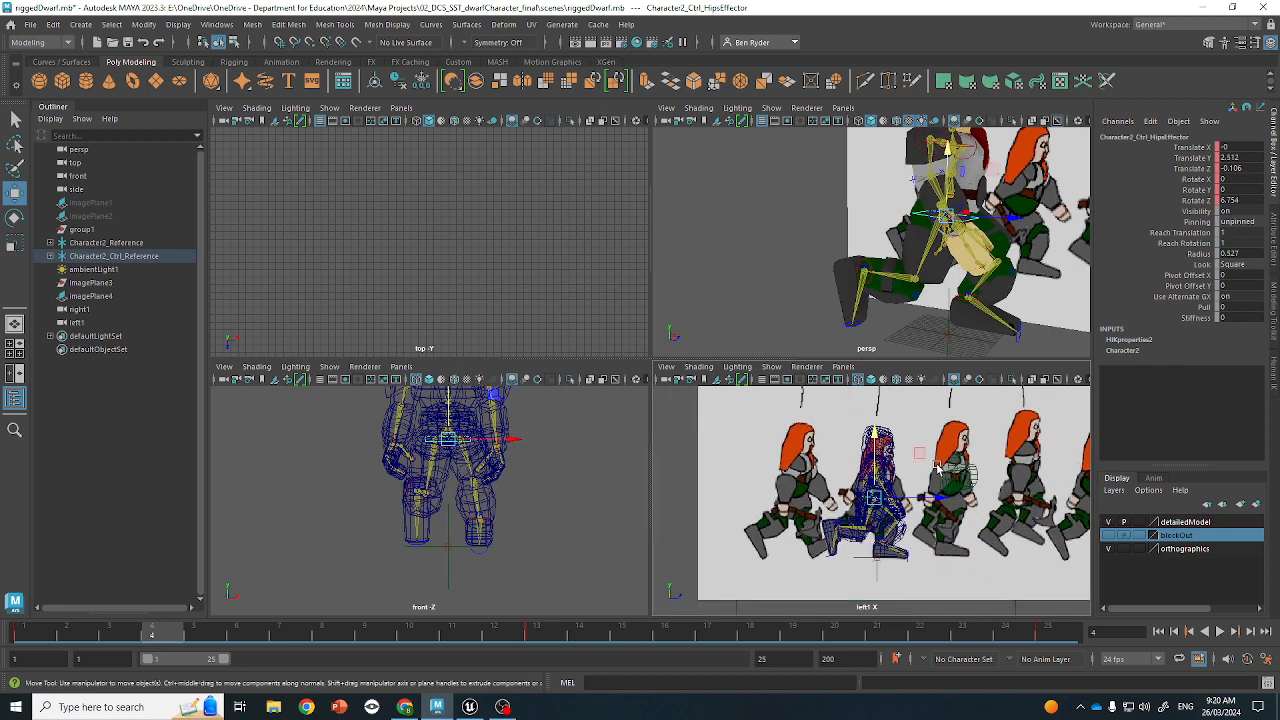
pyautogui.press('q')
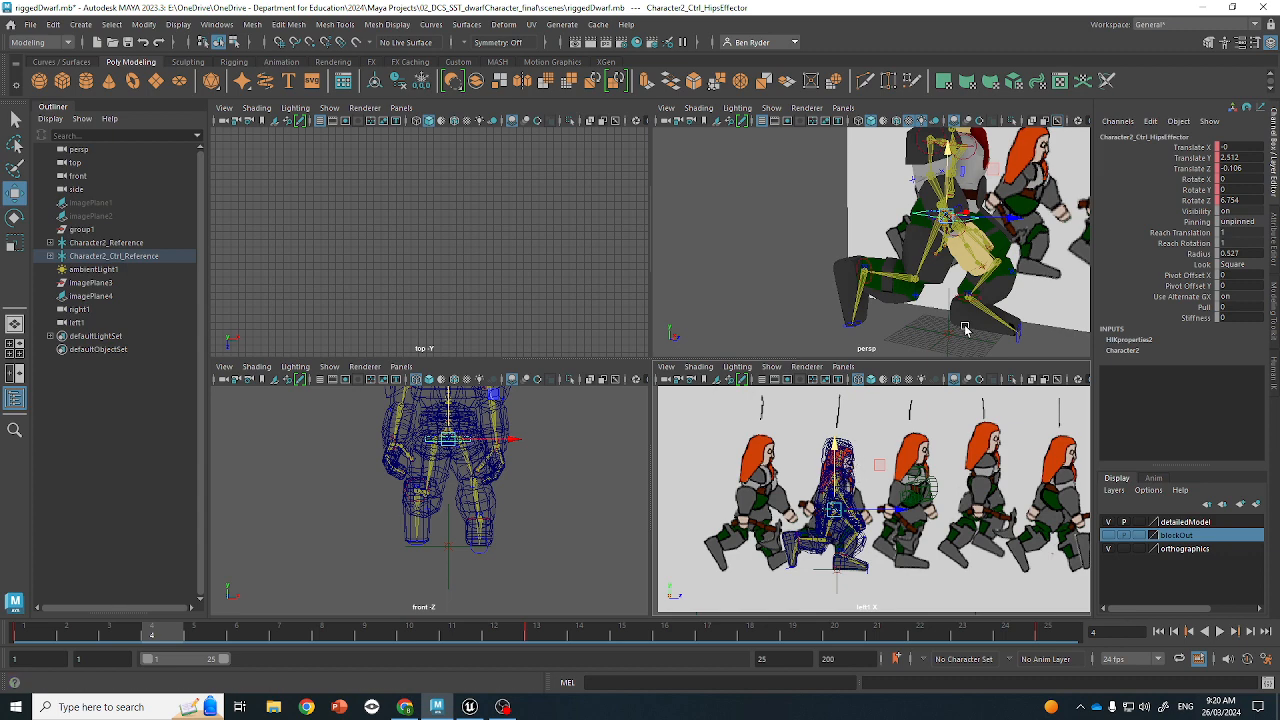
# Select all of the dwarf's rig controls, key the pose at frame 4, and play back the walk briefly
pyautogui.click(958, 235)
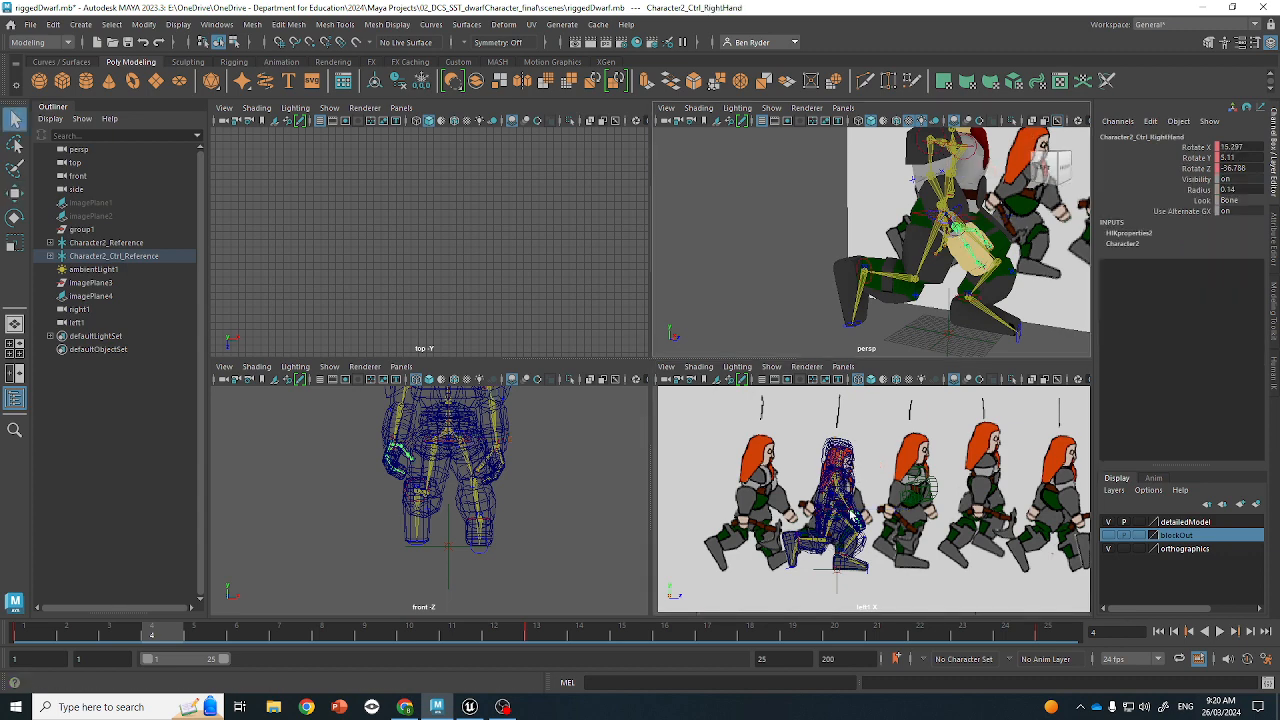
pyautogui.keyDown('alt'); pyautogui.moveTo(910, 535); pyautogui.dragTo(840, 578, button='middle'); pyautogui.keyUp('alt')
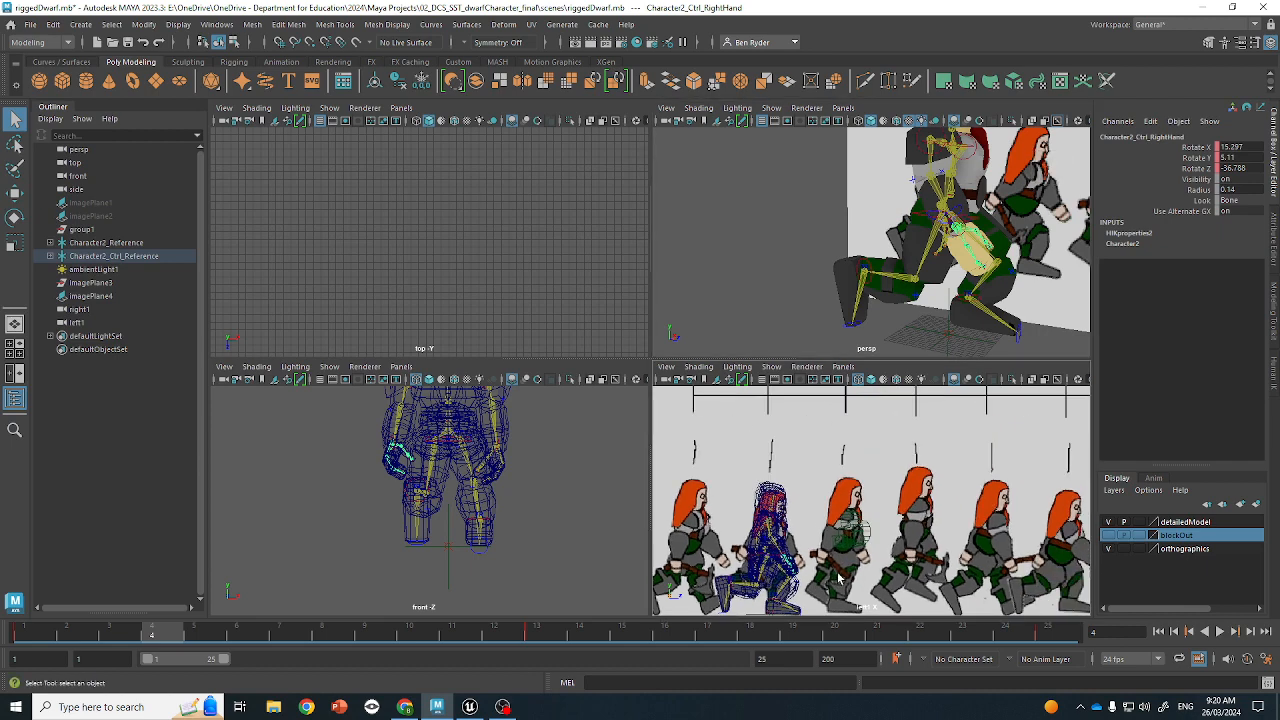
pyautogui.scroll(-5, 982, 255)
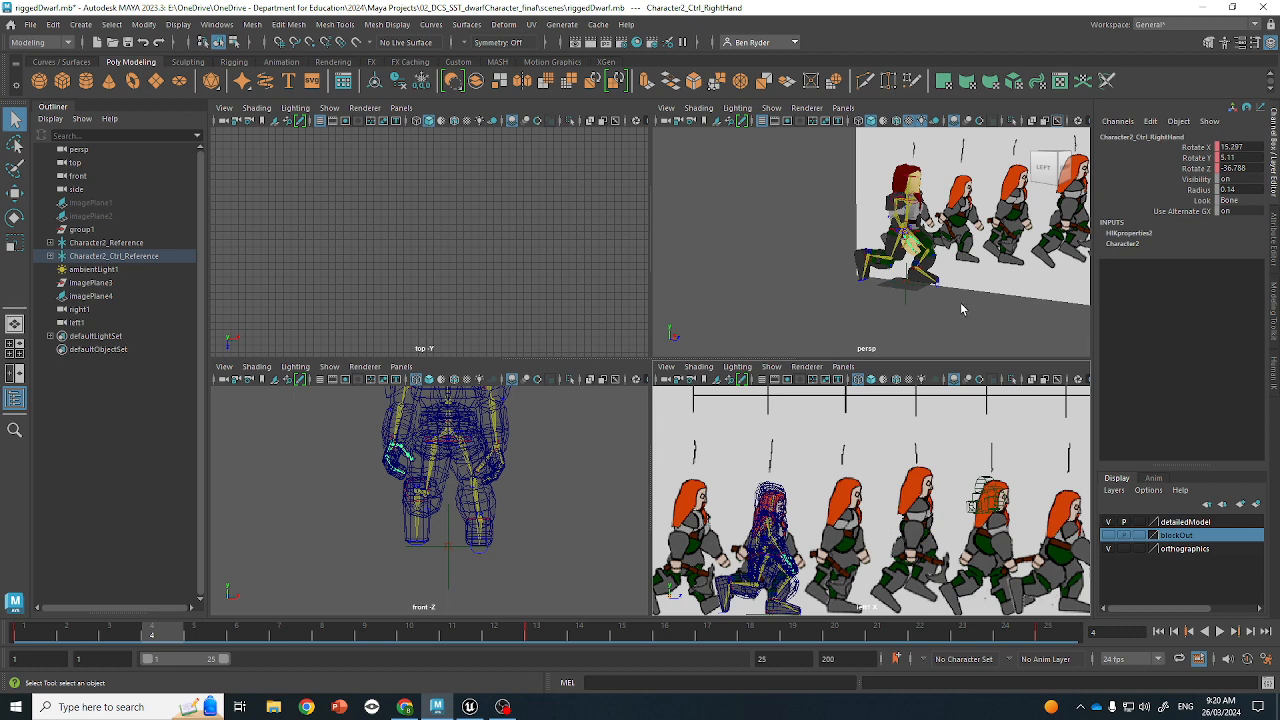
pyautogui.keyDown('alt'); pyautogui.moveTo(800, 512); pyautogui.dragTo(850, 497, button='middle'); pyautogui.keyUp('alt')
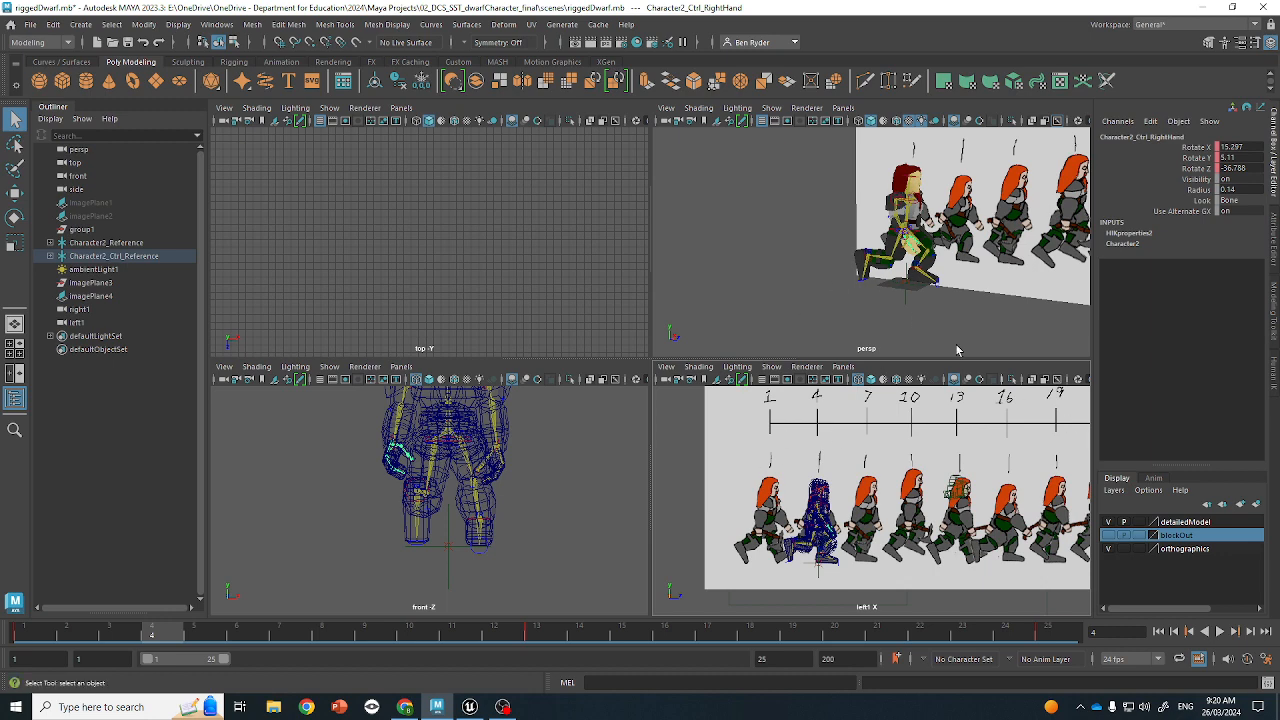
pyautogui.moveTo(831, 320); pyautogui.dragTo(1057, 29)
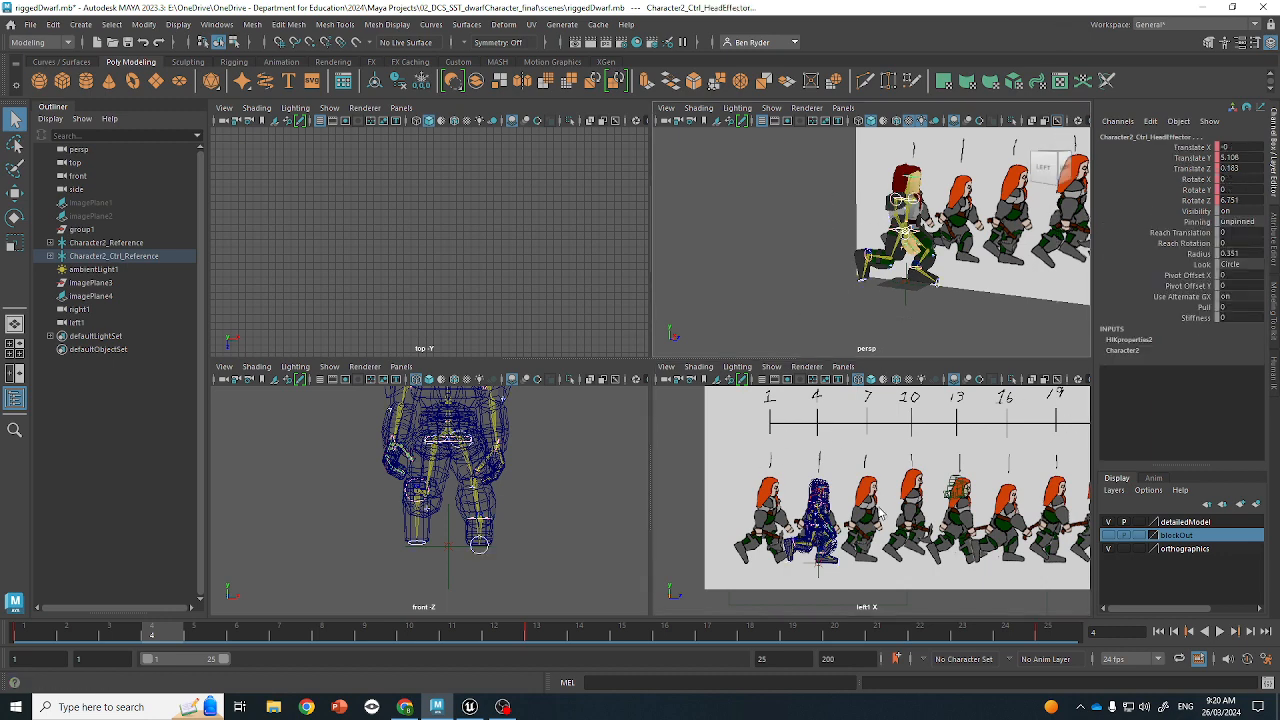
pyautogui.press('s')
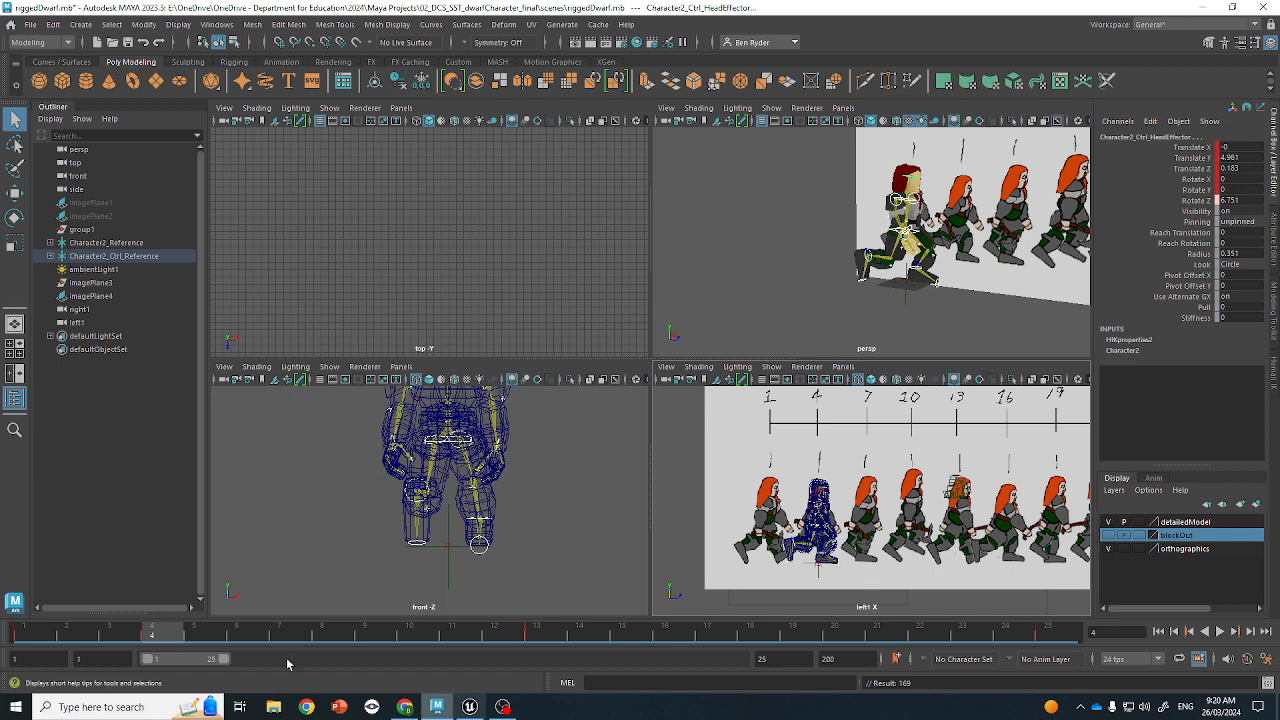
pyautogui.click(1221, 632)
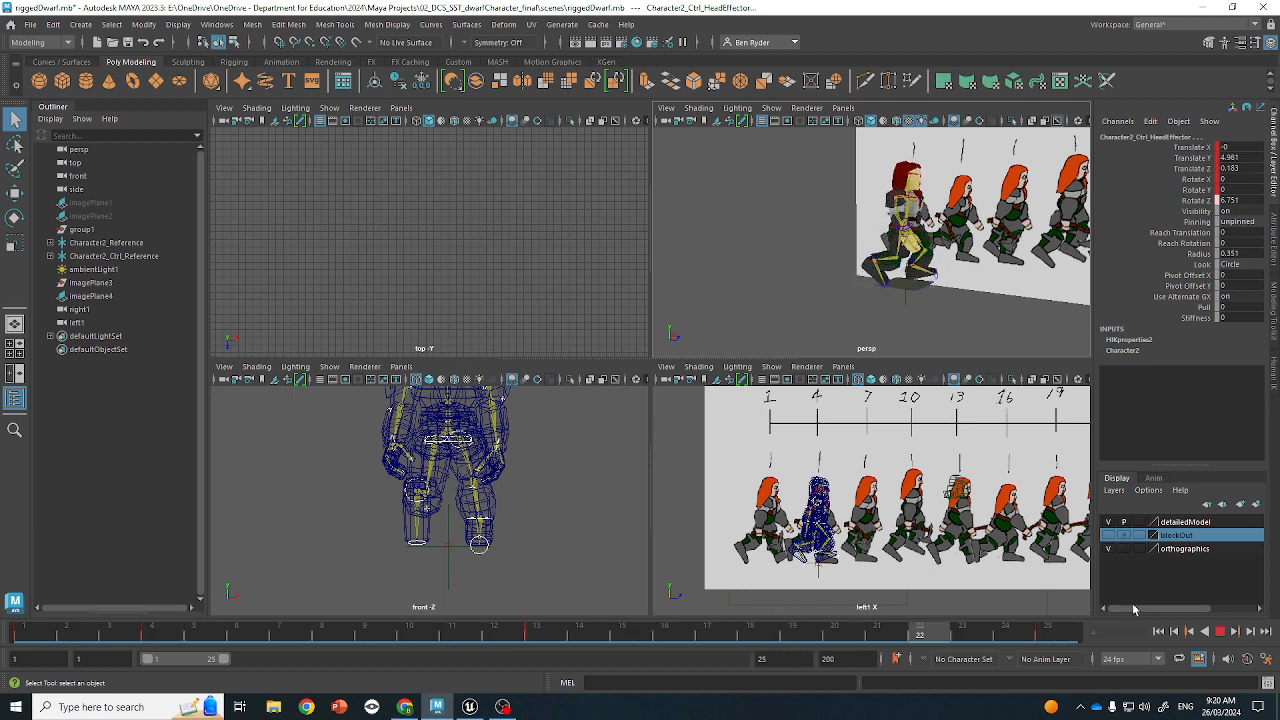
pyautogui.click(1220, 632)
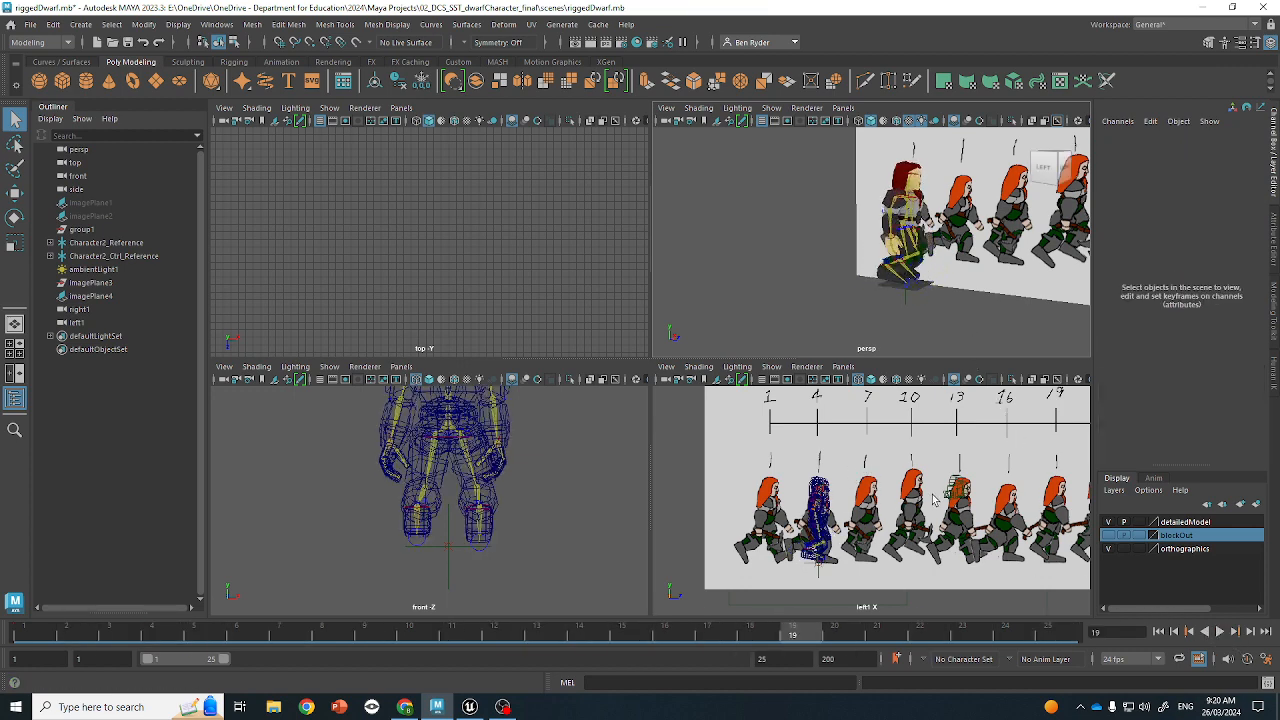
# Shift the walk-cycle image plane to Translate Z 8.804 and compare the frame 4 pose with figure 4
pyautogui.keyDown('alt'); pyautogui.moveTo(960, 474); pyautogui.dragTo(866, 480, button='middle'); pyautogui.keyUp('alt')
pyautogui.click(866, 480)
pyautogui.click(795, 445)
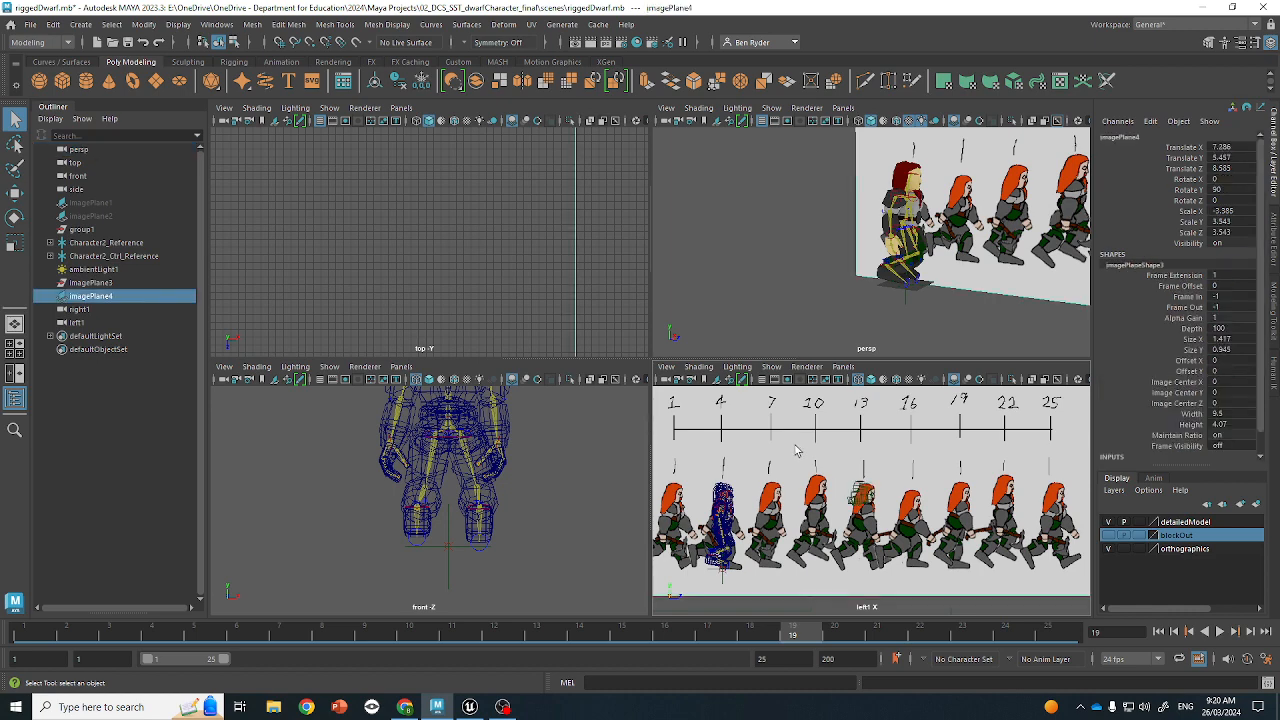
pyautogui.press('w')
pyautogui.moveTo(910, 484); pyautogui.dragTo(1145, 466)
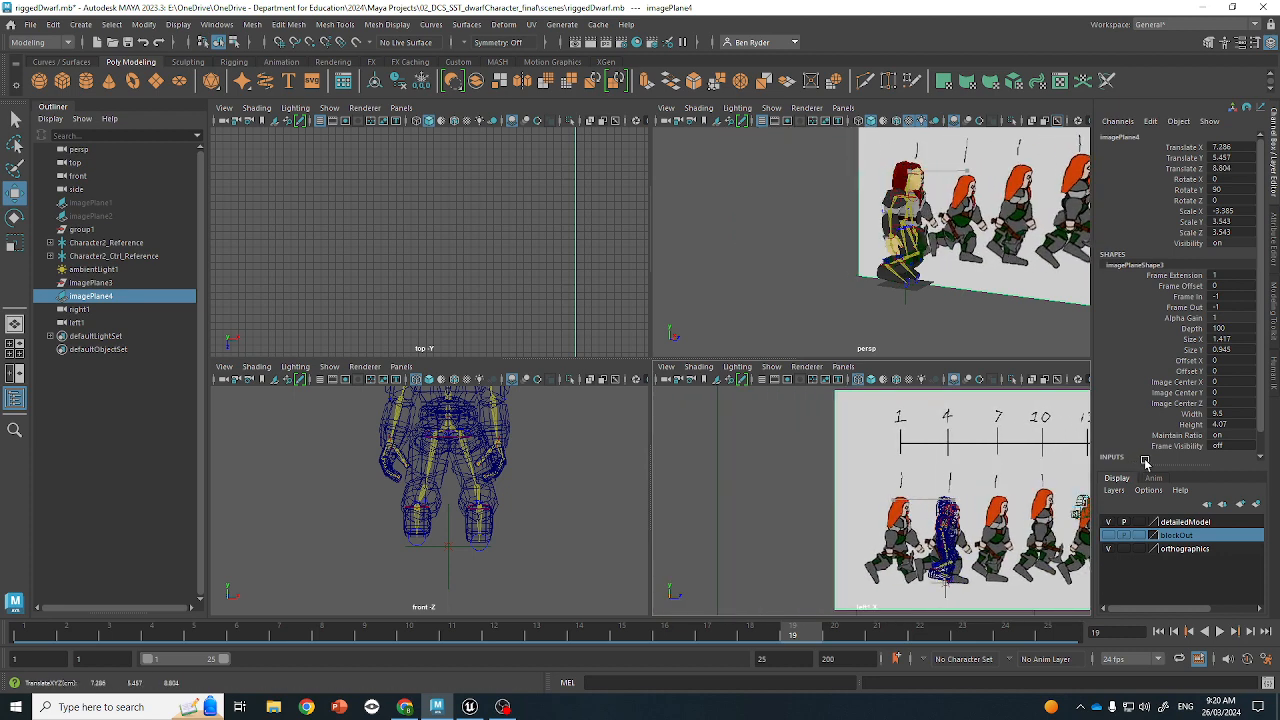
pyautogui.click(257, 634)
pyautogui.moveTo(257, 634); pyautogui.dragTo(152, 634)
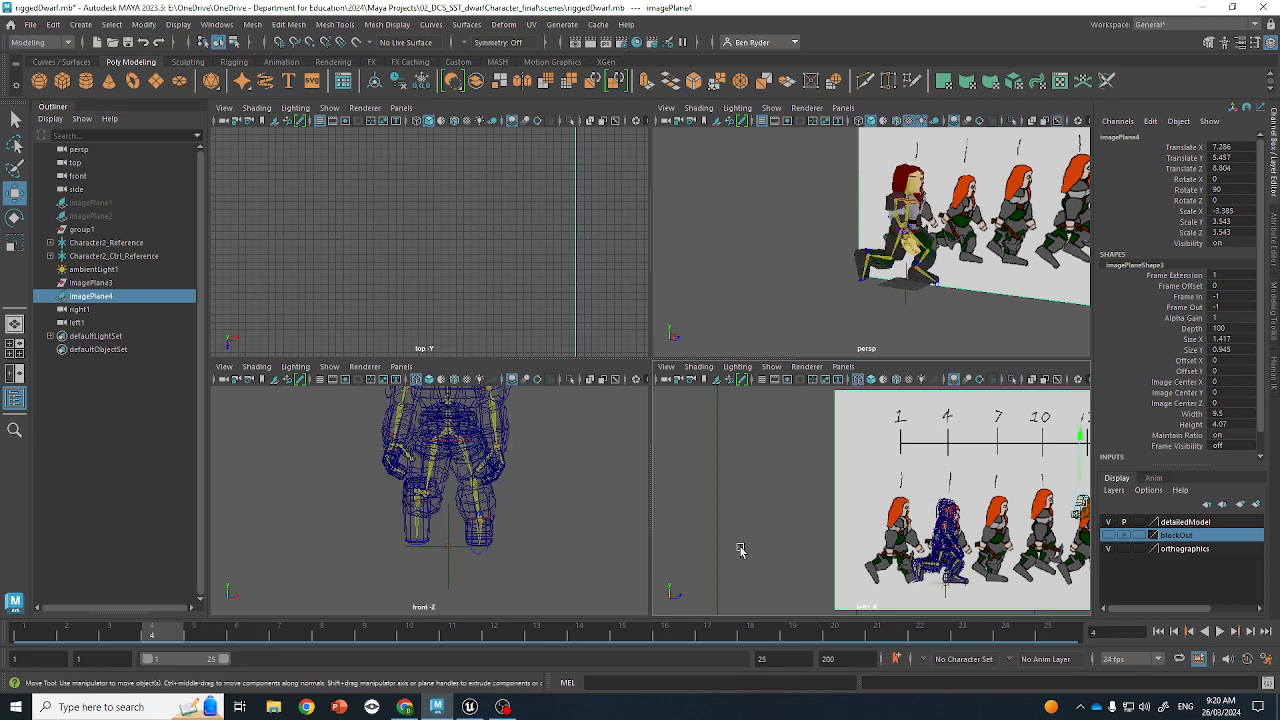
pyautogui.keyDown('alt'); pyautogui.moveTo(1010, 470); pyautogui.dragTo(900, 466, button='middle'); pyautogui.keyUp('alt')
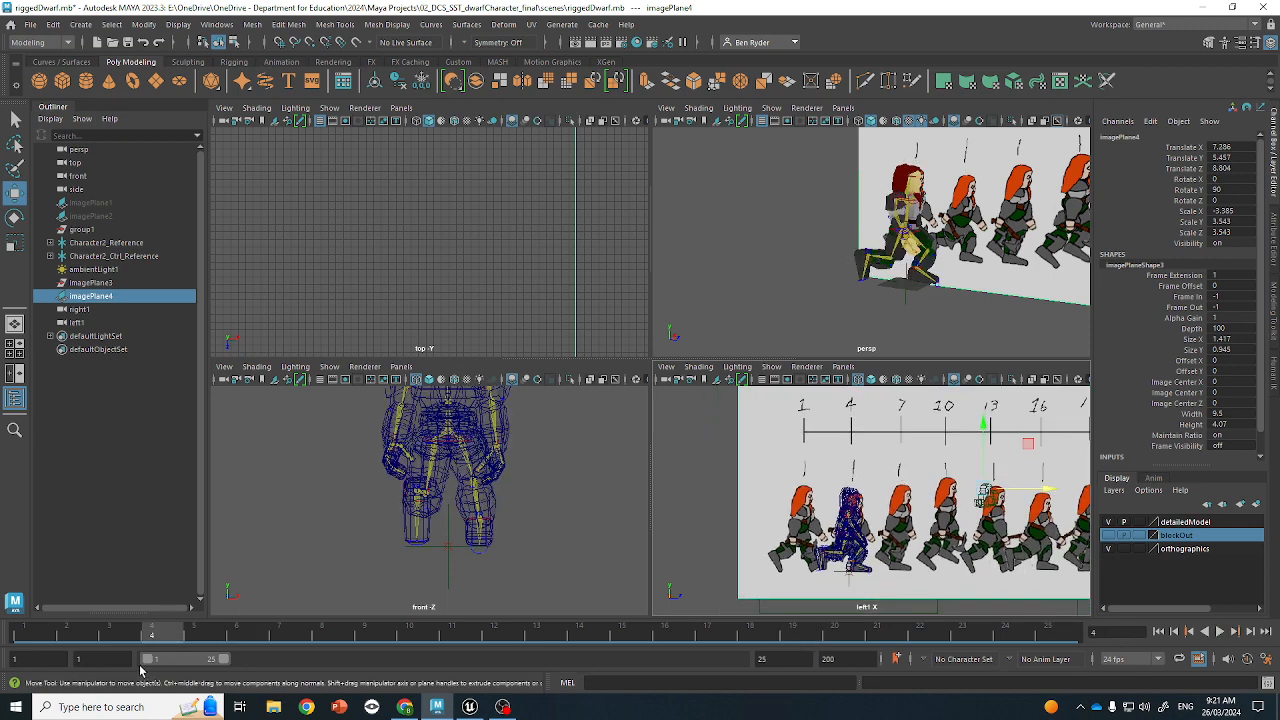
# Go to frame 16 and slide the walk-cycle image plane to Translate Z -3.676 so figure 16 sits behind the dwarf
pyautogui.hotkey('alt', 'v')
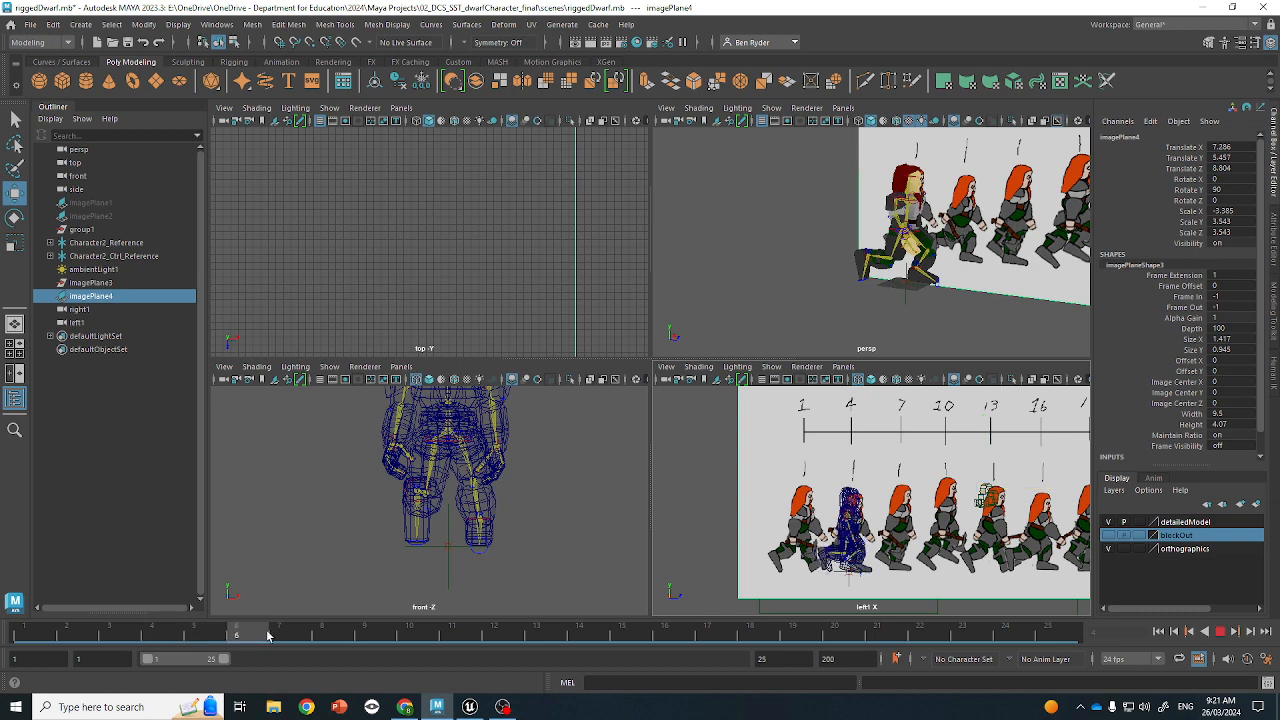
pyautogui.click(665, 628)
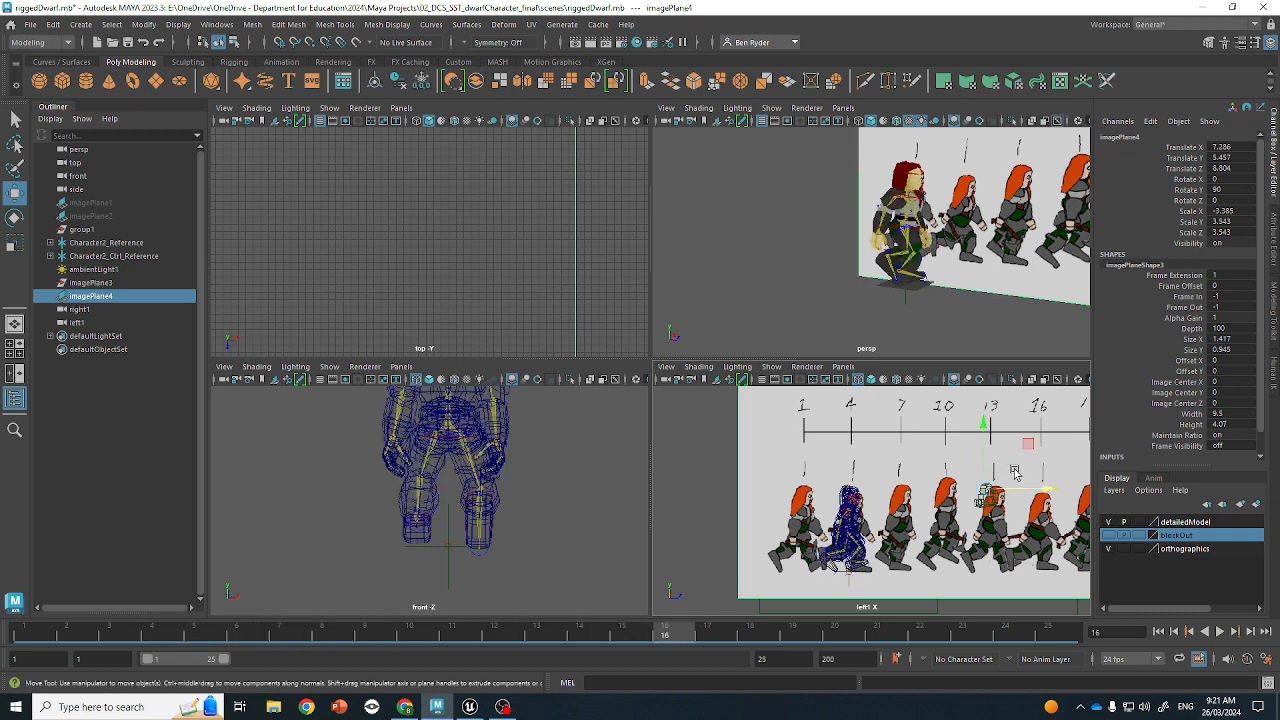
pyautogui.moveTo(1018, 474); pyautogui.dragTo(829, 467)
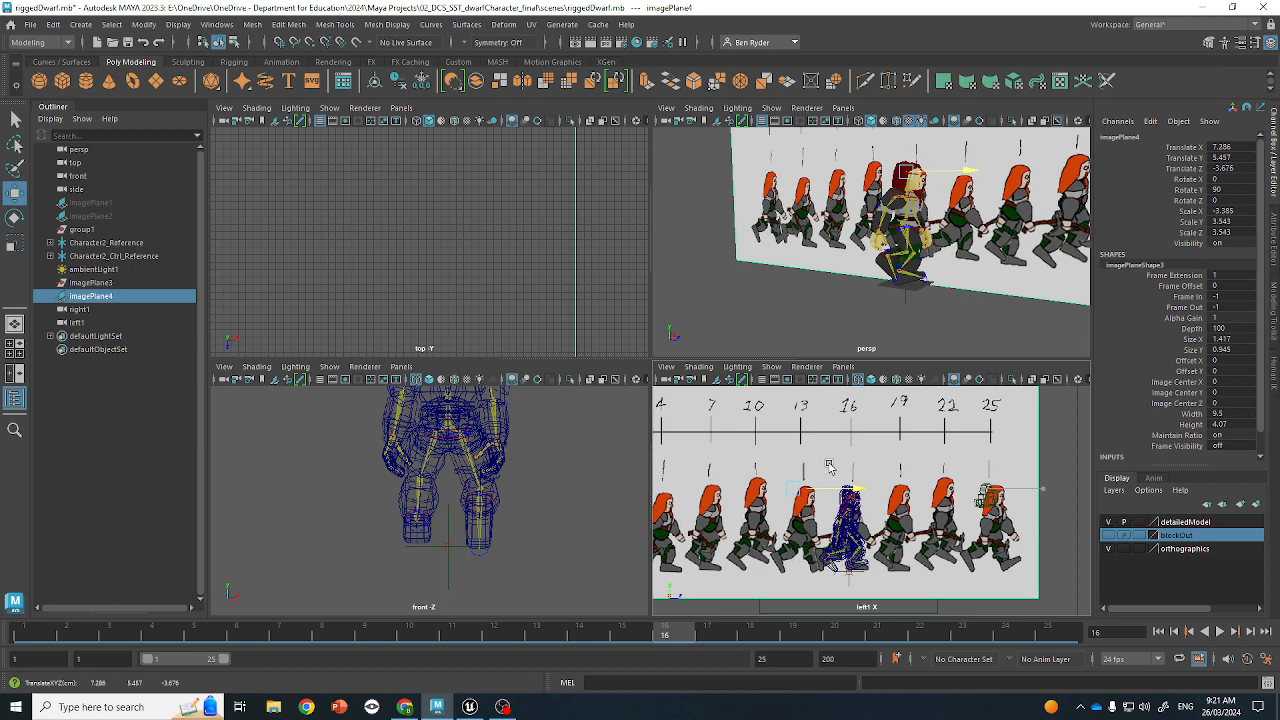
# Rotate the right ankle effector until the front foot lies flat on the ground like figure 16's
pyautogui.scroll(3, 917, 330)
pyautogui.click(929, 321)
pyautogui.press('q')
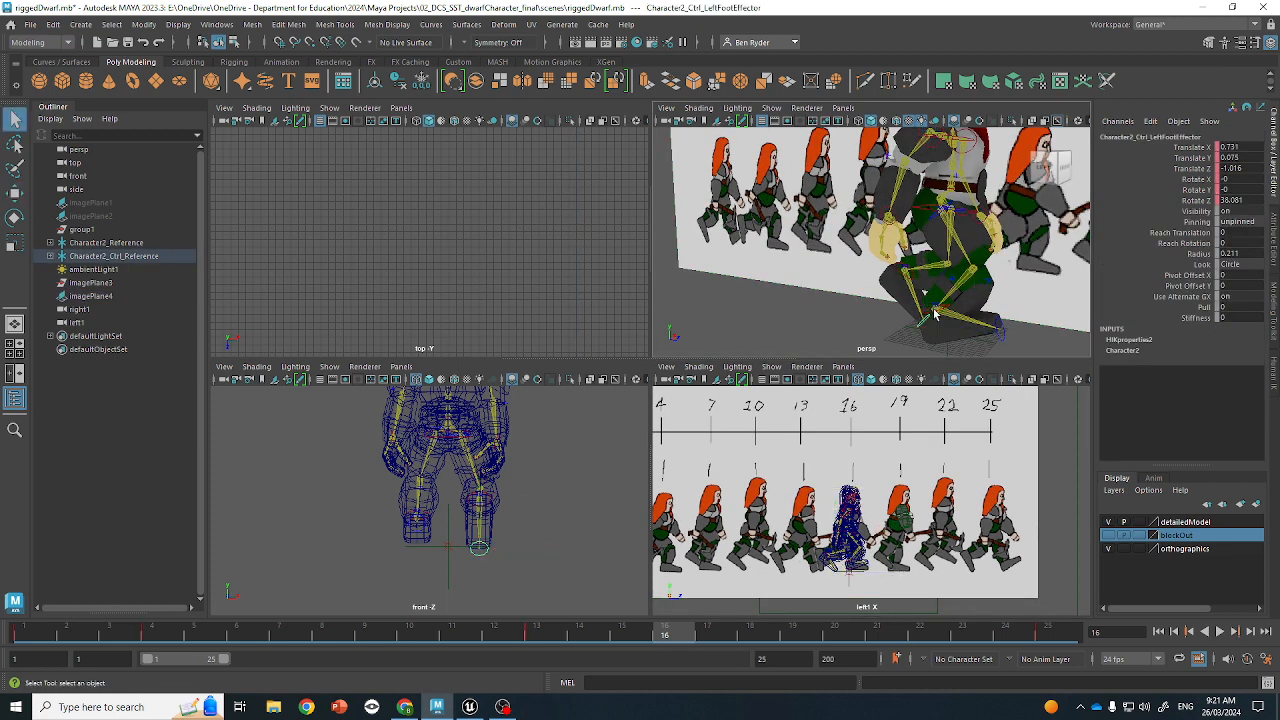
pyautogui.press('e')
pyautogui.scroll(3, 884, 497)
pyautogui.keyDown('alt'); pyautogui.moveTo(884, 497); pyautogui.dragTo(914, 407, button='middle'); pyautogui.keyUp('alt')
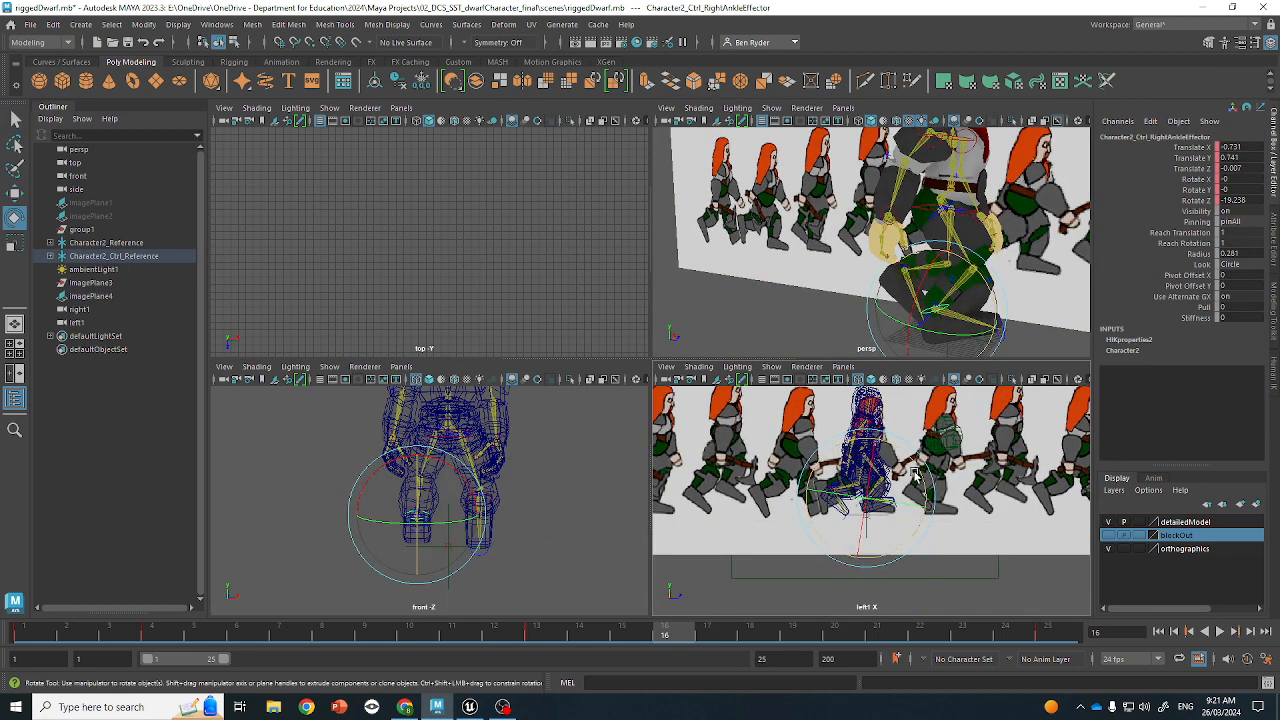
pyautogui.moveTo(918, 473); pyautogui.dragTo(827, 486)
# Move the left ankle effector back and up and rotate it to about 76 in Rotate Z, matching figure 16's trailing foot
pyautogui.press('q')
pyautogui.press('w')
pyautogui.press('e')
pyautogui.moveTo(862, 435); pyautogui.dragTo(834, 489)
pyautogui.press('w')
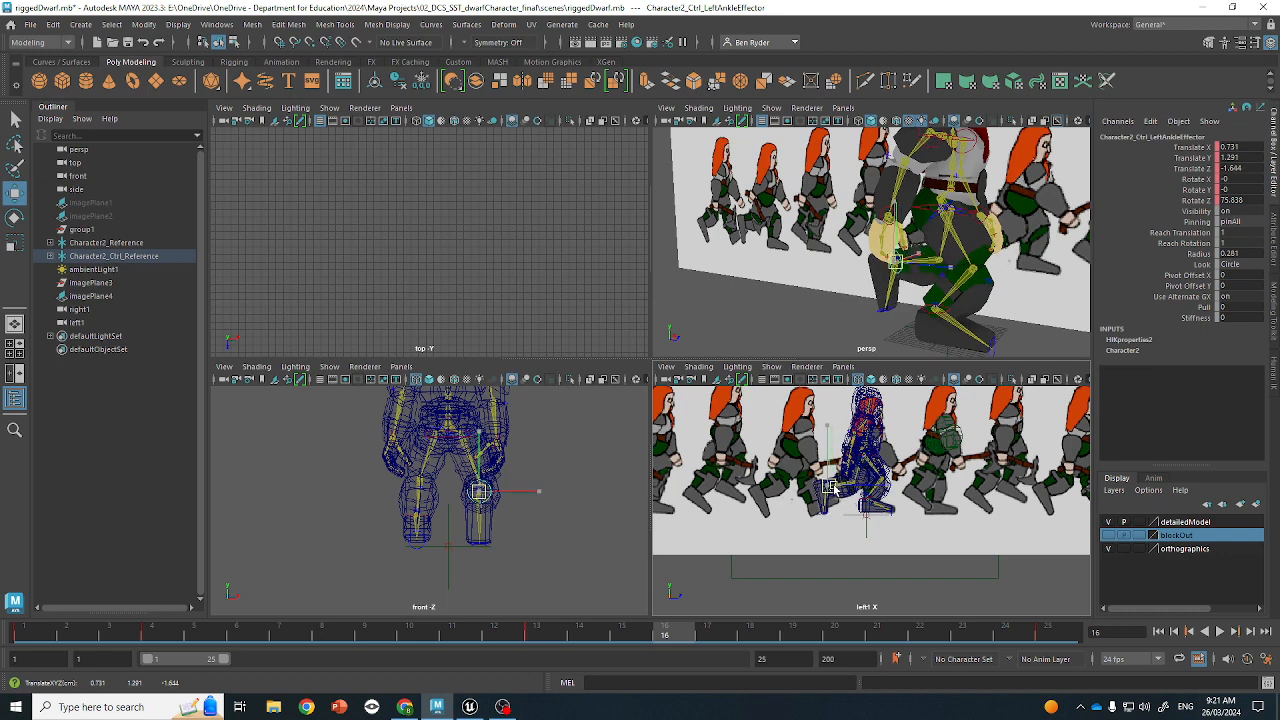
# Lower the hips effector to Translate Y 2.521 to match figure 16's body height
pyautogui.press('q')
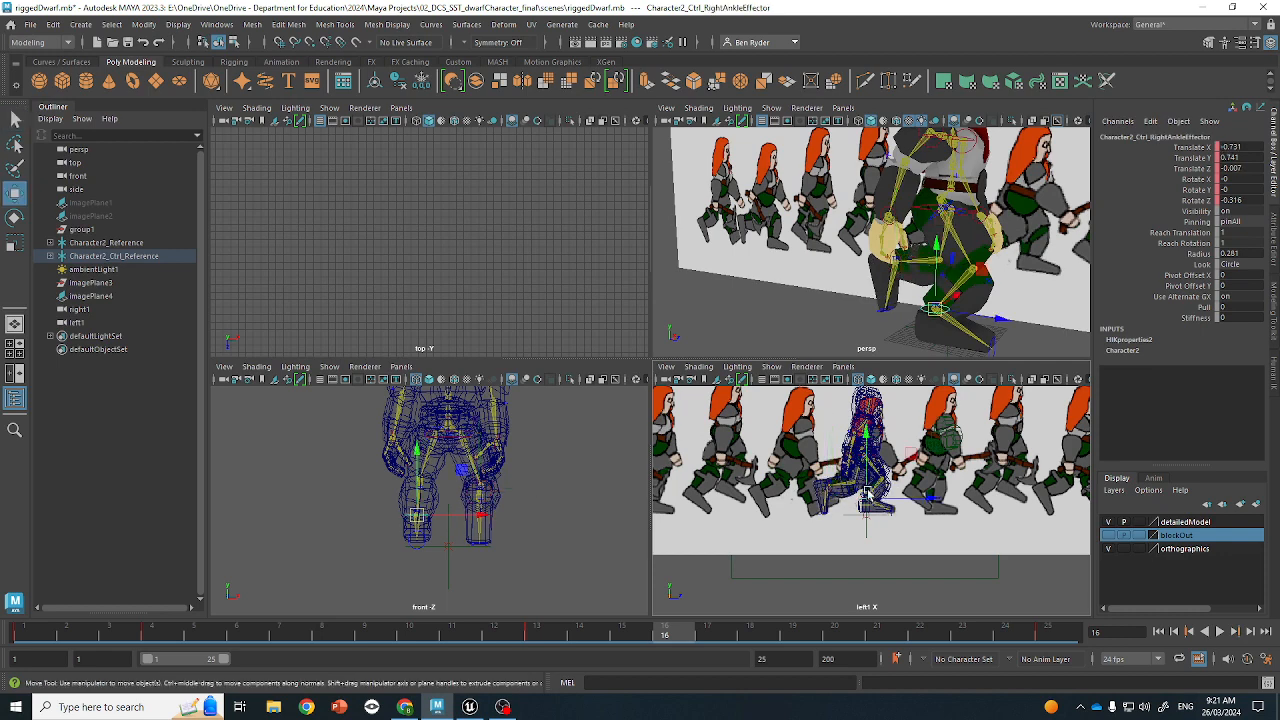
pyautogui.click(866, 465)
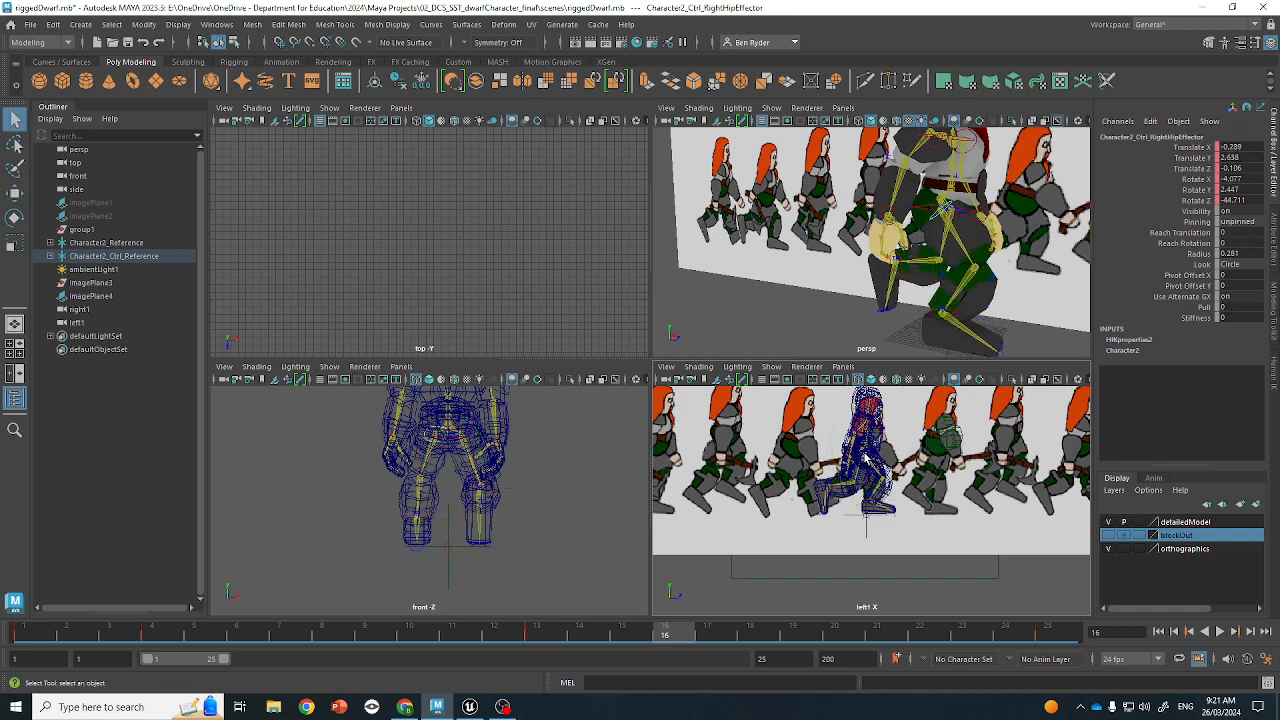
pyautogui.press('q')
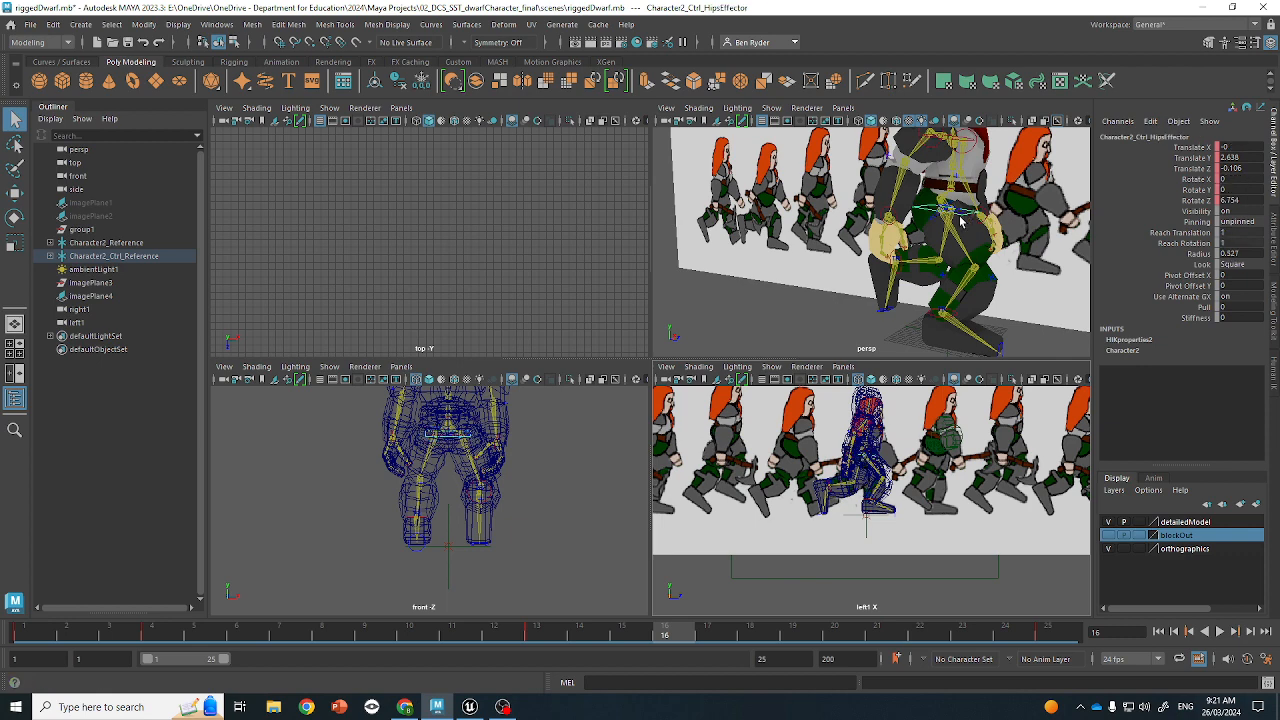
pyautogui.press('w')
pyautogui.moveTo(862, 406)
pyautogui.mouseDown()
pyautogui.moveTo(864, 418)
pyautogui.moveTo(864, 404)
pyautogui.mouseUp()
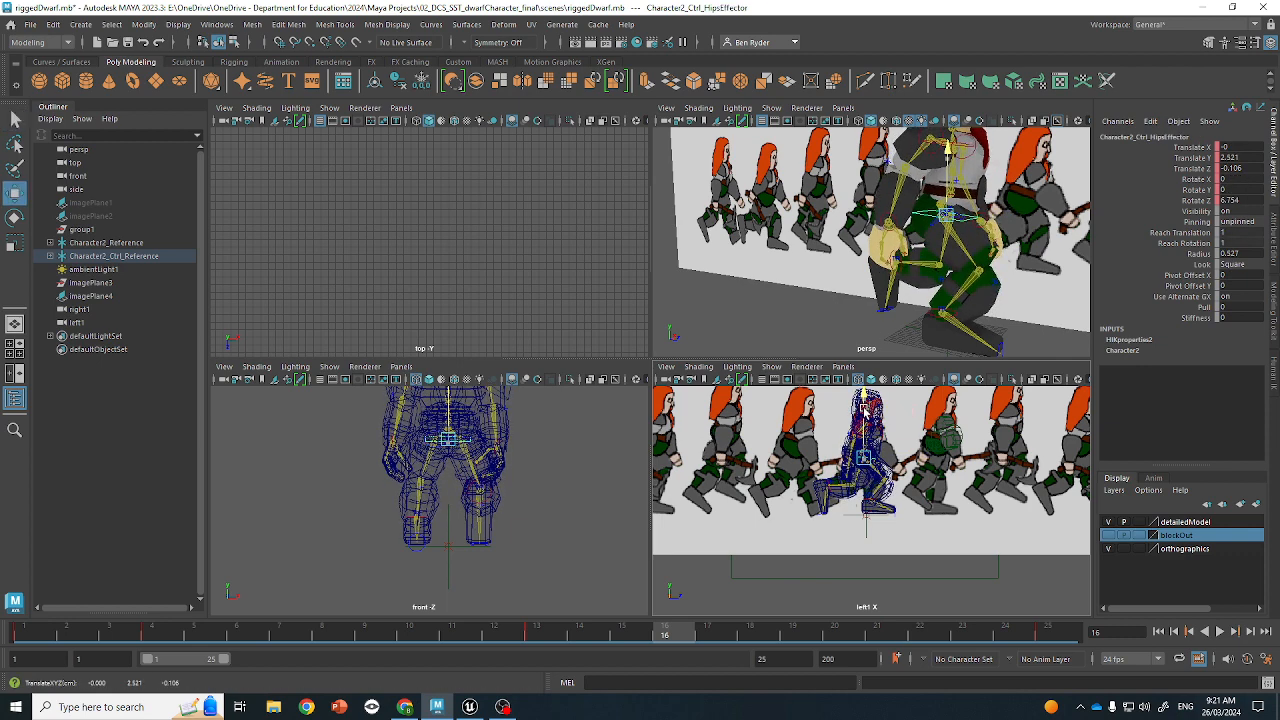
# Select all of the dwarf's control effectors and key the full pose at frame 16
pyautogui.scroll(-3, 928, 326)
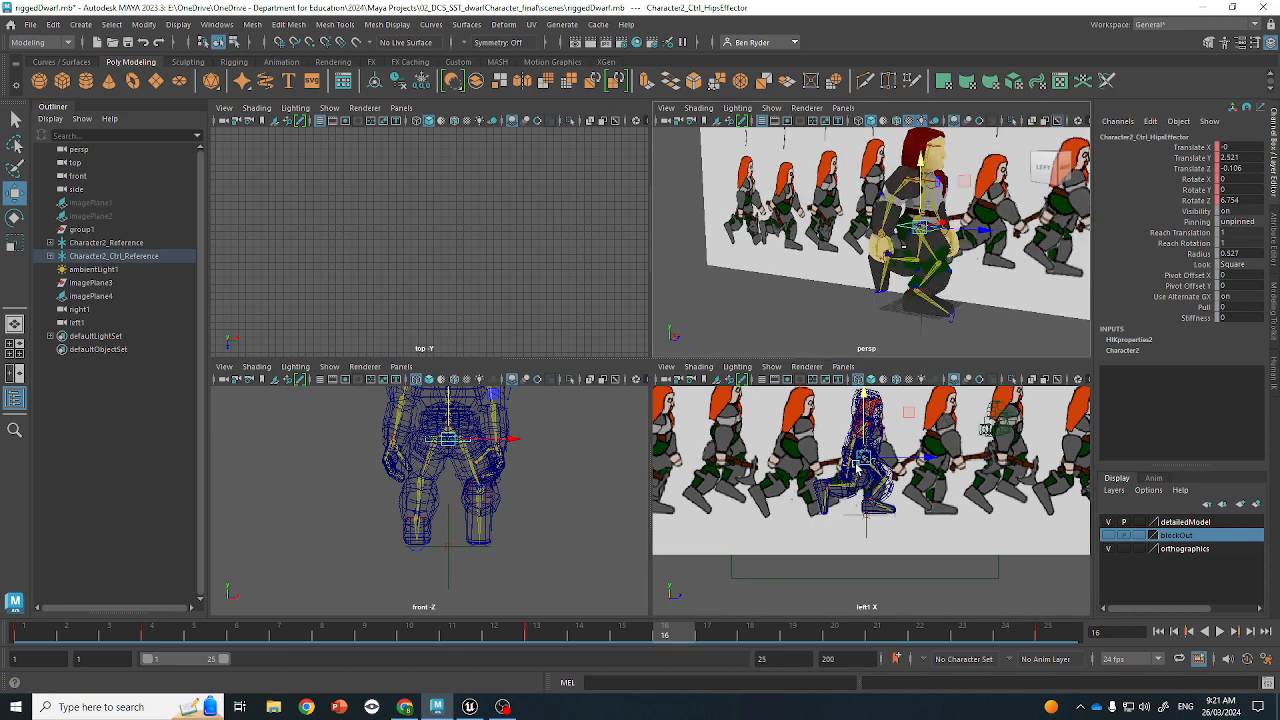
pyautogui.scroll(-2, 862, 454)
pyautogui.moveTo(788, 400); pyautogui.dragTo(946, 543)
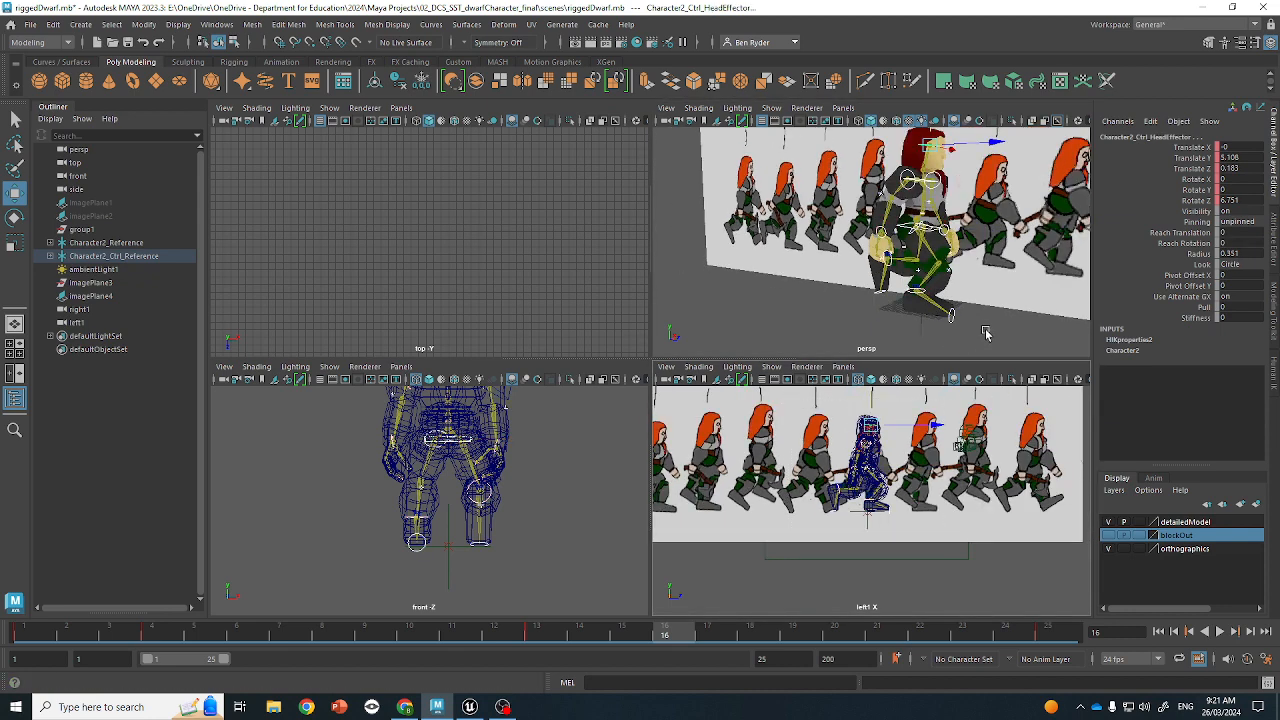
pyautogui.keyDown('alt'); pyautogui.moveTo(970, 316); pyautogui.dragTo(885, 320); pyautogui.keyUp('alt')
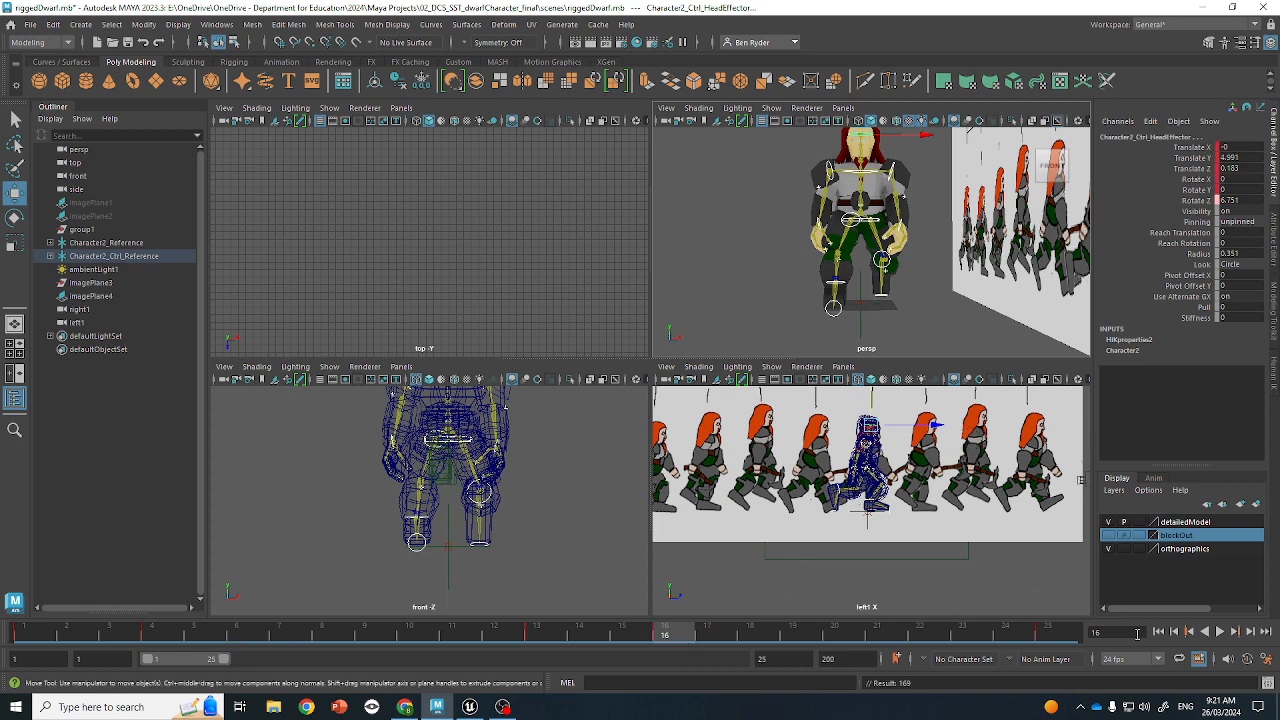
# Play back the walk cycle and examine the leg motion from the front and side, then stop
pyautogui.click(1219, 631)
pyautogui.click(740, 261)
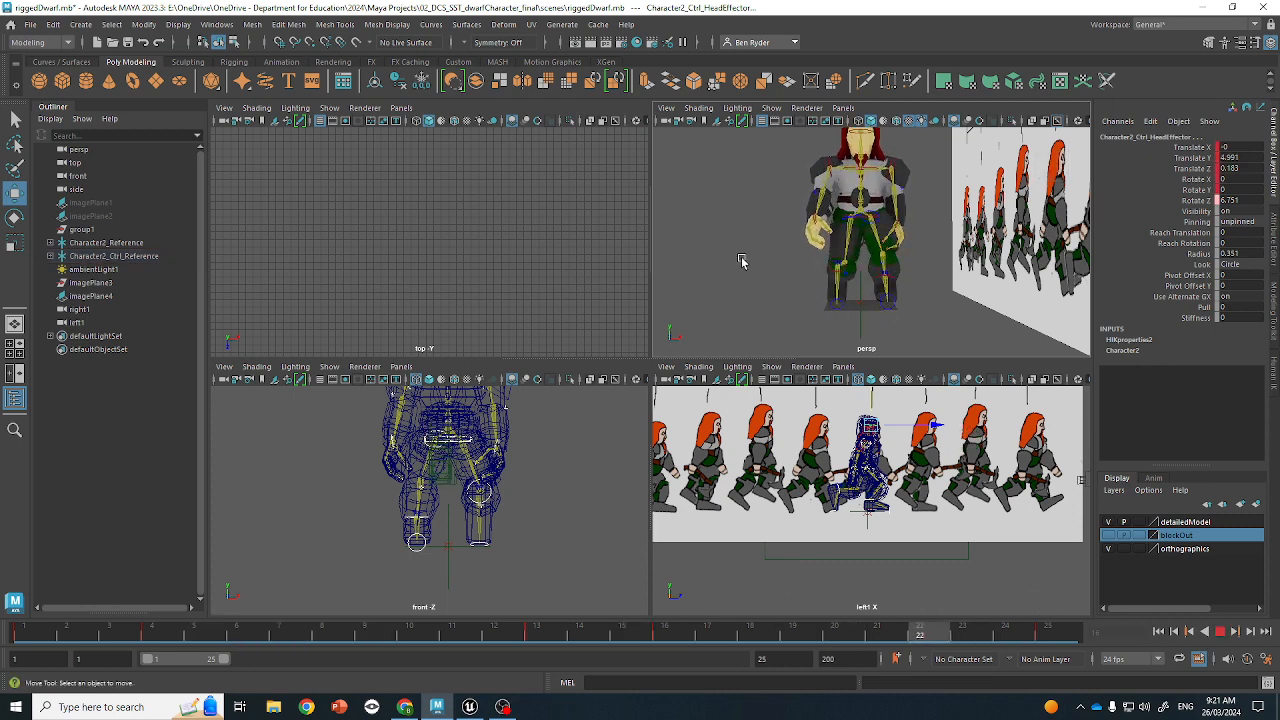
pyautogui.keyDown('alt'); pyautogui.moveTo(740, 261); pyautogui.dragTo(771, 274); pyautogui.keyUp('alt')
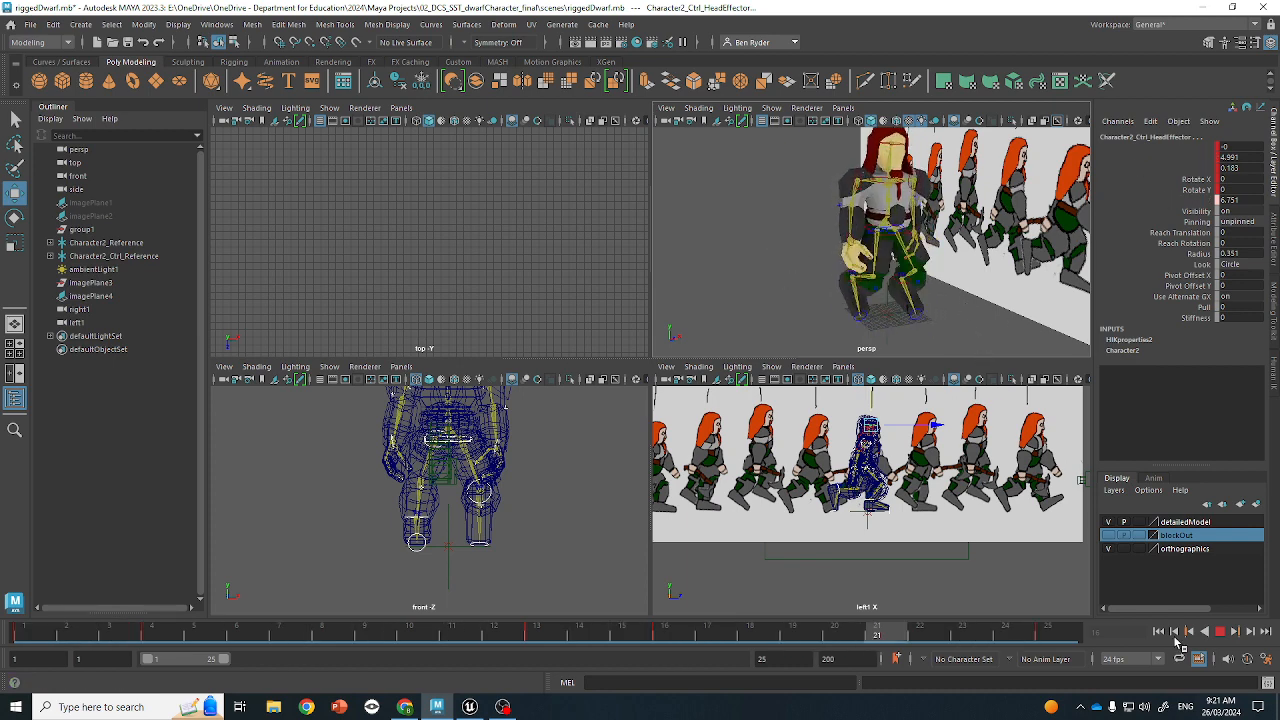
pyautogui.click(1219, 631)
# Slide the walk-cycle image plane to Translate Z 2.455 so figure 10 sits behind the dwarf, and go to frame 10
pyautogui.click(1085, 557)
pyautogui.keyDown('alt'); pyautogui.moveTo(910, 457); pyautogui.dragTo(883, 548, button='middle'); pyautogui.keyUp('alt')
pyautogui.scroll(3, 880, 477)
pyautogui.keyDown('alt'); pyautogui.moveTo(860, 475); pyautogui.dragTo(877, 475, button='middle'); pyautogui.keyUp('alt')
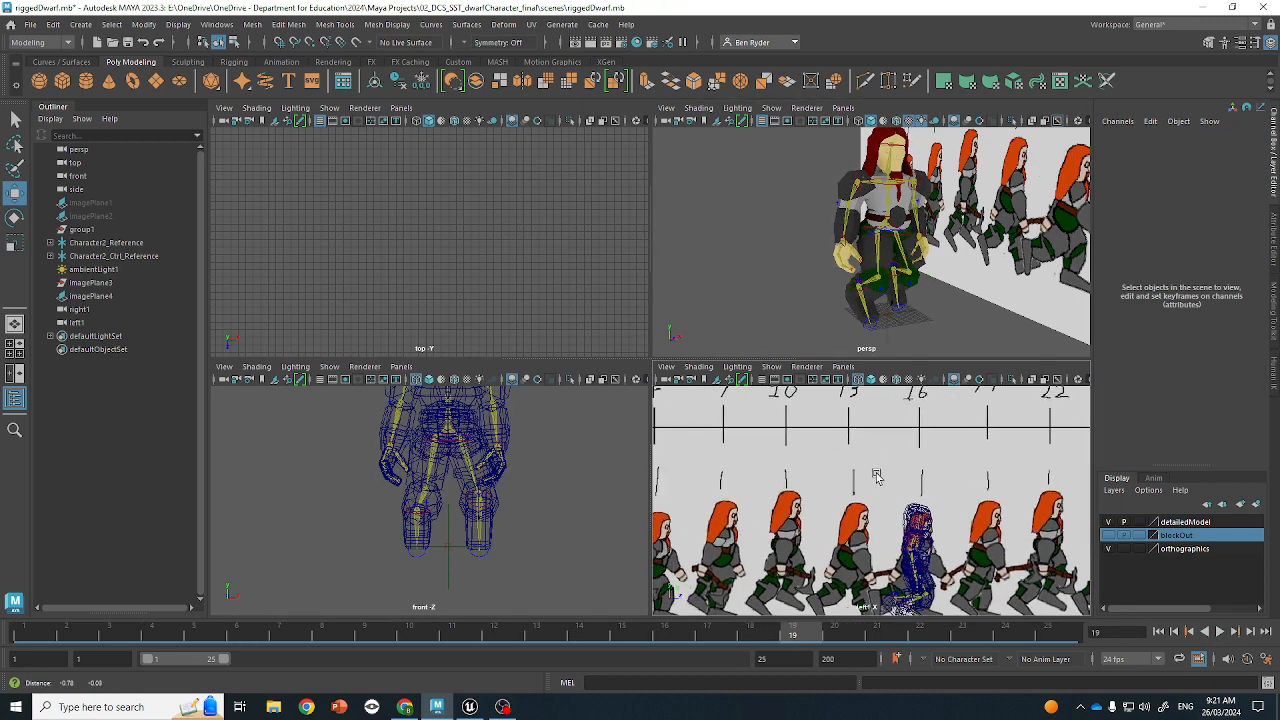
pyautogui.scroll(-4, 874, 477)
pyautogui.scroll(2, 870, 496)
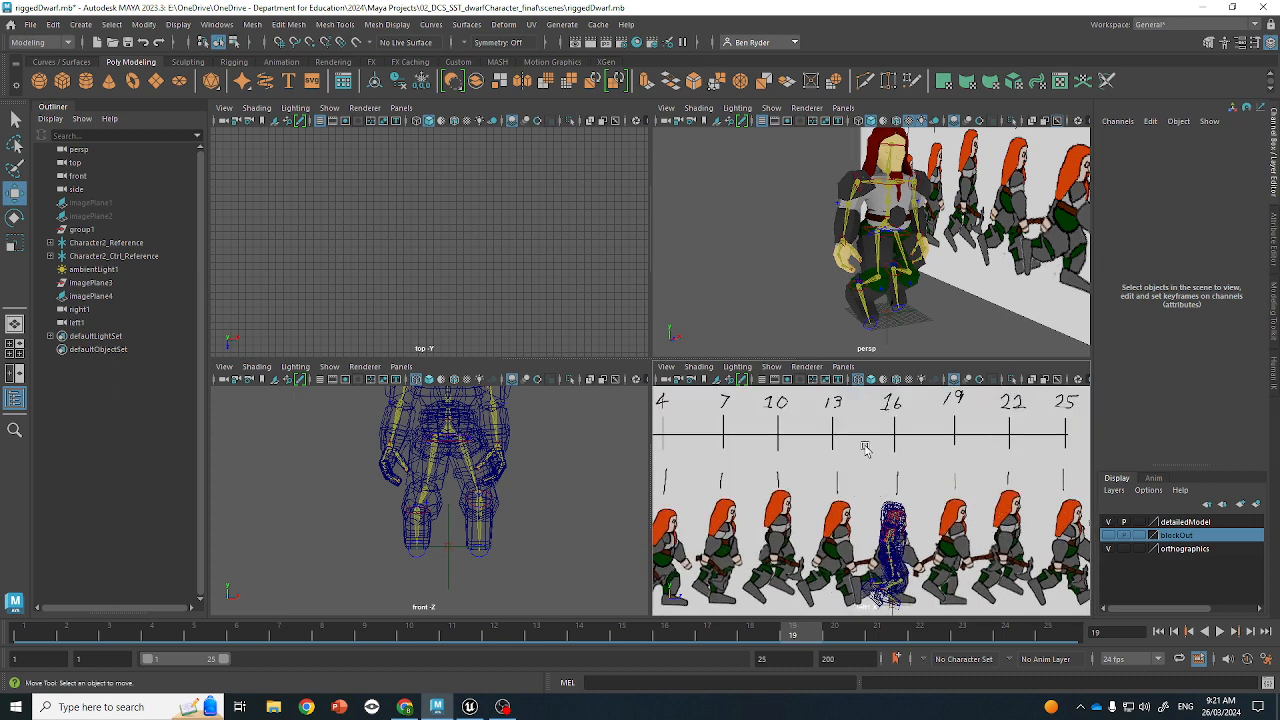
pyautogui.click(865, 447)
pyautogui.moveTo(897, 499); pyautogui.dragTo(989, 503)
pyautogui.click(412, 630)
# Raise the hips effector to Translate Y 3.055 to match figure 10's body height
pyautogui.scroll(5, 880, 522)
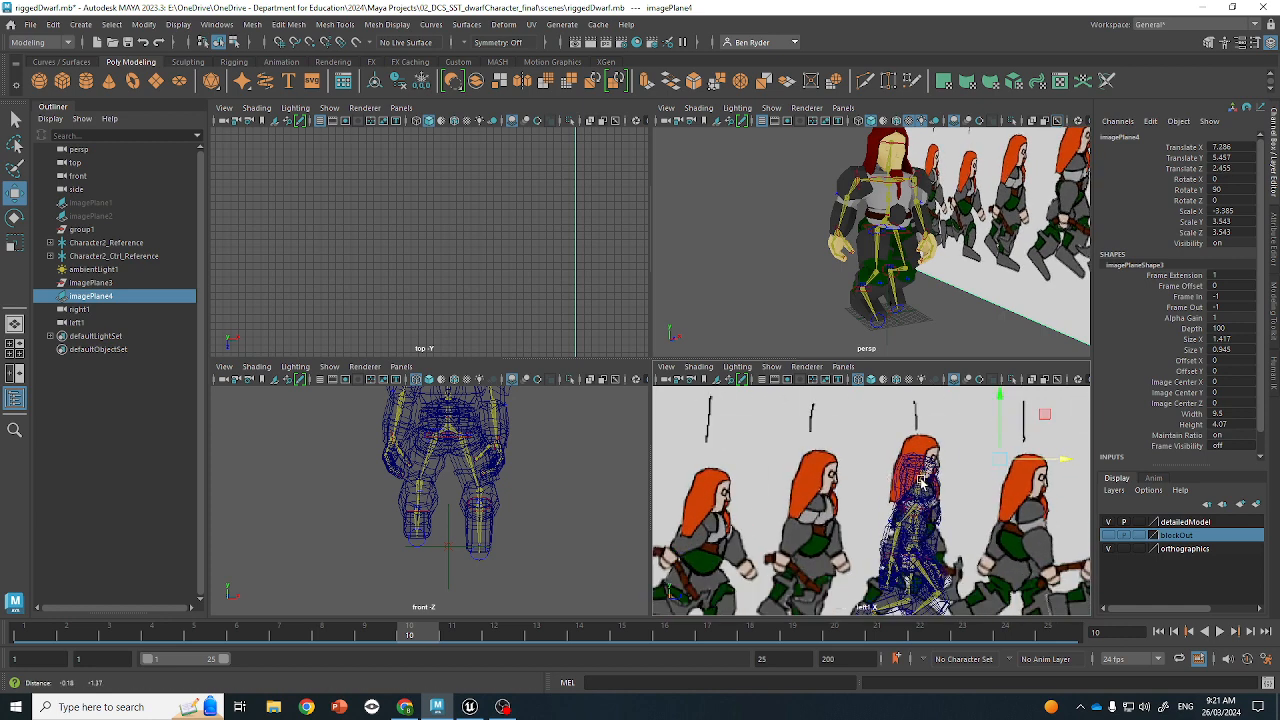
pyautogui.press('q')
pyautogui.click(900, 512)
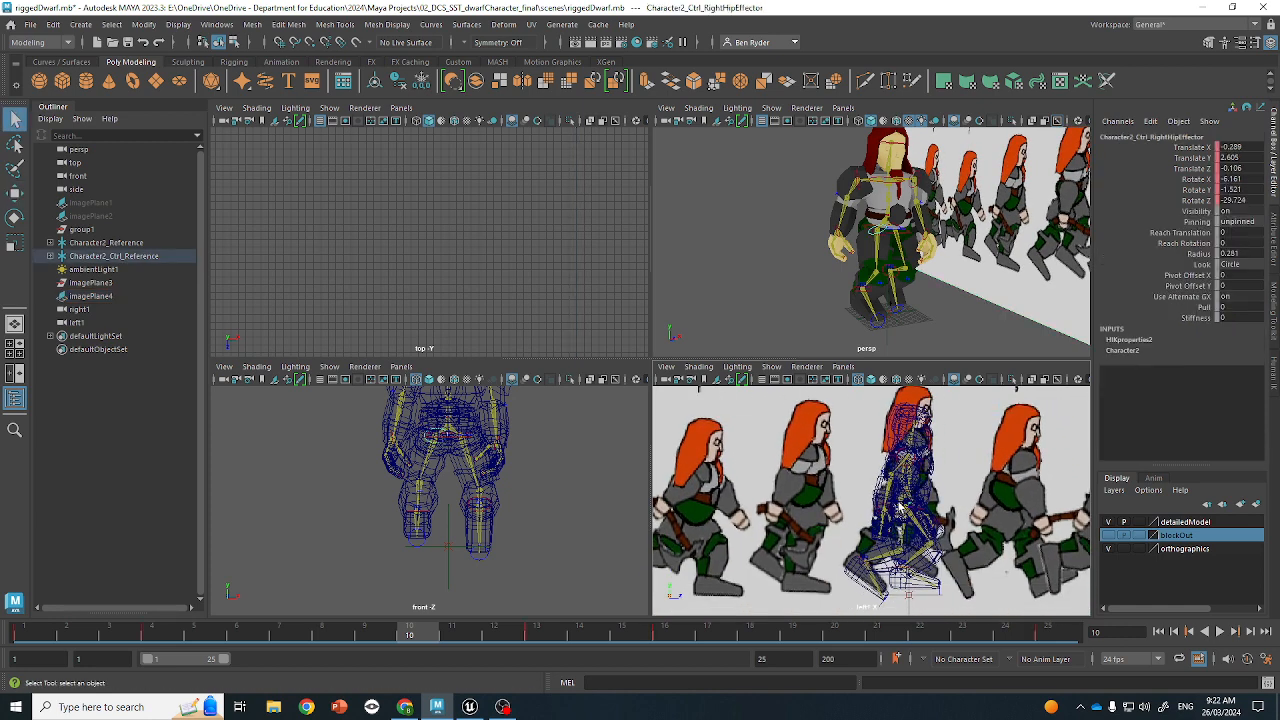
pyautogui.click(900, 508)
pyautogui.click(911, 509)
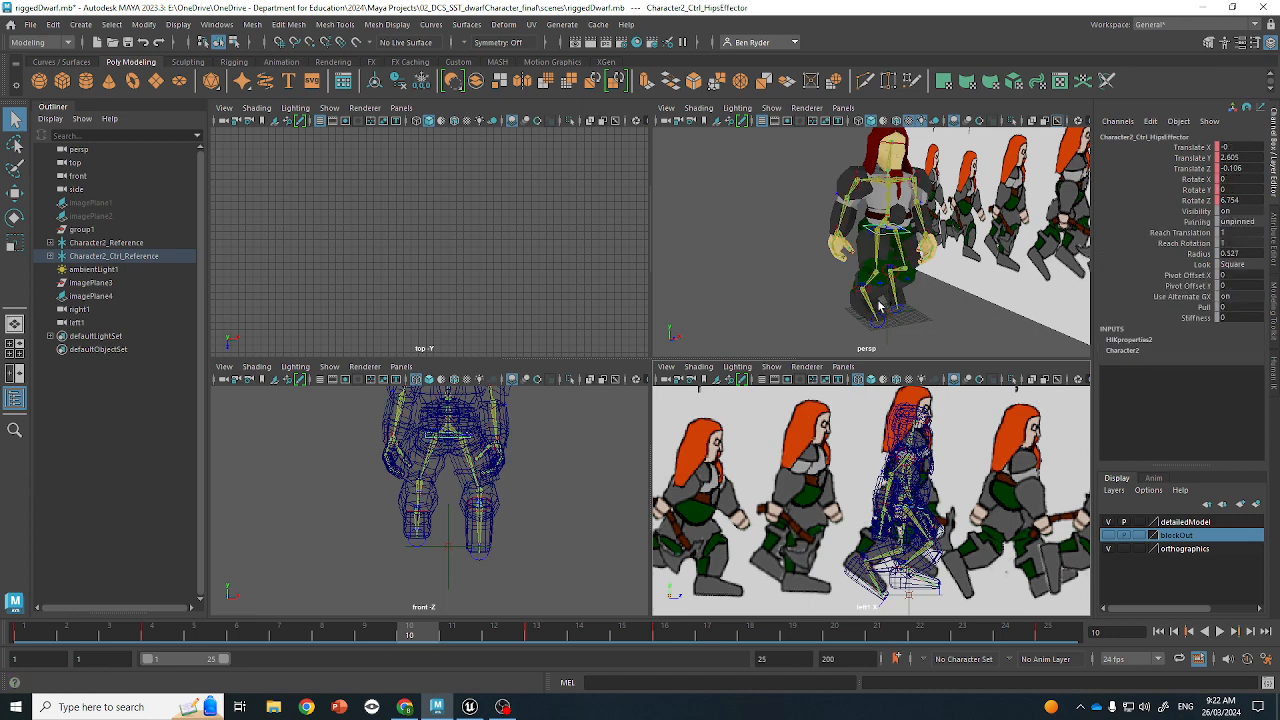
pyautogui.press('w')
pyautogui.moveTo(908, 480); pyautogui.dragTo(910, 472)
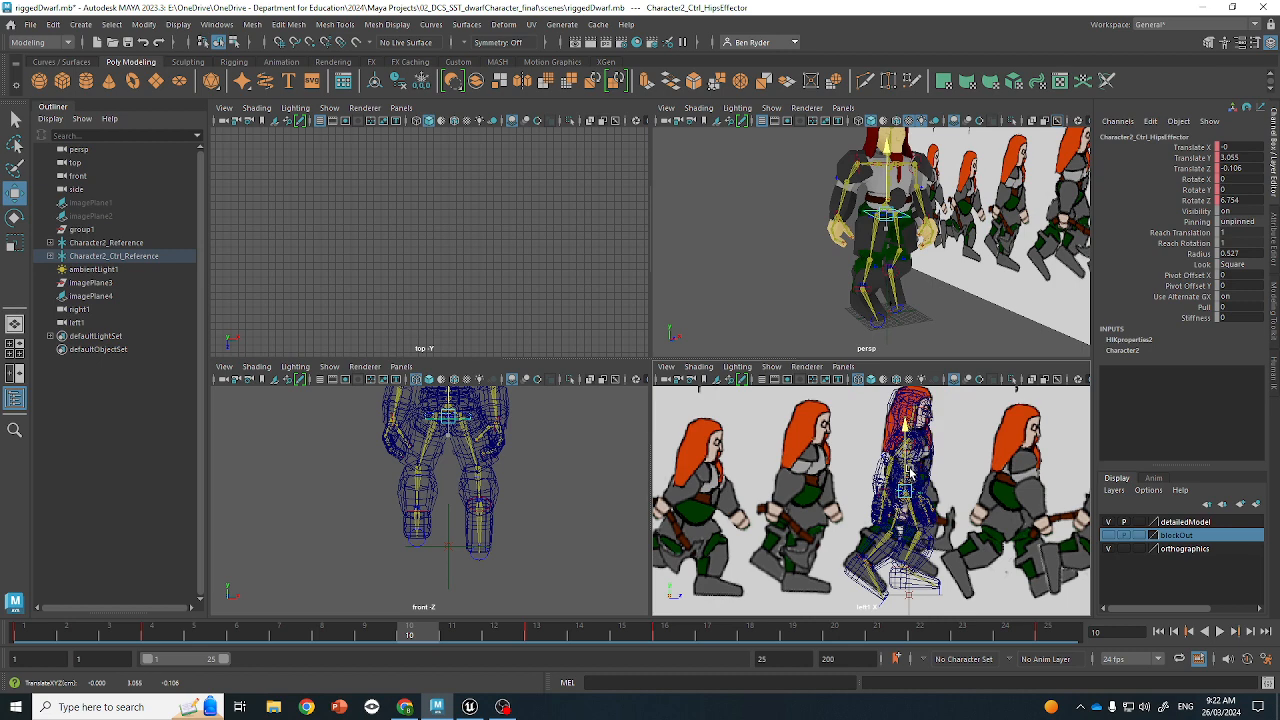
# Raise the right ankle effector and tilt the foot to match figure 10's lifted passing leg
pyautogui.press('q')
pyautogui.click(898, 577)
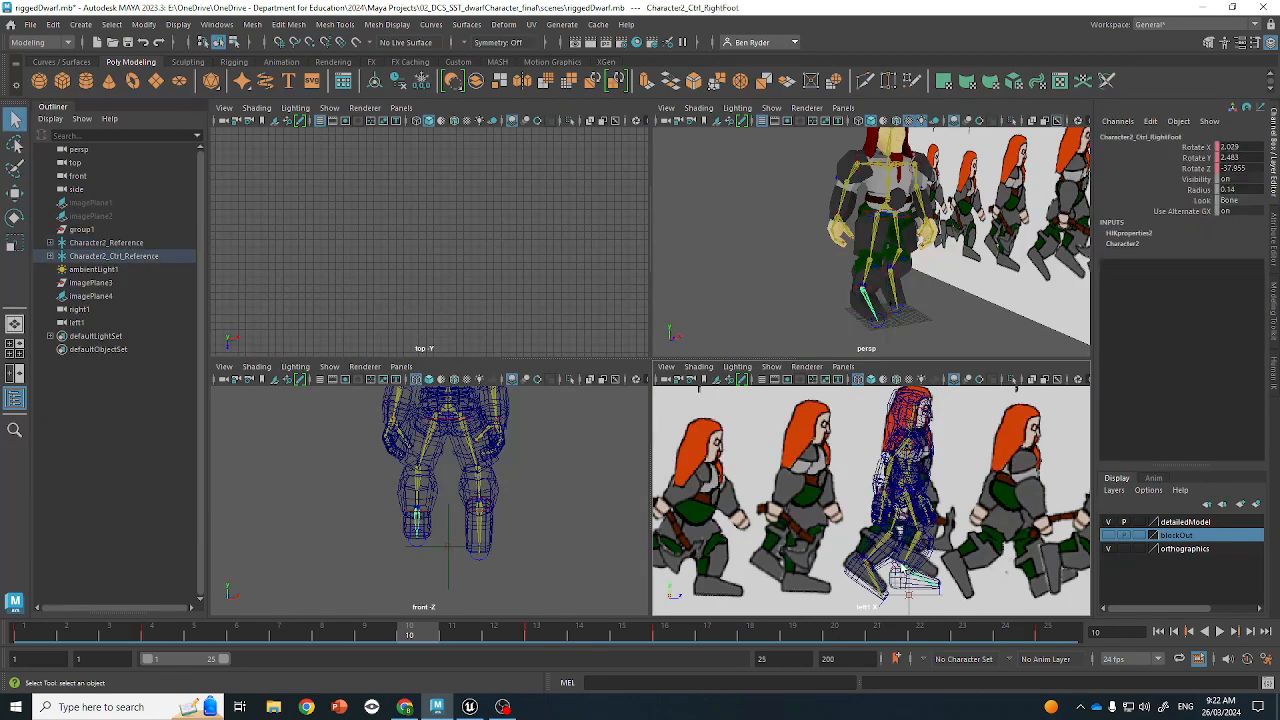
pyautogui.click(905, 571)
pyautogui.press('w')
pyautogui.moveTo(905, 524); pyautogui.dragTo(876, 512)
pyautogui.press('e')
pyautogui.press('w')
# Move the left ankle effector to Translate Y 1.074 and Translate Z -1.327, matching figure 10's rear foot
pyautogui.press('q')
pyautogui.press('w')
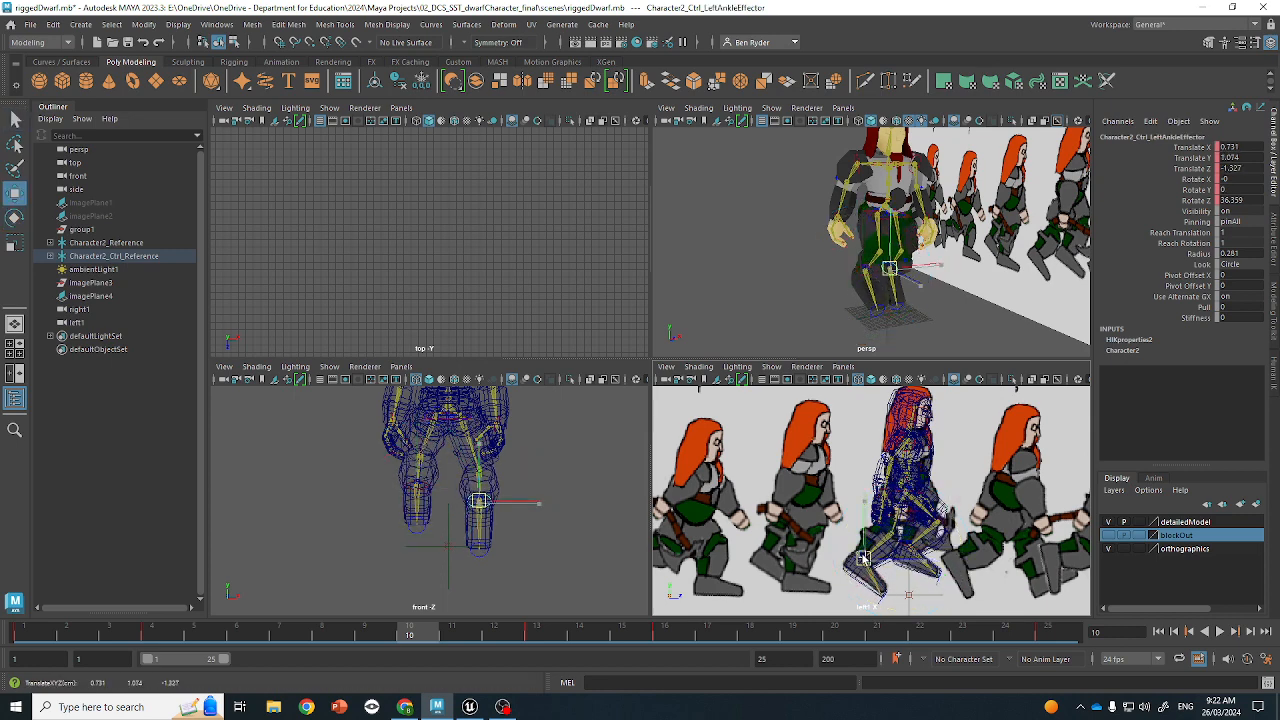
pyautogui.press('q')
# Select all of the dwarf's control effectors and key the full pose at frame 10
pyautogui.scroll(-3, 870, 298)
pyautogui.keyDown('alt'); pyautogui.moveTo(840, 306); pyautogui.dragTo(889, 333); pyautogui.keyUp('alt')
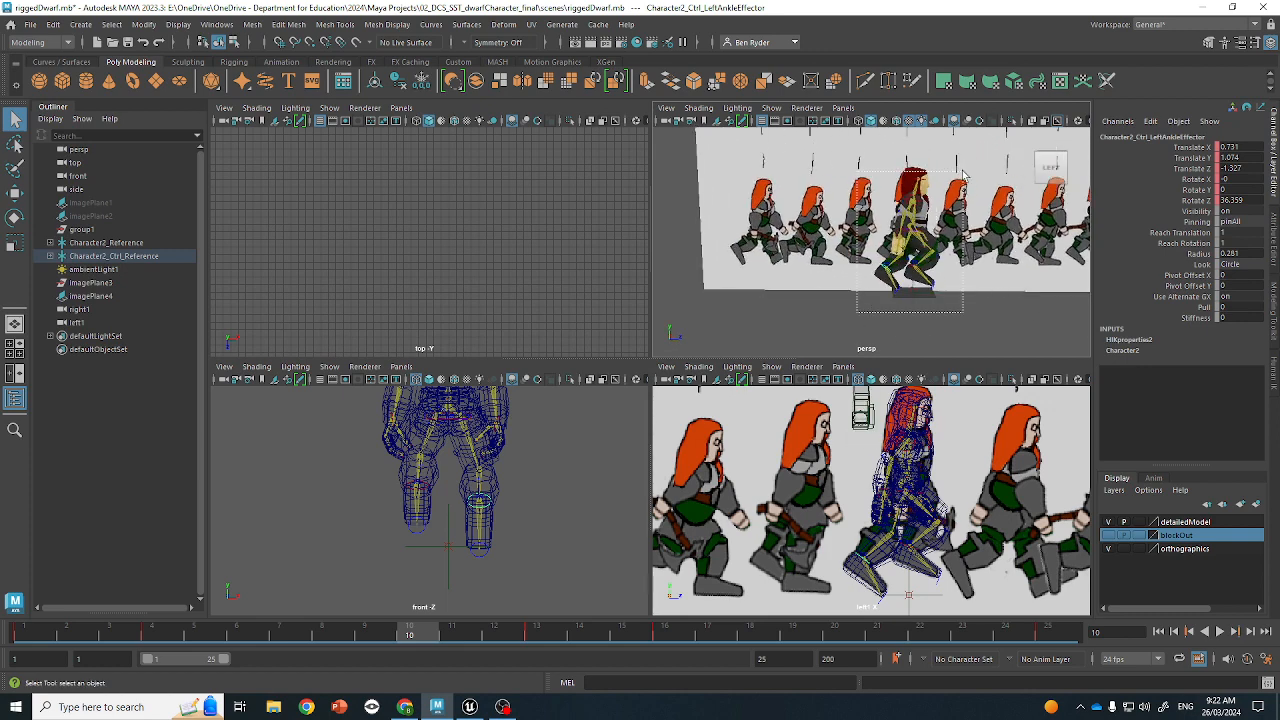
pyautogui.moveTo(963, 175); pyautogui.dragTo(846, 280)
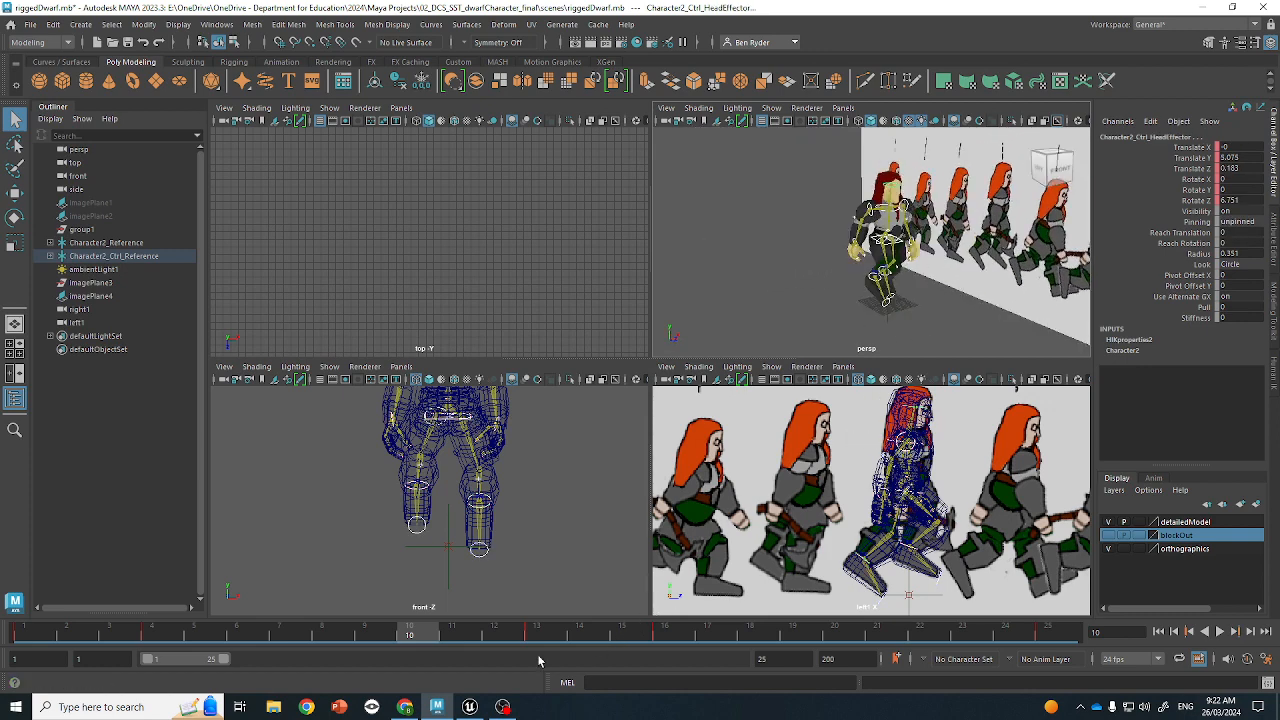
# Play back the walk cycle from frame 1 to check the frame 10 pose in motion
pyautogui.moveTo(406, 637); pyautogui.dragTo(101, 633)
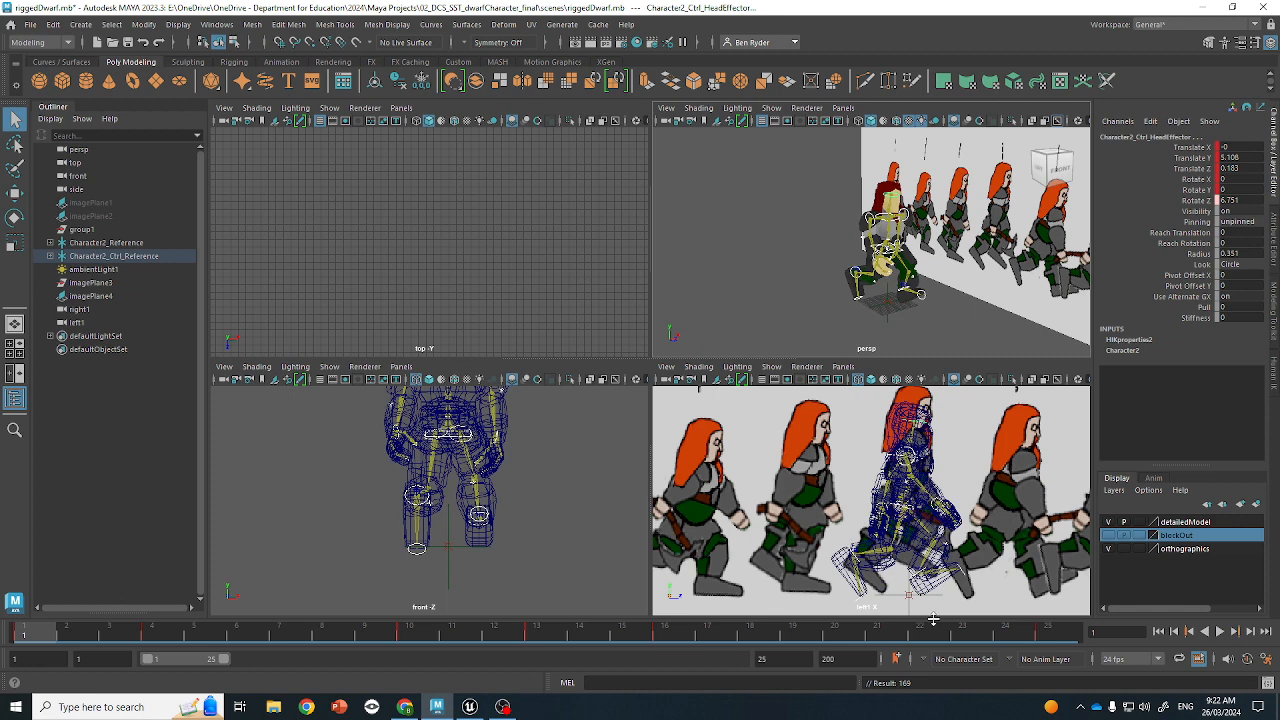
pyautogui.click(1220, 633)
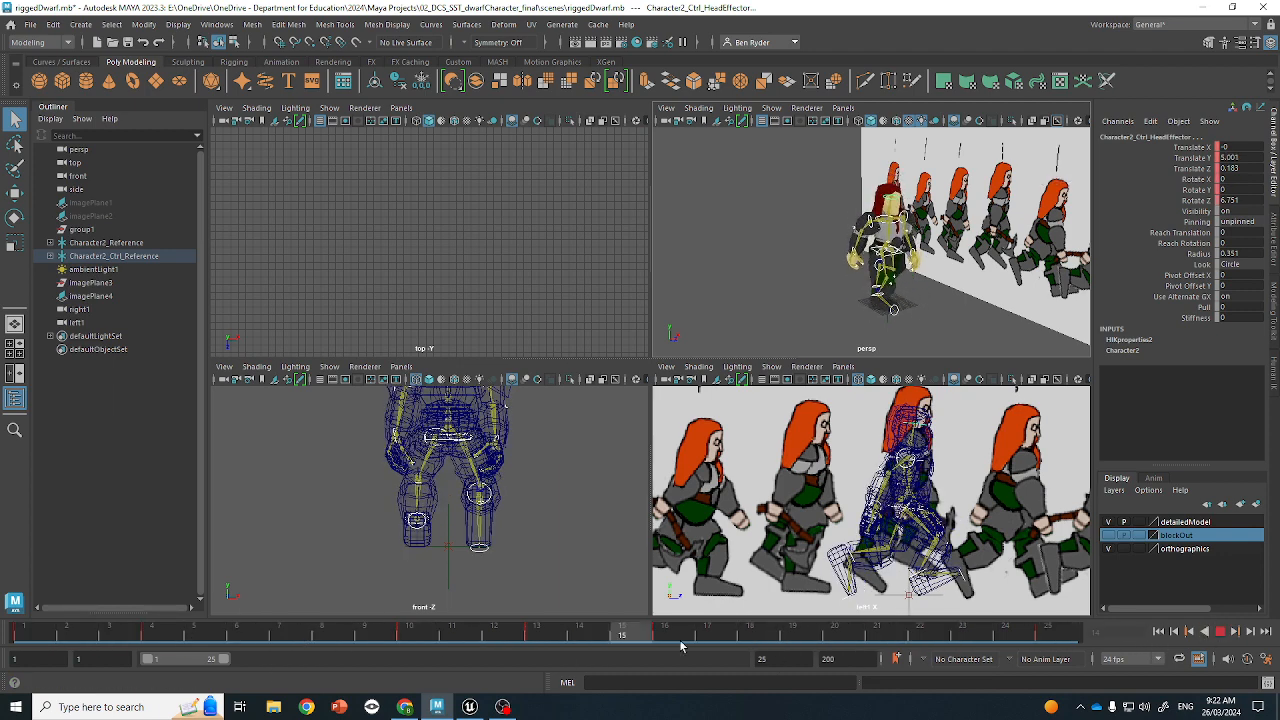
# Go to frame 22 and slide the walk-cycle image plane to Translate Z -9.813 so figure 22 sits behind the dwarf
pyautogui.click(923, 640)
pyautogui.keyDown('alt'); pyautogui.moveTo(944, 492); pyautogui.dragTo(886, 506, button='middle'); pyautogui.keyUp('alt')
pyautogui.scroll(-6, 856, 506)
pyautogui.click(856, 506)
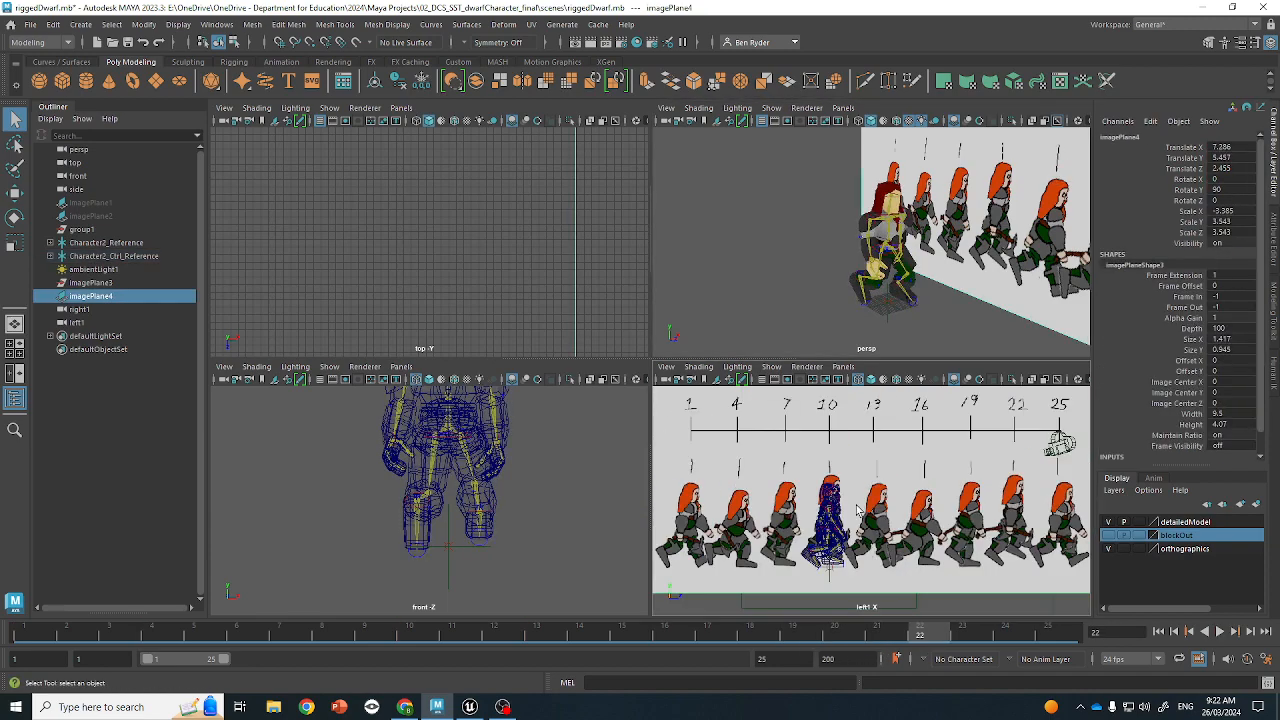
pyautogui.press('w')
pyautogui.moveTo(913, 498); pyautogui.dragTo(744, 498)
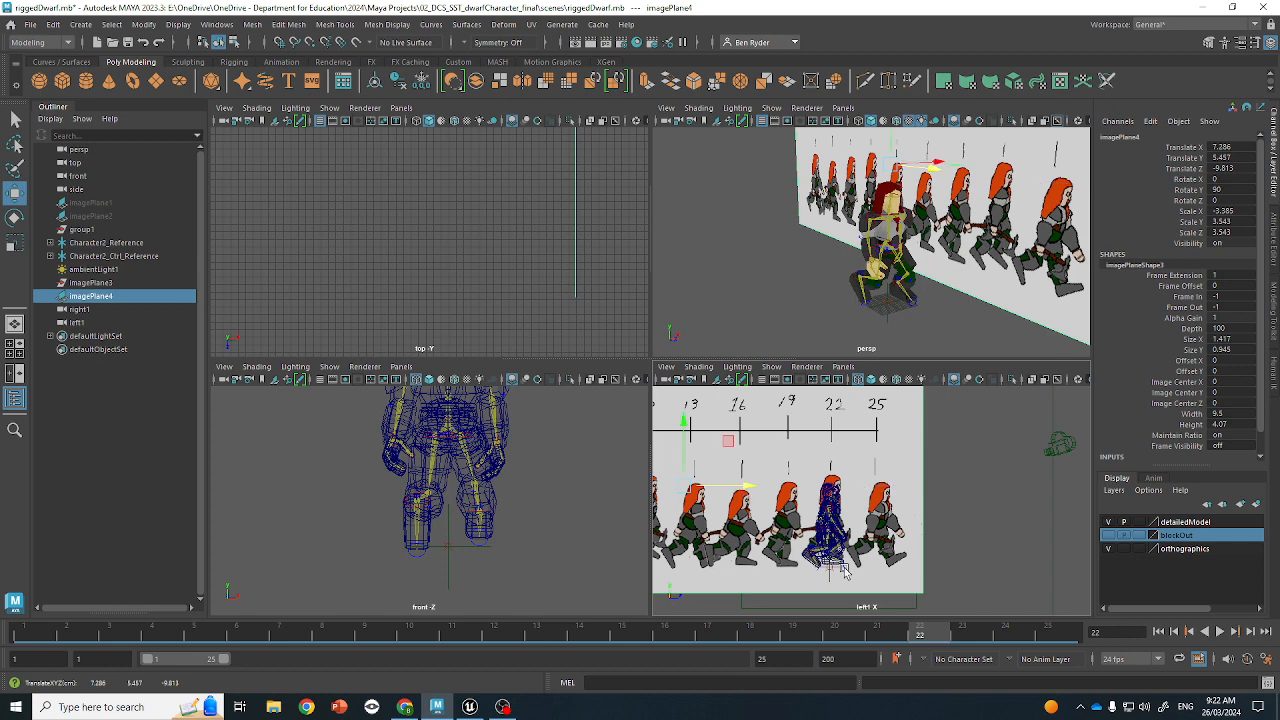
# Move the hips effector to Translate Y 3.067 and Translate Z -0.146 to match figure 22's body height
pyautogui.scroll(3, 790, 572)
pyautogui.press('q')
pyautogui.click(778, 569)
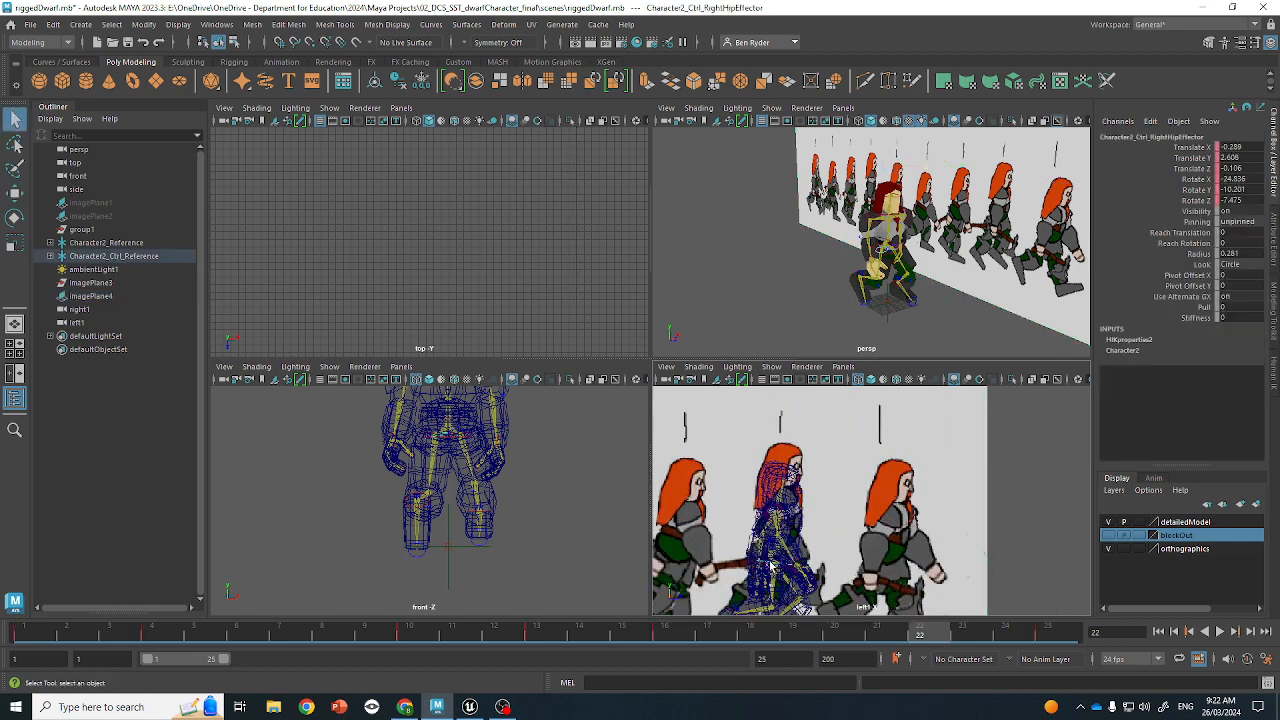
pyautogui.scroll(3, 771, 566)
pyautogui.press('w')
pyautogui.click(845, 515)
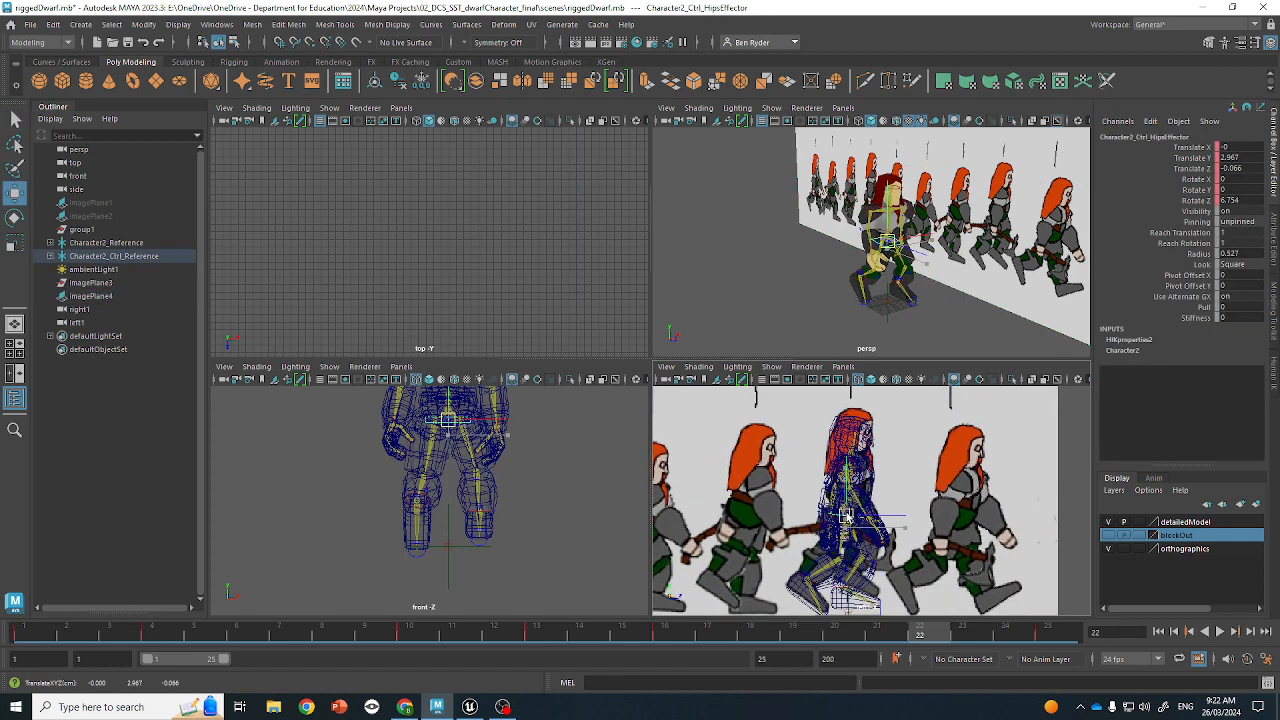
pyautogui.moveTo(846, 516); pyautogui.dragTo(842, 511)
pyautogui.press('q')
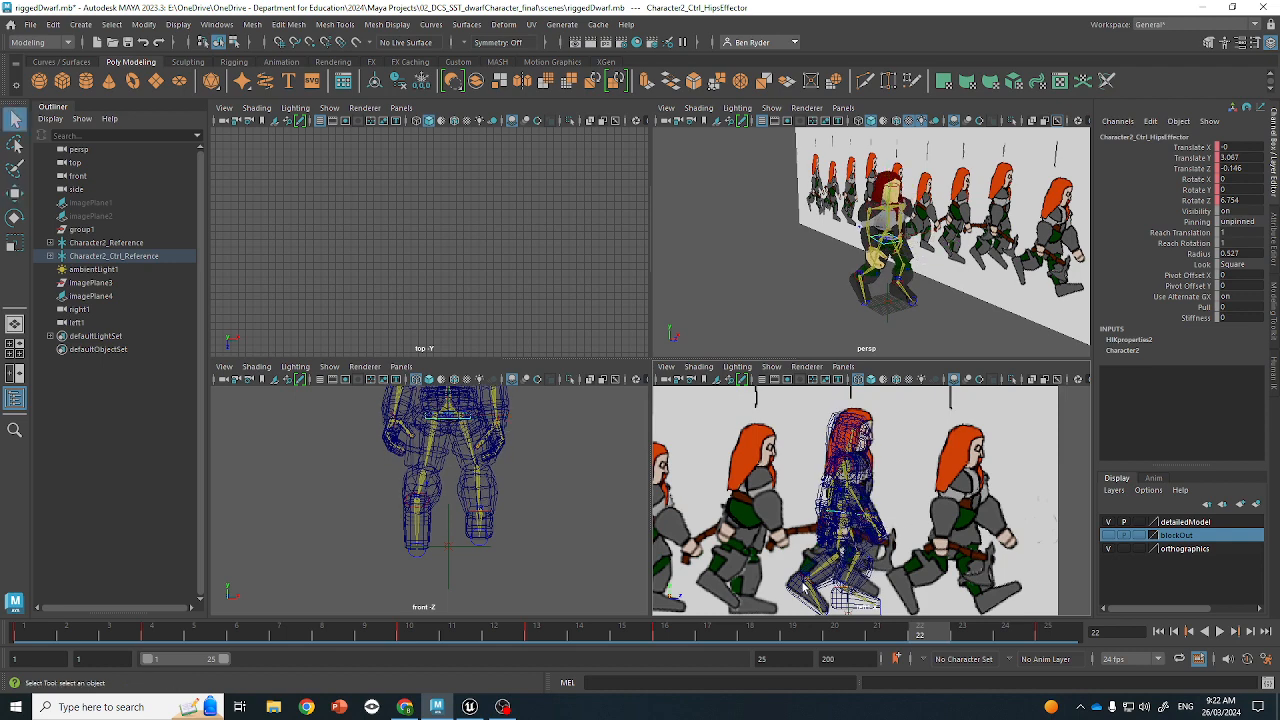
# Lift the left ankle effector to Translate Y 1.439 and rotate it to 24.539 in Rotate Z, matching figure 22's lifted foot
pyautogui.click(418, 494)
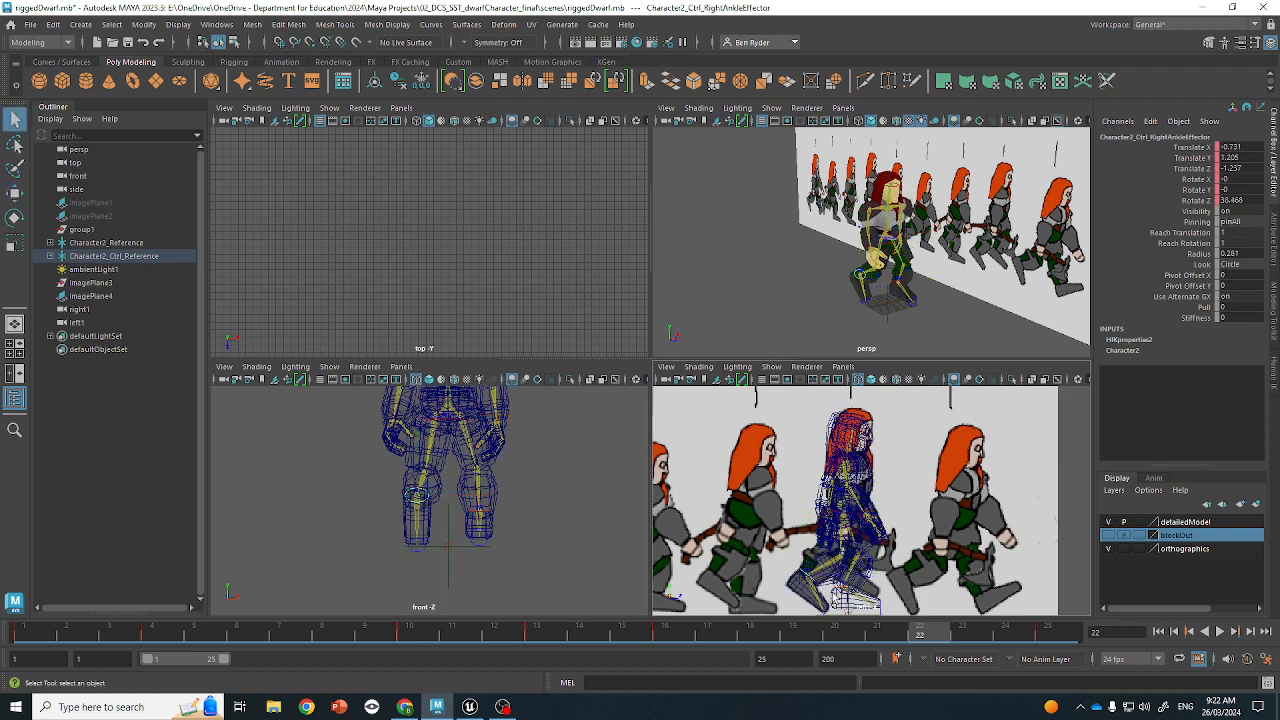
pyautogui.click(840, 596)
pyautogui.press('w')
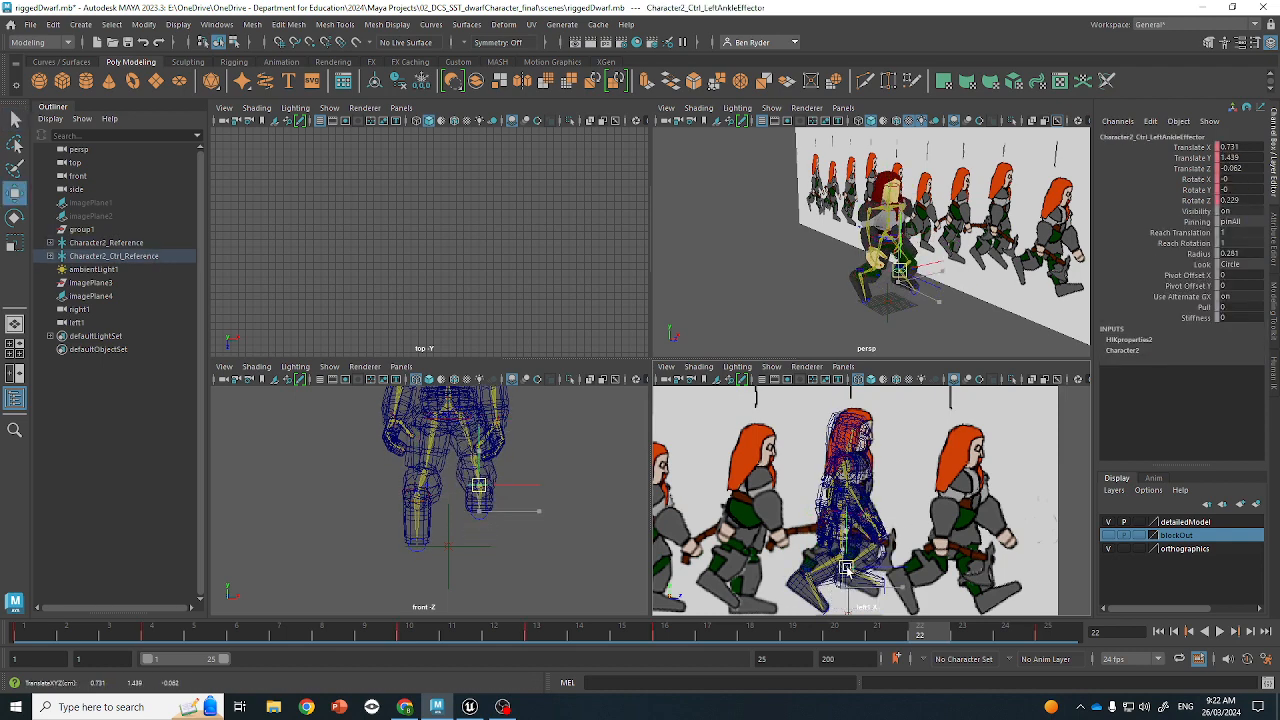
pyautogui.press('e')
pyautogui.moveTo(897, 588); pyautogui.dragTo(848, 566)
pyautogui.press('w')
pyautogui.press('q')
pyautogui.click(930, 303)
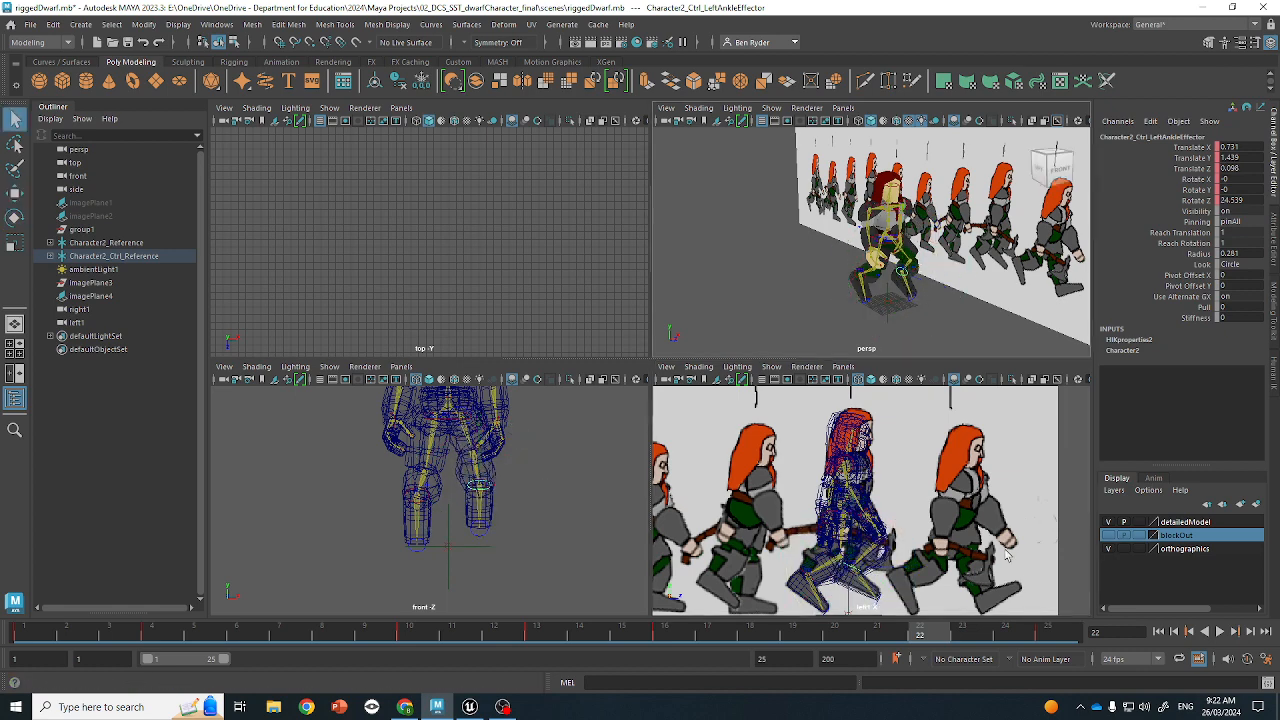
# Play back the walk cycle, stop it and return to frame 22
pyautogui.click(1219, 631)
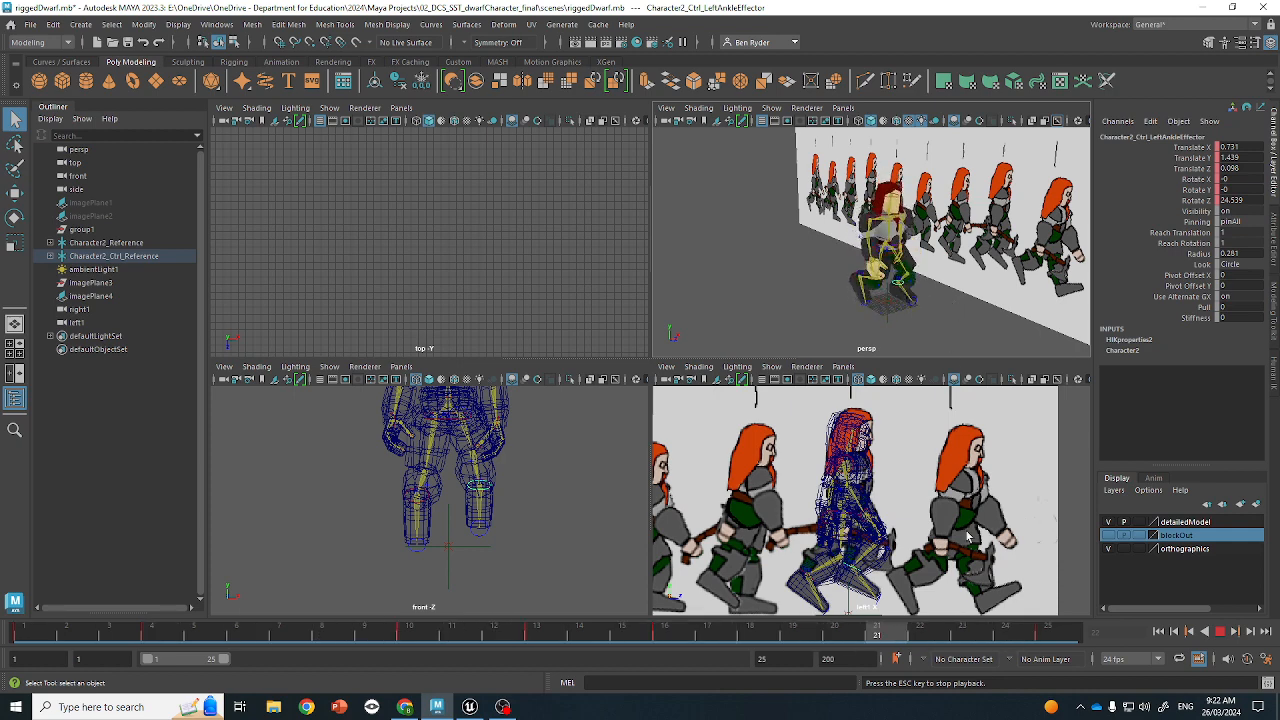
pyautogui.click(1219, 631)
pyautogui.moveTo(846, 632); pyautogui.dragTo(914, 632)
# Raise the hips effector at frame 22 to about 3.09 in Translate Y so the body lines up with figure 22
pyautogui.click(838, 527)
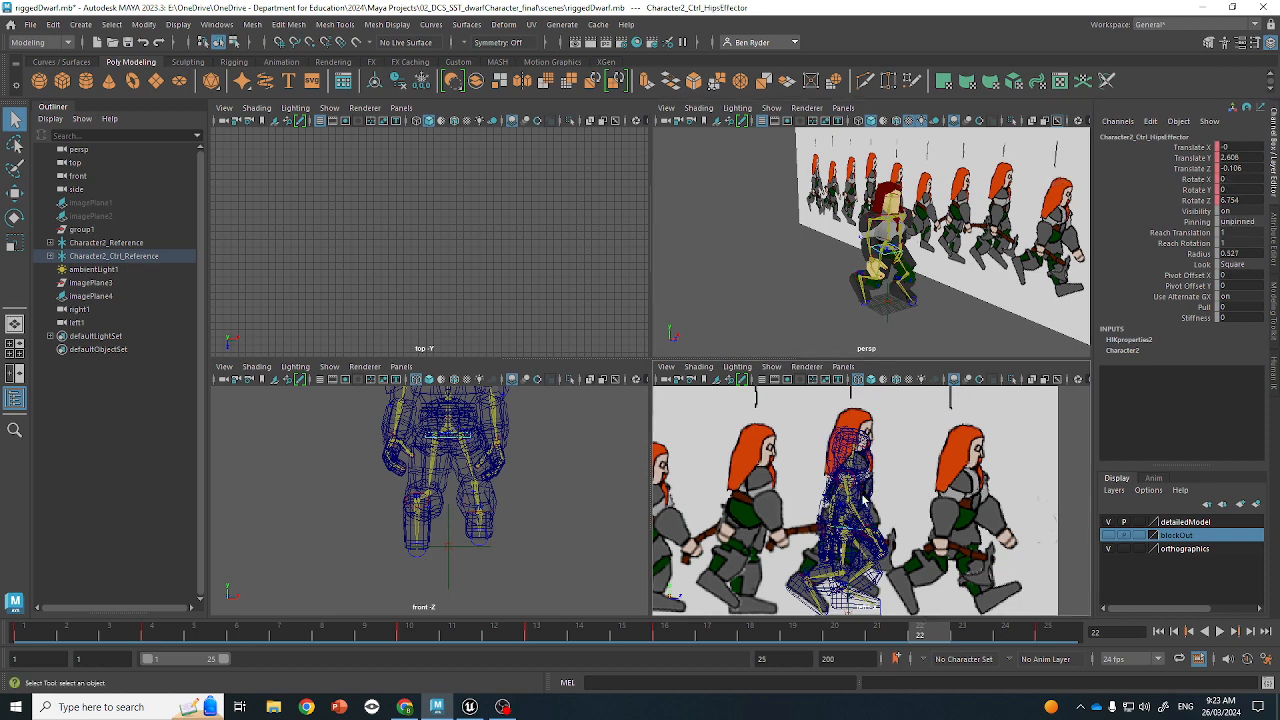
pyautogui.press('w')
pyautogui.moveTo(845, 530); pyautogui.dragTo(846, 515)
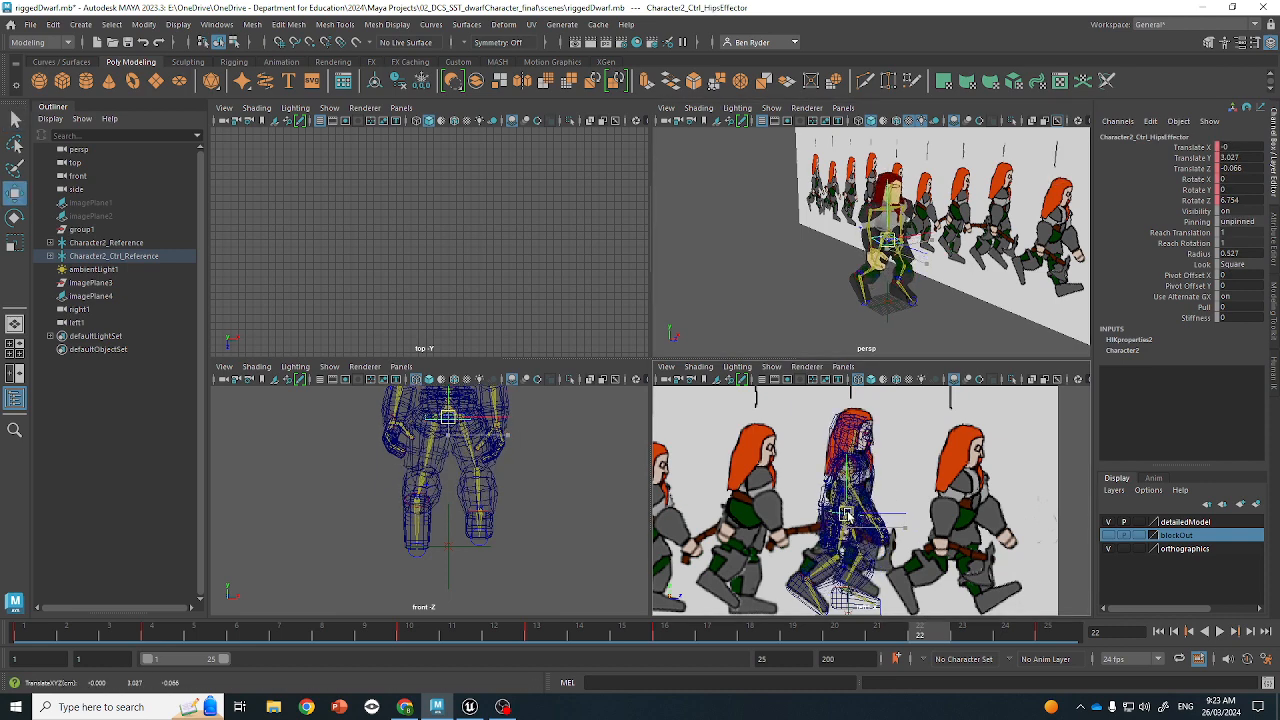
# Raise the left ankle effector and tilt the foot downward to match figure 22's lifted passing leg
pyautogui.press('q')
pyautogui.click(841, 588)
pyautogui.press('w')
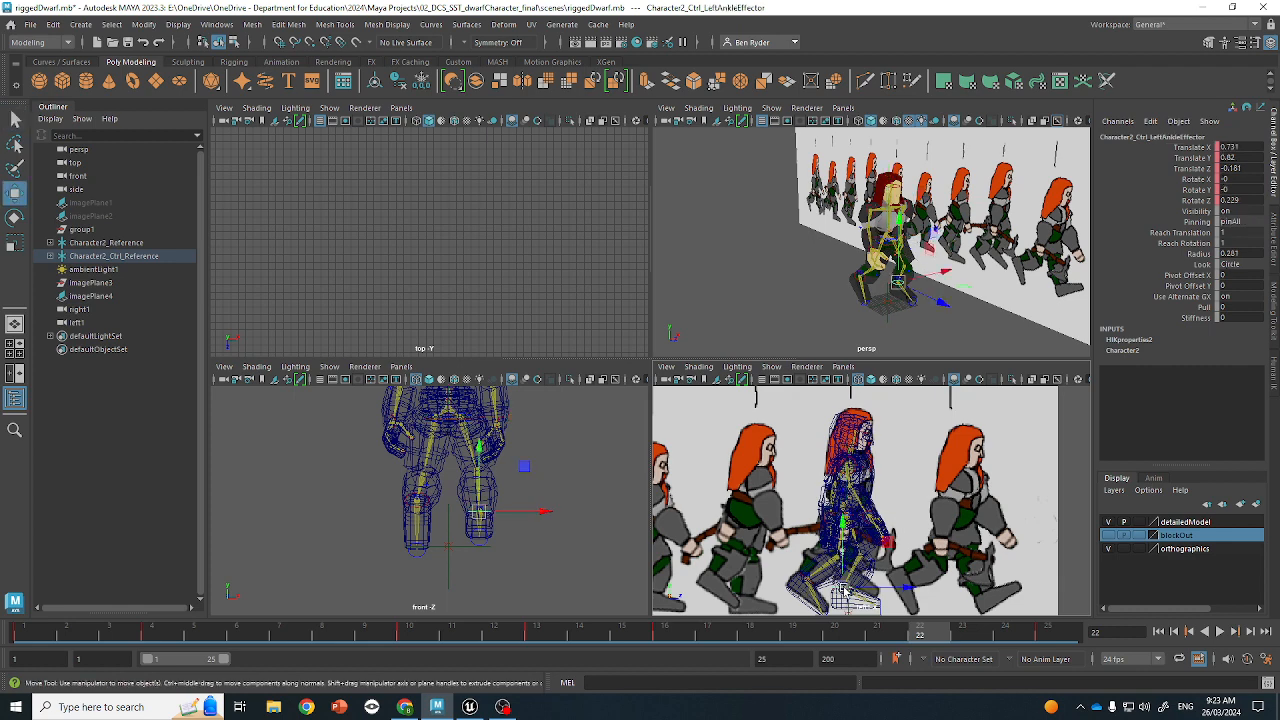
pyautogui.moveTo(843, 589); pyautogui.dragTo(846, 569)
pyautogui.press('e')
pyautogui.moveTo(888, 529); pyautogui.dragTo(855, 560)
pyautogui.press('w')
# Select all of the dwarf's control effectors and key the full pose at frame 22
pyautogui.press('q')
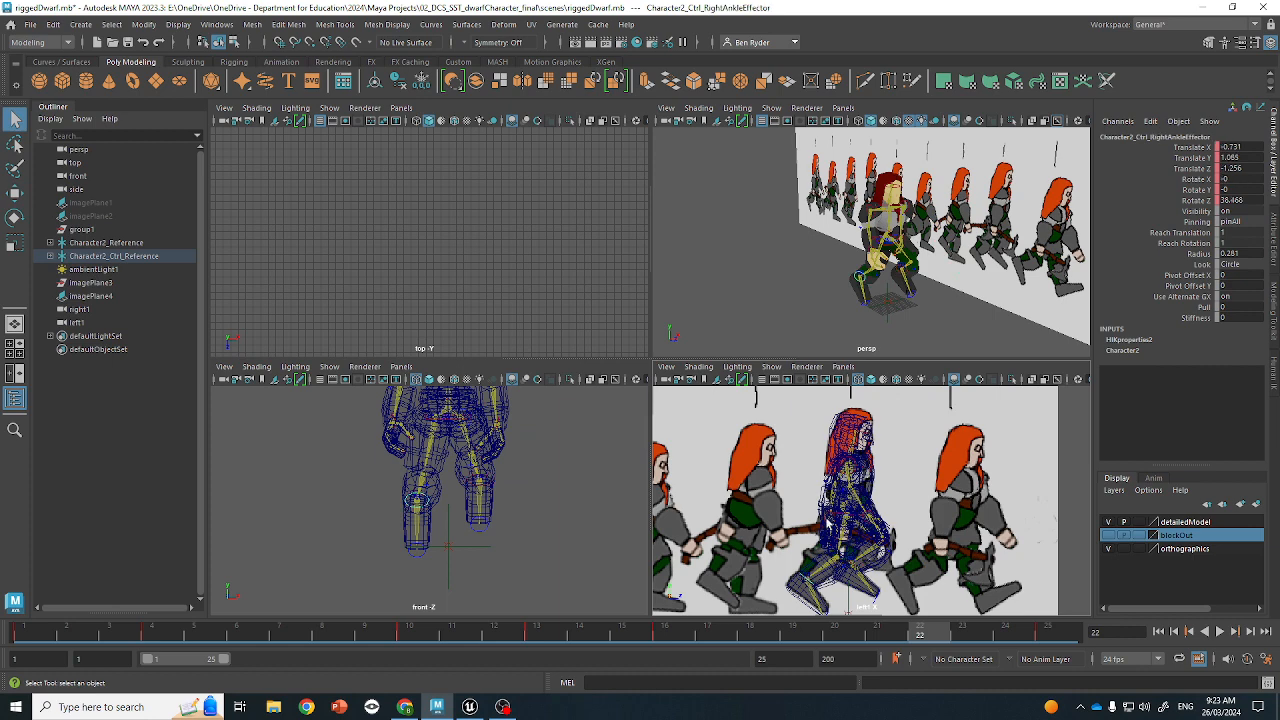
pyautogui.press('w')
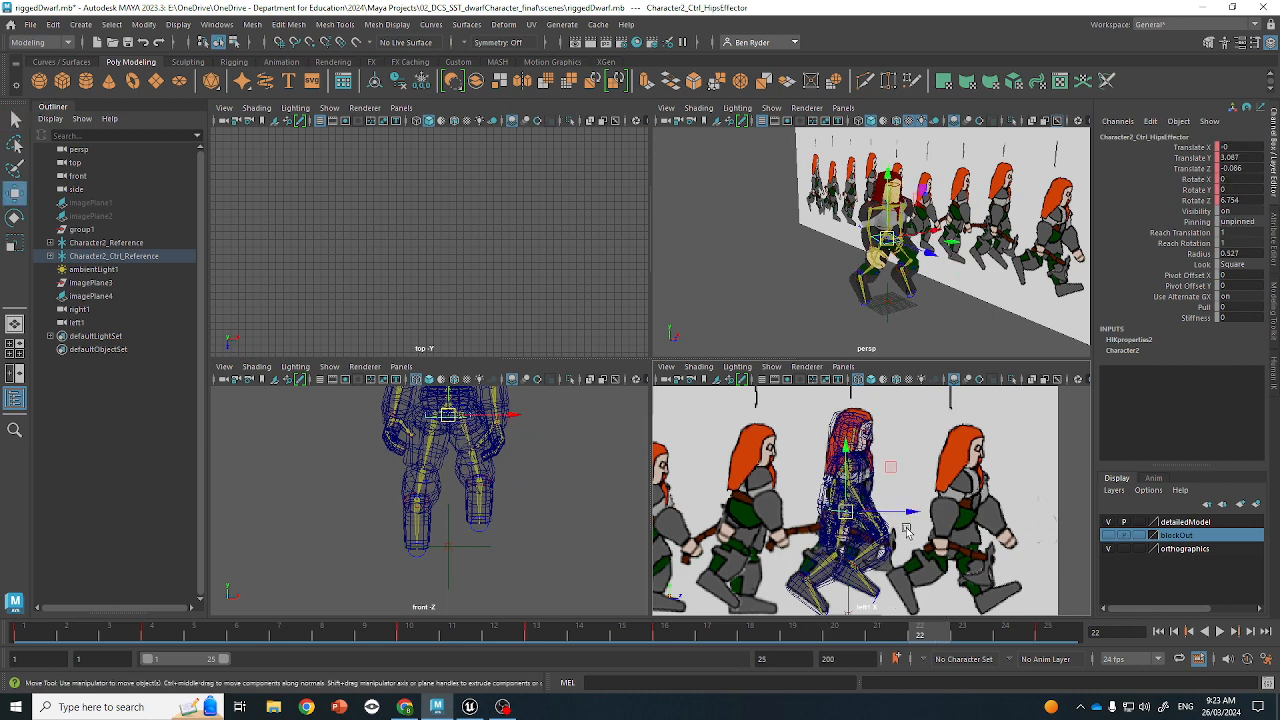
pyautogui.moveTo(969, 641); pyautogui.dragTo(969, 641)
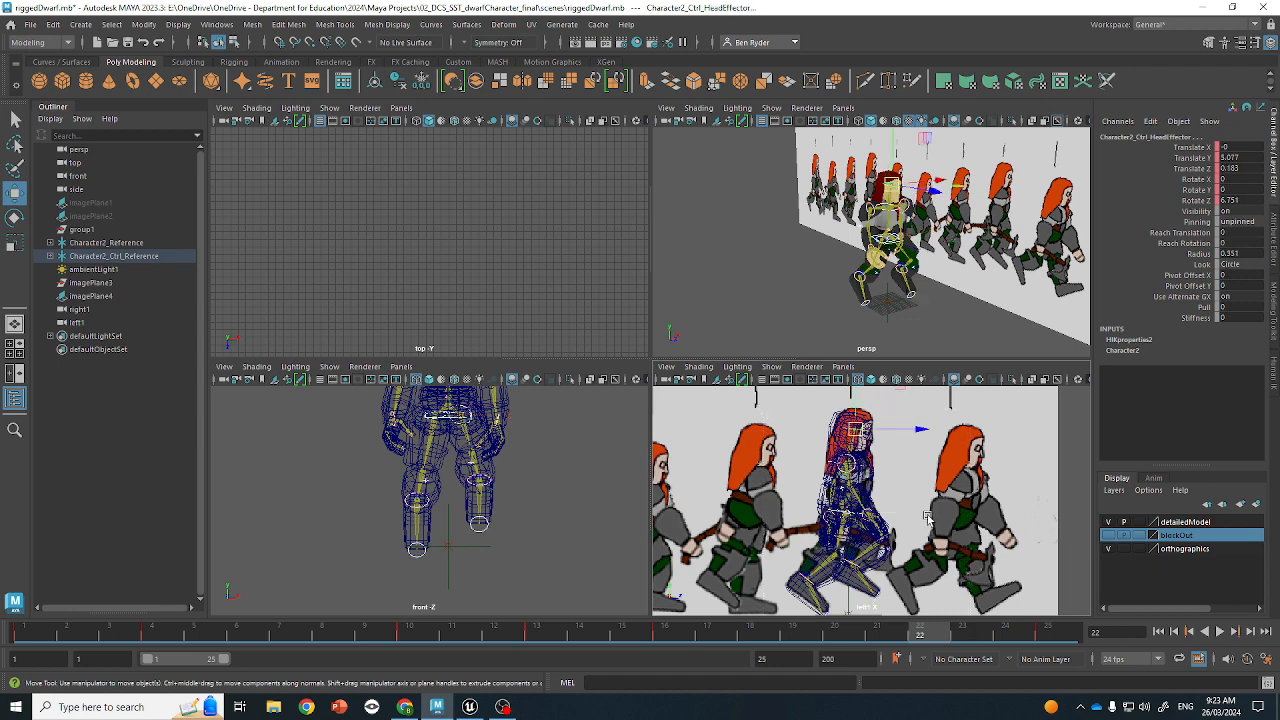
# Play back the complete walk cycle, examine it from behind and from the side, then stop and clear the selection
pyautogui.click(1220, 633)
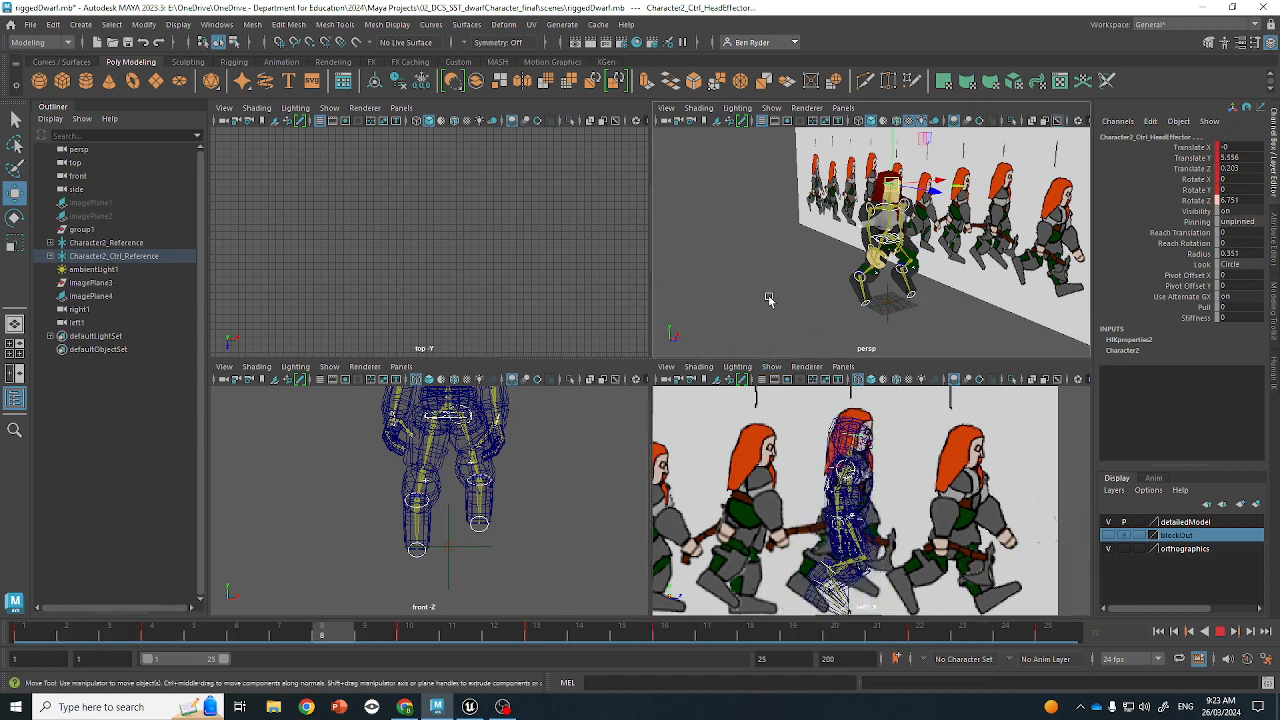
pyautogui.click(838, 289)
pyautogui.keyDown('alt'); pyautogui.moveTo(838, 289); pyautogui.dragTo(983, 261); pyautogui.keyUp('alt')
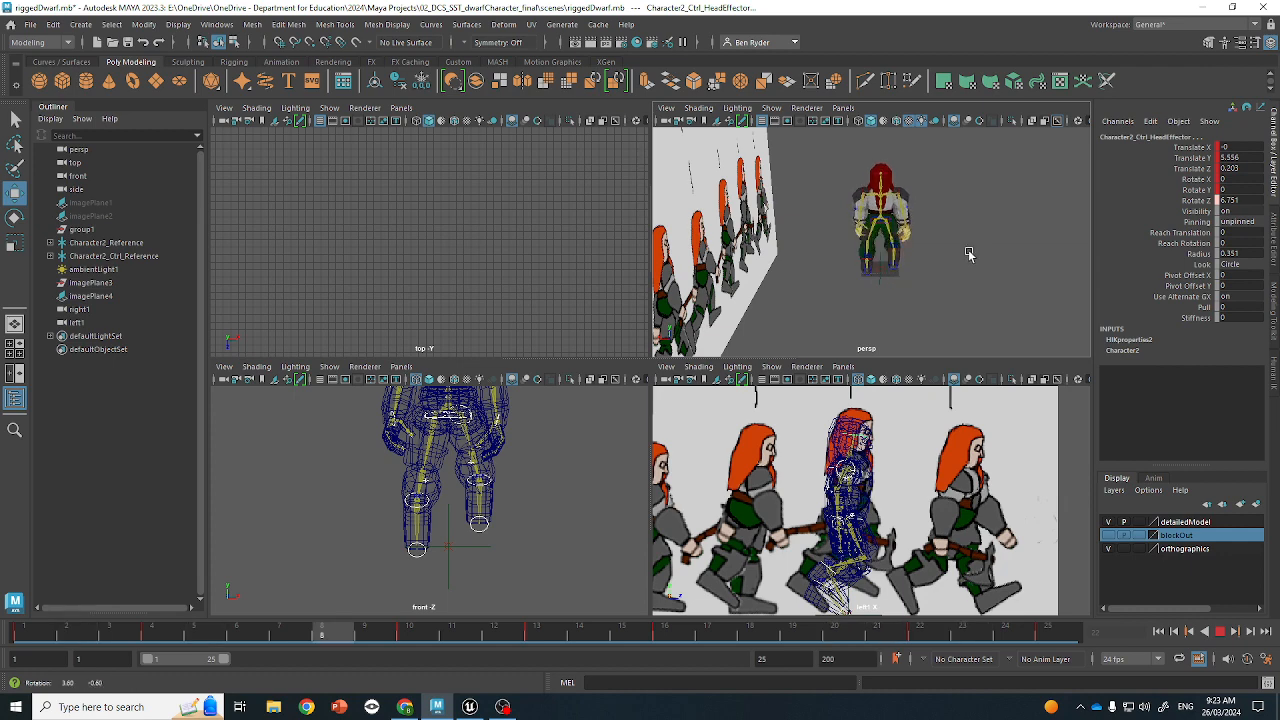
pyautogui.keyDown('alt'); pyautogui.moveTo(968, 251); pyautogui.dragTo(835, 260); pyautogui.keyUp('alt')
pyautogui.click(1221, 632)
pyautogui.click(904, 446)
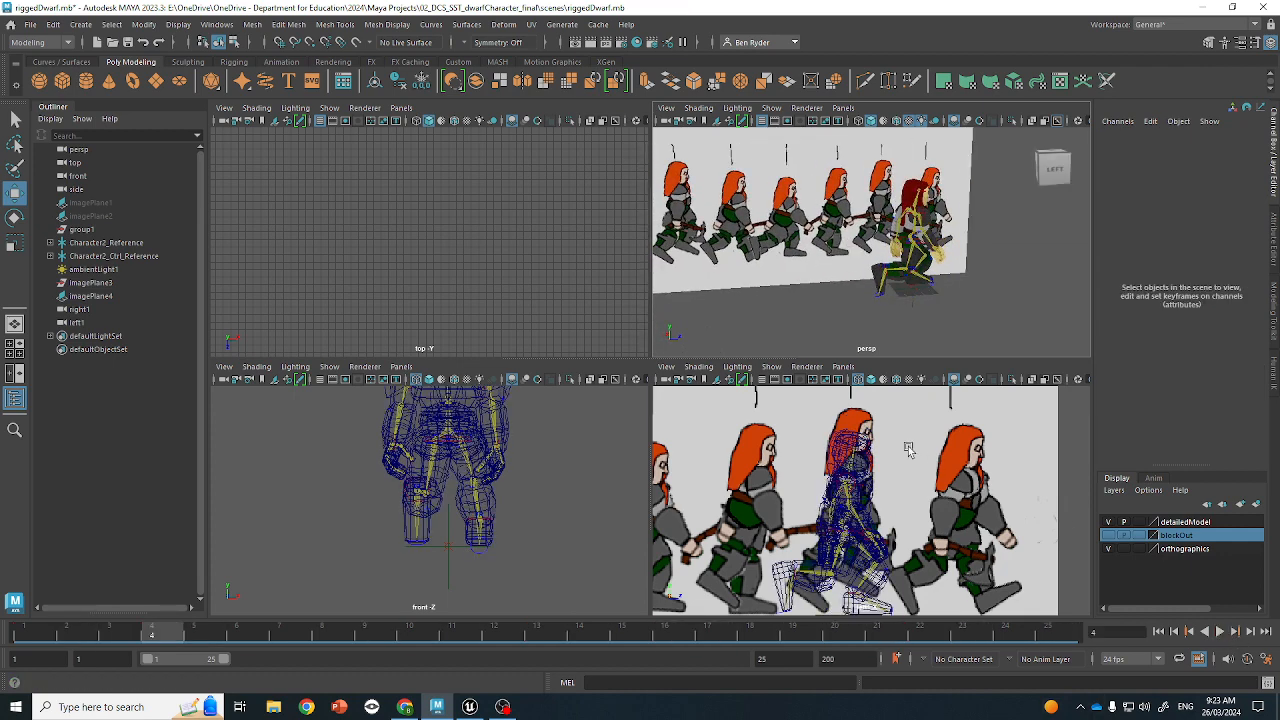
# Slide the walk cycle reference image plane to about 5.49 in Translate Z so figure 7 sits behind the dwarf
pyautogui.scroll(-4, 904, 447)
pyautogui.keyDown('alt'); pyautogui.moveTo(890, 468); pyautogui.dragTo(982, 534, button='middle'); pyautogui.keyUp('alt')
pyautogui.scroll(2, 982, 534)
pyautogui.click(866, 485)
pyautogui.scroll(-2, 870, 488)
pyautogui.keyDown('alt'); pyautogui.moveTo(909, 475); pyautogui.dragTo(995, 455, button='middle'); pyautogui.keyUp('alt')
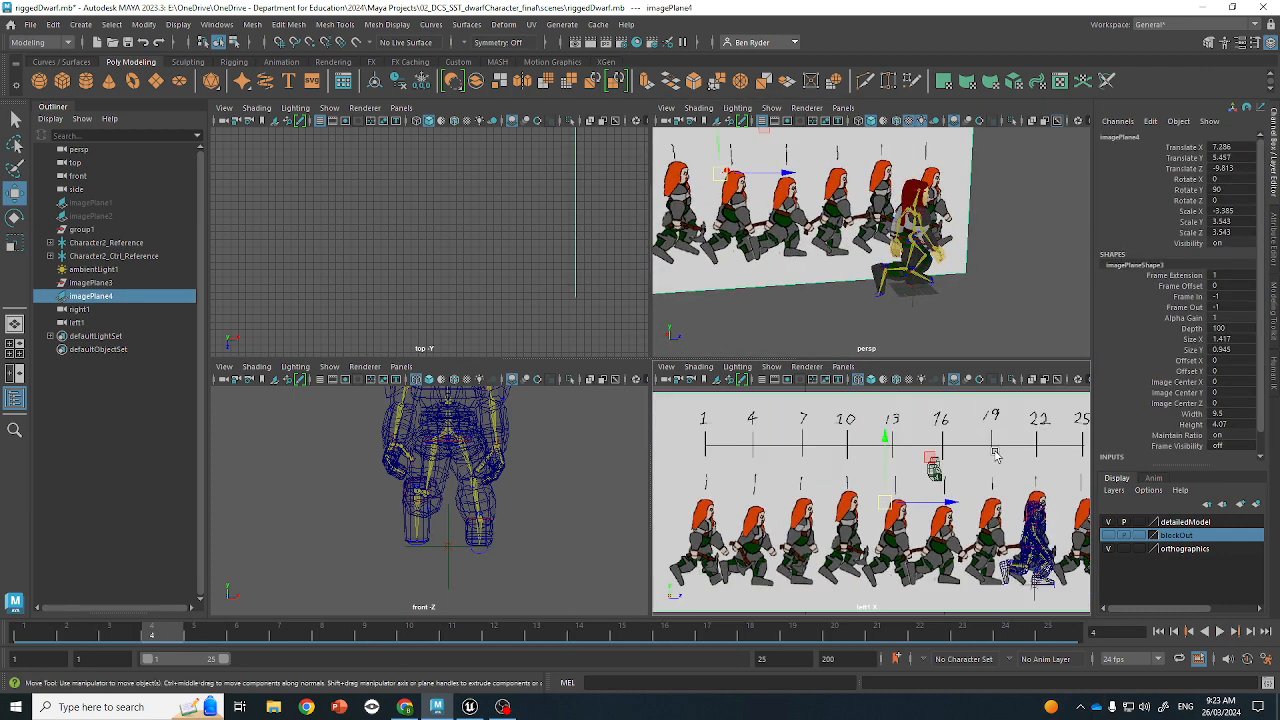
pyautogui.moveTo(957, 502); pyautogui.dragTo(1176, 533)
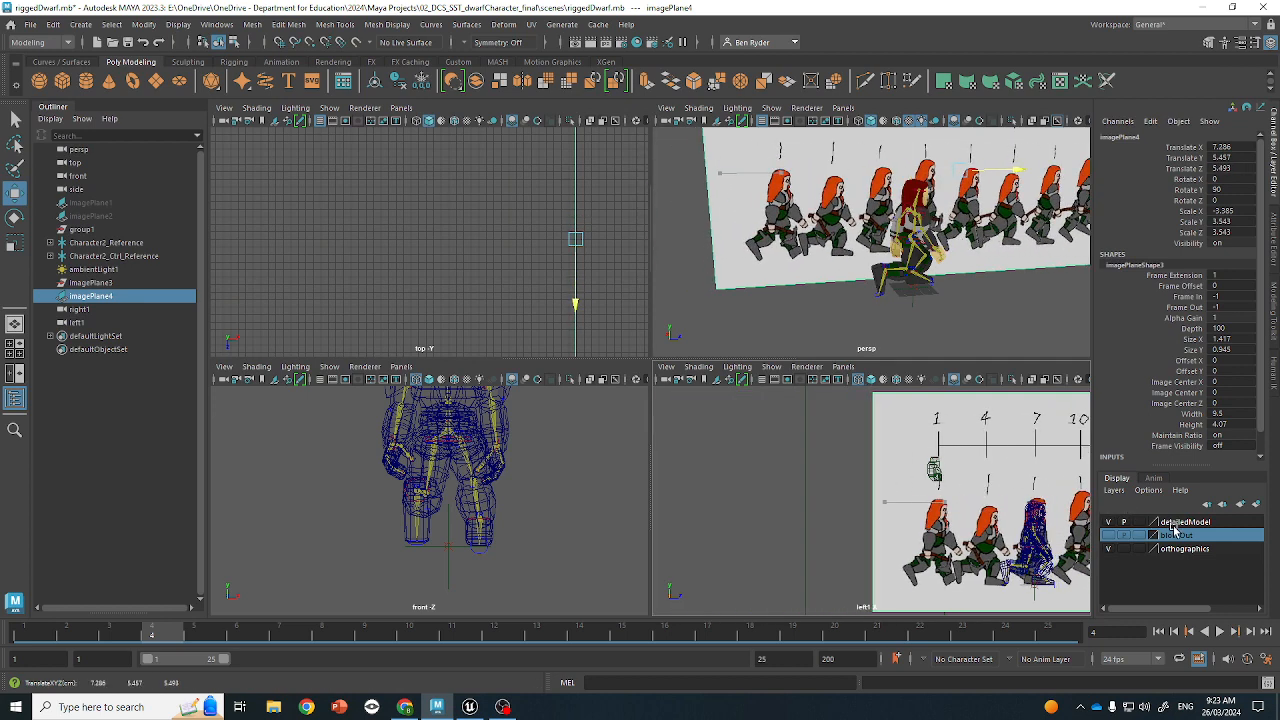
# Raise the hips effector at frame 4 to about 2.67 in Translate Y to fit the body to the reference figure
pyautogui.click(918, 250)
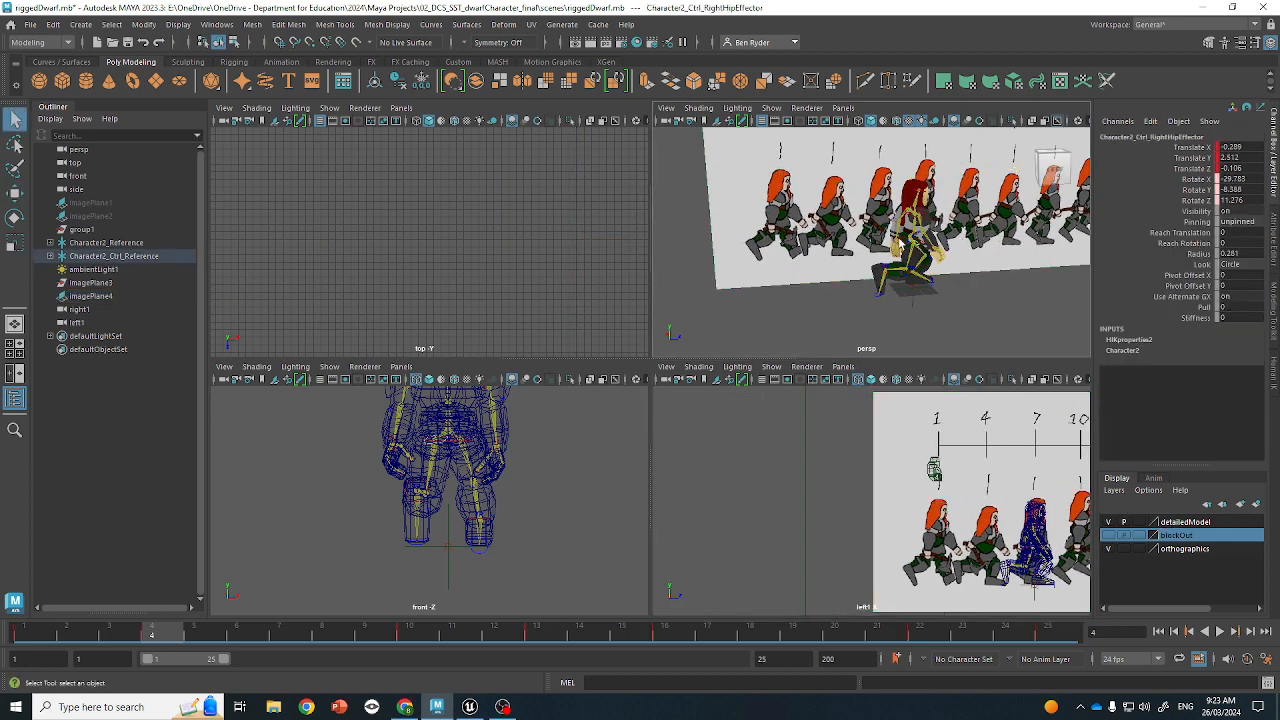
pyautogui.press('w')
pyautogui.scroll(4, 900, 492)
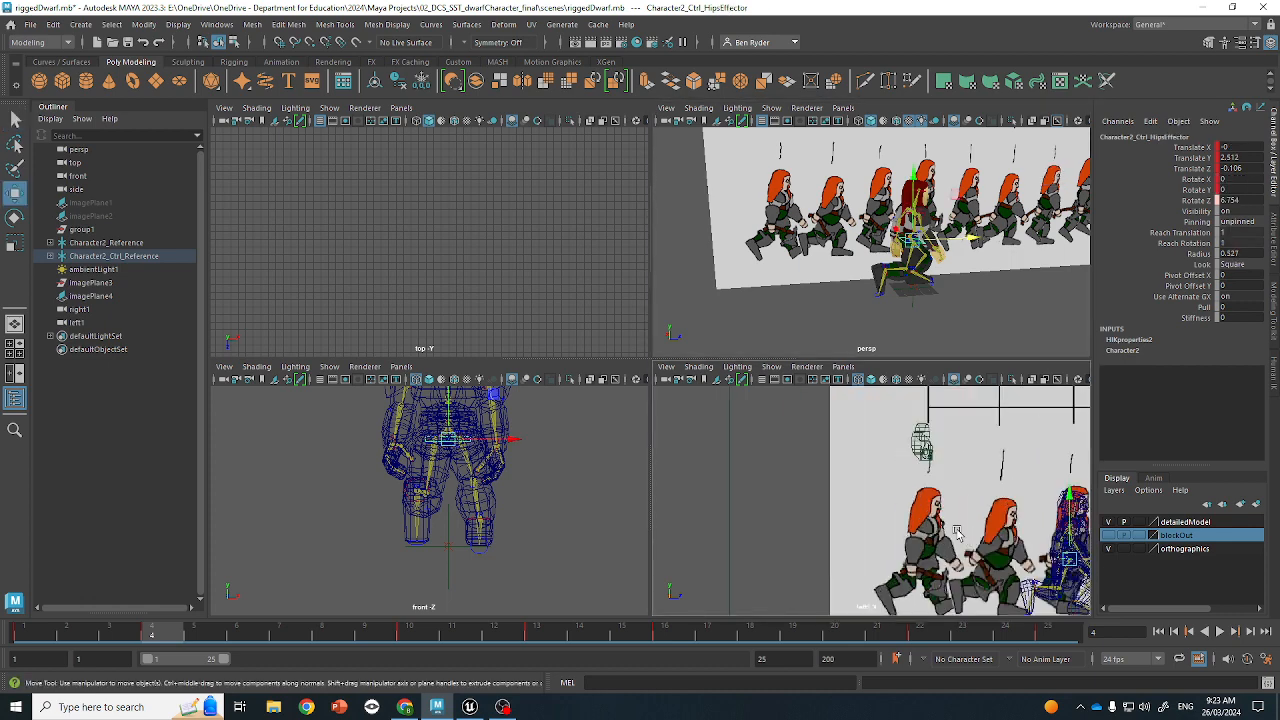
pyautogui.scroll(2, 850, 490)
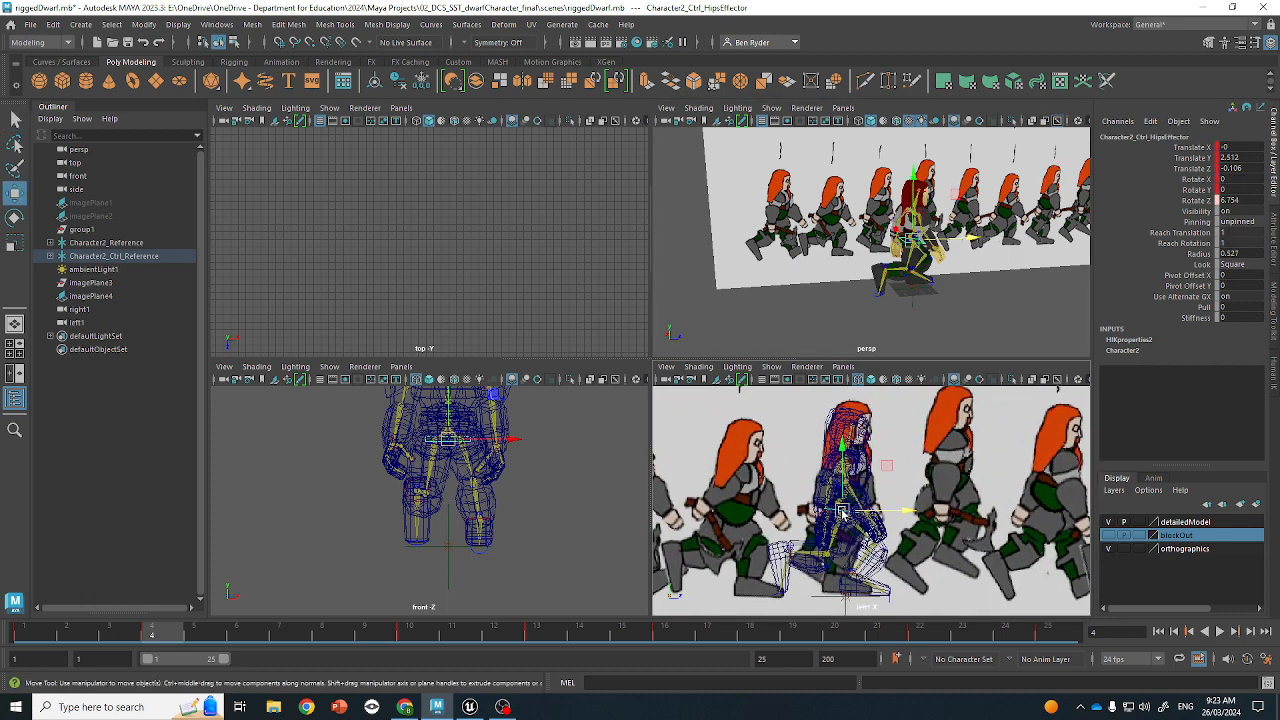
pyautogui.moveTo(845, 516); pyautogui.dragTo(845, 505)
pyautogui.press('q')
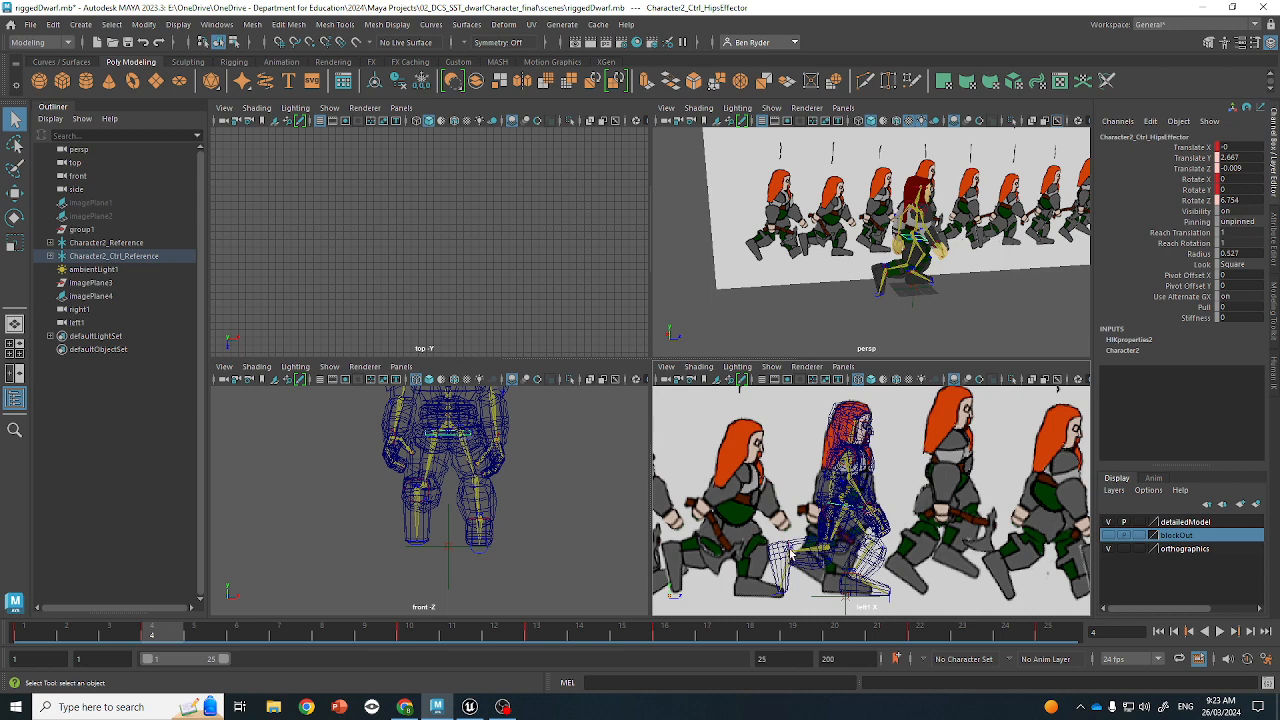
# Shift the left ankle effector back to about 0.06 in Translate Z at frame 4
pyautogui.click(854, 582)
pyautogui.click(851, 579)
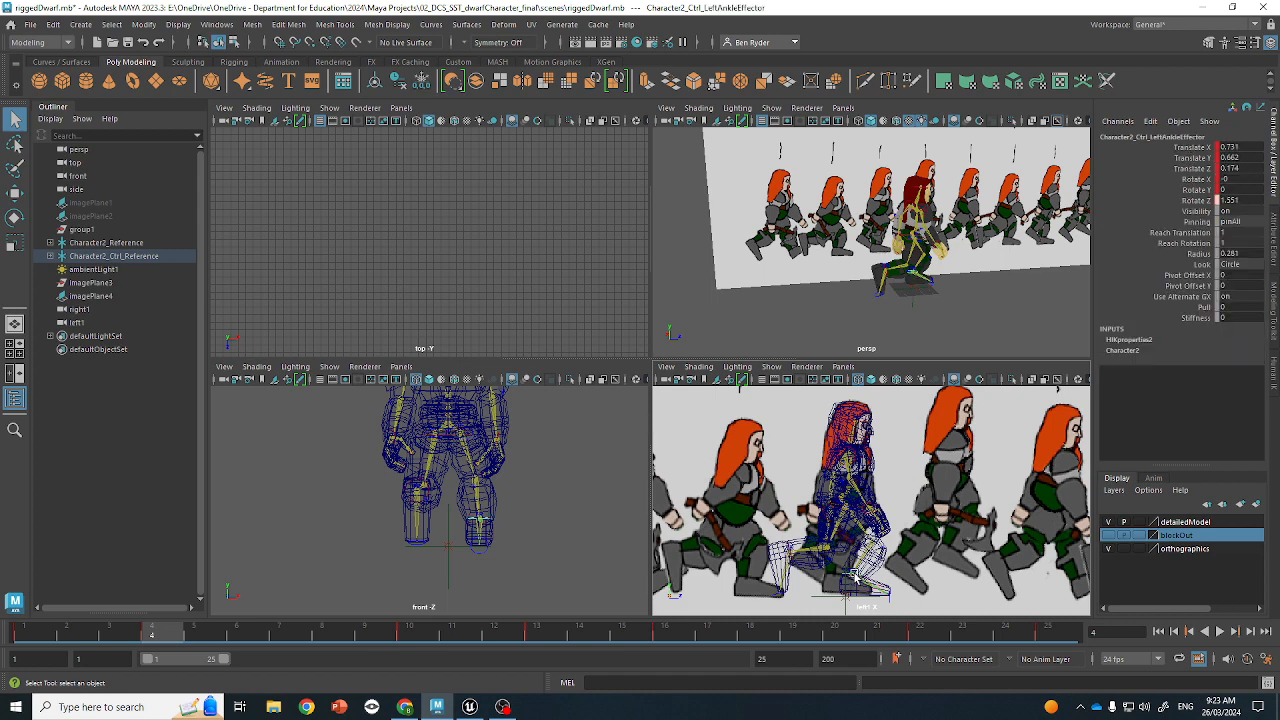
pyautogui.press('w')
pyautogui.press('q')
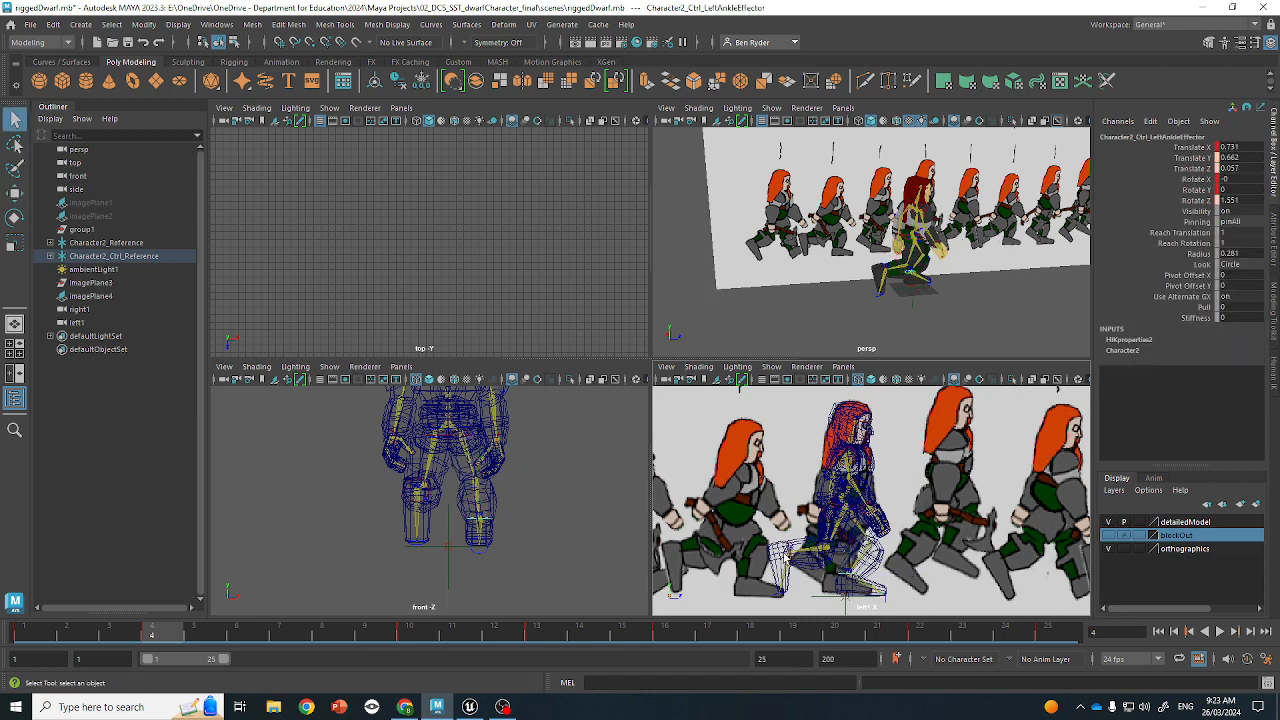
# Lift the right ankle effector to about 1.32 in Translate Y and rotate the foot to about 33 in Rotate Z
pyautogui.press('w')
pyautogui.moveTo(792, 556); pyautogui.dragTo(805, 548)
pyautogui.press('e')
pyautogui.moveTo(816, 494); pyautogui.dragTo(818, 487)
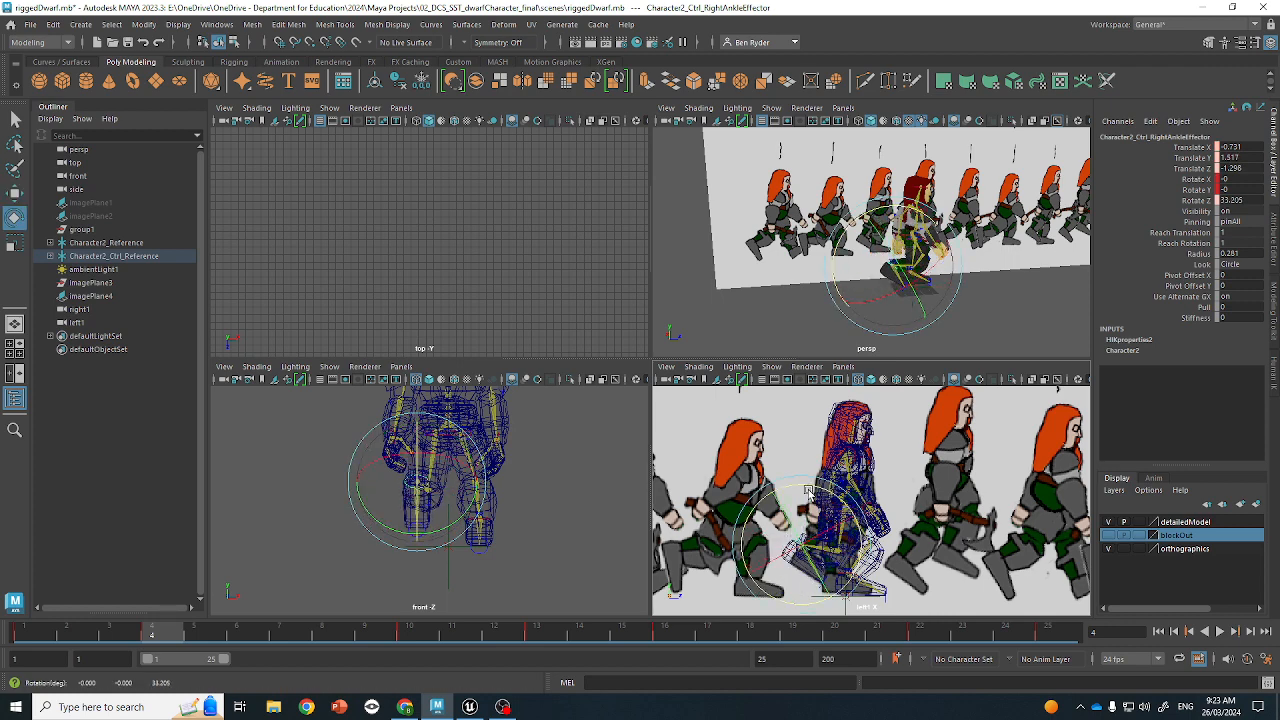
pyautogui.press('q')
# Refine the pose, select all of the dwarf's control effectors, key them at frame 4 and view the dwarf from the front
pyautogui.press('w')
pyautogui.moveTo(820, 556); pyautogui.dragTo(940, 632)
pyautogui.press('q')
pyautogui.press('w')
pyautogui.press('q')
pyautogui.press('w')
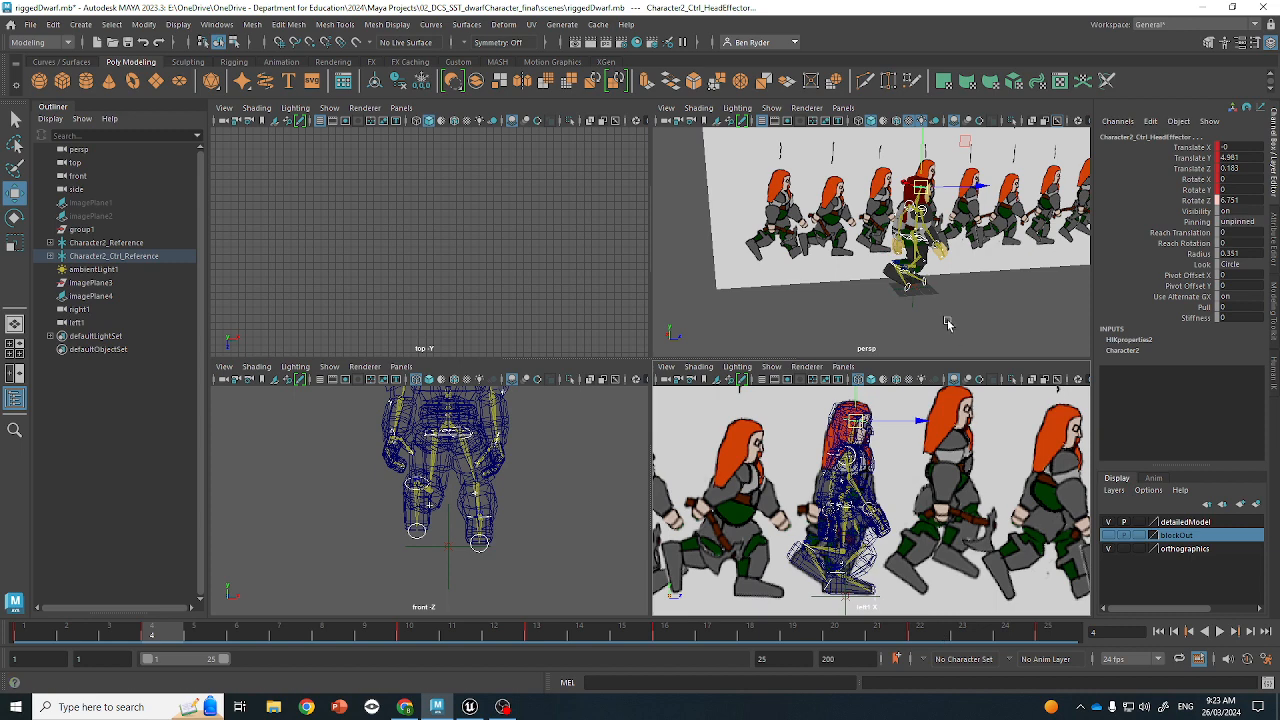
pyautogui.keyDown('alt'); pyautogui.moveTo(953, 318); pyautogui.dragTo(788, 297); pyautogui.keyUp('alt')
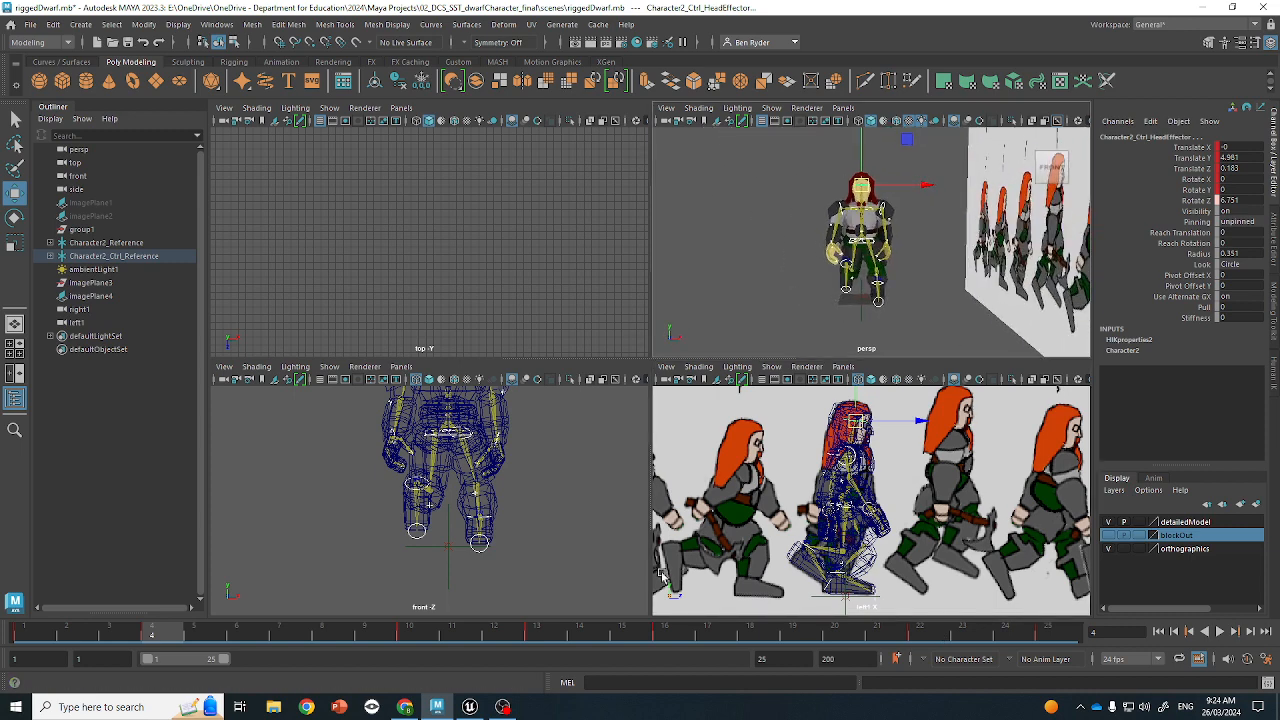
# Go to frame 7, then rotate and raise the right ankle effector to match figure 7's lifted rear leg
pyautogui.moveTo(186, 632); pyautogui.dragTo(308, 646)
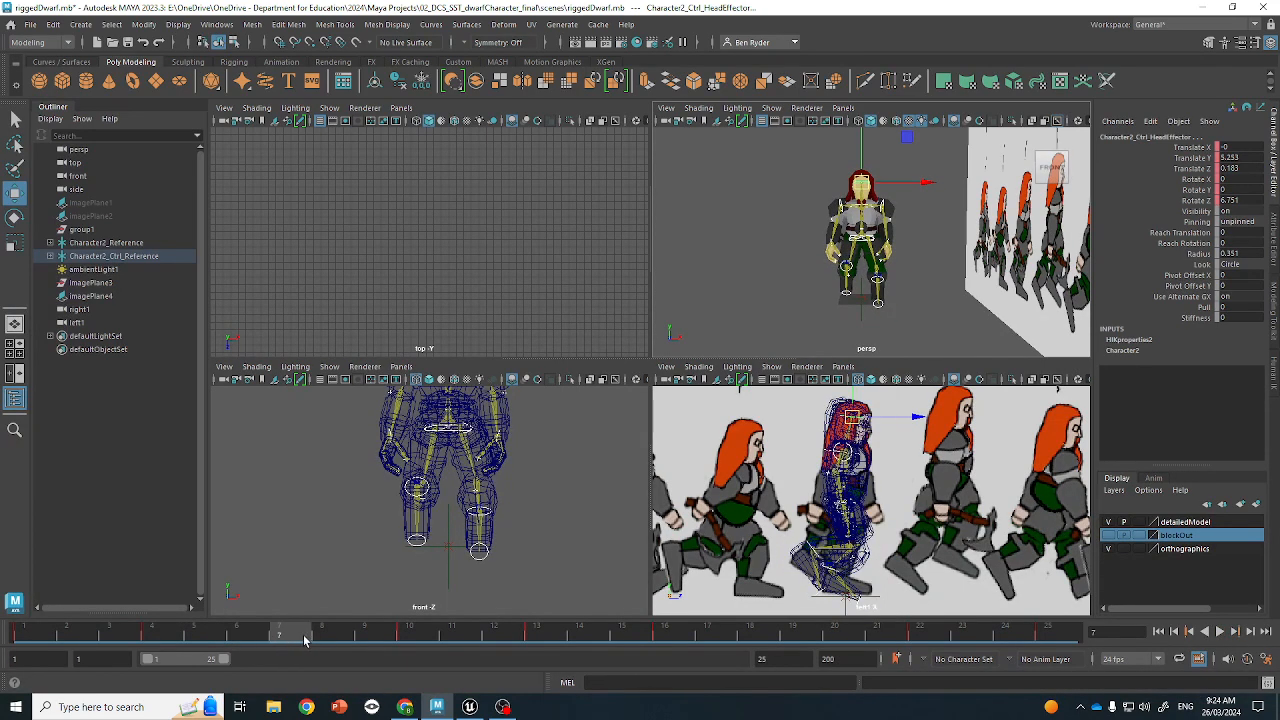
pyautogui.scroll(-2, 1072, 197)
pyautogui.keyDown('alt'); pyautogui.moveTo(947, 246); pyautogui.dragTo(1010, 250); pyautogui.keyUp('alt')
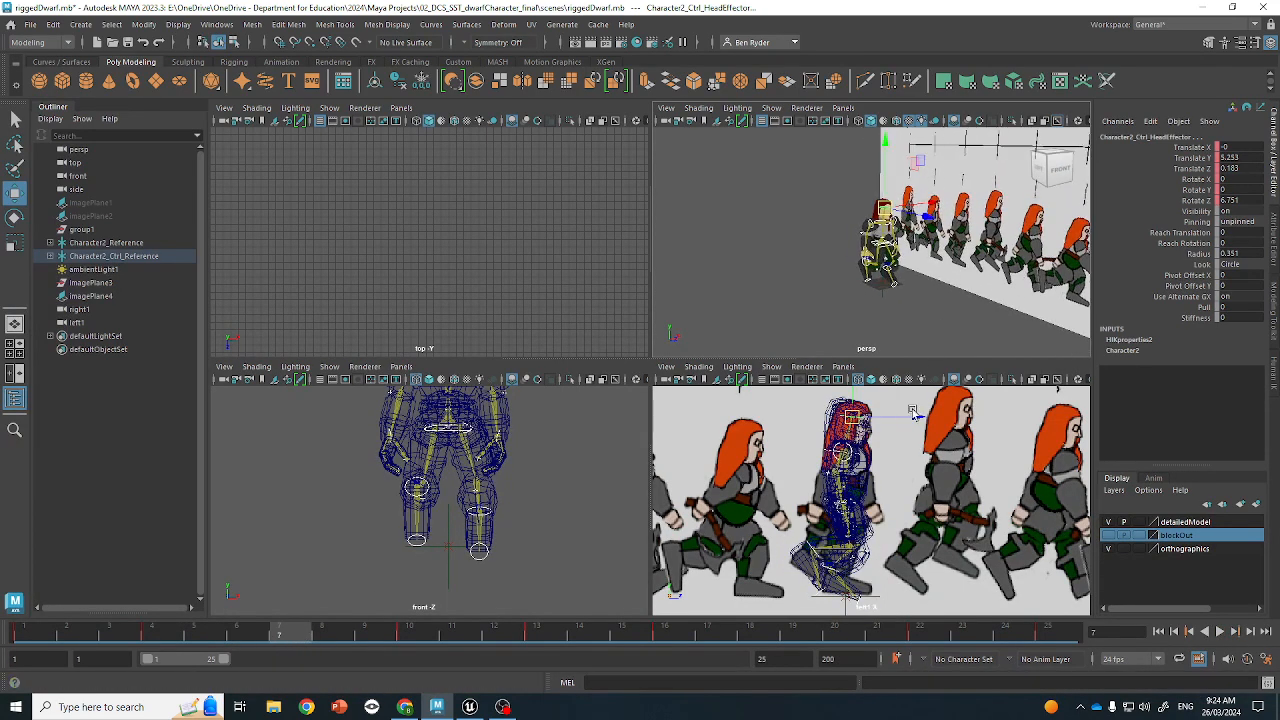
pyautogui.scroll(-6, 752, 515)
pyautogui.scroll(3, 752, 515)
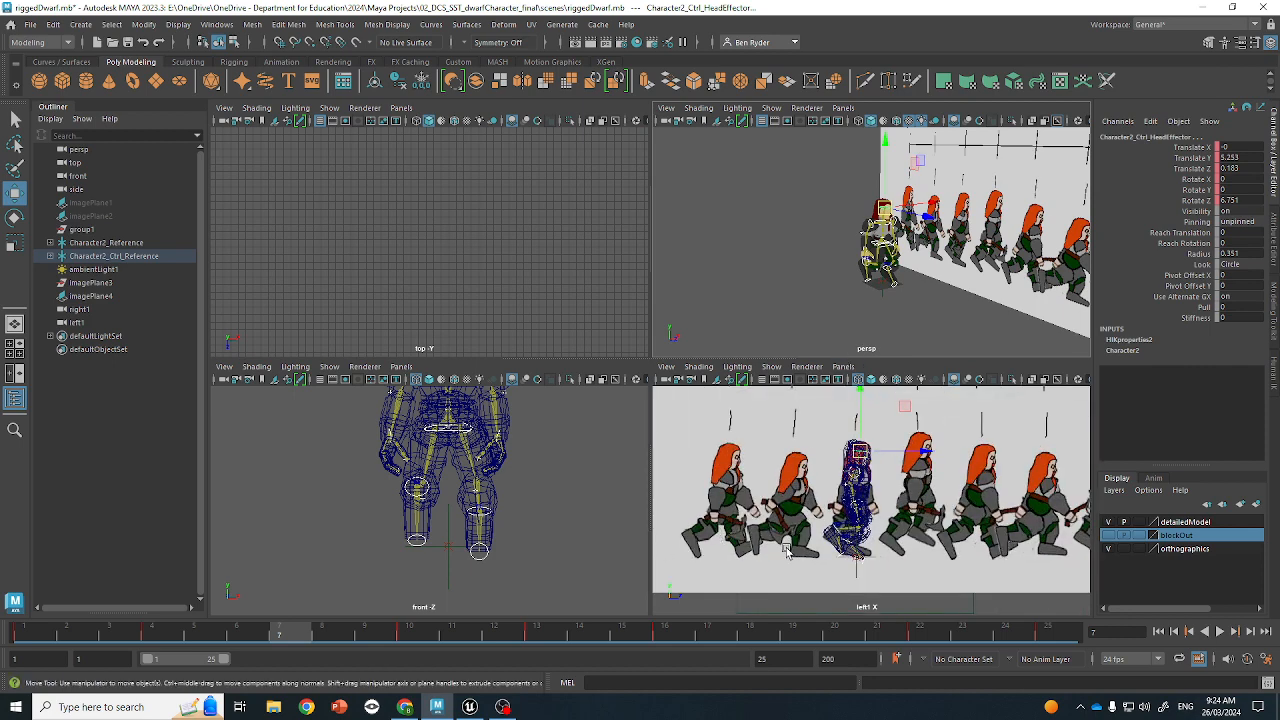
pyautogui.scroll(3, 844, 506)
pyautogui.press('q')
pyautogui.click(815, 548)
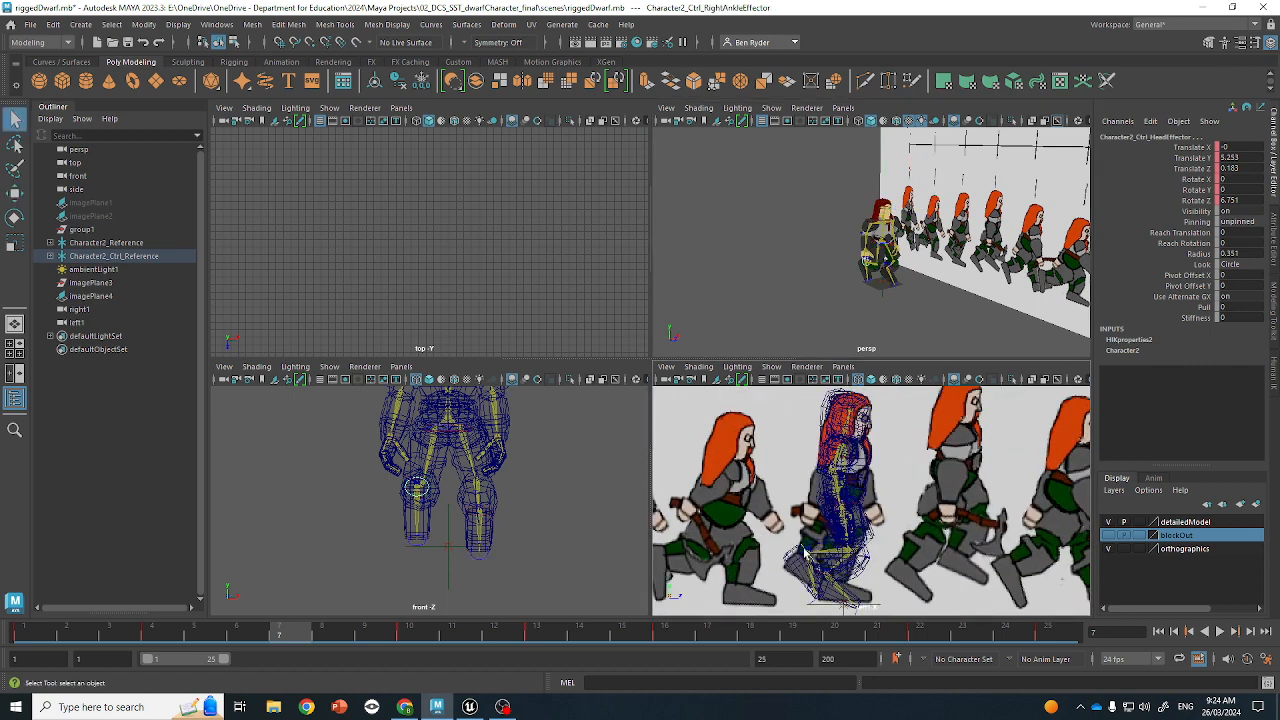
pyautogui.press('e')
pyautogui.moveTo(830, 508); pyautogui.dragTo(805, 502)
pyautogui.press('w')
pyautogui.moveTo(803, 560); pyautogui.dragTo(797, 553)
# Level the left foot to about -1.8 in Rotate Z and shift its ankle effector forward to about -0.34 in Translate Z
pyautogui.press('q')
pyautogui.click(832, 578)
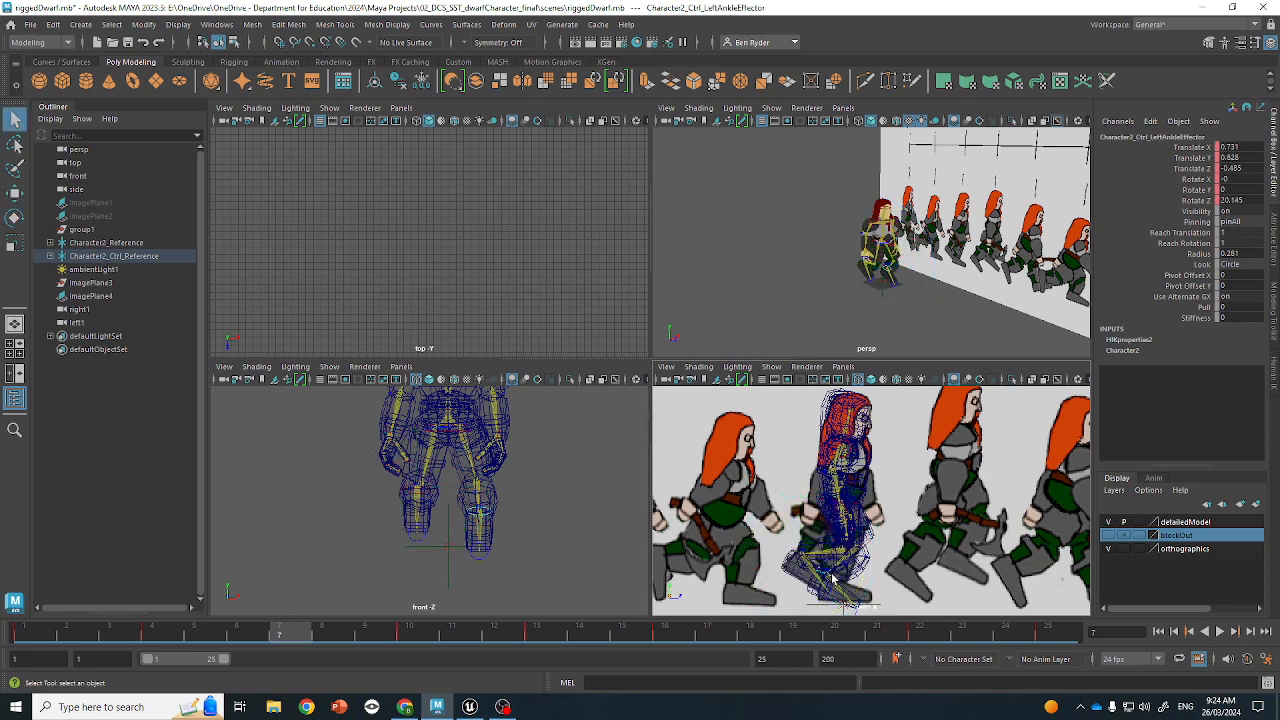
pyautogui.press('e')
pyautogui.moveTo(871, 534); pyautogui.dragTo(849, 517)
pyautogui.press('w')
pyautogui.moveTo(824, 571)
pyautogui.mouseDown()
pyautogui.moveTo(840, 578)
pyautogui.moveTo(831, 572)
pyautogui.mouseUp()
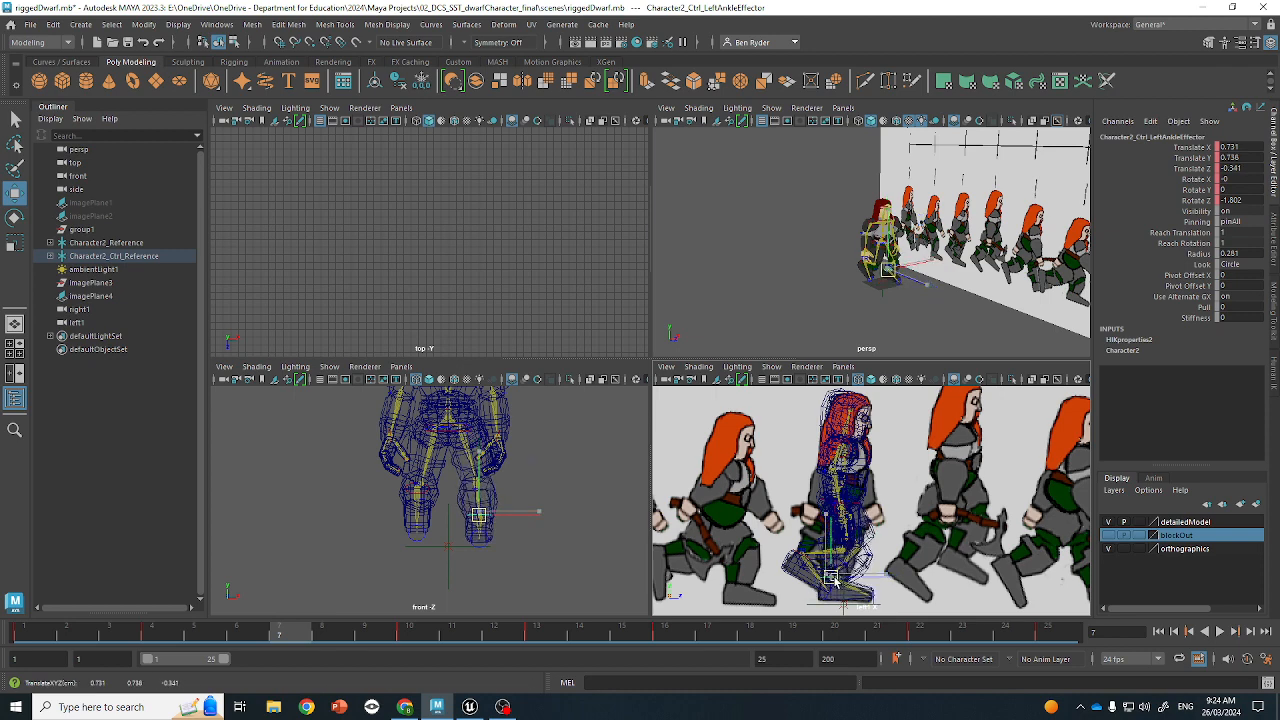
# Raise the hips effector to about 2.82 in Translate Y, then select all control effectors and key the pose at frame 7
pyautogui.press('q')
pyautogui.press('w')
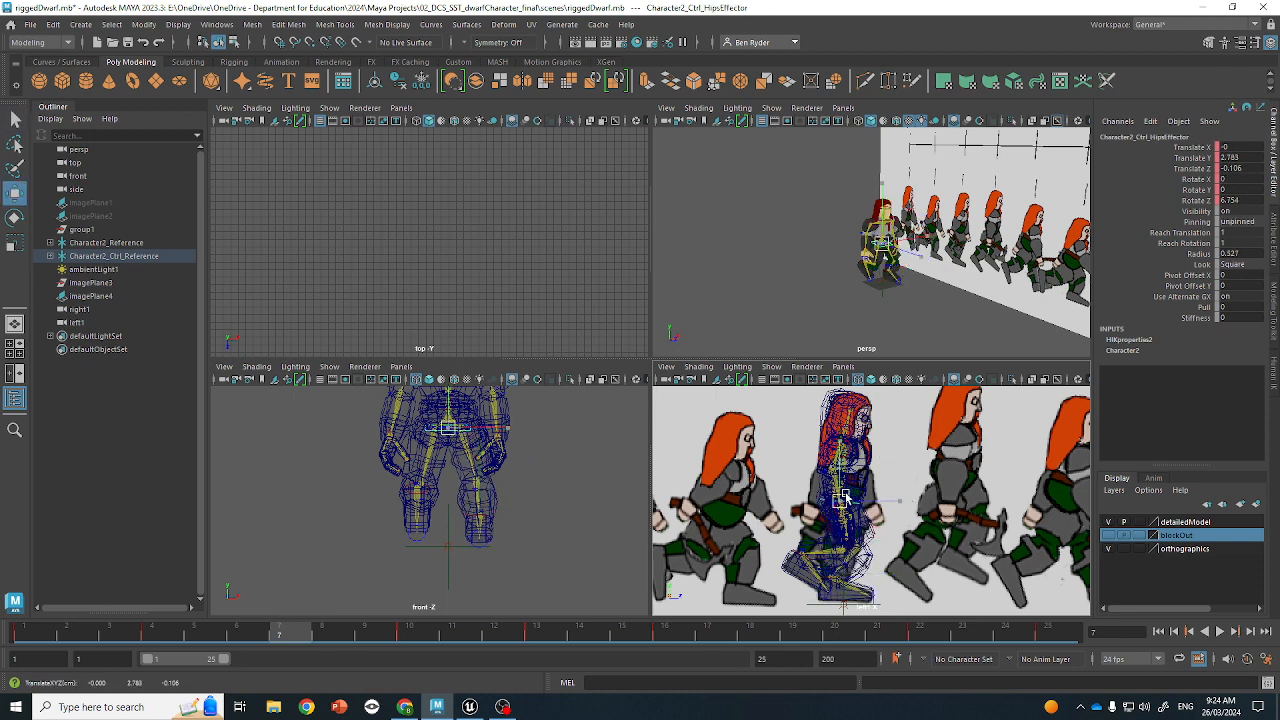
pyautogui.moveTo(846, 502); pyautogui.dragTo(846, 497)
pyautogui.press('q')
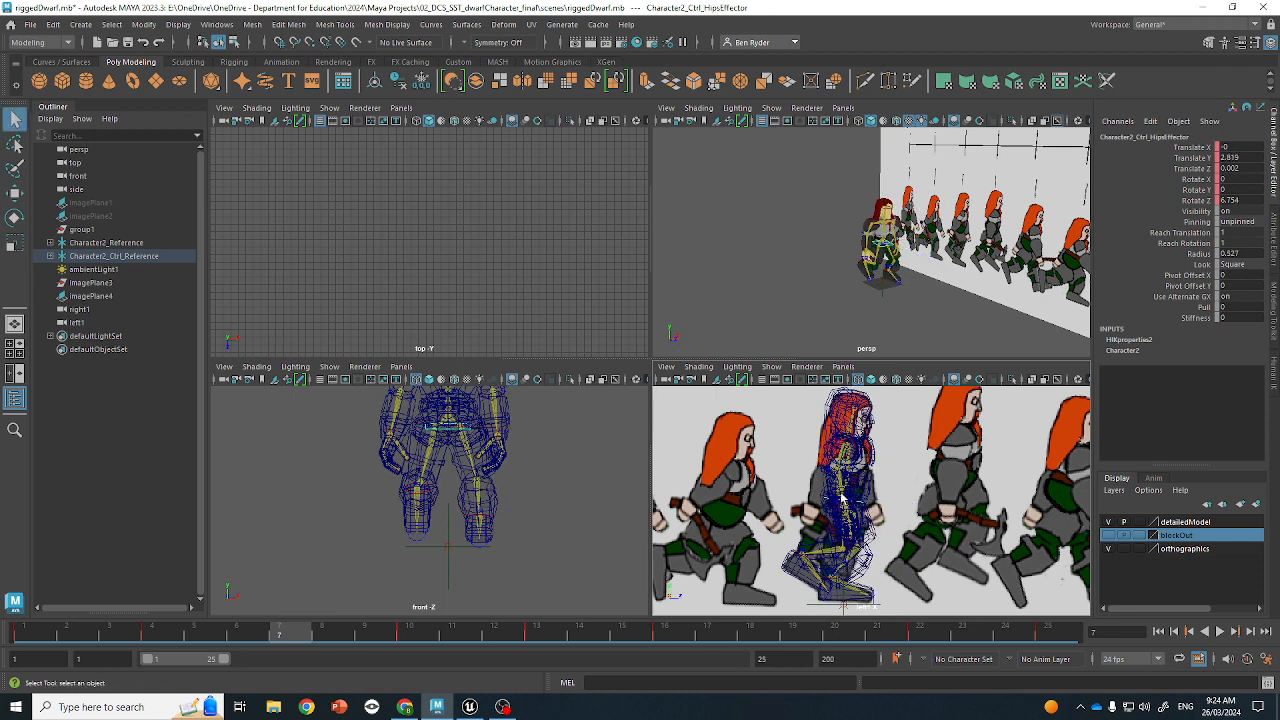
pyautogui.moveTo(826, 189); pyautogui.dragTo(921, 335)
pyautogui.press('s')
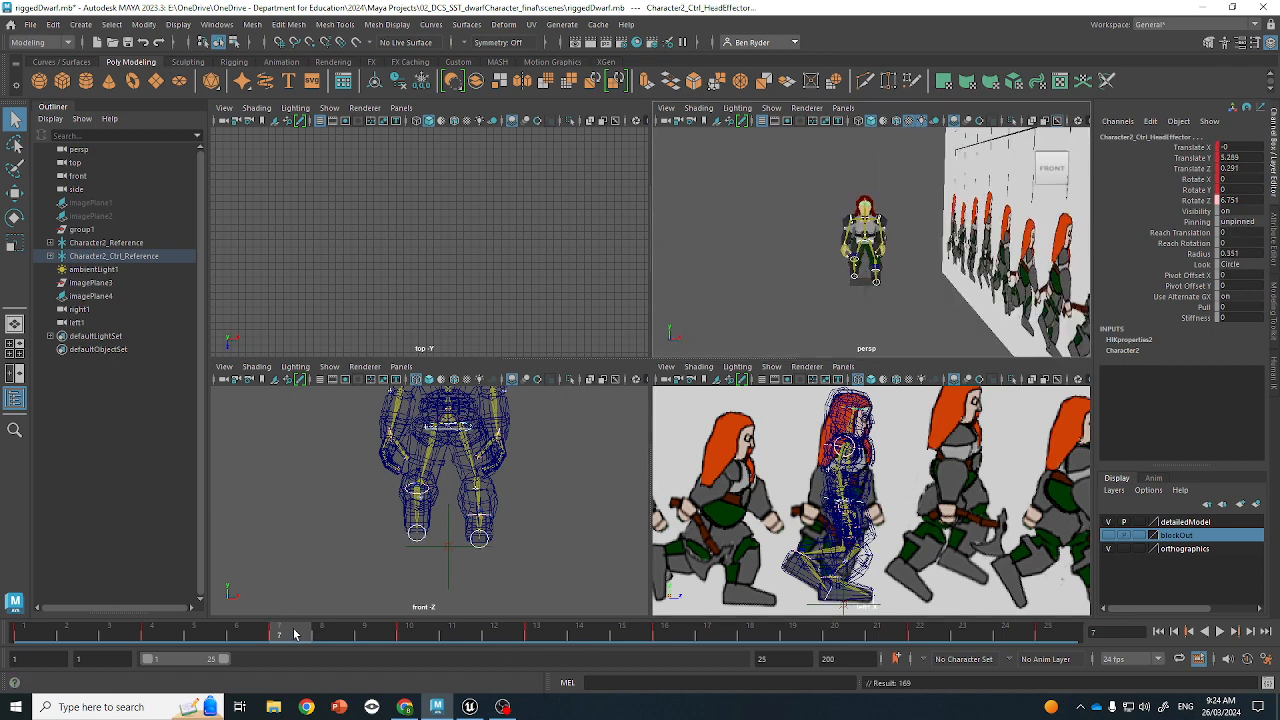
# Return to frame 1, play back the walk cycle to check the frame 7 pose, and stop it
pyautogui.moveTo(294, 632); pyautogui.dragTo(2, 650)
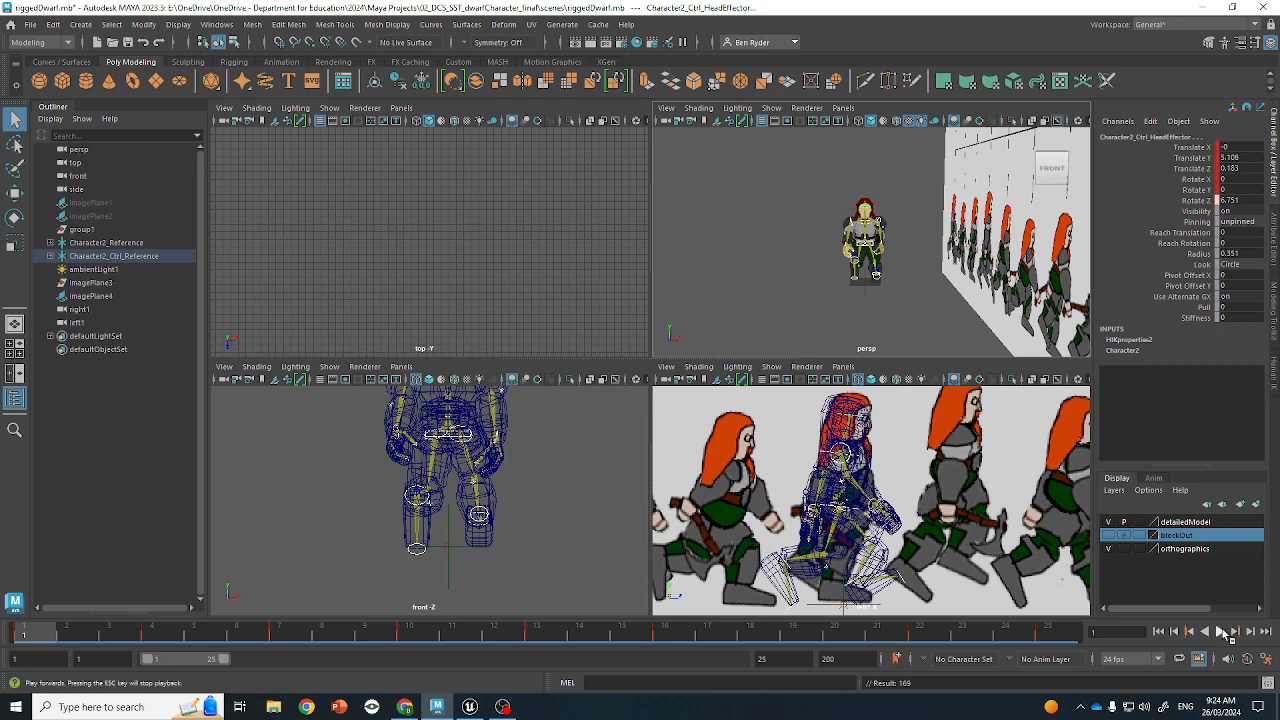
pyautogui.click(1224, 633)
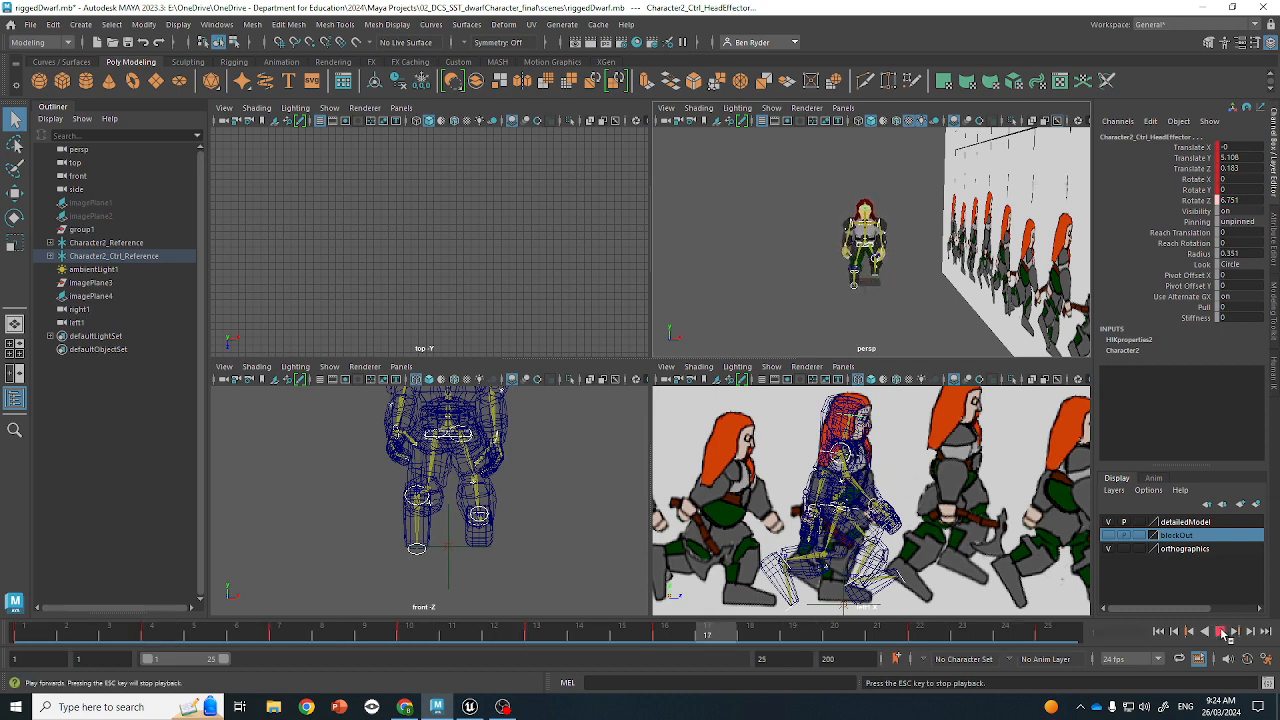
pyautogui.click(1222, 633)
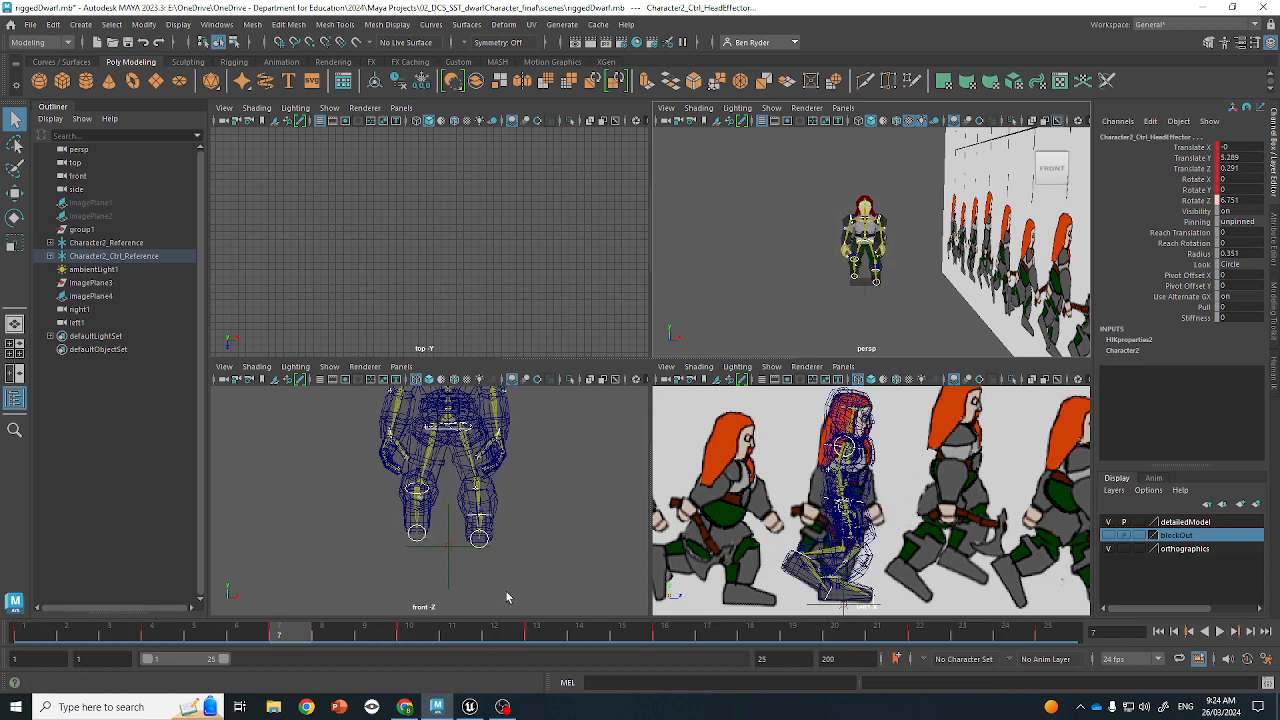
# Go to frame 19 and slide the reference image plane to about -7.0 in Translate Z so figure 19 lines up with the dwarf
pyautogui.moveTo(322, 633); pyautogui.dragTo(795, 645)
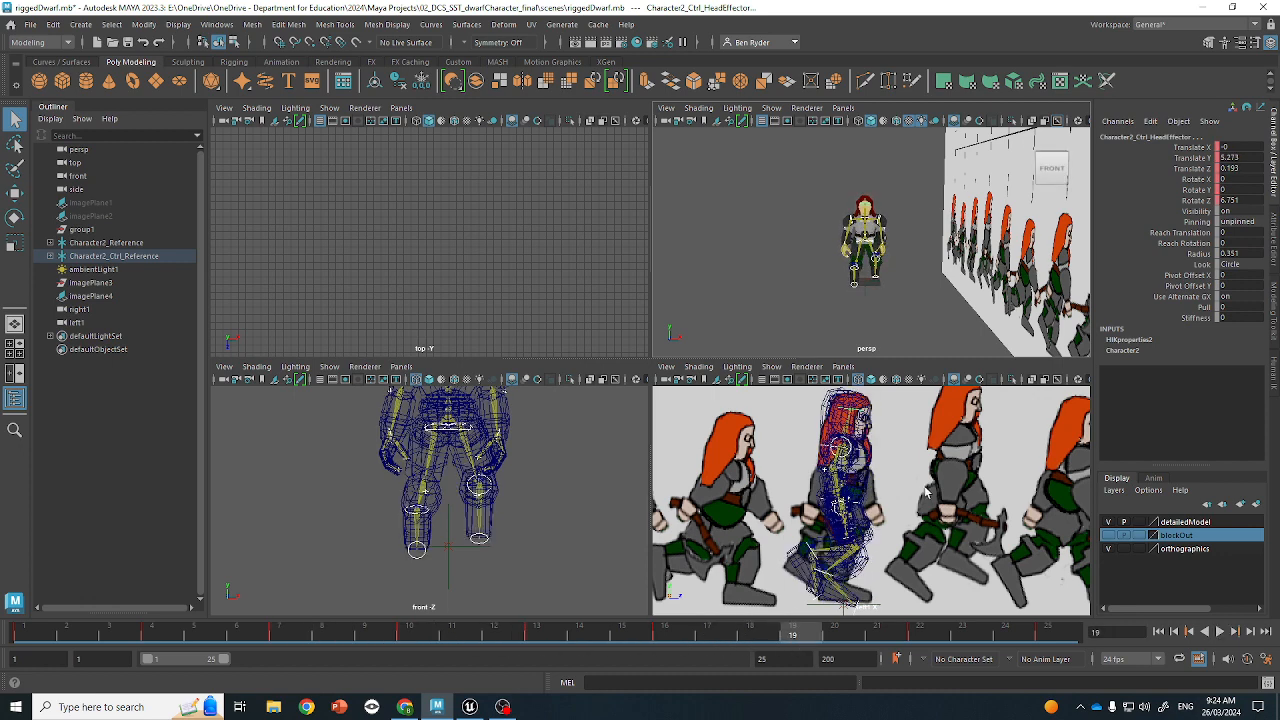
pyautogui.scroll(-5, 926, 490)
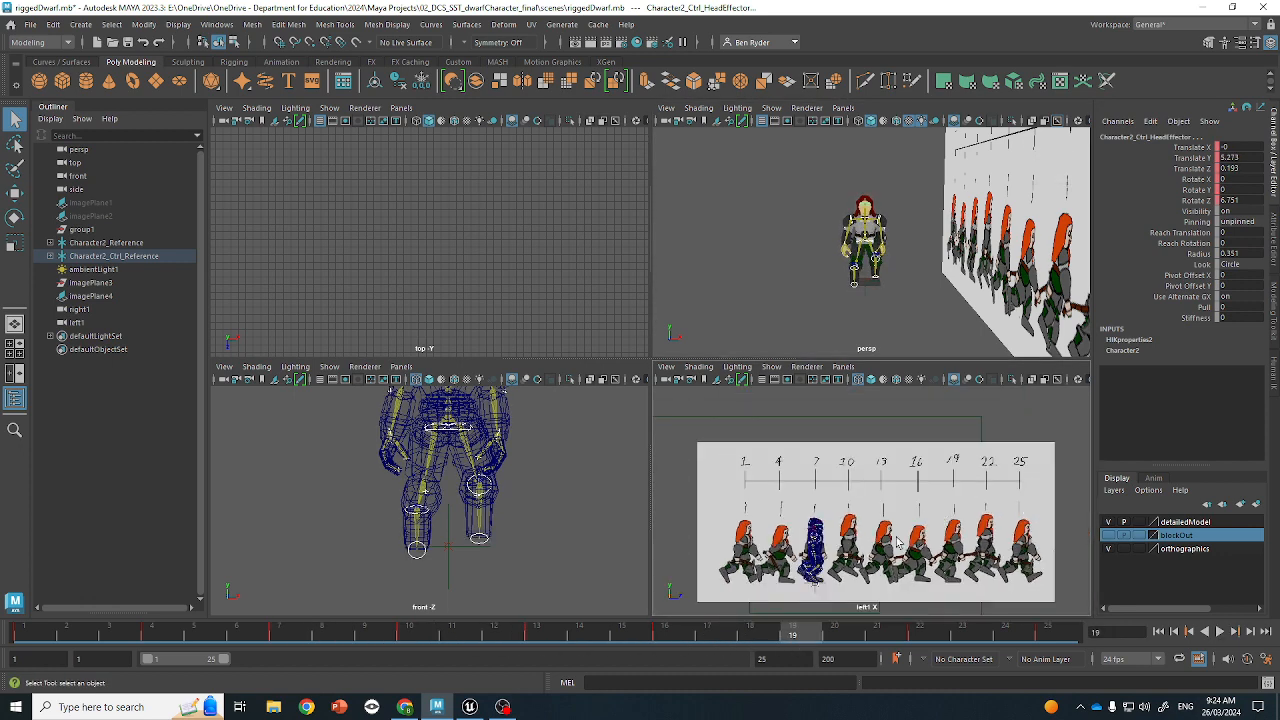
pyautogui.click(897, 543)
pyautogui.press('w')
pyautogui.moveTo(910, 518); pyautogui.dragTo(788, 516)
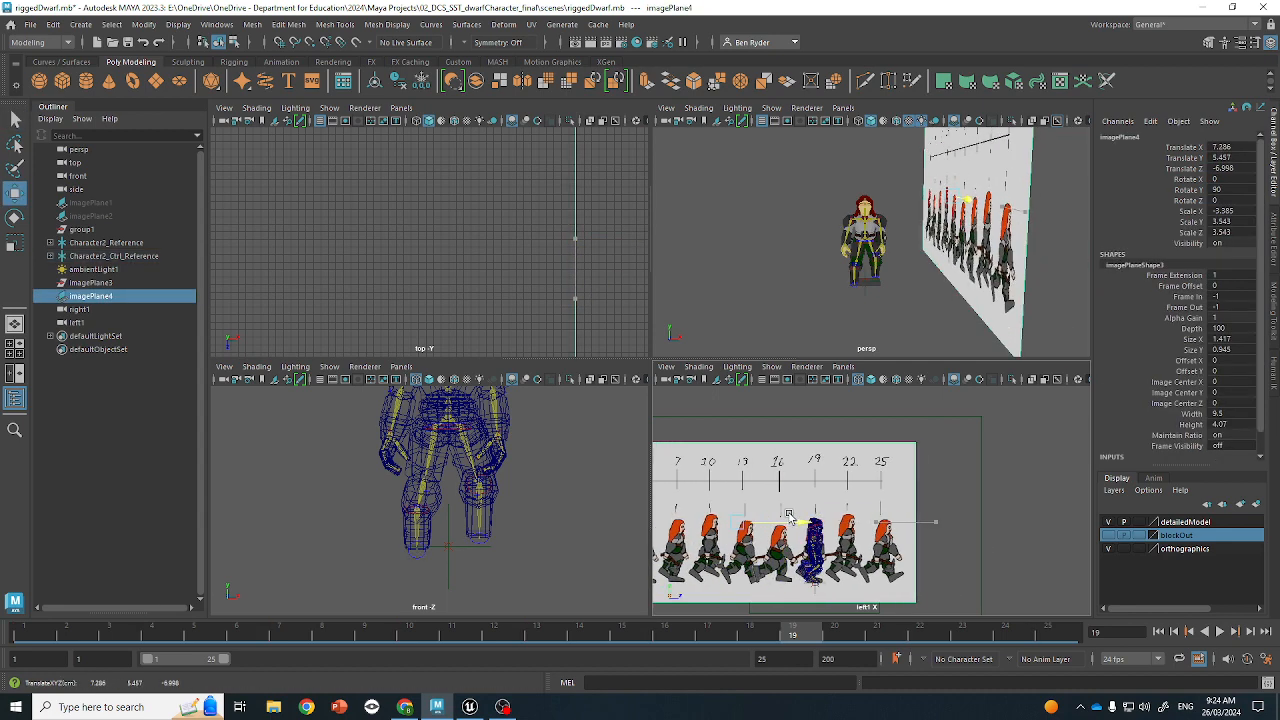
# Rotate the right ankle effector at frame 19 so the supporting foot lies flat like figure 19's
pyautogui.scroll(6, 845, 462)
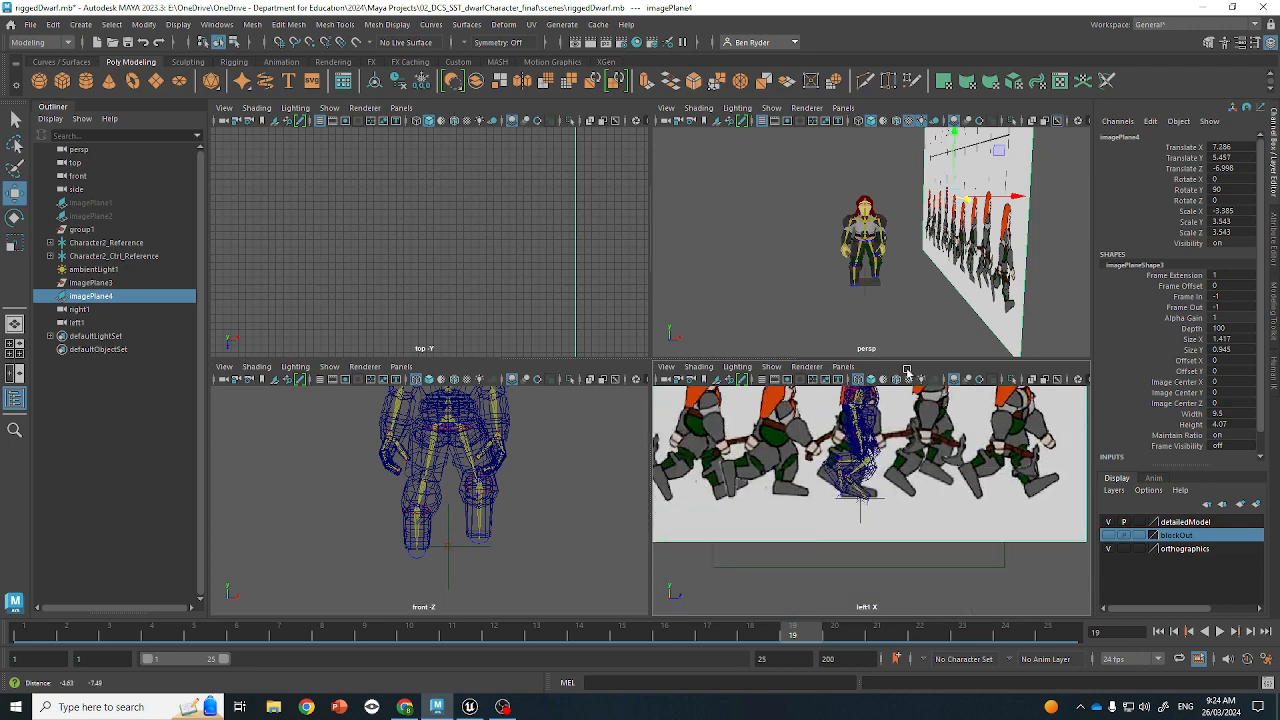
pyautogui.click(845, 462)
pyautogui.scroll(2, 842, 480)
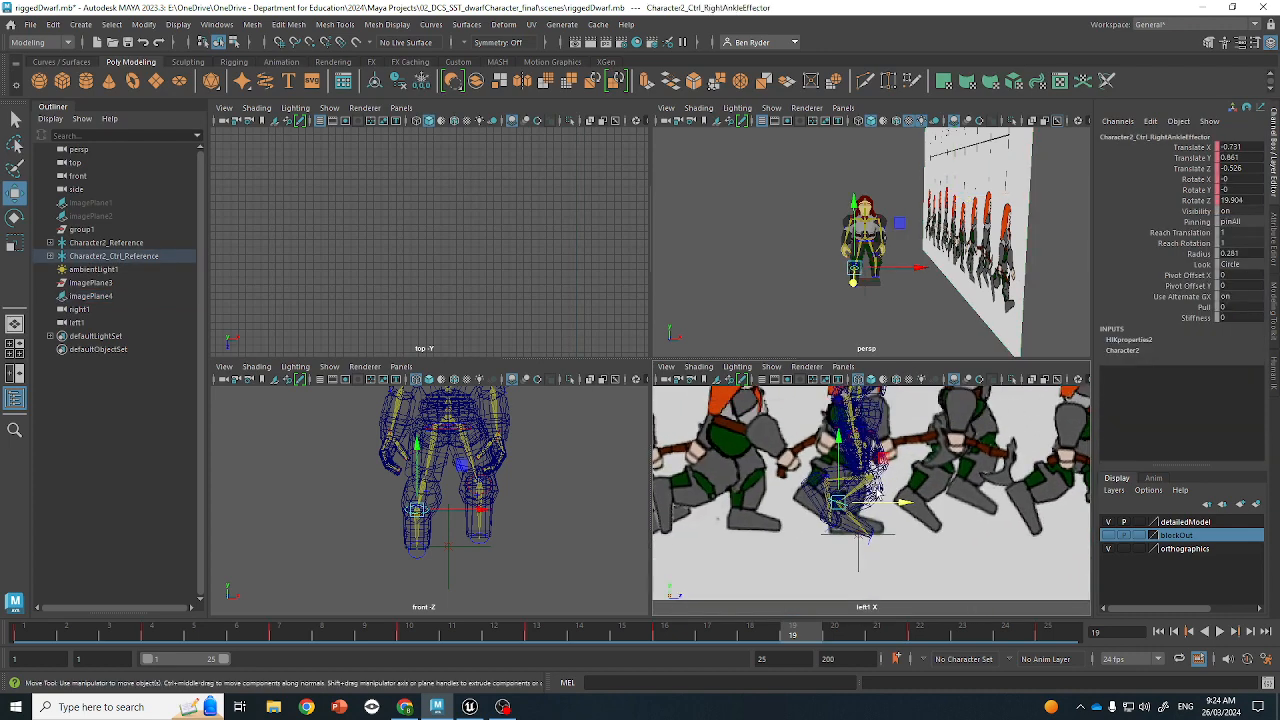
pyautogui.press('e')
pyautogui.moveTo(884, 518); pyautogui.dragTo(814, 491)
pyautogui.press('w')
# Rotate and raise the left ankle effector at frame 19 to match figure 19's lifted rear leg
pyautogui.press('q')
pyautogui.click(825, 490)
pyautogui.click(824, 481)
pyautogui.press('w')
pyautogui.press('e')
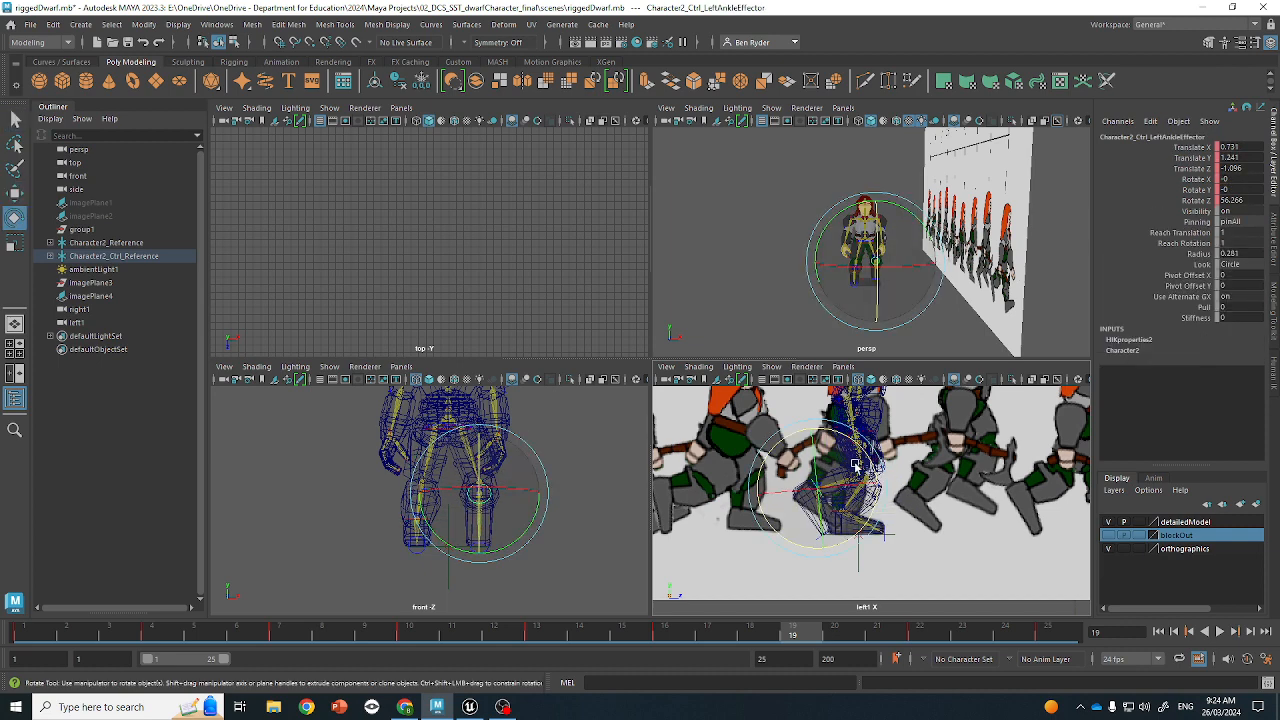
pyautogui.moveTo(856, 452); pyautogui.dragTo(831, 436)
pyautogui.press('w')
pyautogui.moveTo(822, 491); pyautogui.dragTo(819, 487)
pyautogui.press('q')
# Set the hips effector to about 2.79 in Translate Y, then select all control effectors and key the pose at frame 19
pyautogui.keyDown('alt'); pyautogui.moveTo(838, 436); pyautogui.dragTo(836, 500, button='middle'); pyautogui.keyUp('alt')
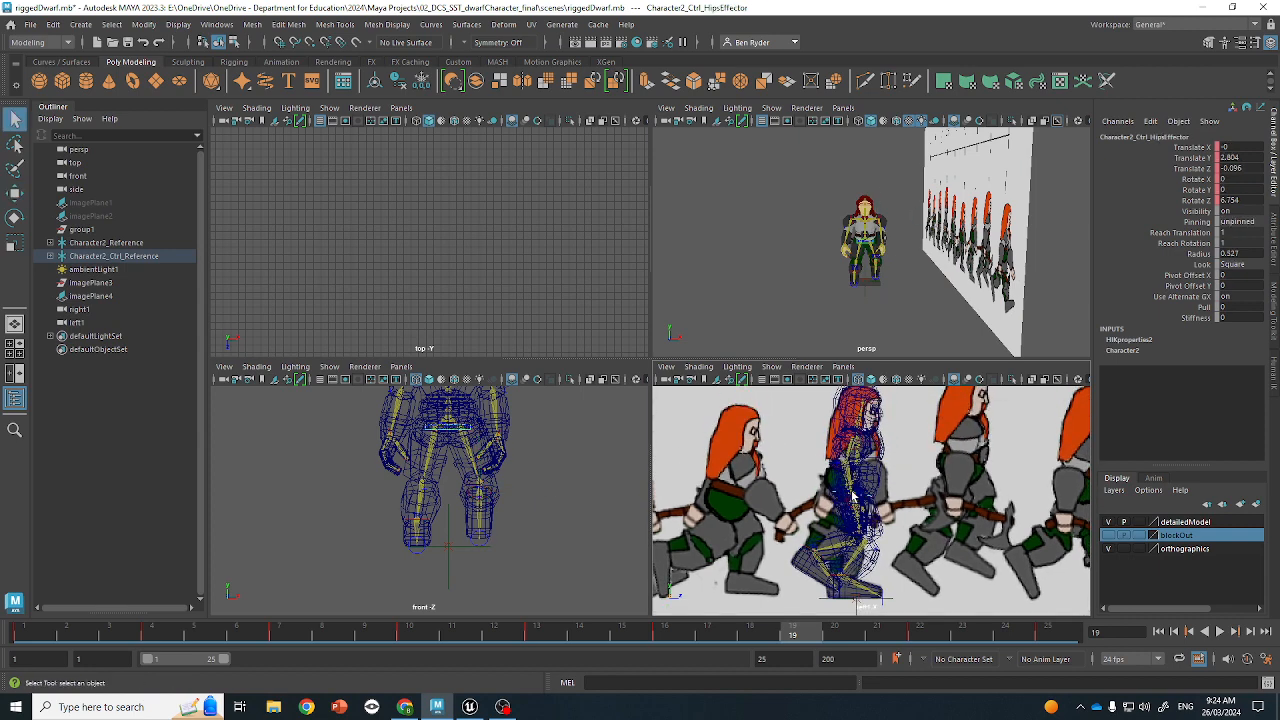
pyautogui.press('w')
pyautogui.moveTo(853, 495); pyautogui.dragTo(852, 493)
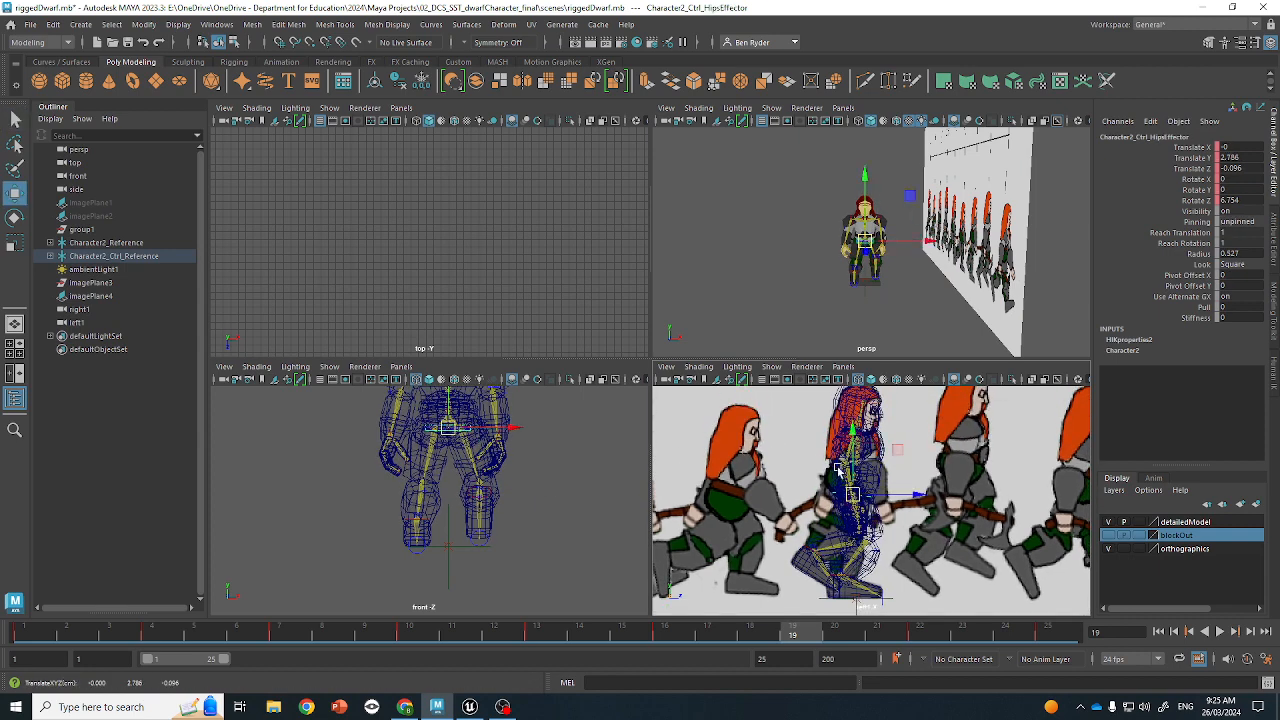
pyautogui.keyDown('alt'); pyautogui.moveTo(838, 470); pyautogui.dragTo(838, 502, button='middle'); pyautogui.keyUp('alt')
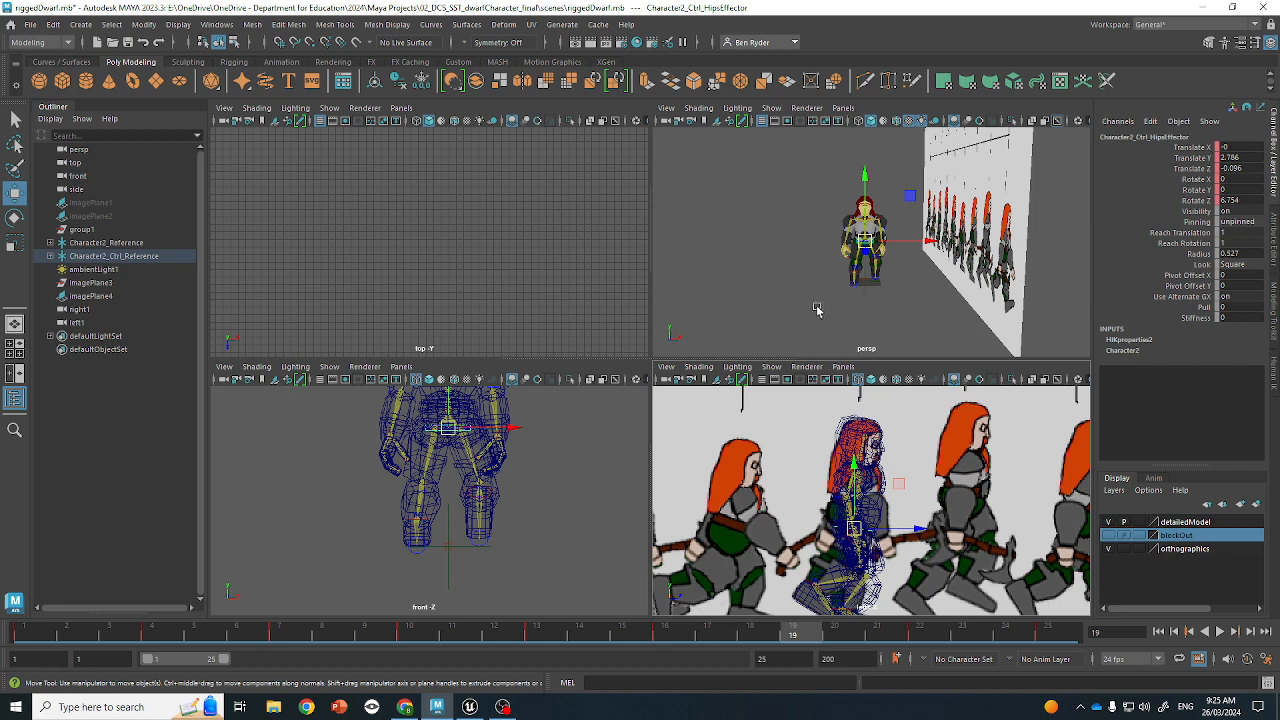
pyautogui.moveTo(817, 308); pyautogui.dragTo(902, 138)
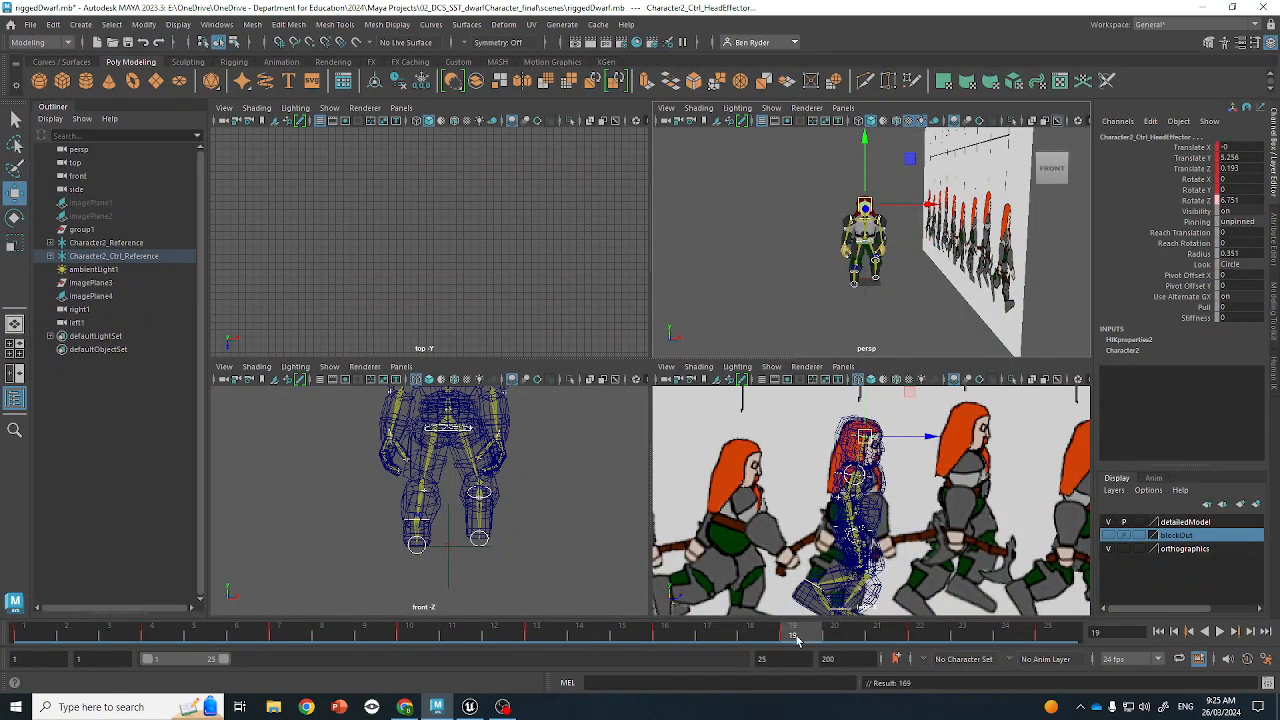
# Play the walk cycle and examine the dwarf's motion from the front and from behind in the perspective view
pyautogui.click(1220, 632)
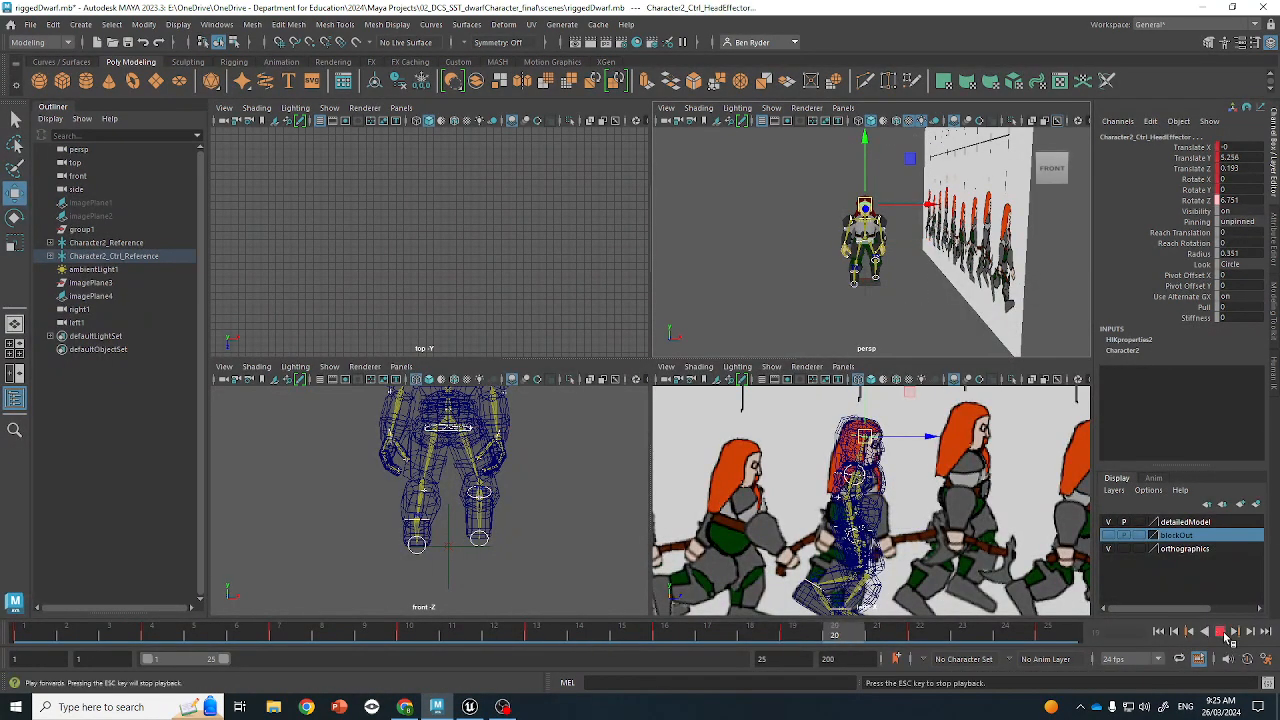
pyautogui.click(766, 251)
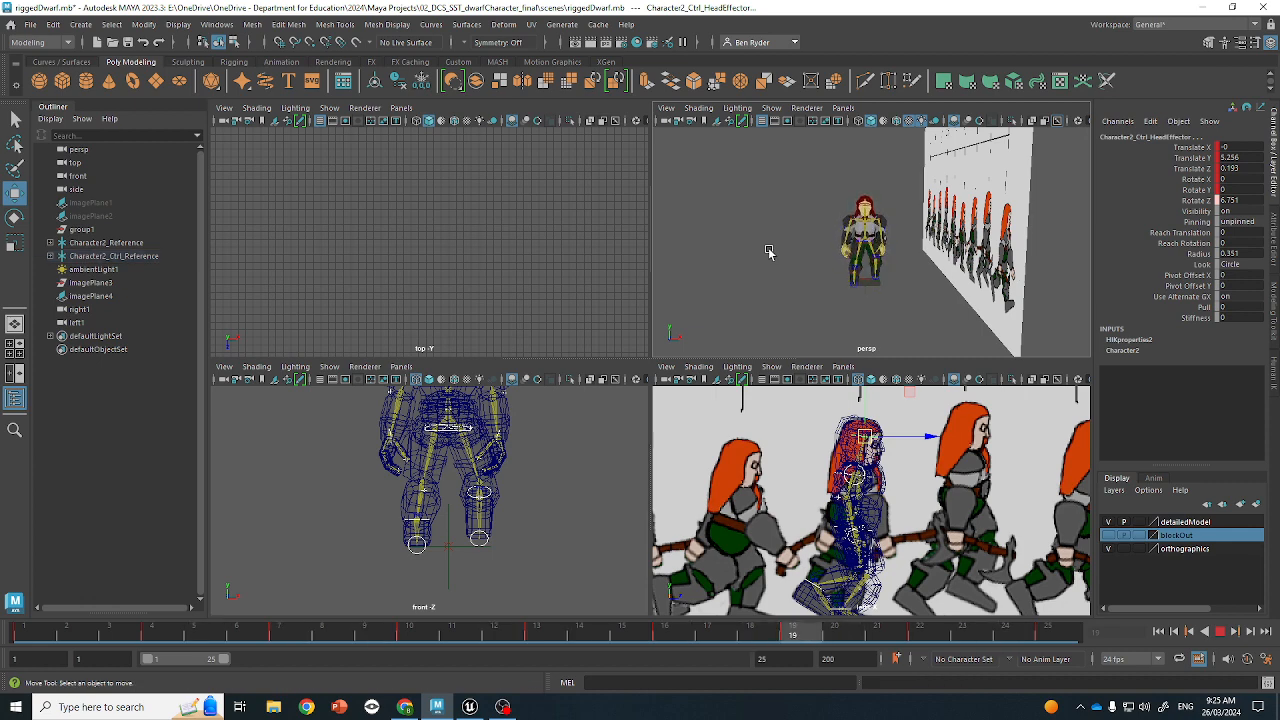
pyautogui.keyDown('alt'); pyautogui.moveTo(769, 251); pyautogui.dragTo(997, 263); pyautogui.keyUp('alt')
pyautogui.scroll(5, 1002, 252)
pyautogui.keyDown('alt'); pyautogui.moveTo(1002, 252); pyautogui.dragTo(966, 334, button='middle'); pyautogui.keyUp('alt')
pyautogui.scroll(-5, 967, 323)
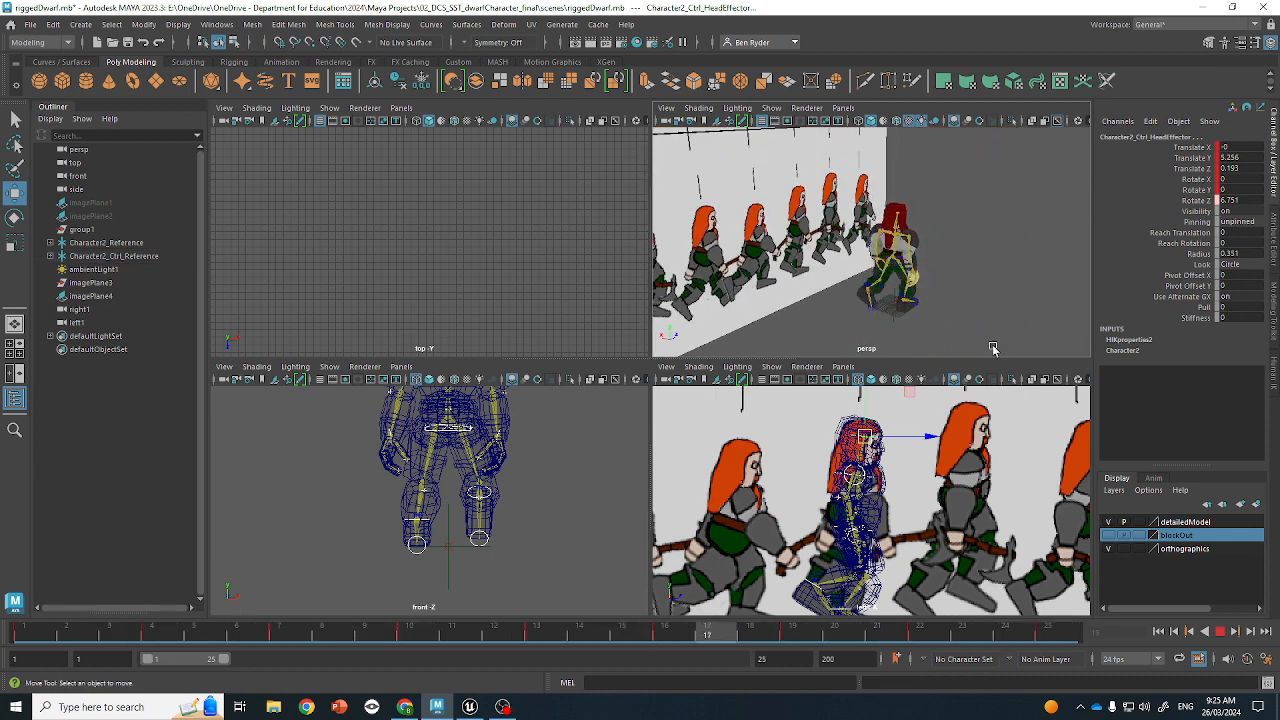
pyautogui.click(1220, 631)
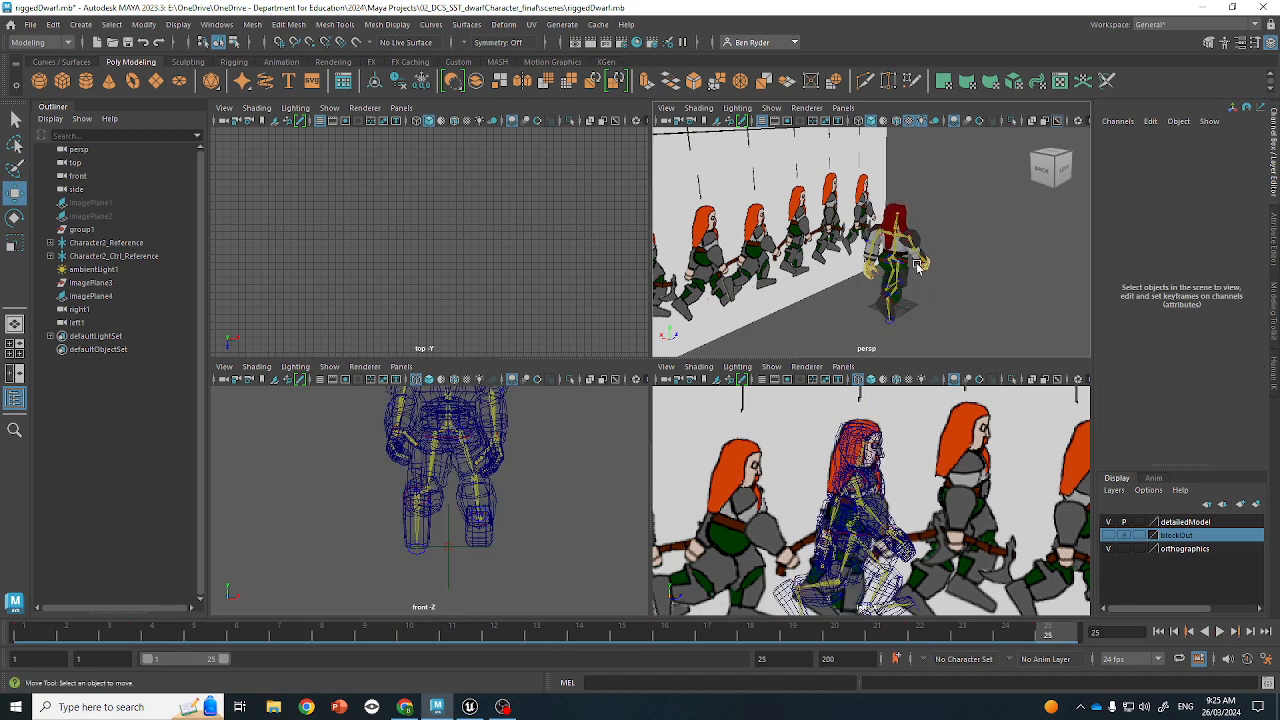
# Examine the dwarf's pose at frame 25 from behind and from the front, checking the arms and the right knee
pyautogui.keyDown('alt'); pyautogui.moveTo(876, 298); pyautogui.dragTo(927, 299); pyautogui.keyUp('alt')
pyautogui.moveTo(846, 330); pyautogui.dragTo(966, 161)
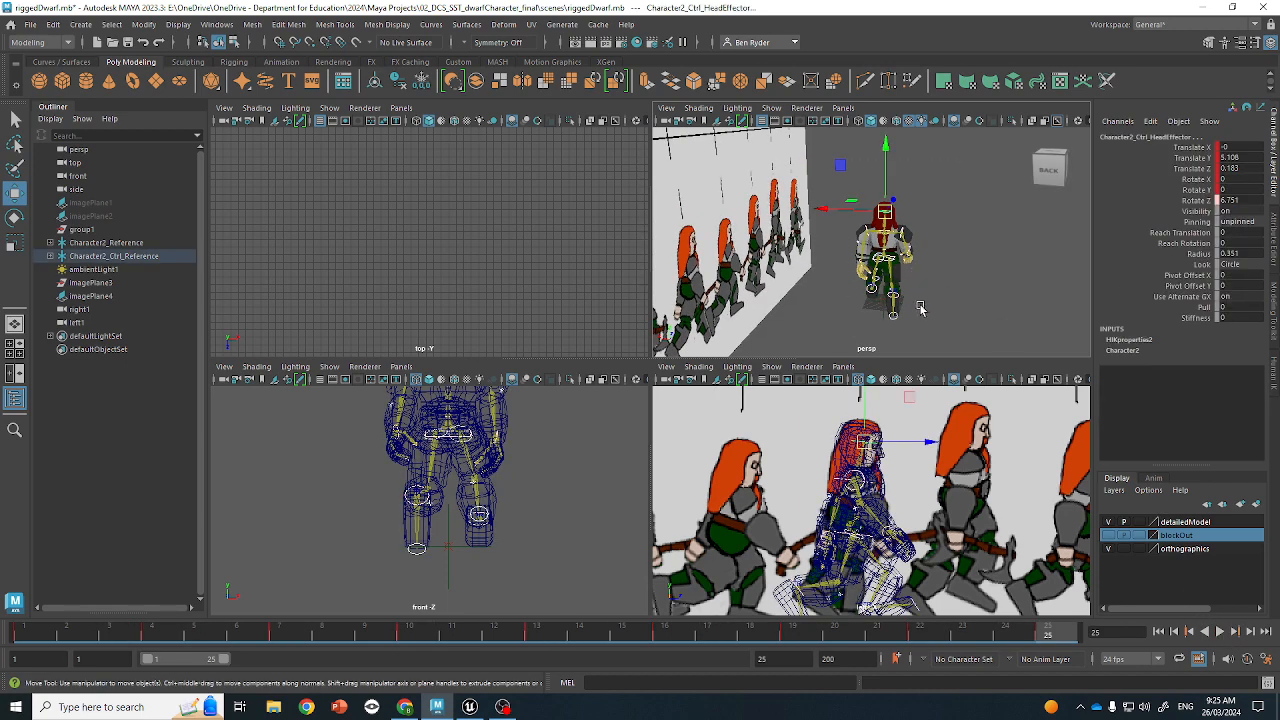
pyautogui.keyDown('alt'); pyautogui.moveTo(920, 308); pyautogui.dragTo(932, 302); pyautogui.keyUp('alt')
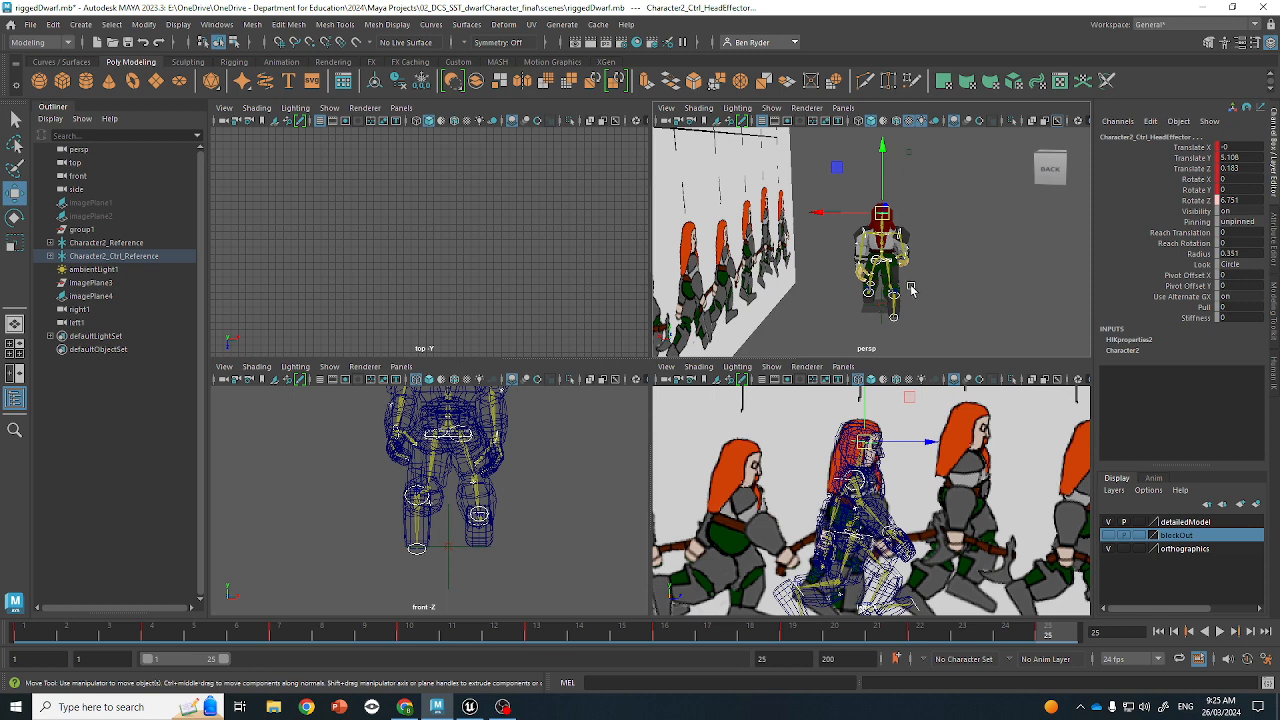
pyautogui.keyDown('alt'); pyautogui.moveTo(966, 285); pyautogui.dragTo(722, 288); pyautogui.keyUp('alt')
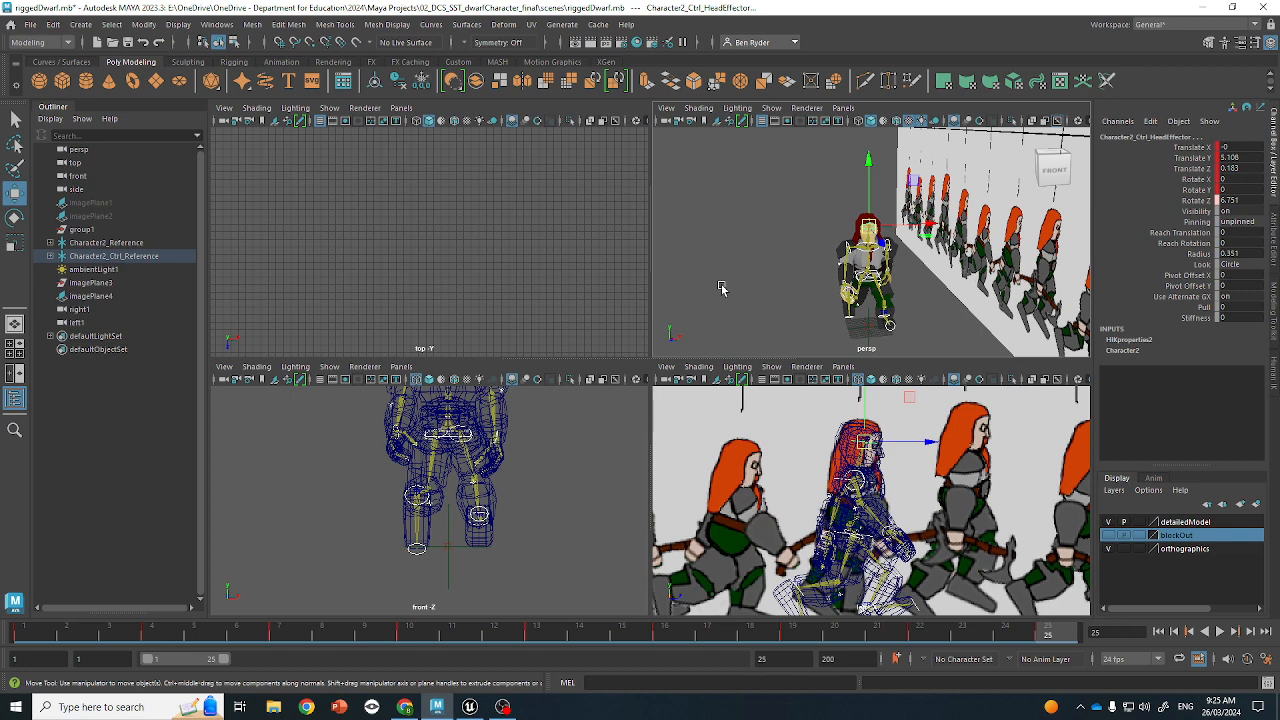
pyautogui.click(775, 264)
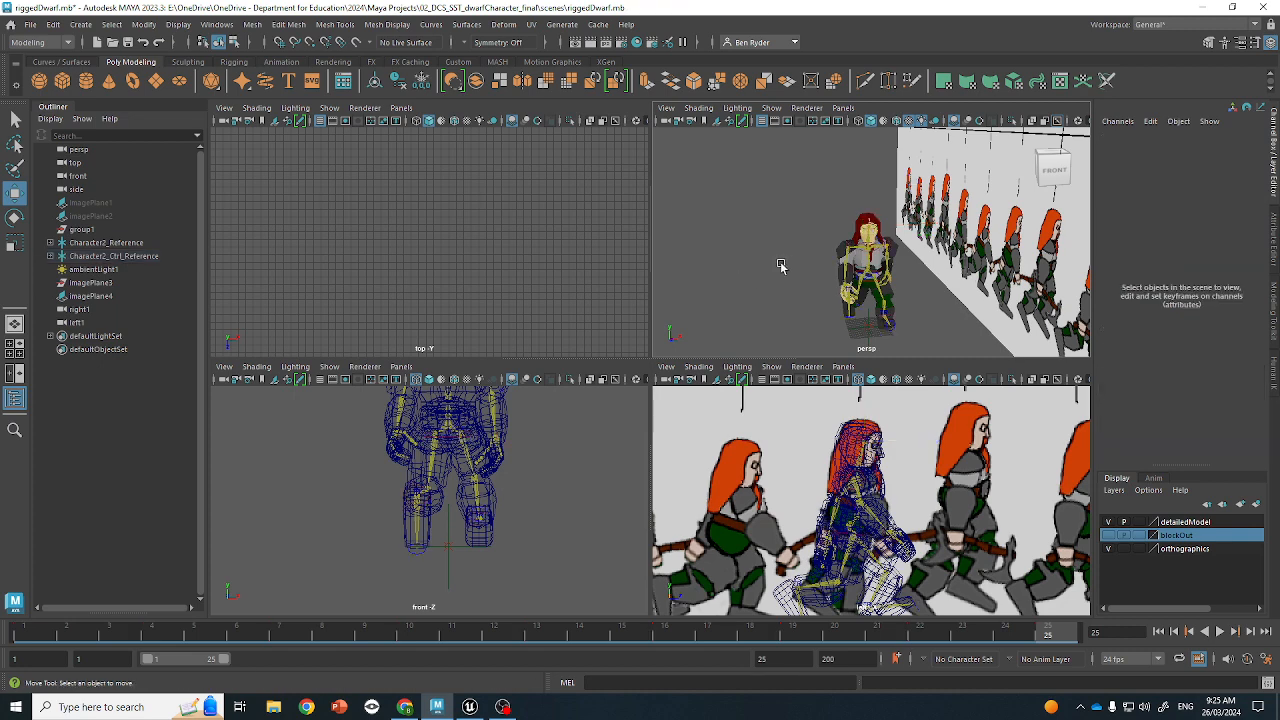
pyautogui.keyDown('alt'); pyautogui.moveTo(775, 264); pyautogui.dragTo(762, 242); pyautogui.keyUp('alt')
pyautogui.click(855, 305)
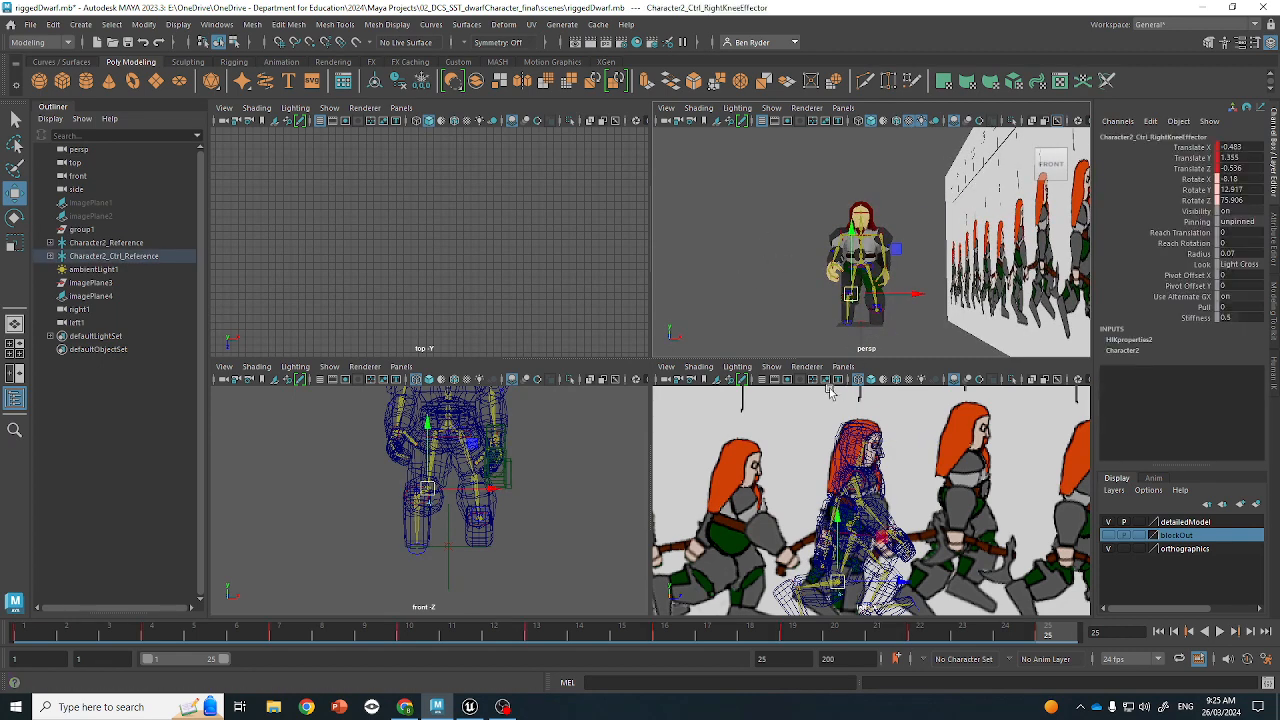
# Replay and scrub the walk cycle, examining the arm and leg movement from behind in an enlarged perspective view
pyautogui.hotkey('alt', 'v')
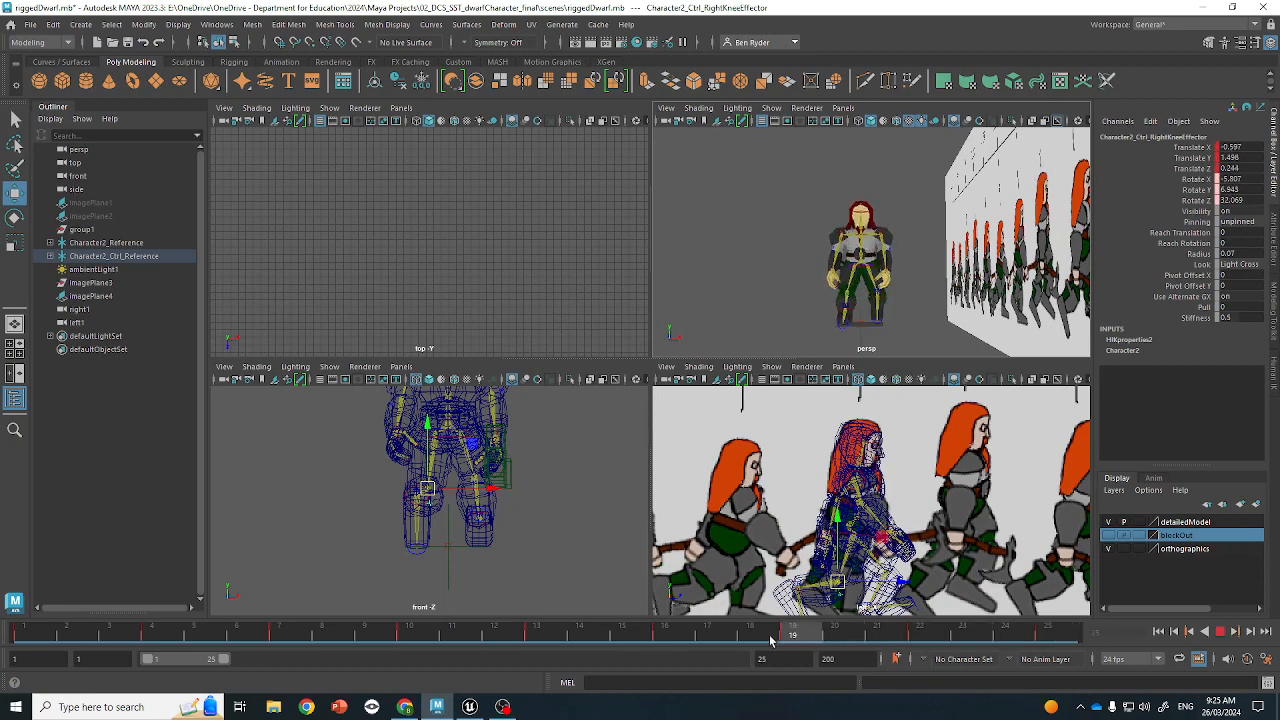
pyautogui.moveTo(1, 622); pyautogui.dragTo(1158, 636)
pyautogui.click(780, 294)
pyautogui.keyDown('alt'); pyautogui.moveTo(690, 298); pyautogui.dragTo(1031, 311); pyautogui.keyUp('alt')
pyautogui.press('q')
pyautogui.moveTo(958, 286)
pyautogui.keyDown('alt'); pyautogui.mouseDown()
pyautogui.moveTo(976, 286)
pyautogui.moveTo(944, 279)
pyautogui.mouseUp(); pyautogui.keyUp('alt')
pyautogui.press('space')
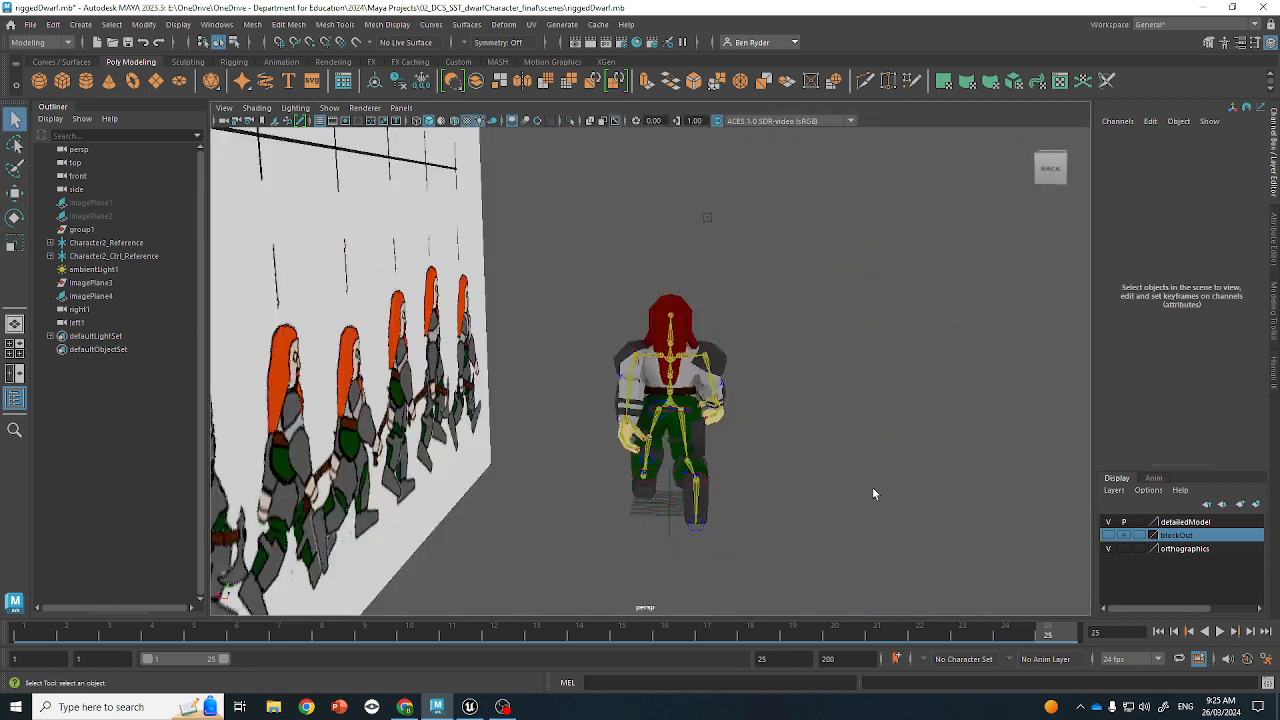
pyautogui.click(1220, 632)
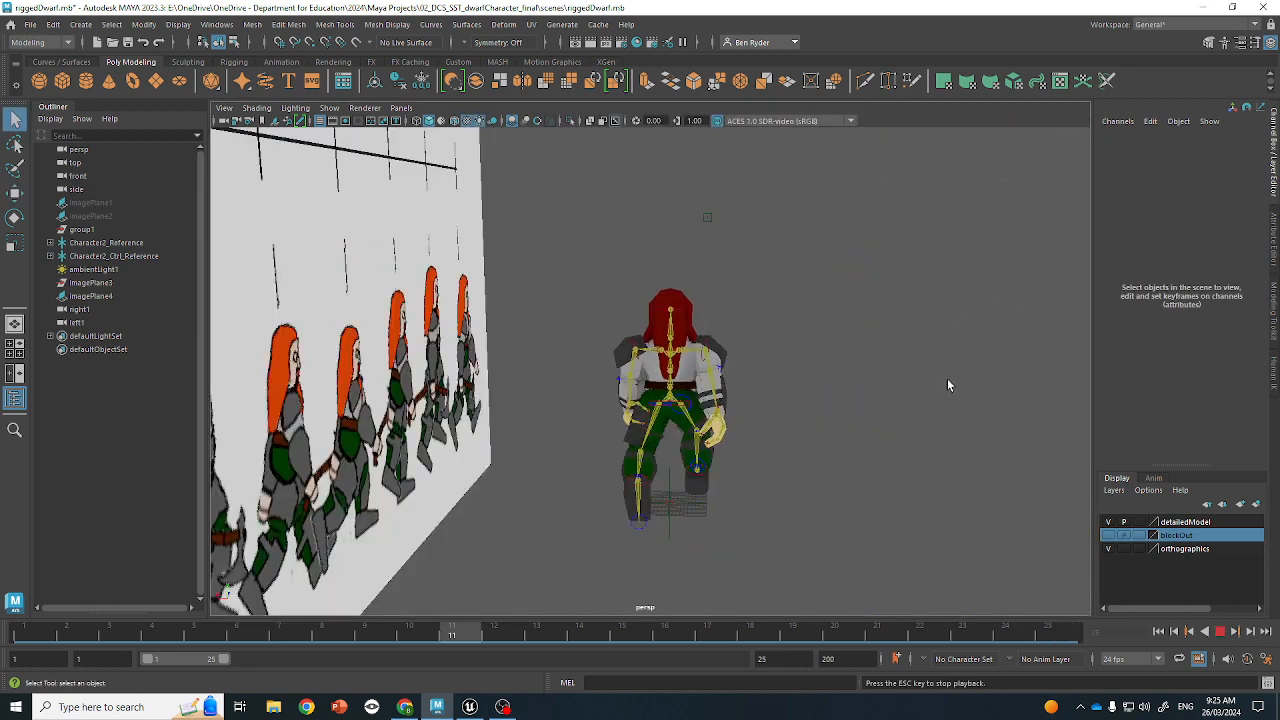
pyautogui.click(1220, 632)
# Select the right wrist effector and examine its swing through frames 1 to 8 in the front and perspective views
pyautogui.click(713, 400)
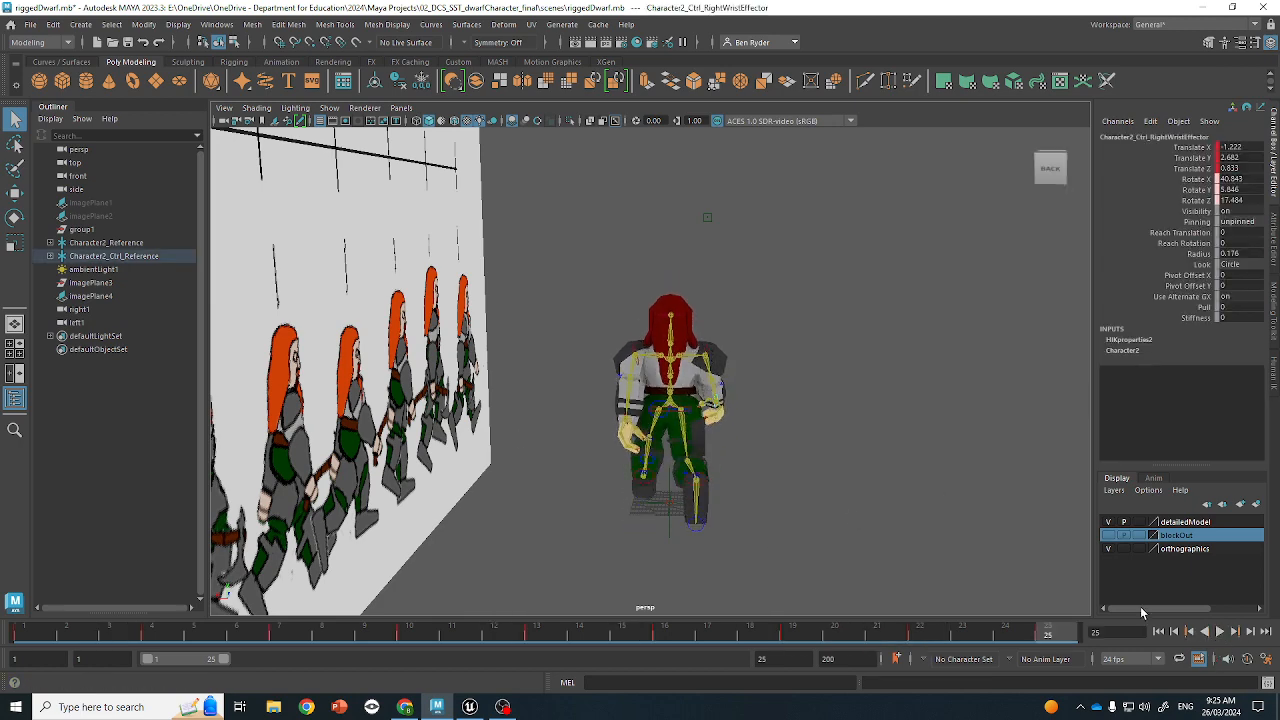
pyautogui.press('space')
pyautogui.press('space')
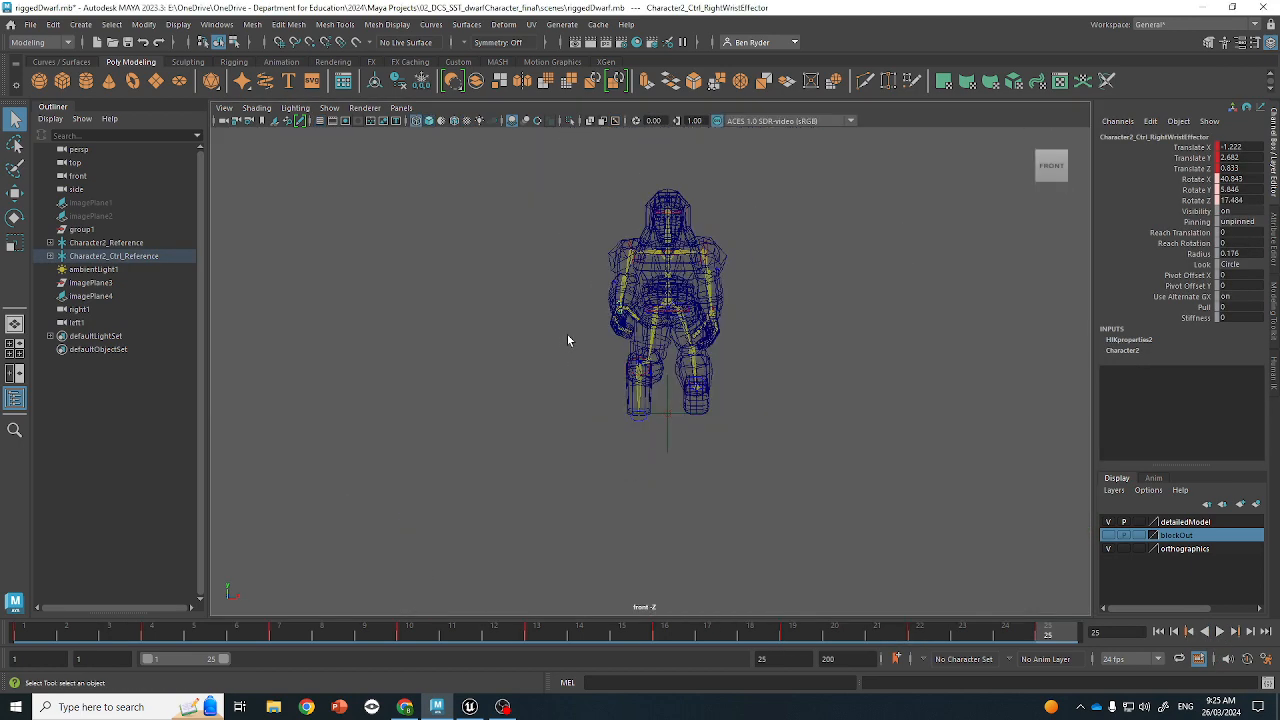
pyautogui.hotkey('alt', 'v')
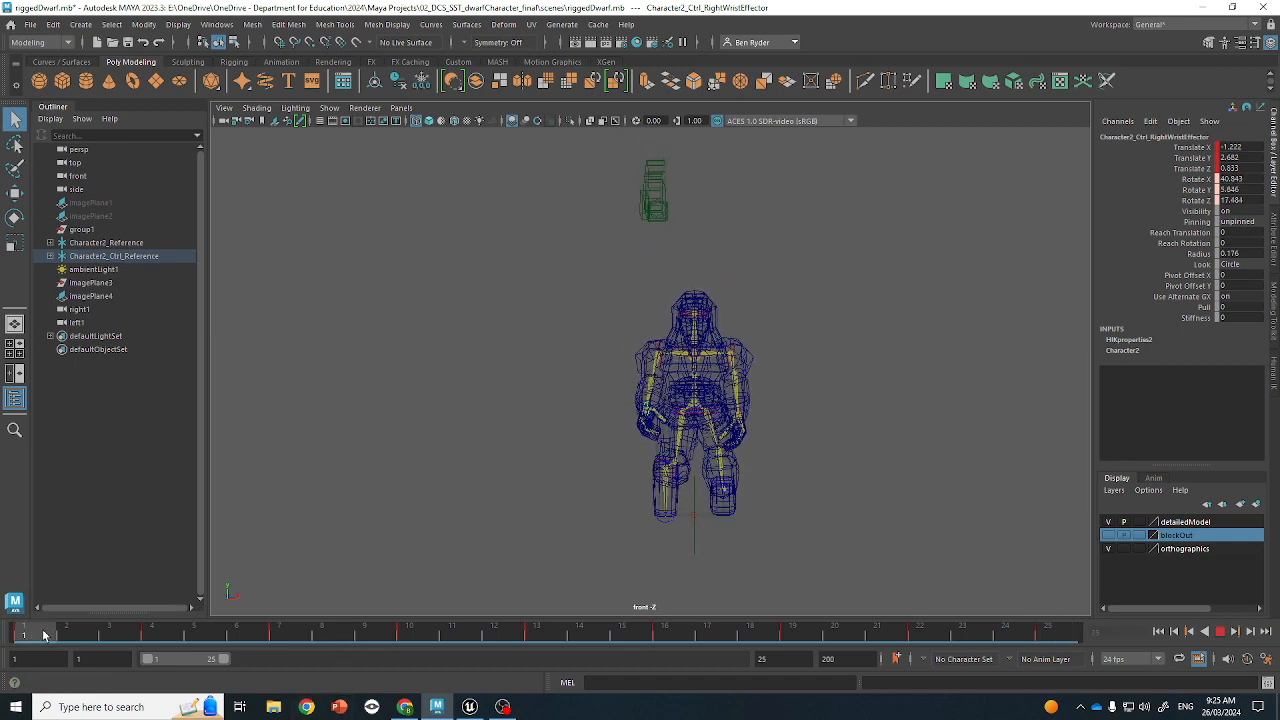
pyautogui.hotkey('alt', 'v')
pyautogui.press('space')
pyautogui.press('space')
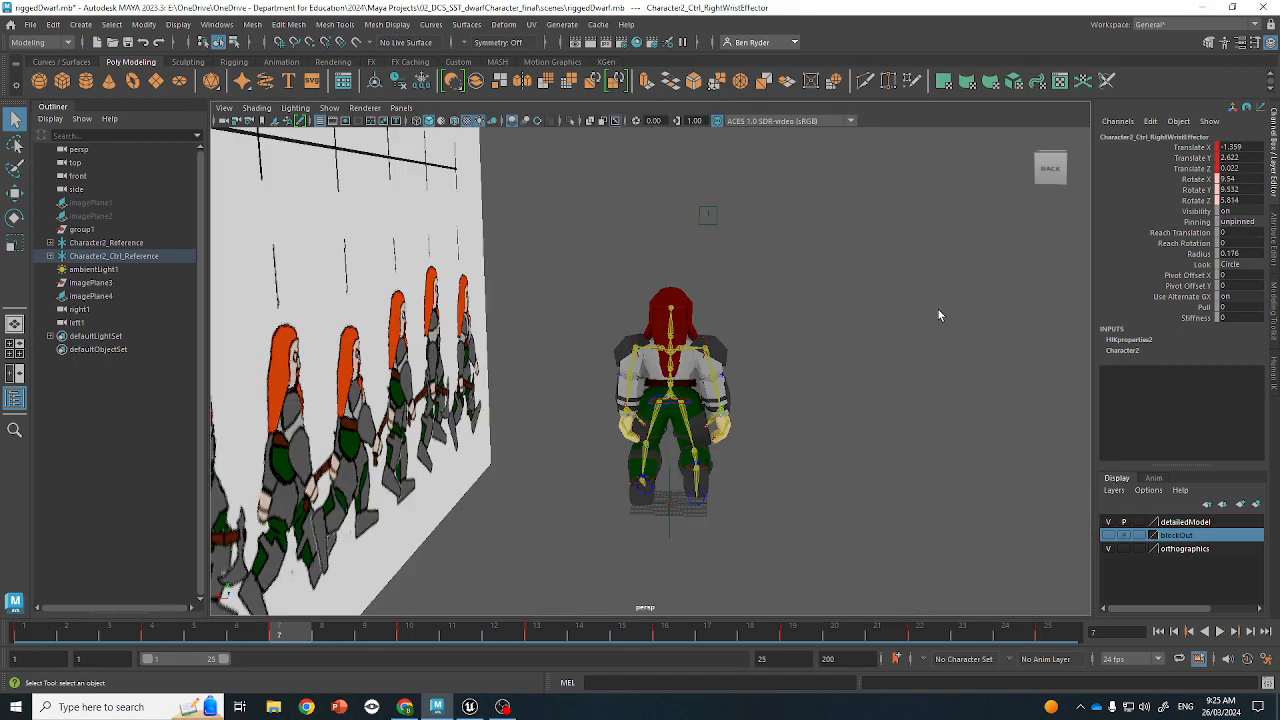
pyautogui.keyDown('alt'); pyautogui.moveTo(938, 316); pyautogui.dragTo(116, 631); pyautogui.keyUp('alt')
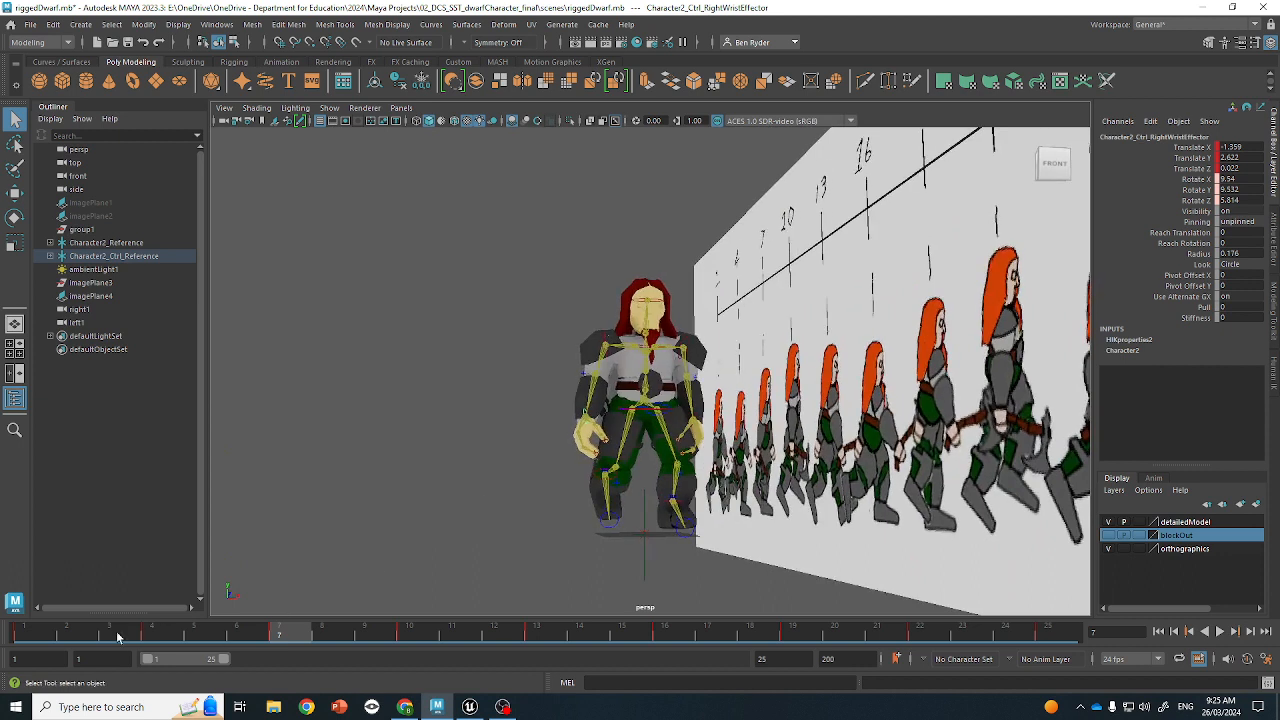
pyautogui.moveTo(33, 628); pyautogui.dragTo(278, 628)
pyautogui.click(323, 636)
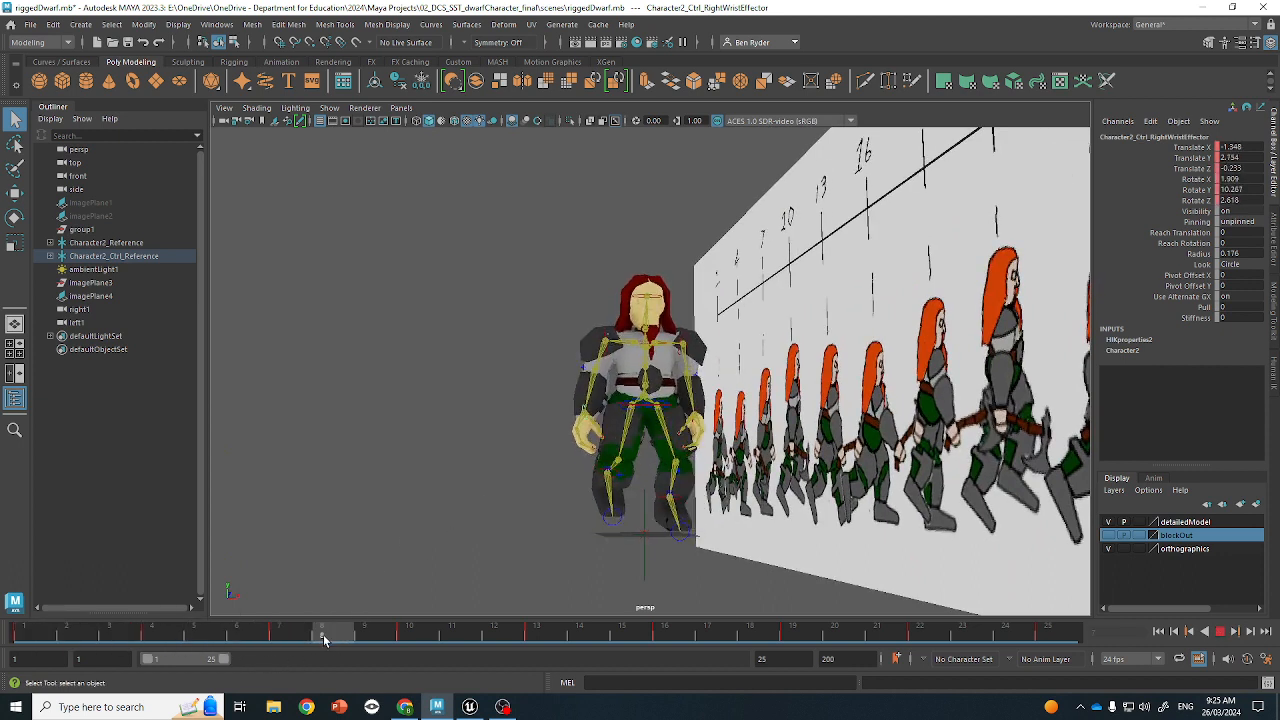
# Try moving the right wrist effector to about -1.6 and the left to about 1.55 in Translate X at frame 8
pyautogui.press('w')
pyautogui.moveTo(598, 416); pyautogui.dragTo(607, 414)
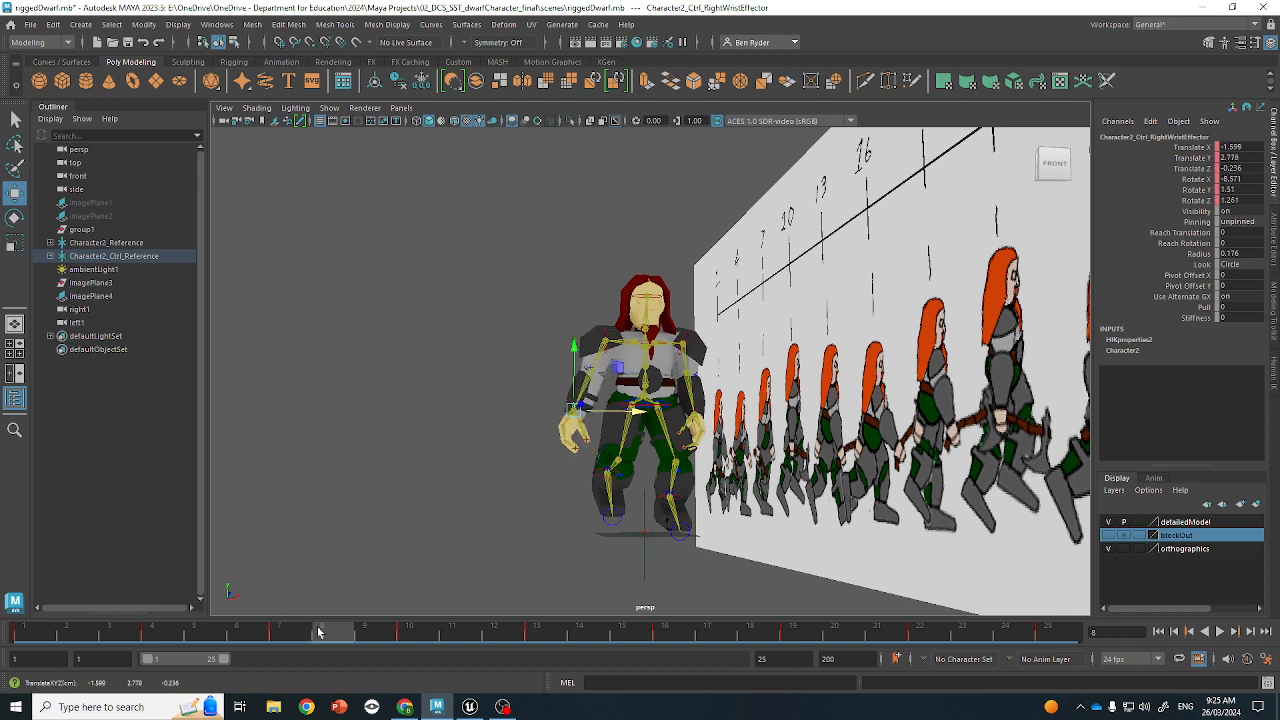
pyautogui.hotkey('alt', 'v')
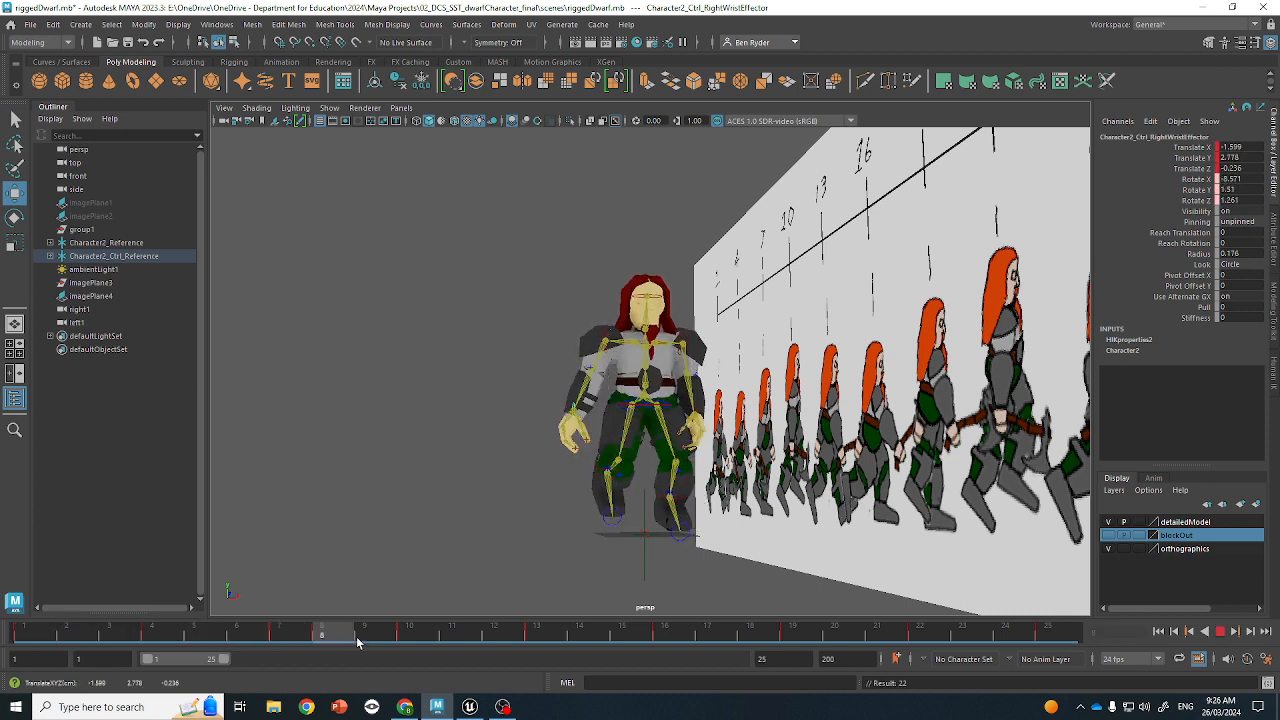
pyautogui.moveTo(355, 643); pyautogui.dragTo(322, 643)
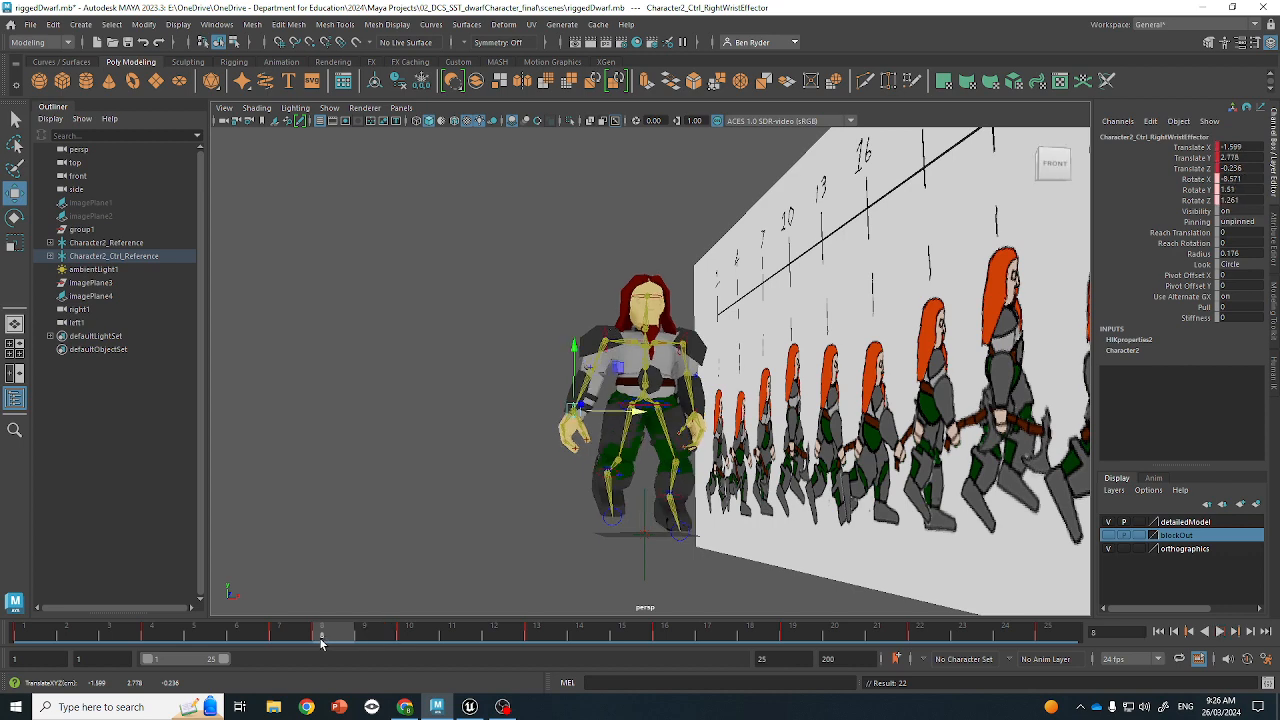
pyautogui.click(697, 413)
pyautogui.keyDown('alt'); pyautogui.moveTo(697, 413); pyautogui.dragTo(755, 423); pyautogui.keyUp('alt')
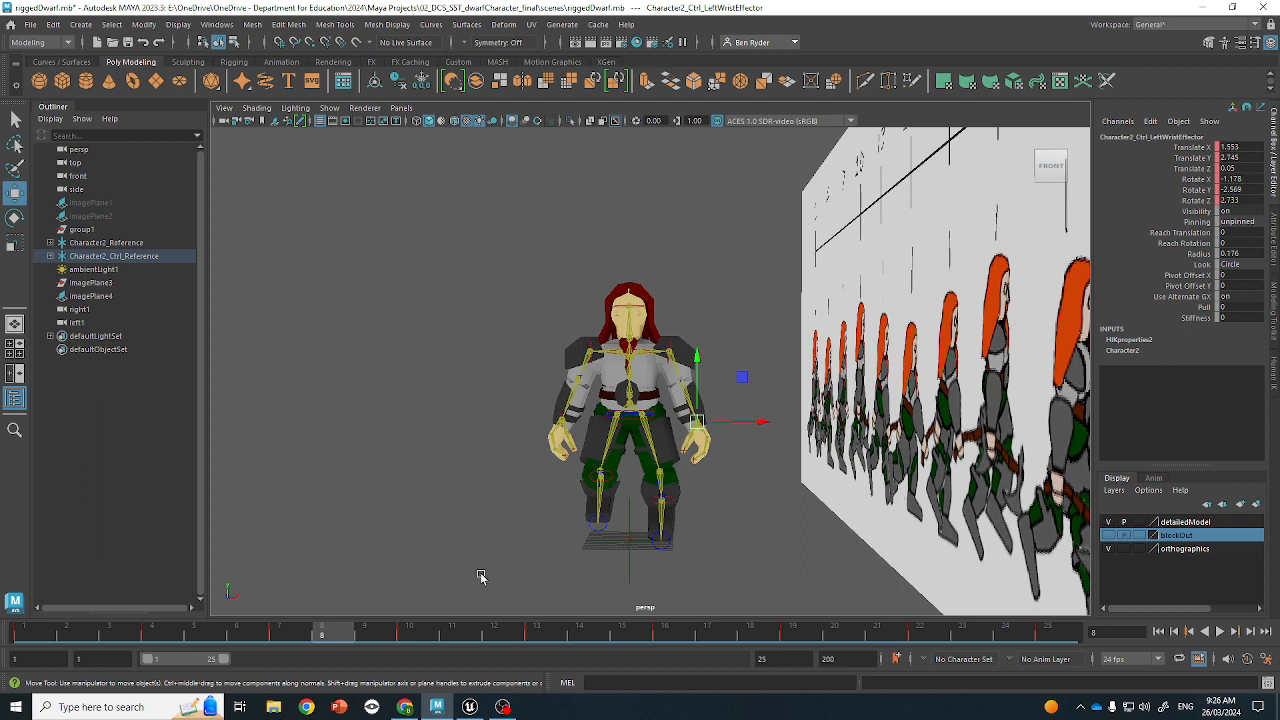
pyautogui.hotkey('ctrl', 'z')
pyautogui.moveTo(707, 430)
pyautogui.mouseDown()
pyautogui.moveTo(740, 423)
pyautogui.moveTo(729, 421)
pyautogui.mouseUp()
pyautogui.click(574, 414)
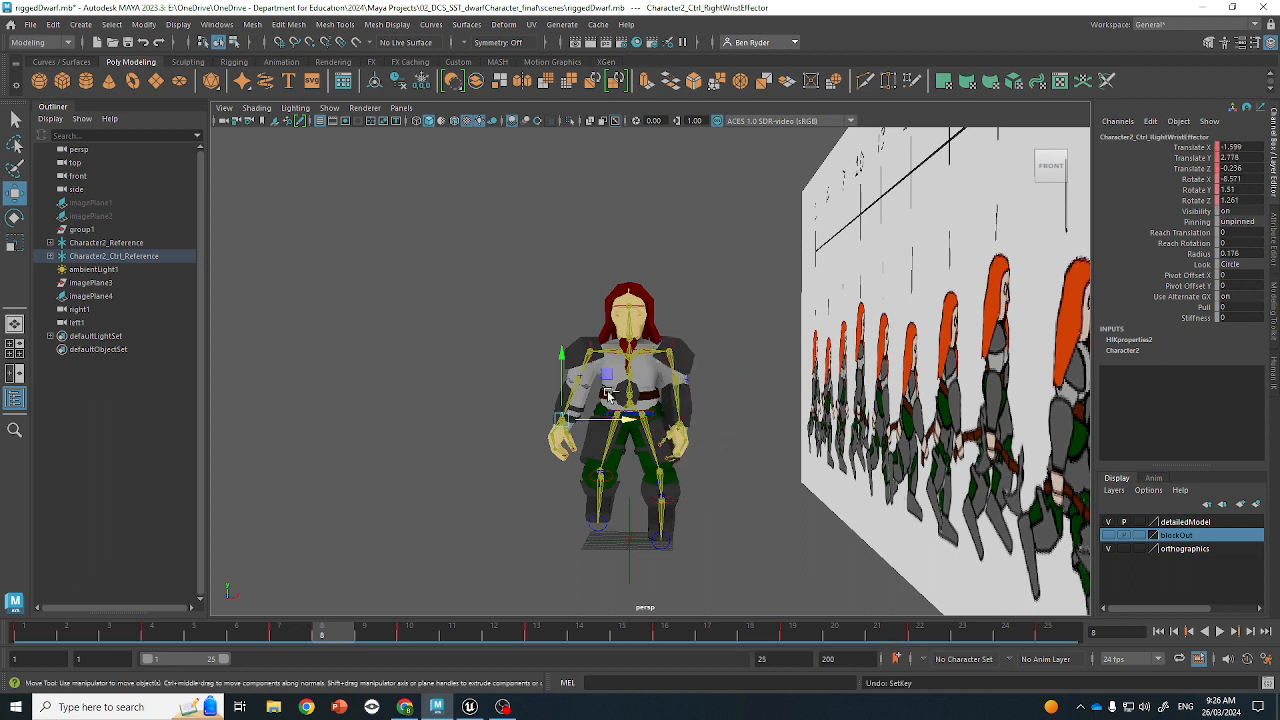
pyautogui.hotkey('ctrl', 'z')
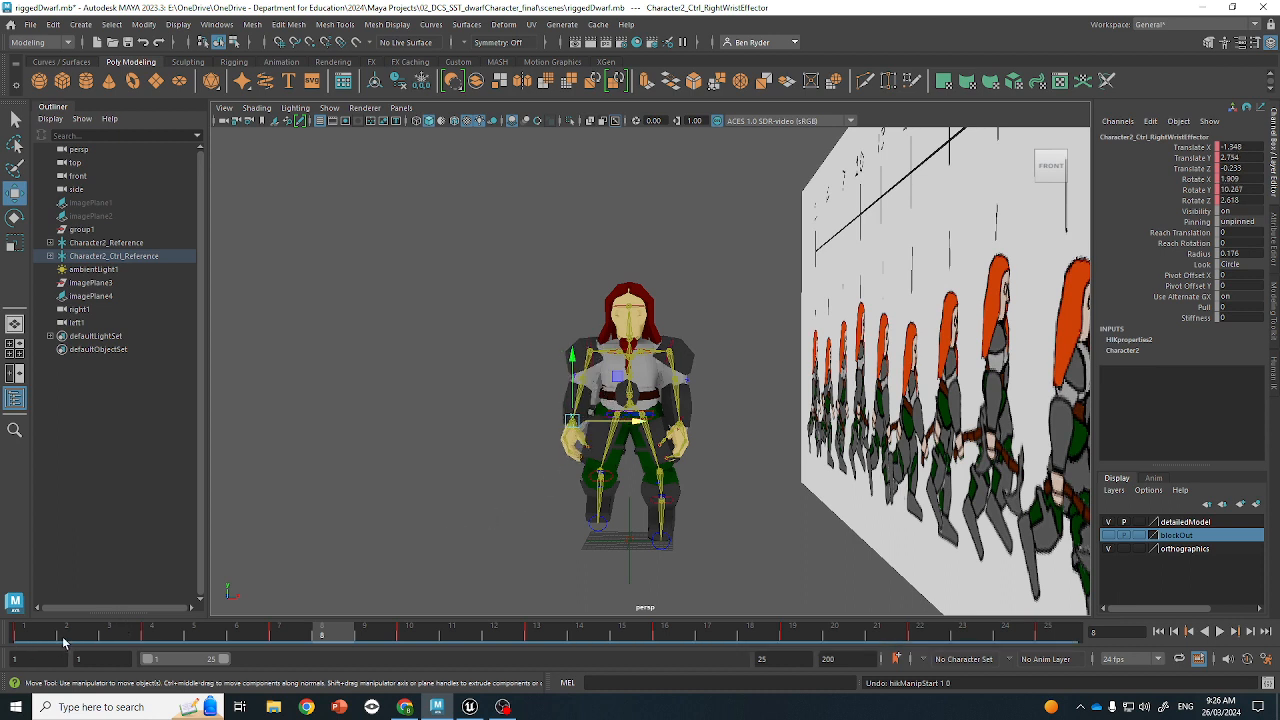
# Delete the right wrist effector's keys in frames 2 to 10 and frames 15 to 23
pyautogui.keyDown('shift'); pyautogui.moveTo(45, 631); pyautogui.dragTo(425, 631); pyautogui.keyUp('shift')
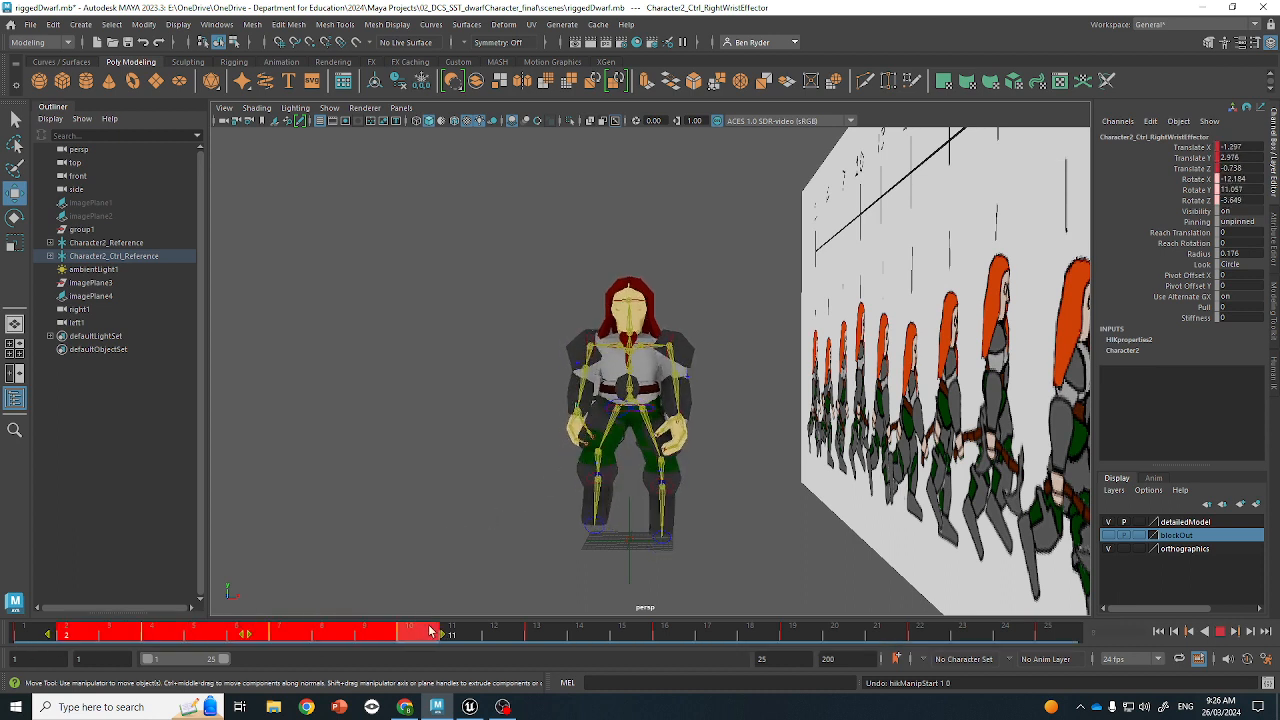
pyautogui.rightClick(425, 628)
pyautogui.click(479, 416)
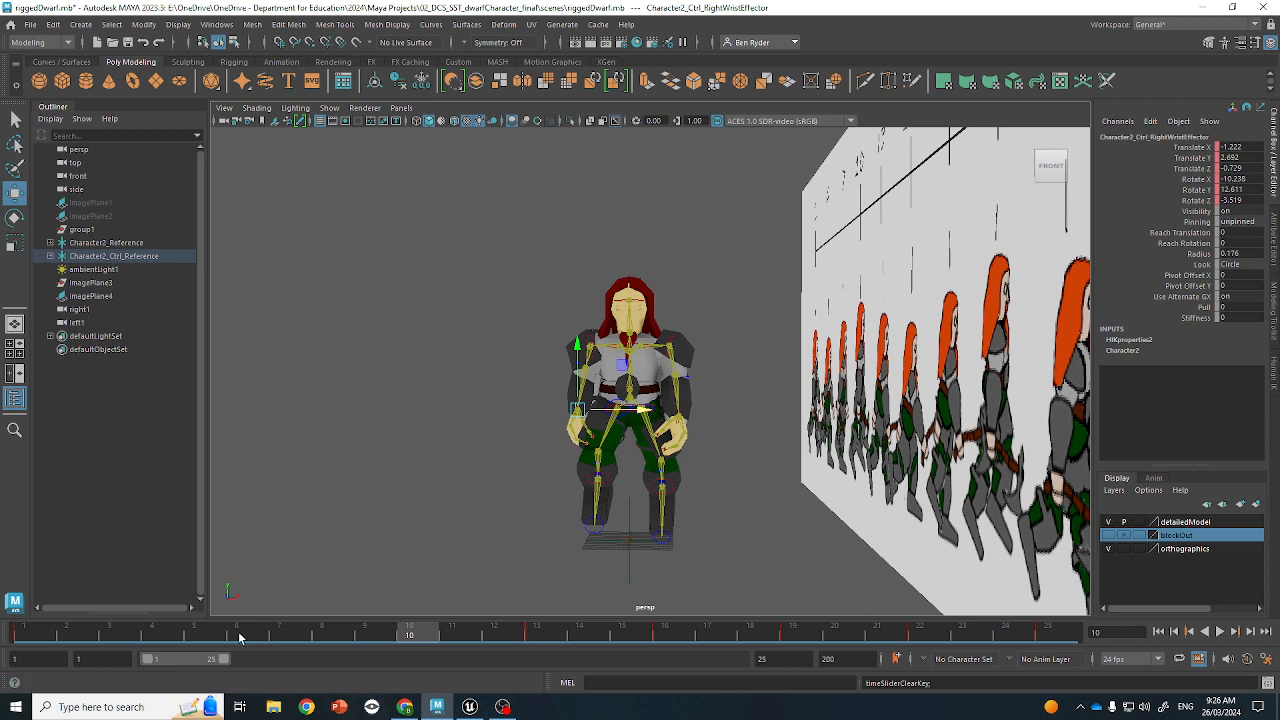
pyautogui.hotkey('alt', 'v')
pyautogui.moveTo(464, 639); pyautogui.dragTo(990, 631)
pyautogui.rightClick(930, 634)
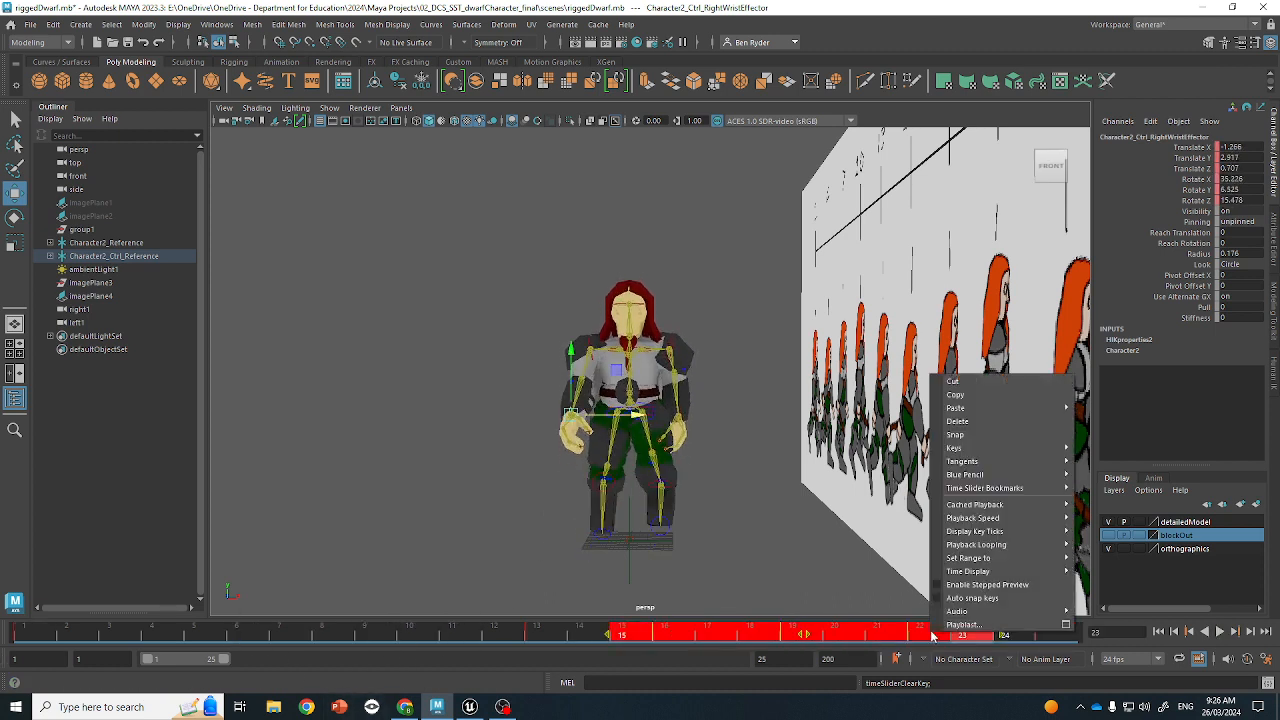
pyautogui.click(987, 422)
pyautogui.hotkey('alt', 'v')
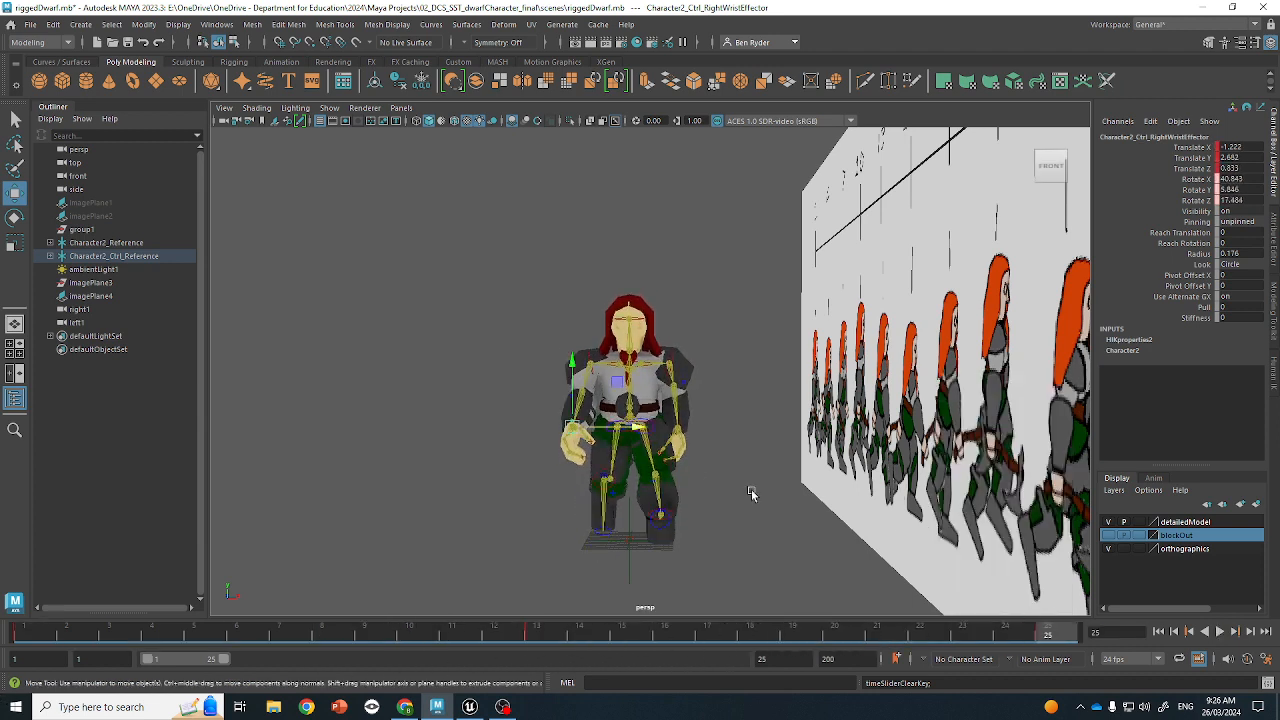
# Delete the left wrist effector's keys in frames 2 to 10 and frames 15 to 23
pyautogui.click(679, 422)
pyautogui.moveTo(568, 632); pyautogui.dragTo(440, 636)
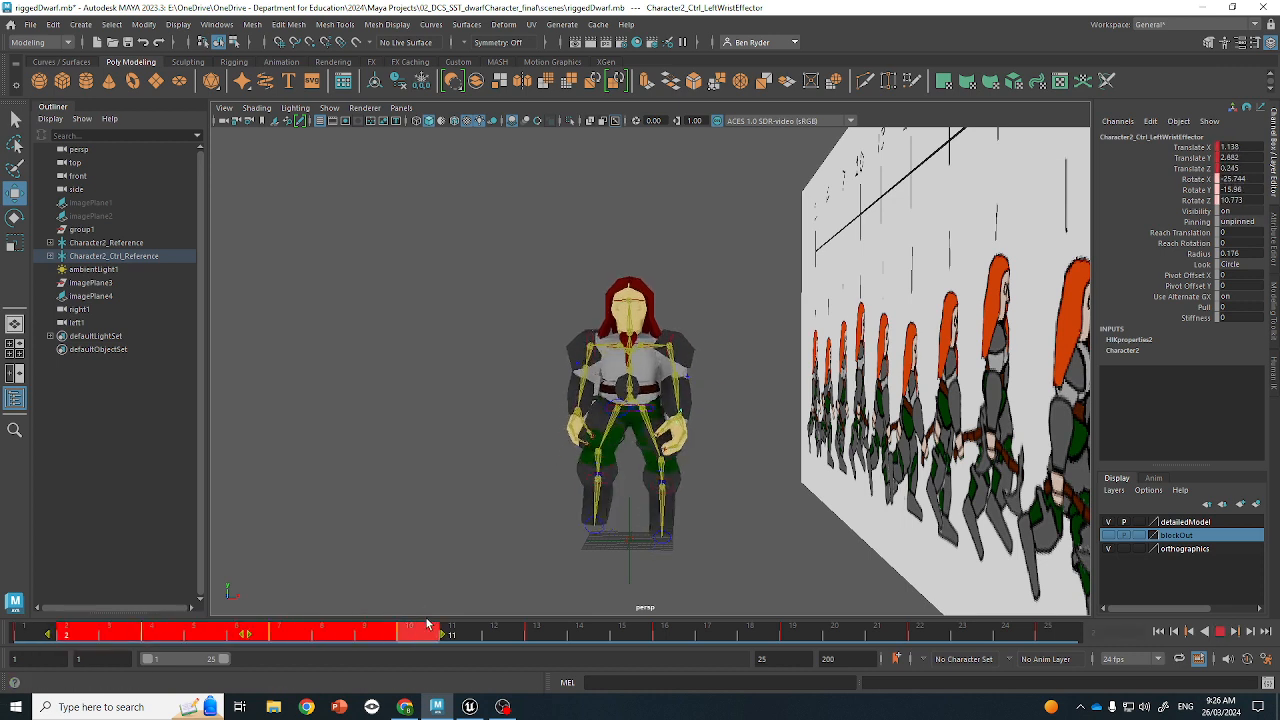
pyautogui.rightClick(420, 640)
pyautogui.click(445, 425)
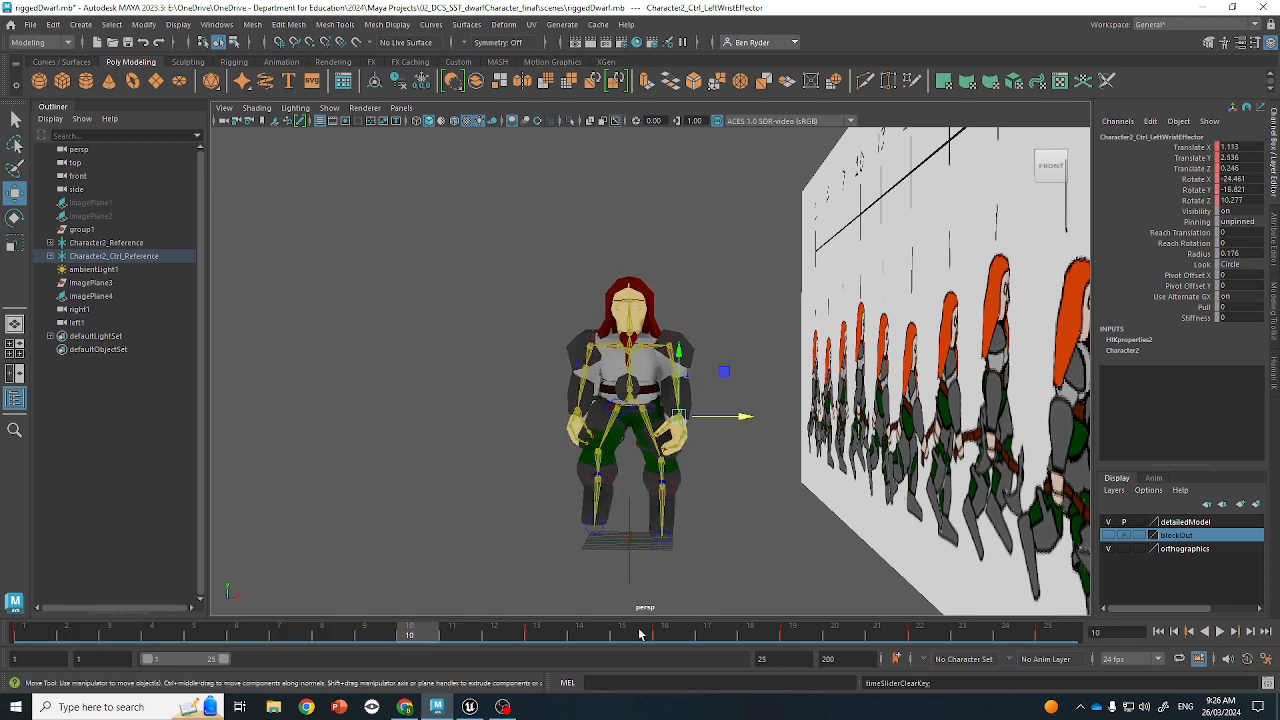
pyautogui.keyDown('shift'); pyautogui.moveTo(640, 634); pyautogui.dragTo(980, 634); pyautogui.keyUp('shift')
pyautogui.rightClick(965, 636)
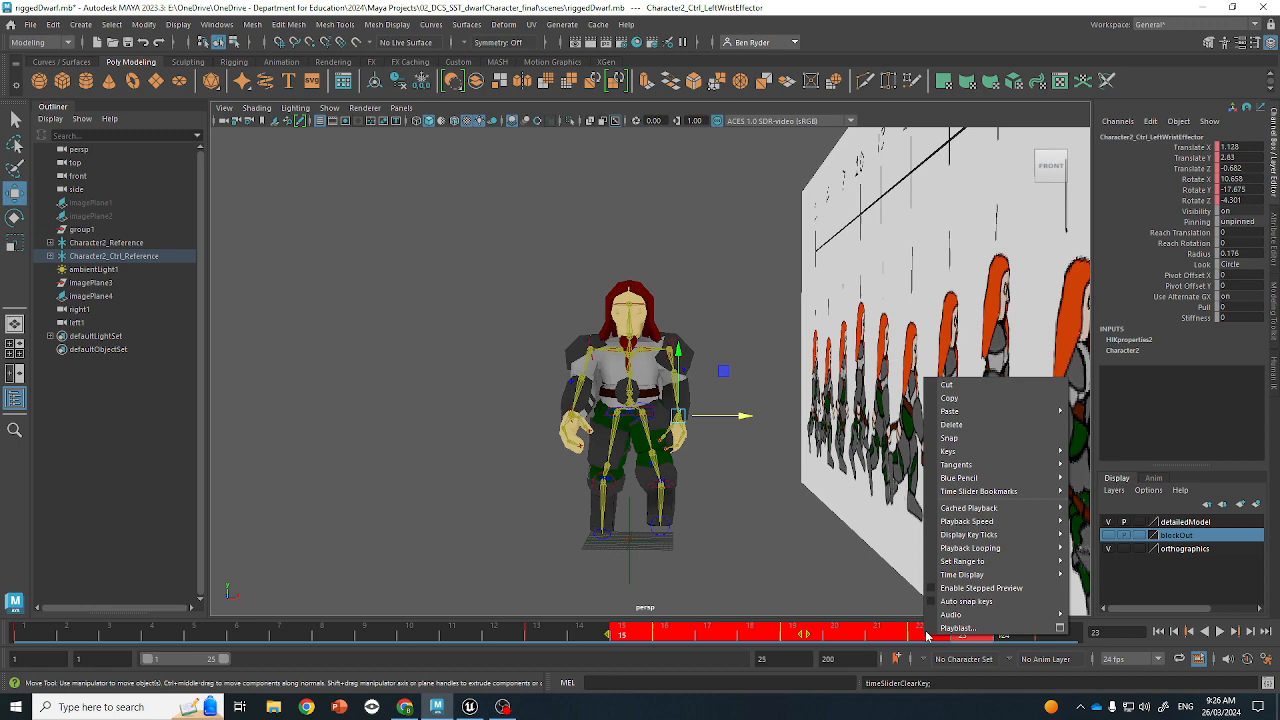
pyautogui.click(987, 425)
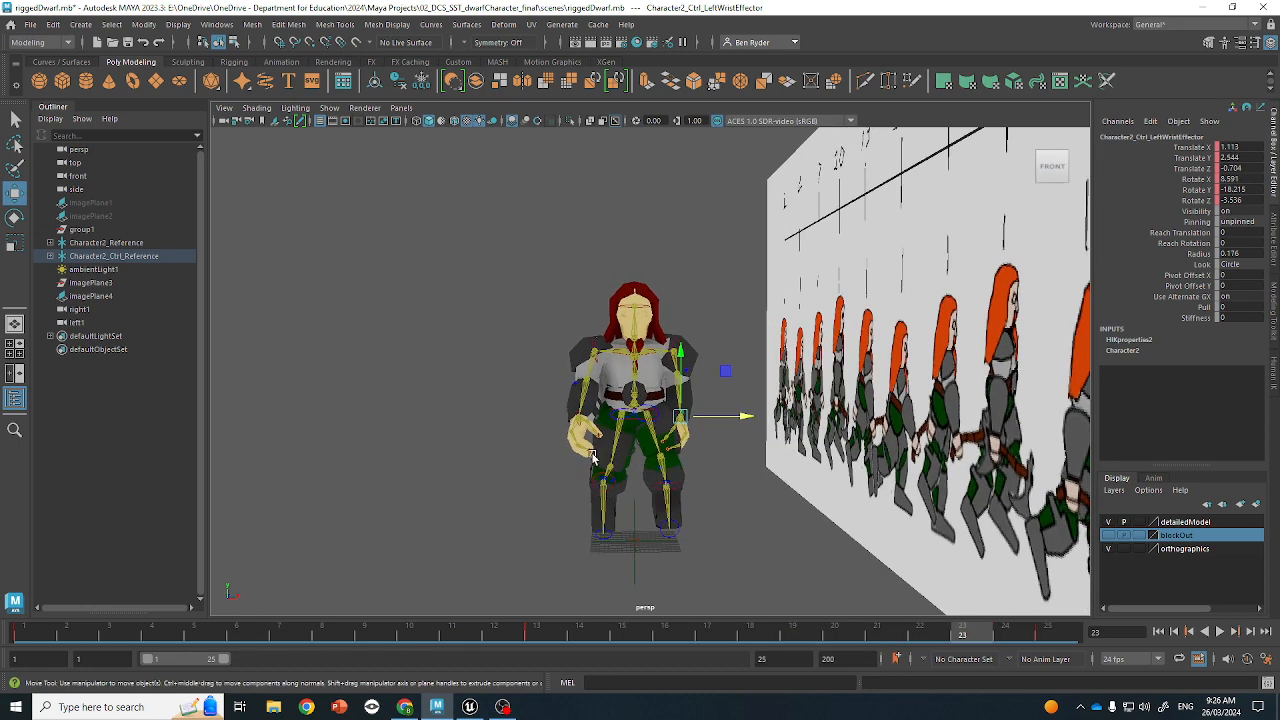
# Move the right wrist effector outward to about -1.54 in Translate X at frame 7 and about -1.45 at frame 19
pyautogui.hotkey('alt', 'v')
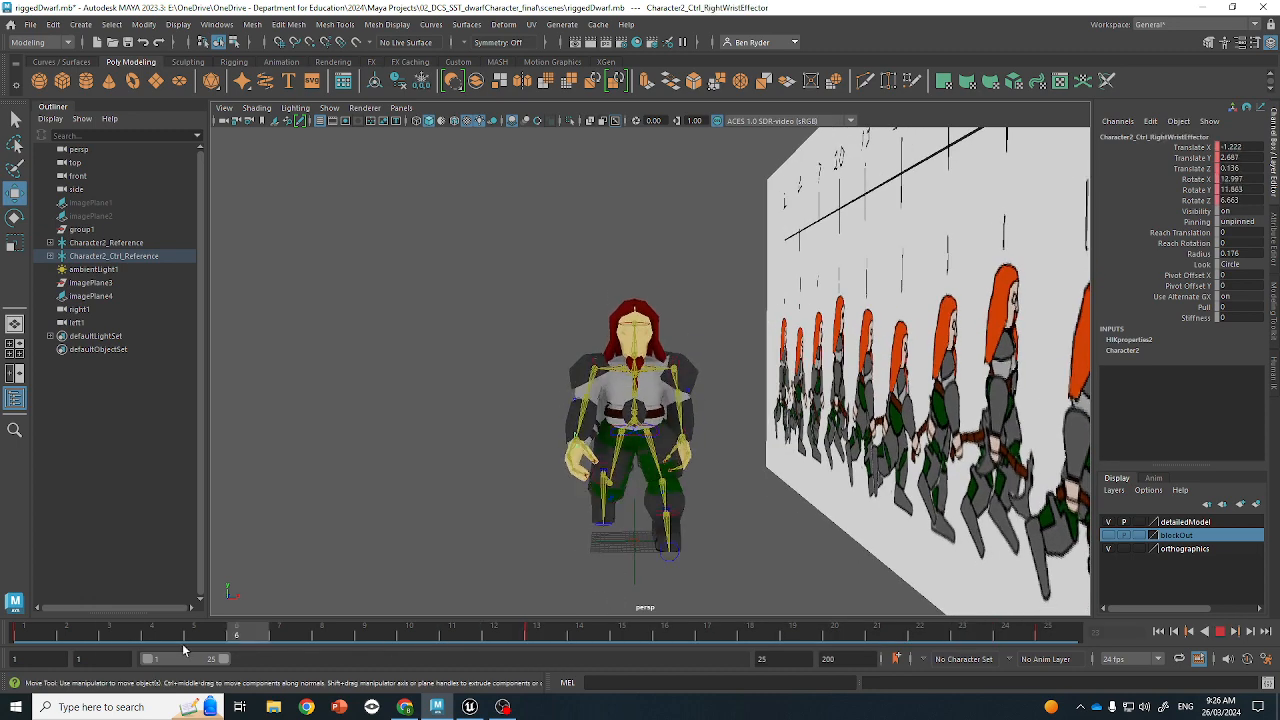
pyautogui.hotkey('alt', 'v')
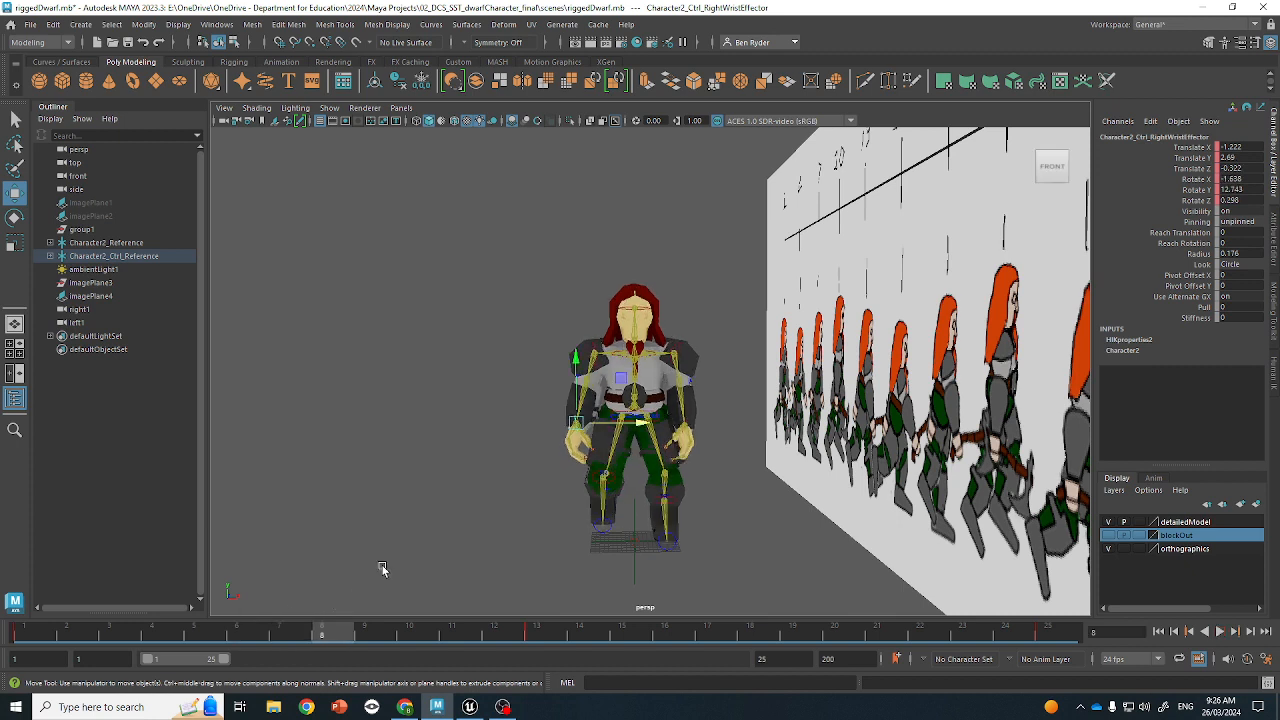
pyautogui.hotkey('alt', 'v')
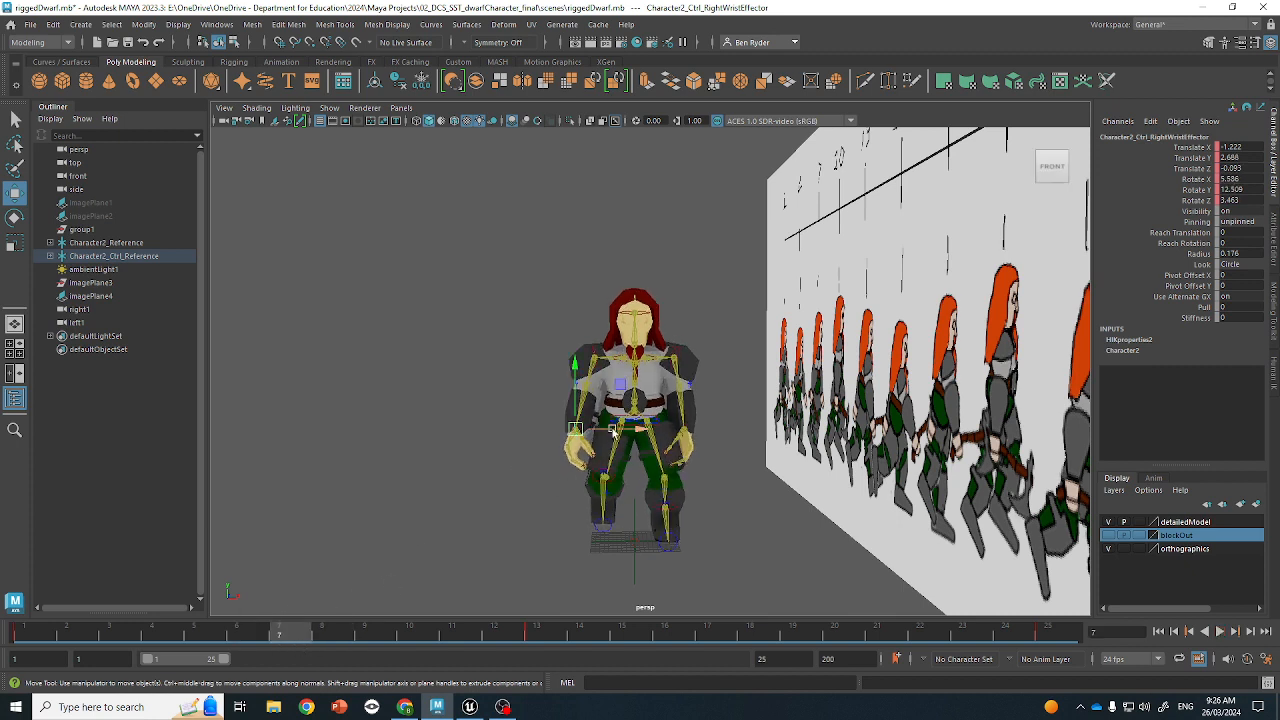
pyautogui.moveTo(612, 431); pyautogui.dragTo(626, 429)
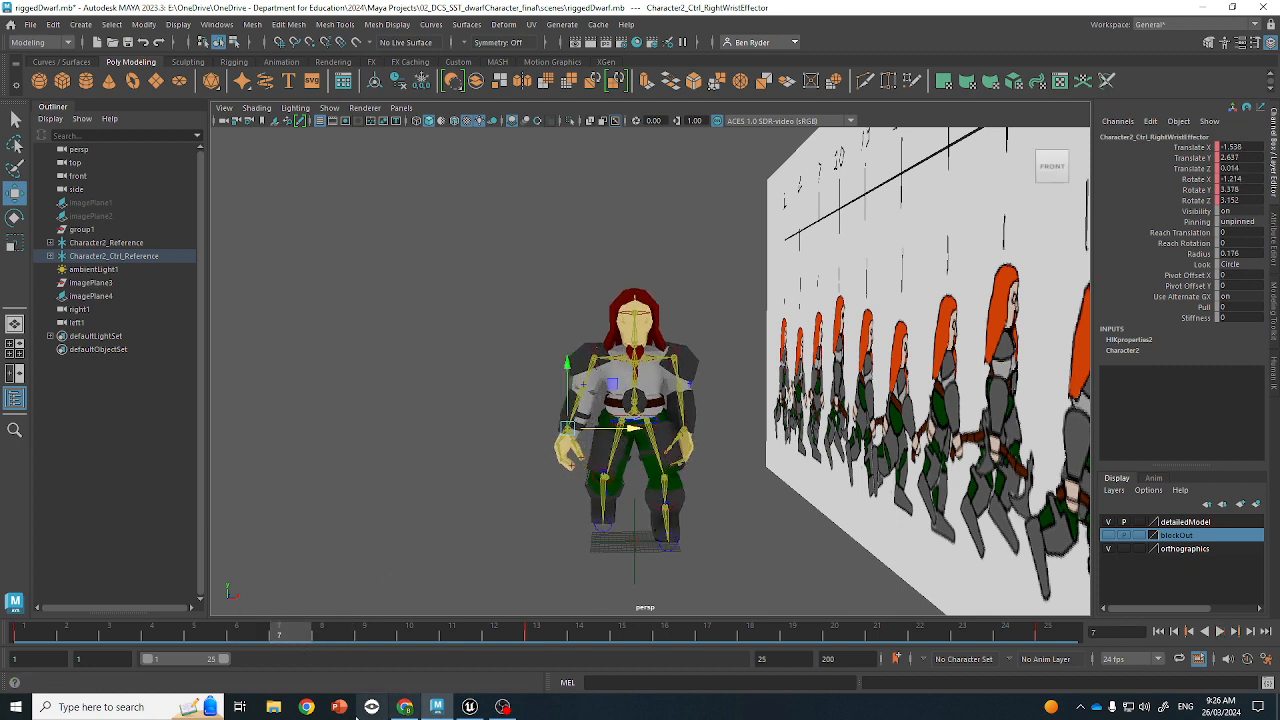
pyautogui.hotkey('alt', 'v')
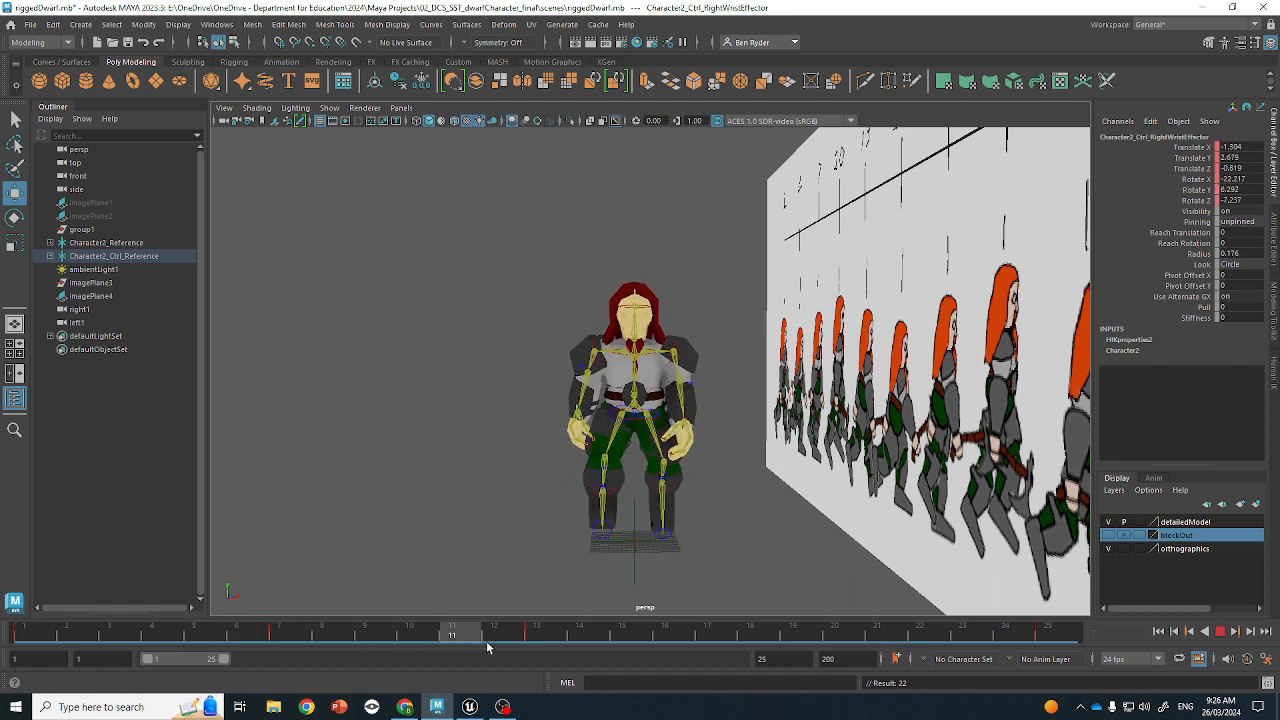
pyautogui.click(787, 641)
pyautogui.moveTo(634, 427); pyautogui.dragTo(624, 427)
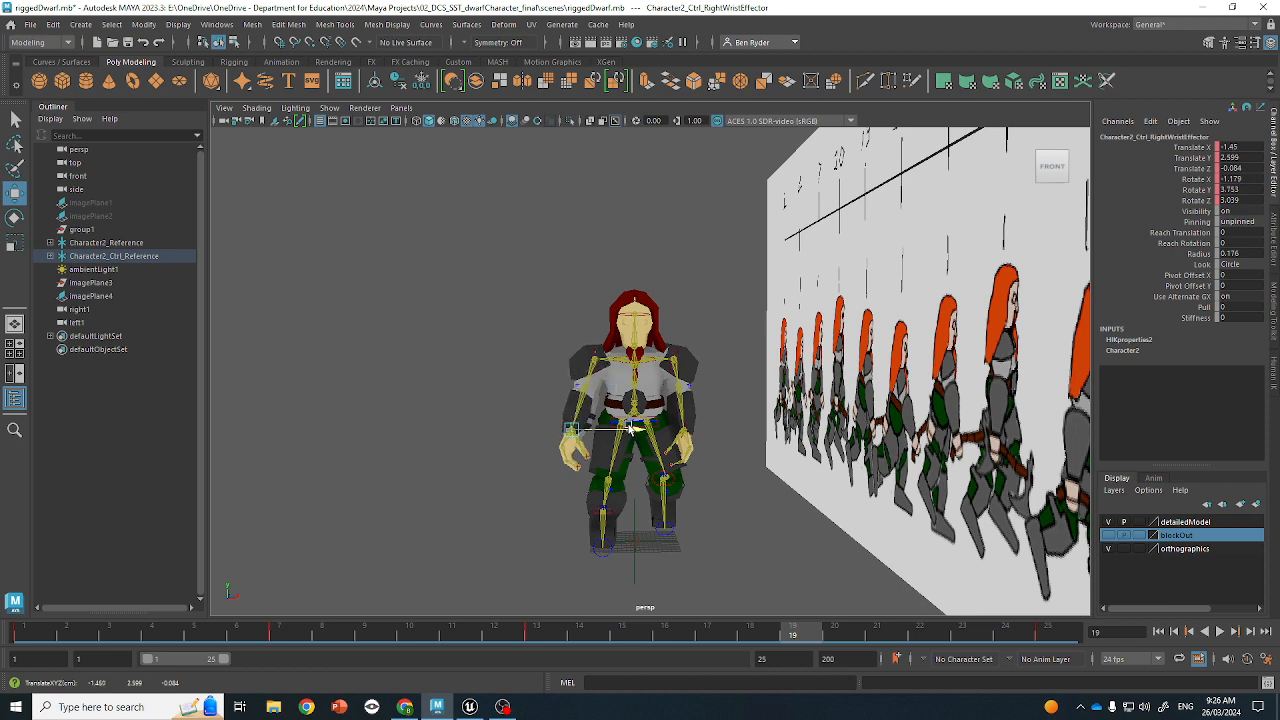
# Key the left wrist effector outward at about 1.485 in Translate X at frame 7 and 1.483 at frame 19, and play back the walk
pyautogui.moveTo(802, 637); pyautogui.dragTo(160, 642)
pyautogui.moveTo(651, 514)
pyautogui.keyDown('alt'); pyautogui.mouseDown()
pyautogui.moveTo(546, 547)
pyautogui.moveTo(460, 495)
pyautogui.moveTo(494, 497)
pyautogui.moveTo(471, 514)
pyautogui.mouseUp(); pyautogui.keyUp('alt')
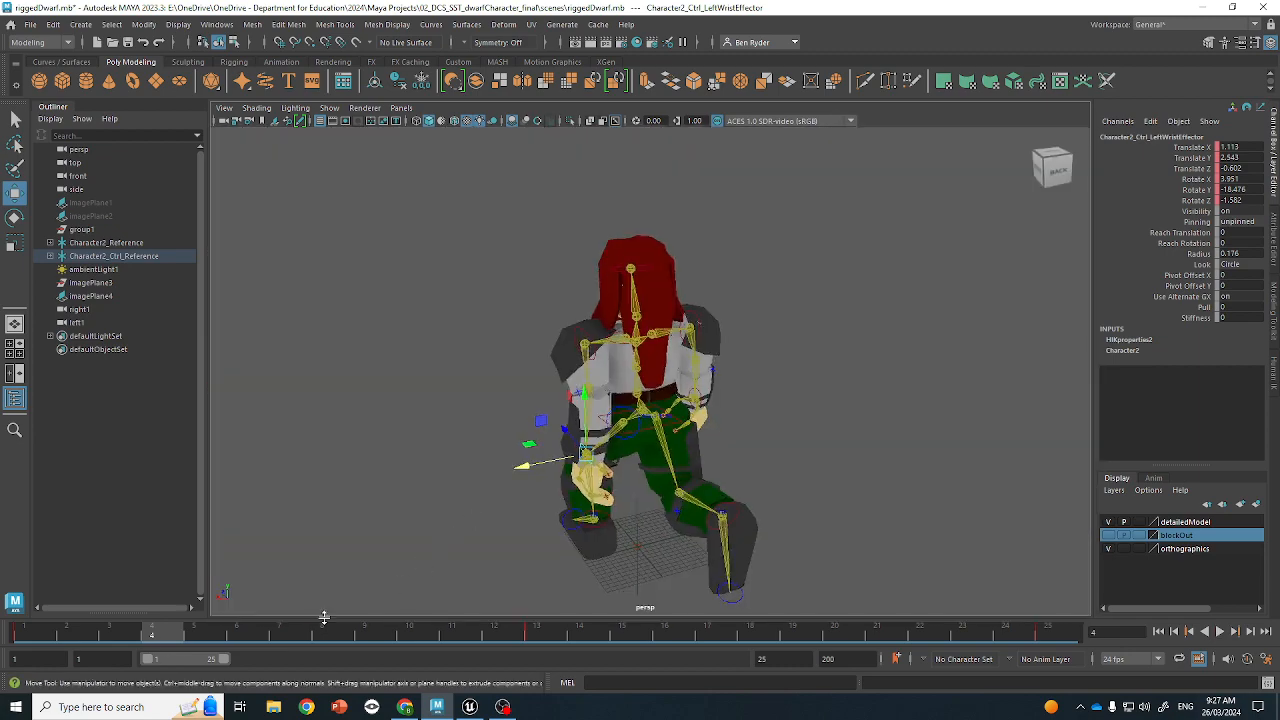
pyautogui.moveTo(171, 637); pyautogui.dragTo(263, 641)
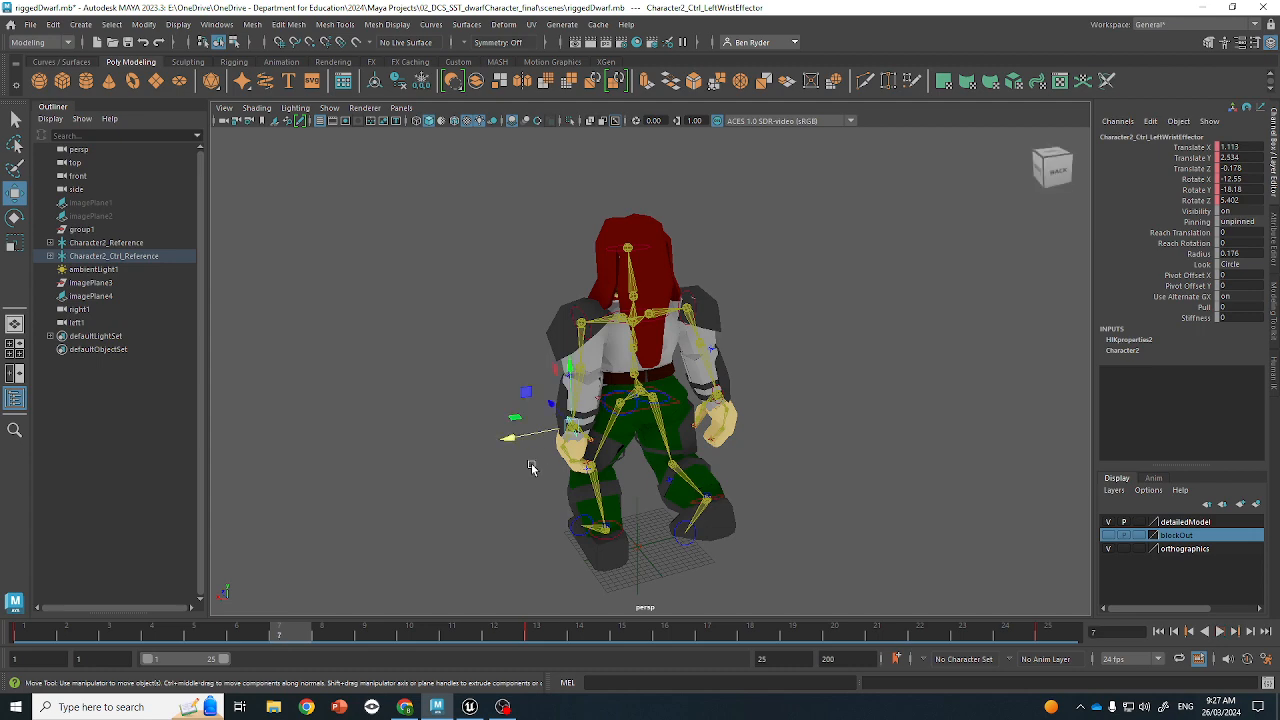
pyautogui.moveTo(517, 439); pyautogui.dragTo(501, 441)
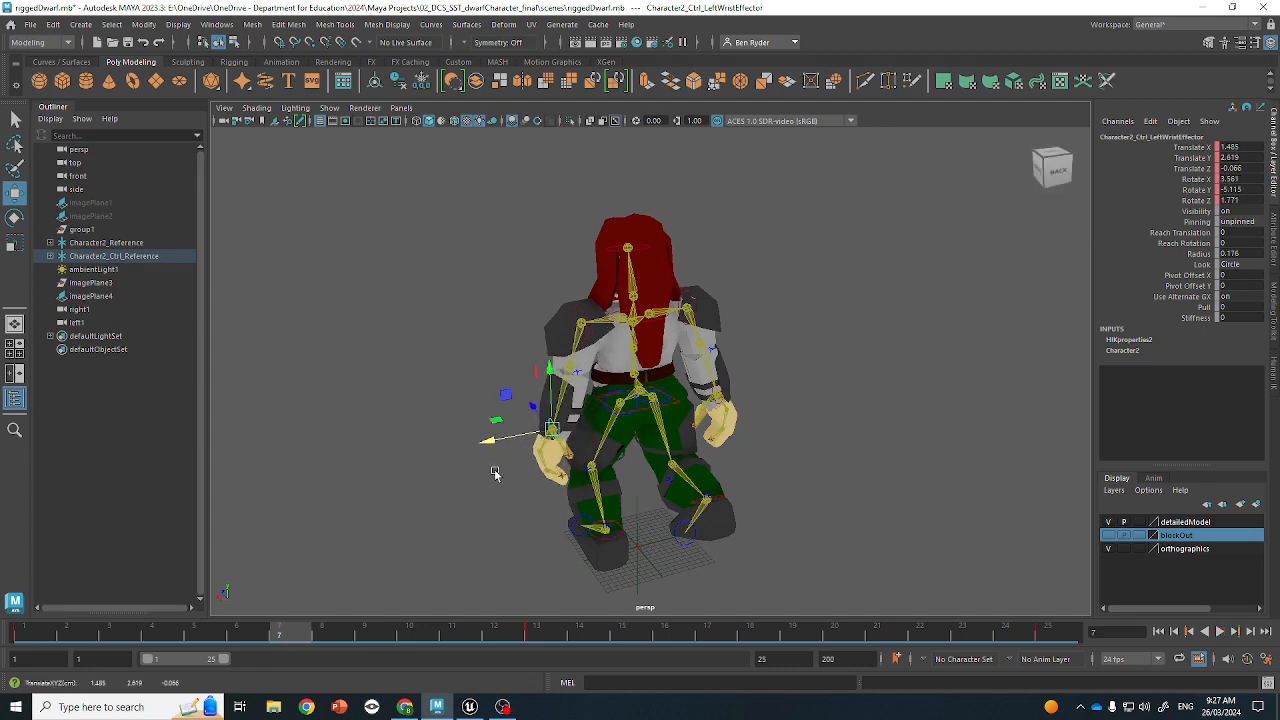
pyautogui.press('s')
pyautogui.hotkey('alt', 'v')
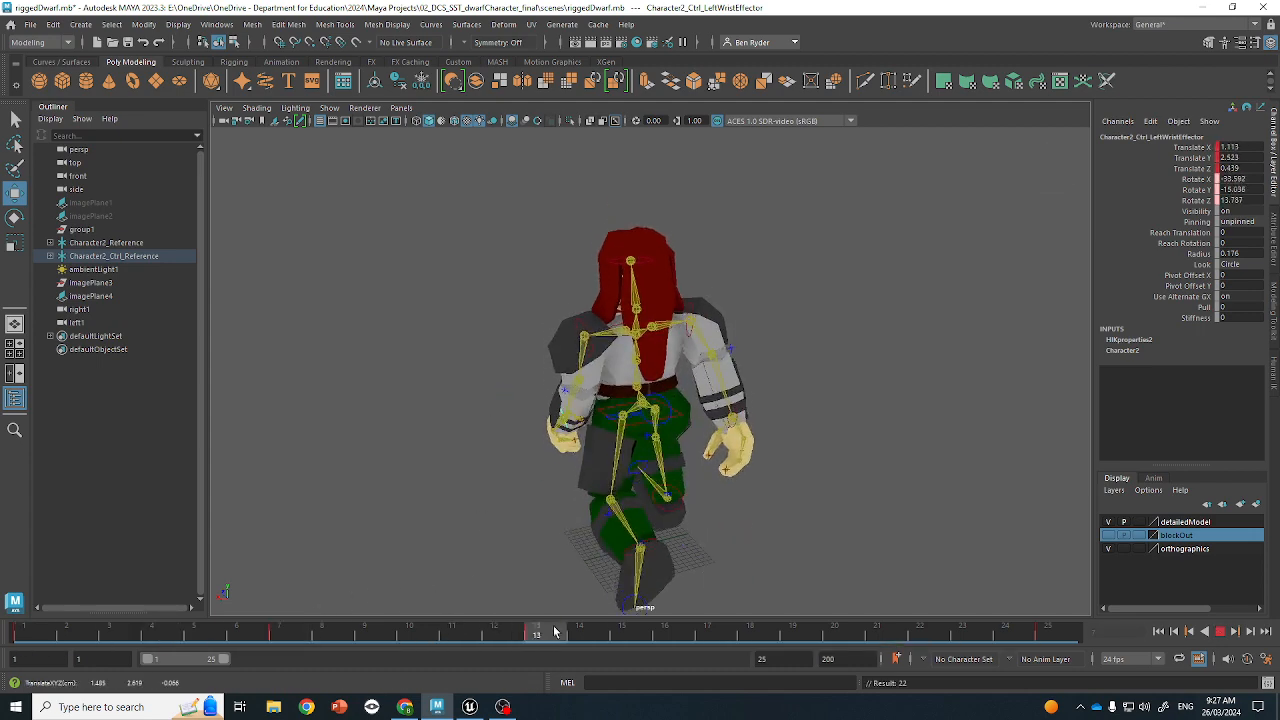
pyautogui.click(788, 630)
pyautogui.moveTo(516, 449); pyautogui.dragTo(497, 443)
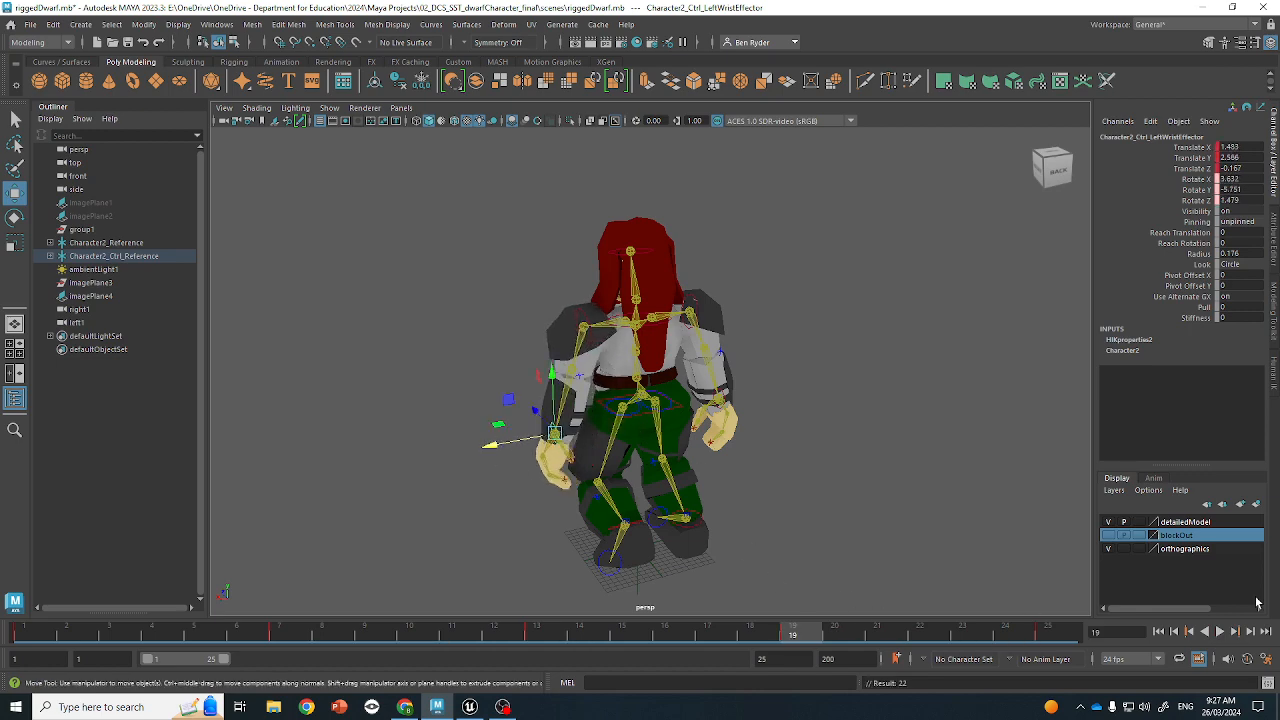
pyautogui.click(1219, 631)
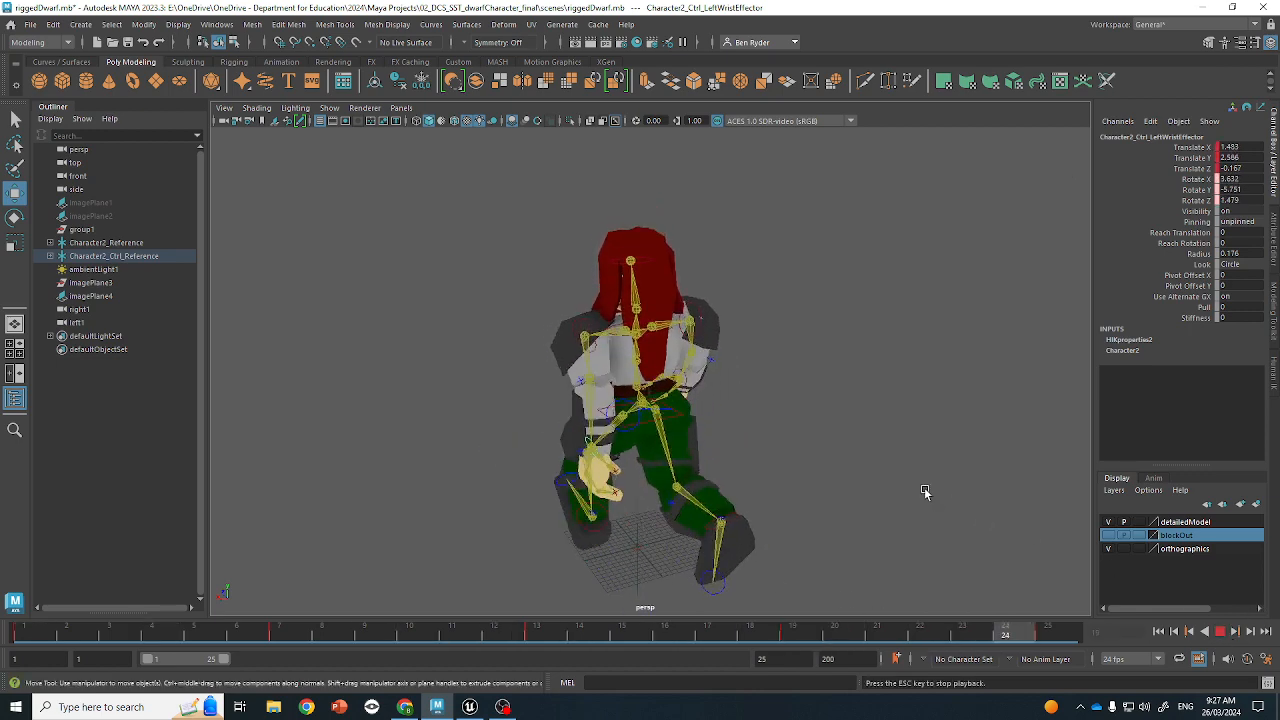
pyautogui.click(1218, 632)
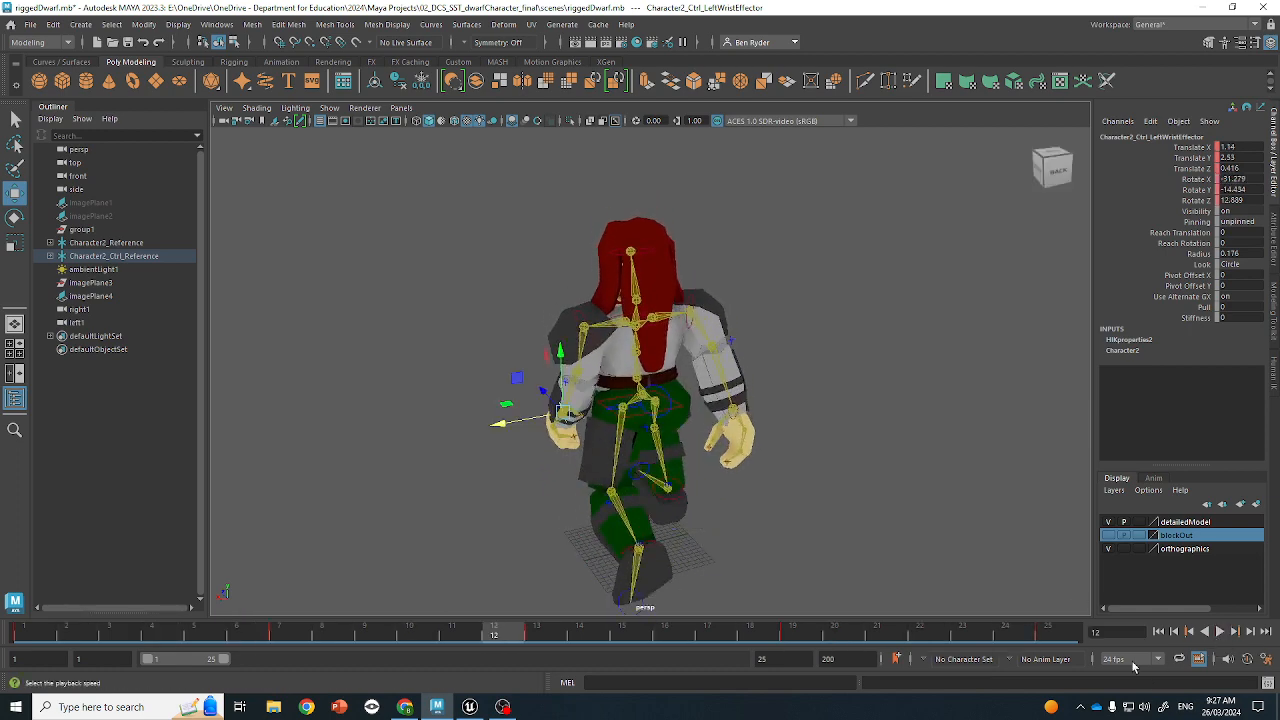
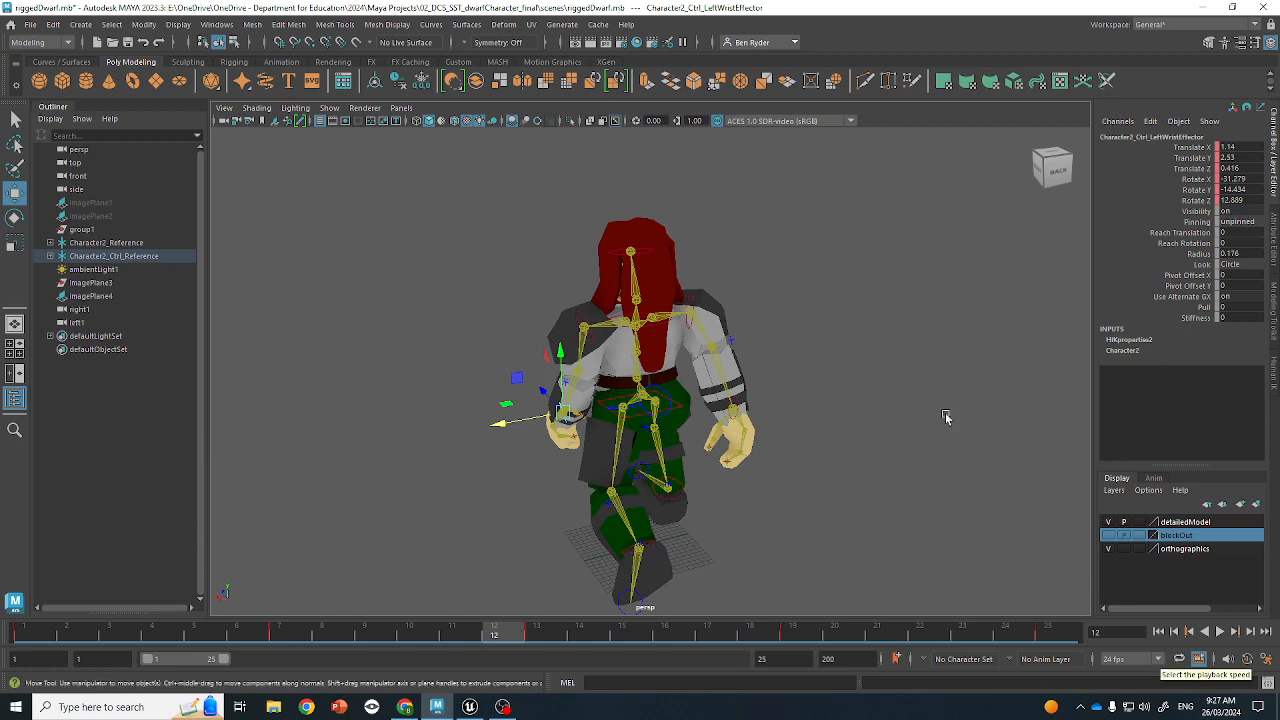
# Set the scene's frame rate to 60 fps
pyautogui.keyDown('alt'); pyautogui.moveTo(884, 470); pyautogui.dragTo(540, 440); pyautogui.keyUp('alt')
pyautogui.scroll(-6, 688, 406)
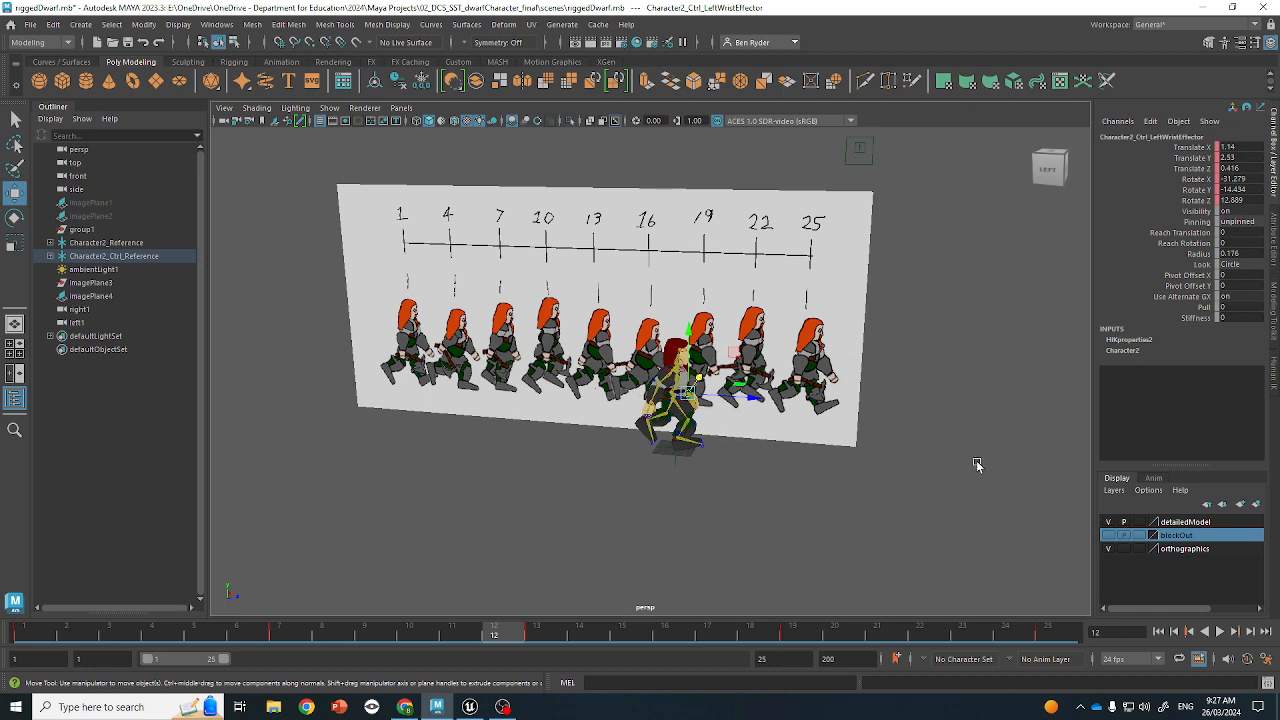
pyautogui.scroll(3, 977, 464)
pyautogui.click(1126, 660)
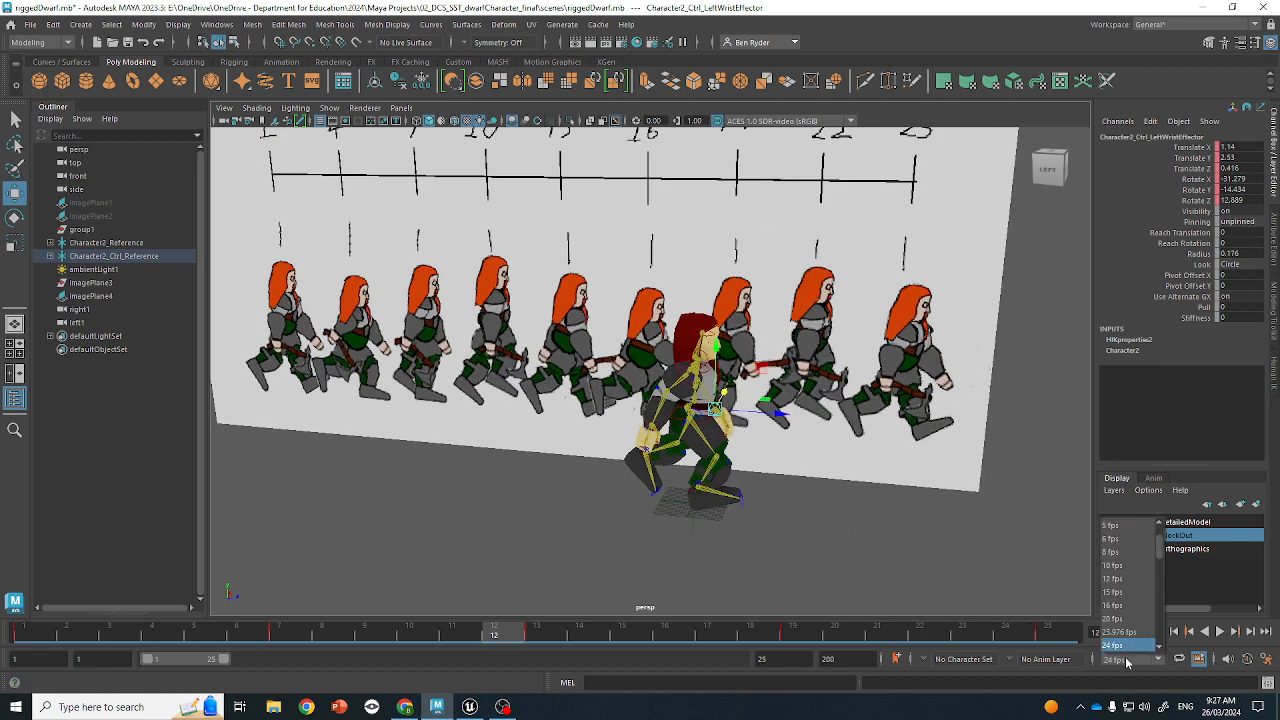
pyautogui.scroll(-3, 1125, 648)
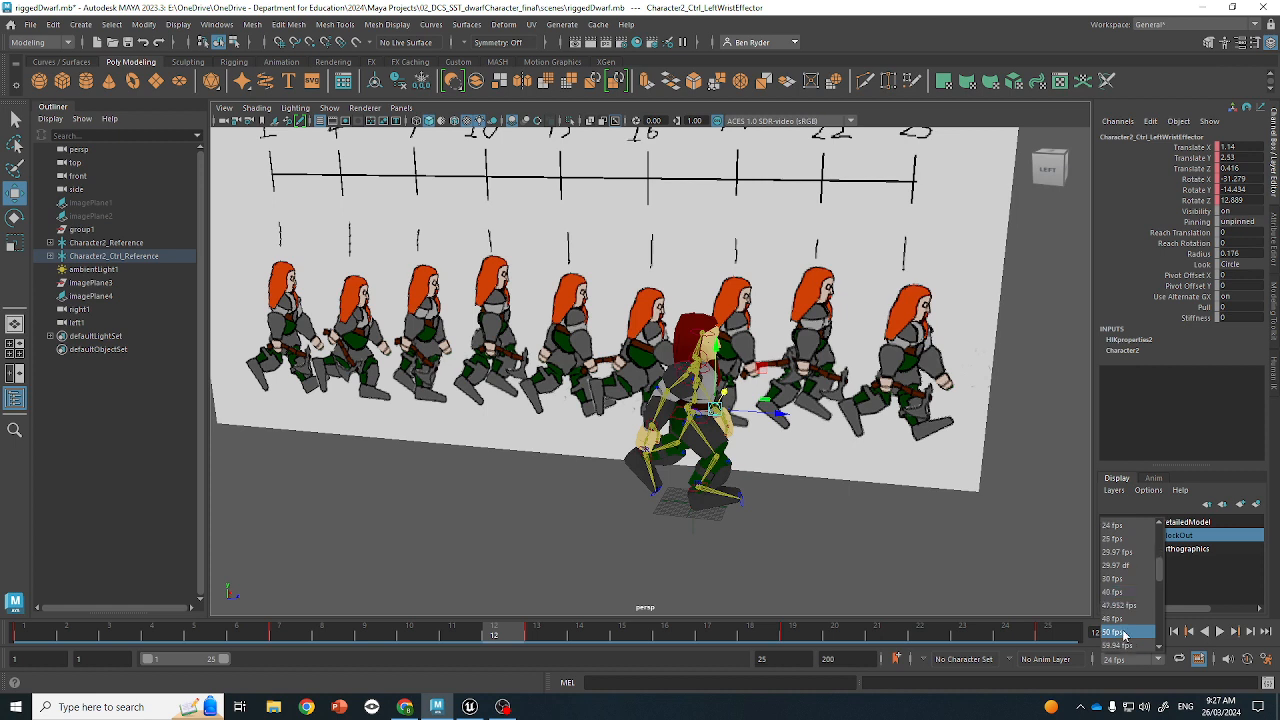
pyautogui.scroll(-1, 1124, 636)
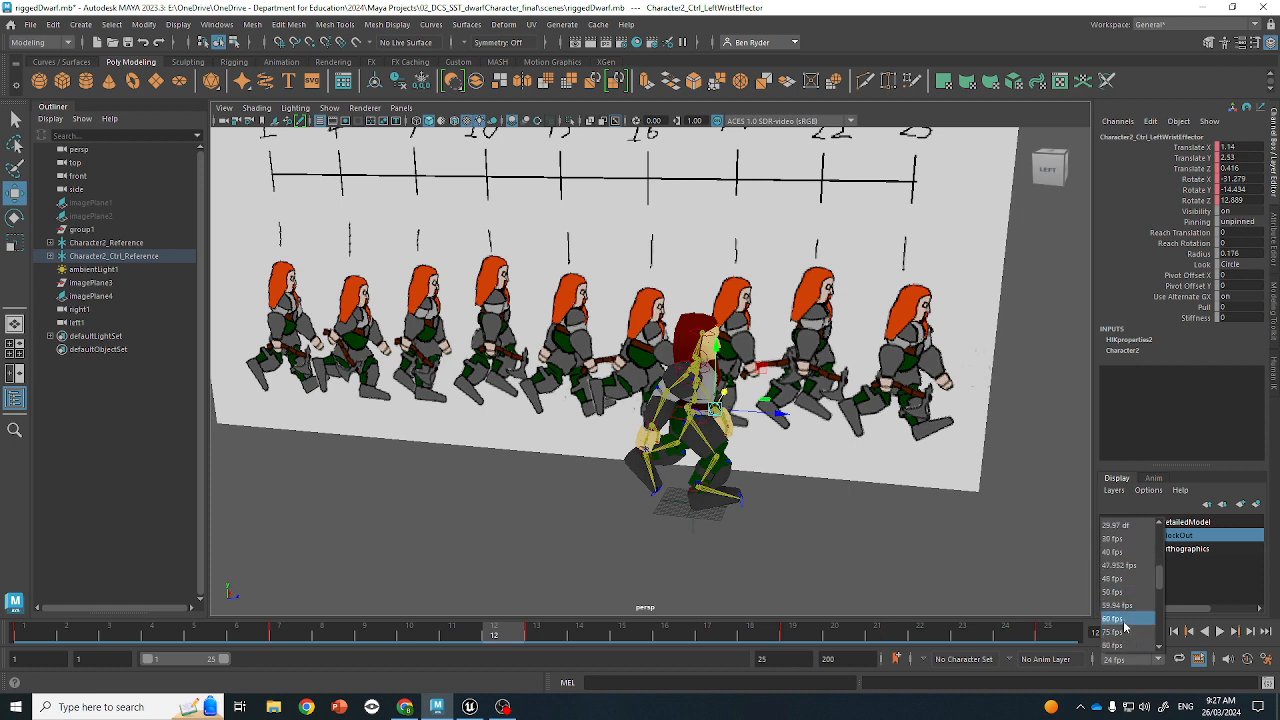
pyautogui.click(1124, 622)
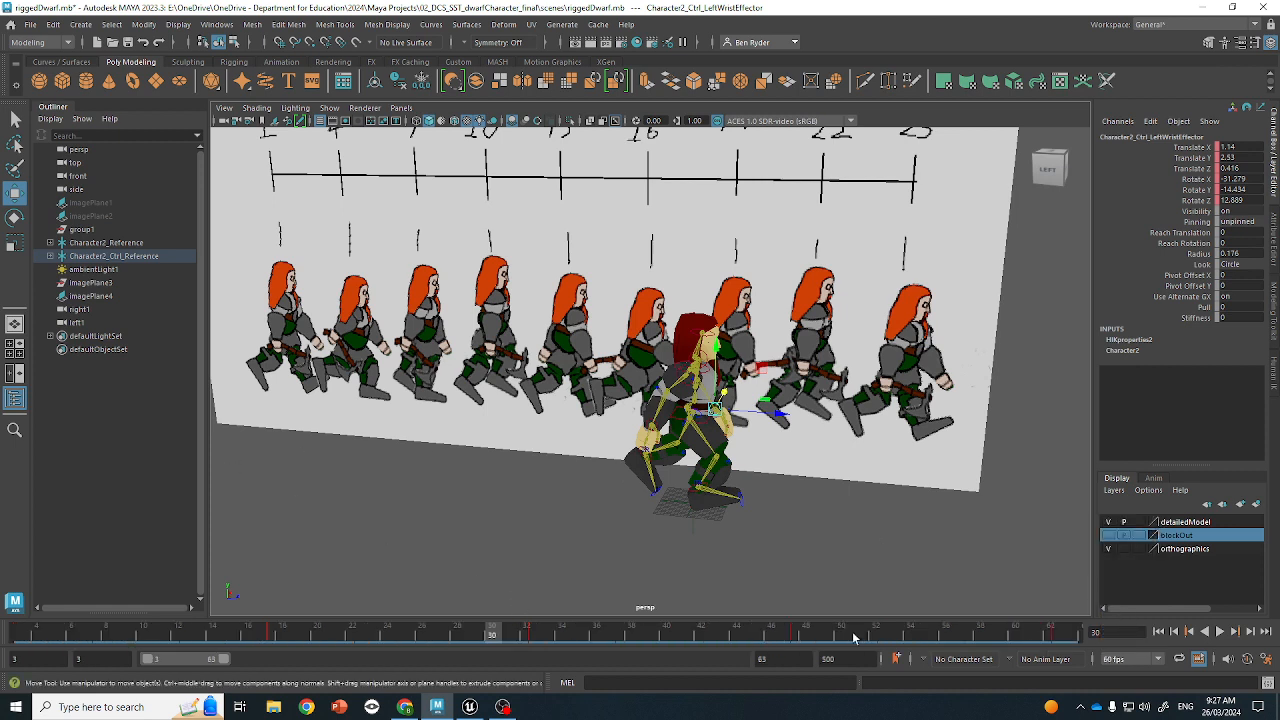
# Play back the walk cycle at 60 fps from the side and back, and examine the left wrist effector's retimed keys
pyautogui.click(1220, 631)
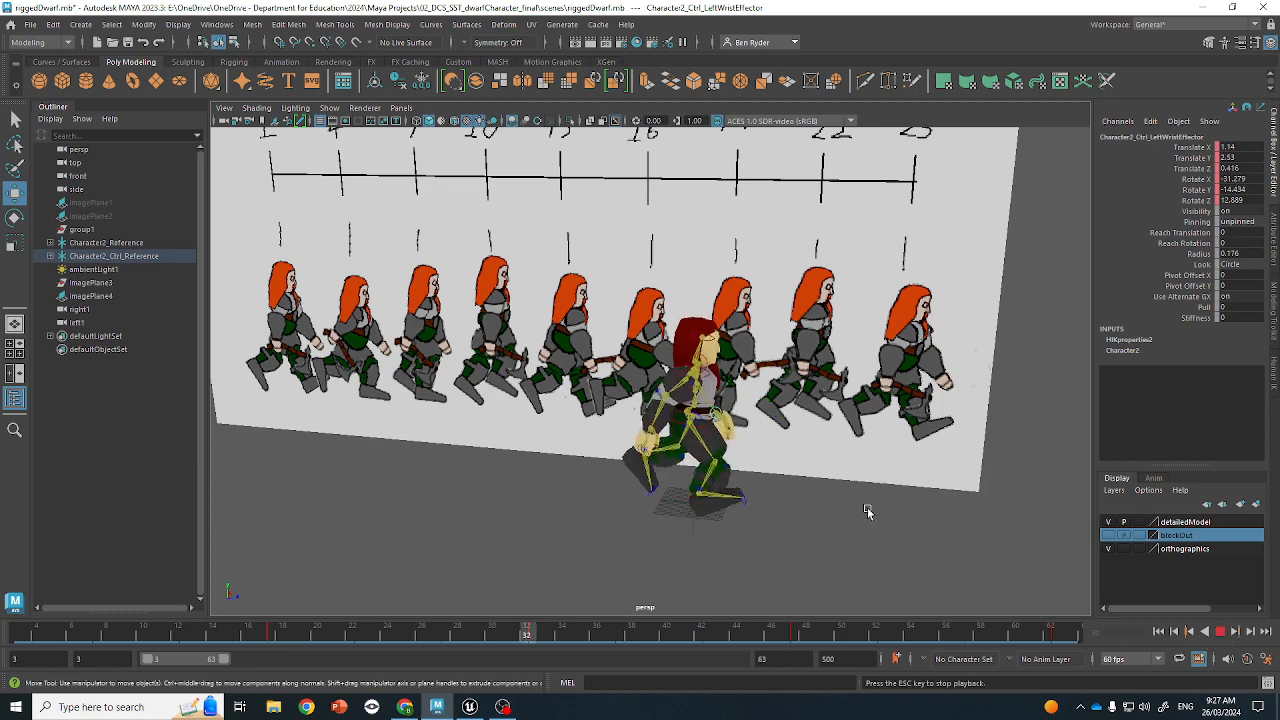
pyautogui.keyDown('alt'); pyautogui.moveTo(866, 512); pyautogui.dragTo(1025, 496); pyautogui.keyUp('alt')
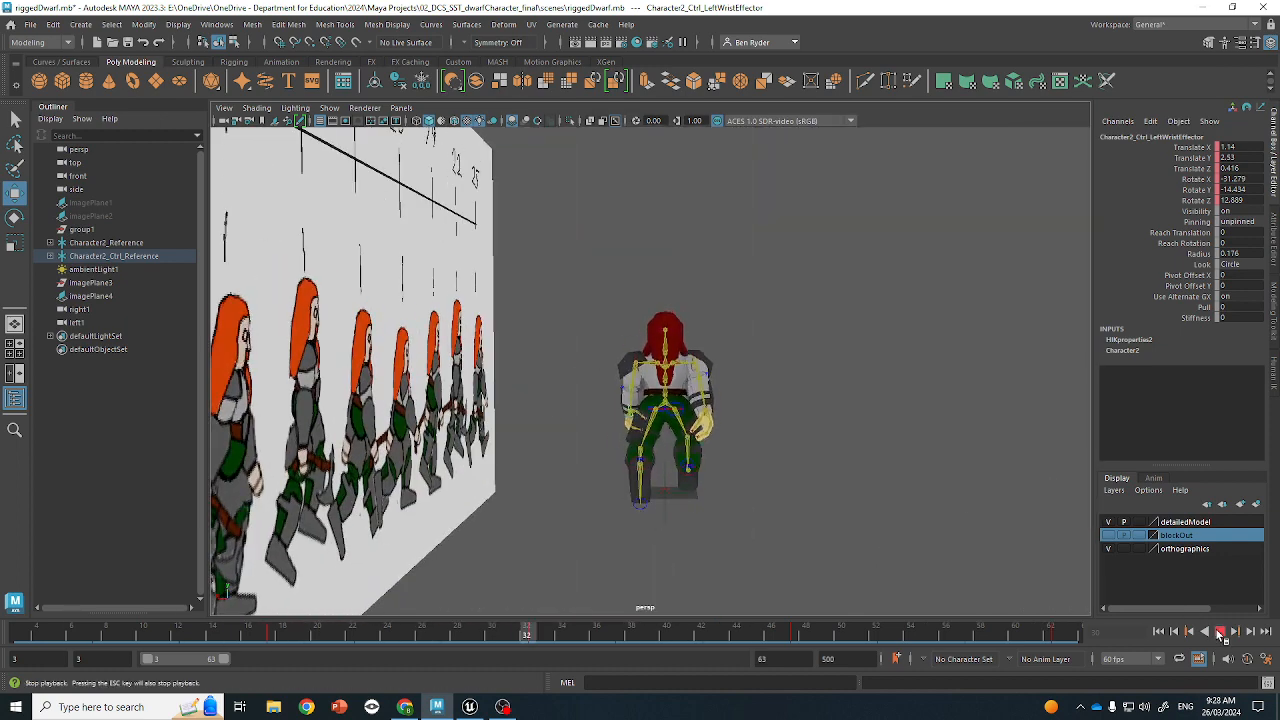
pyautogui.click(1219, 633)
pyautogui.click(1050, 638)
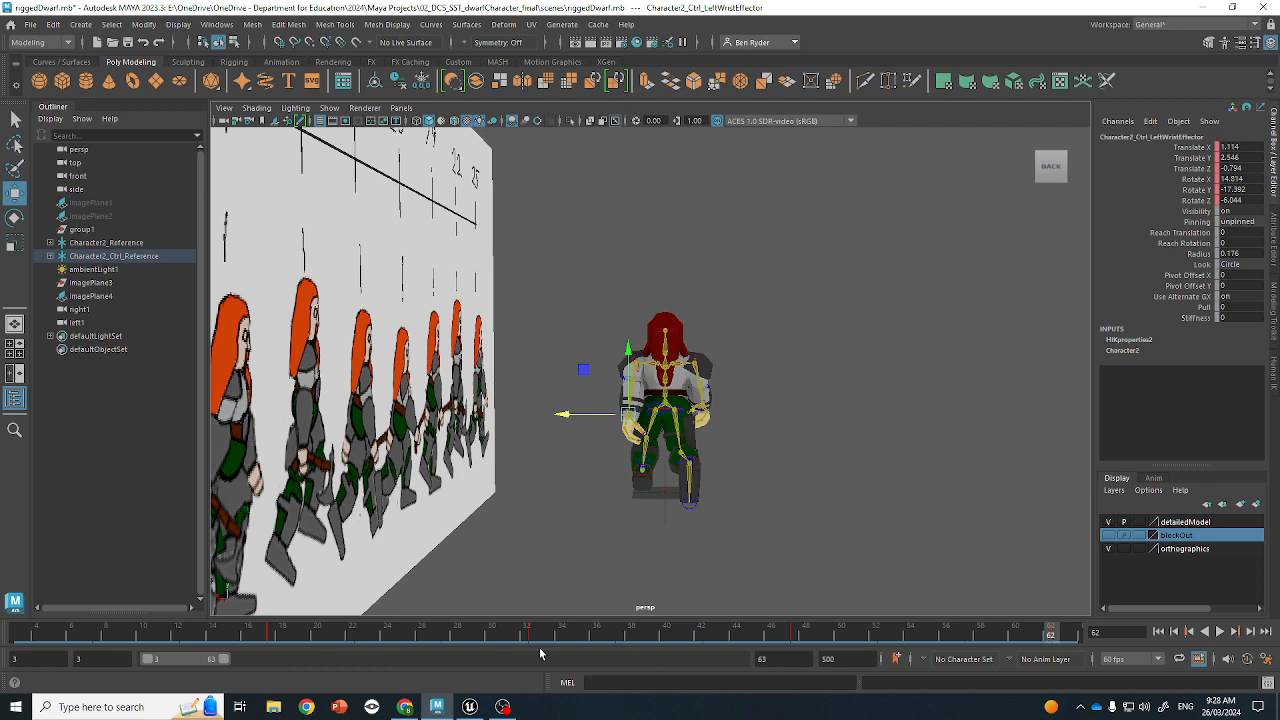
pyautogui.moveTo(222, 643); pyautogui.dragTo(288, 637)
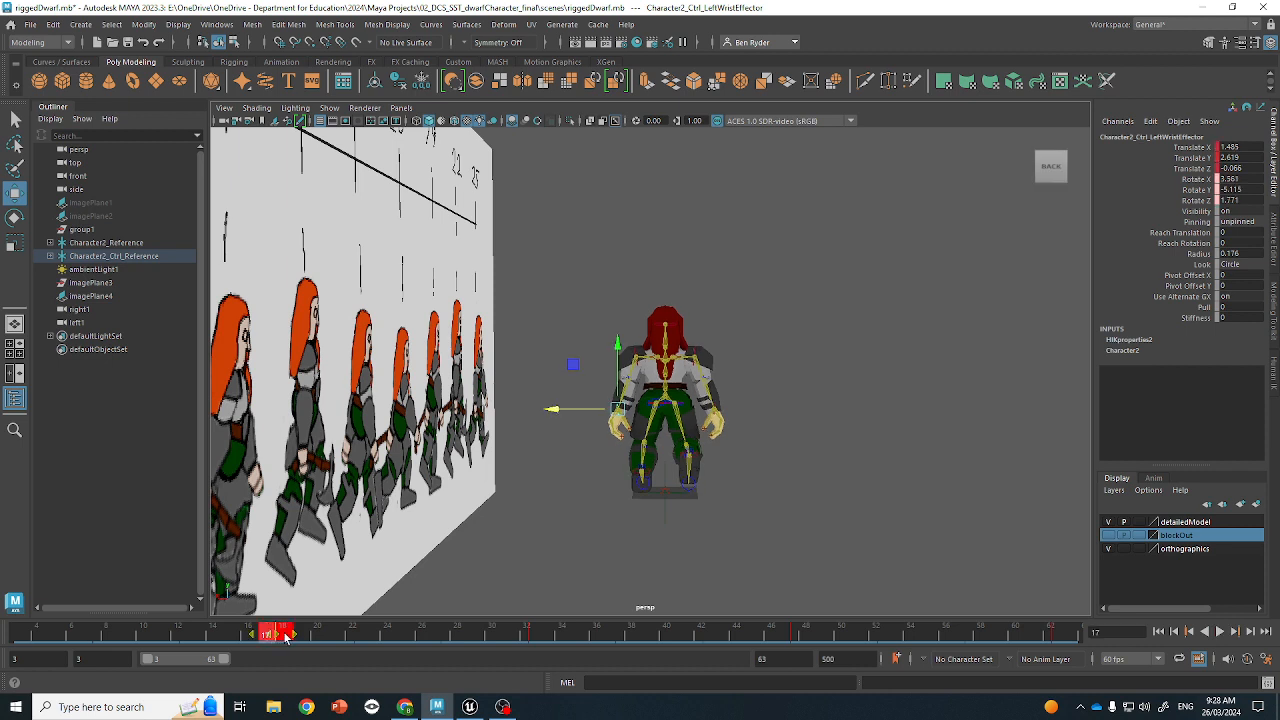
pyautogui.hotkey('ctrl', 'z')
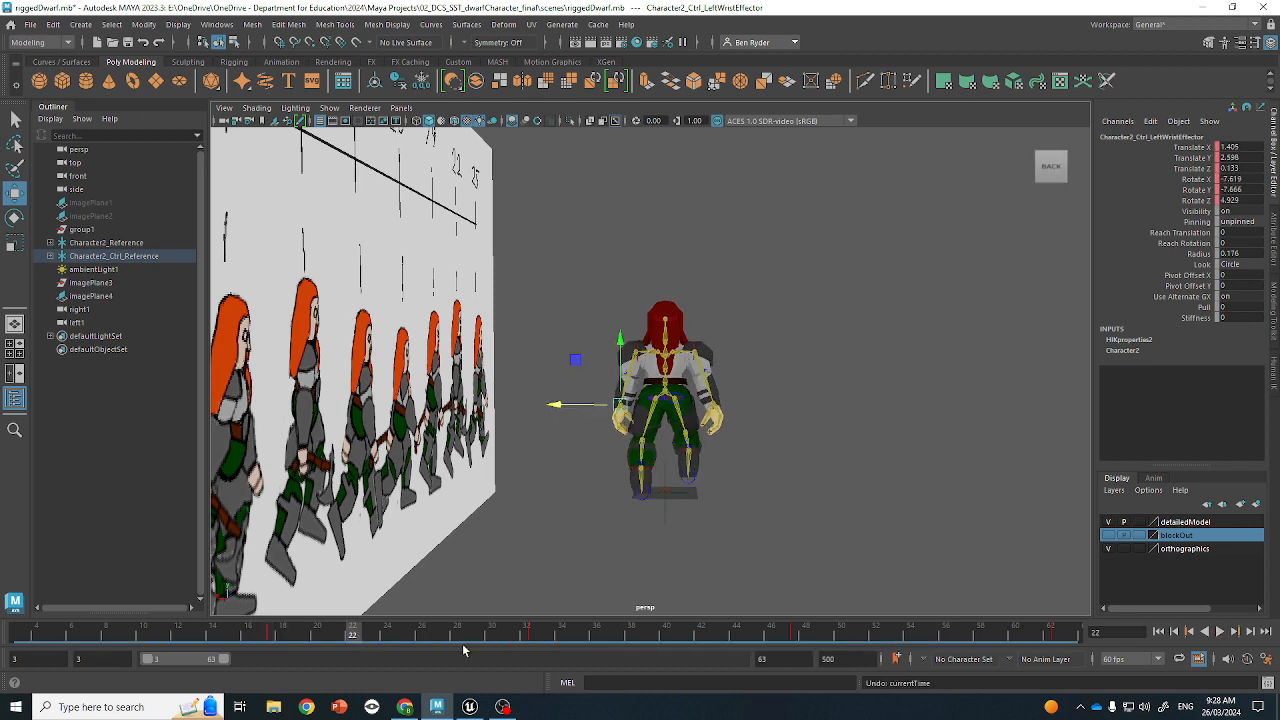
pyautogui.moveTo(504, 636); pyautogui.dragTo(1052, 620)
# Try setting the frame rate back to 24 fps, and undo the change to return to 60 fps
pyautogui.click(1133, 661)
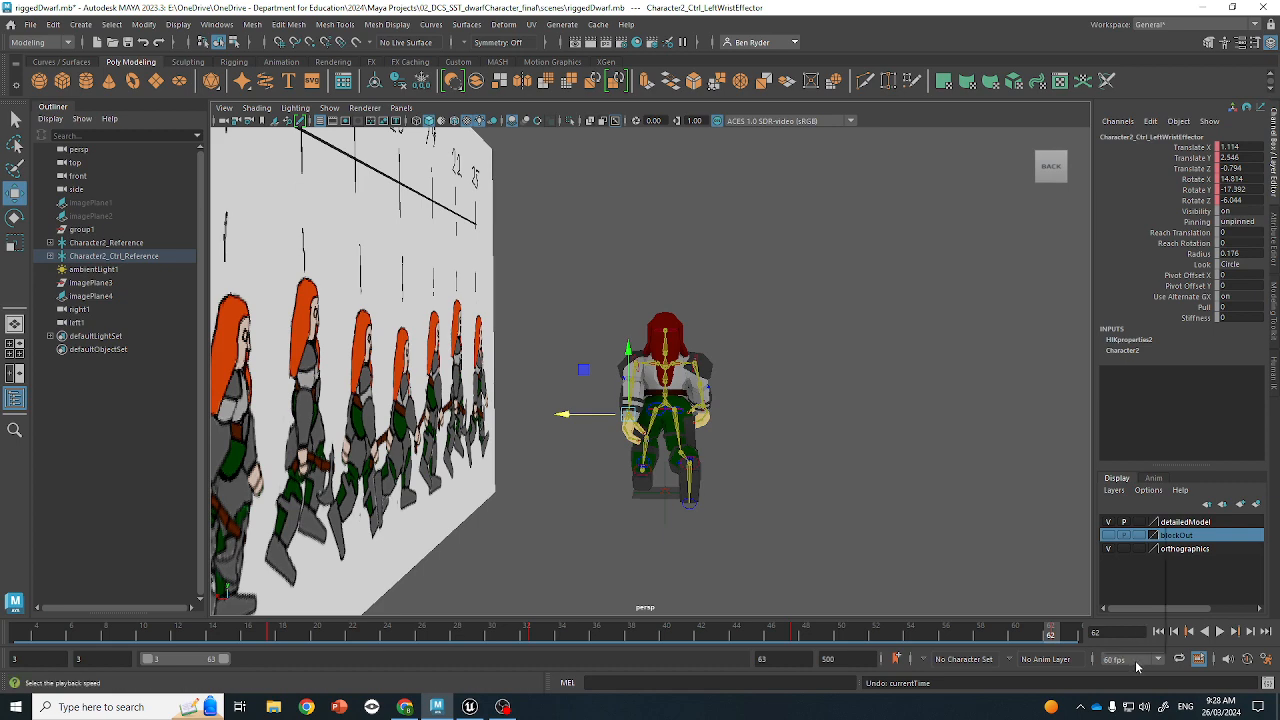
pyautogui.scroll(2, 1128, 580)
pyautogui.click(1115, 528)
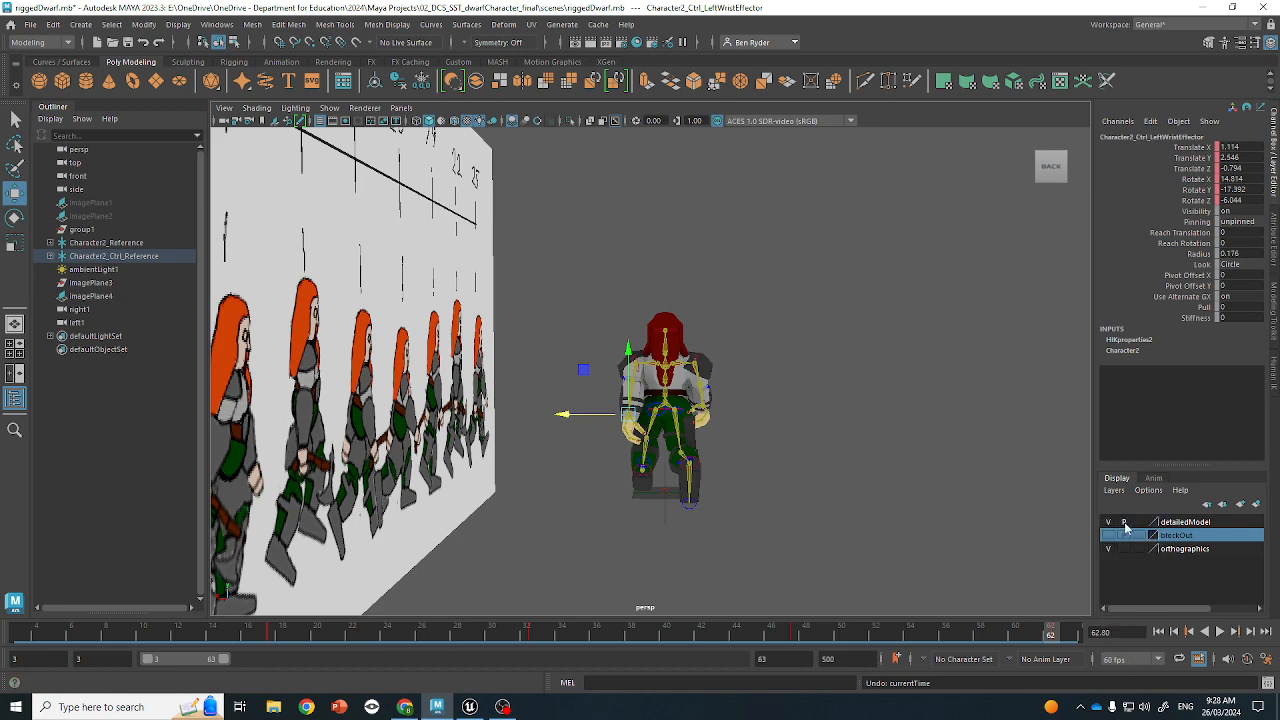
pyautogui.keyDown('alt'); pyautogui.moveTo(878, 476); pyautogui.dragTo(574, 447); pyautogui.keyUp('alt')
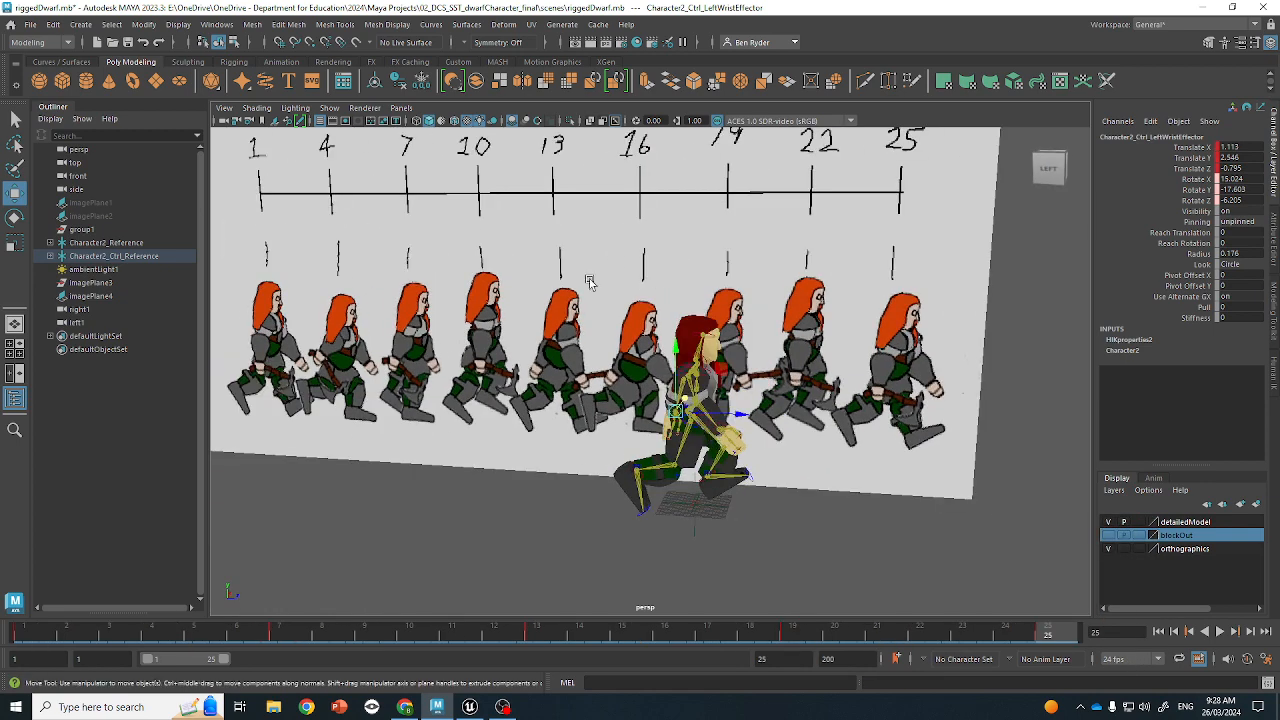
pyautogui.hotkey('ctrl', 'z')
pyautogui.hotkey('ctrl', 'z')
pyautogui.hotkey('ctrl', 'z')
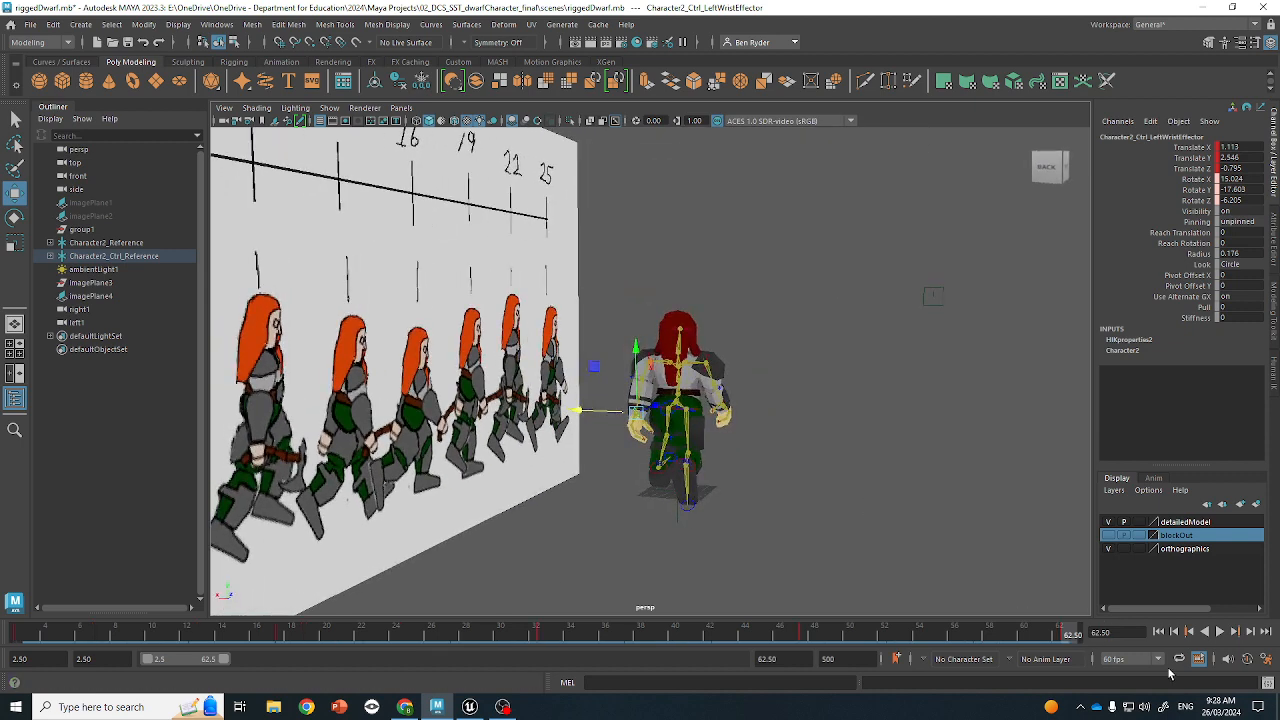
# Go to the start of the animation and select both Character2_Reference and Character2_Ctrl_Reference
pyautogui.moveTo(997, 640); pyautogui.dragTo(14, 650)
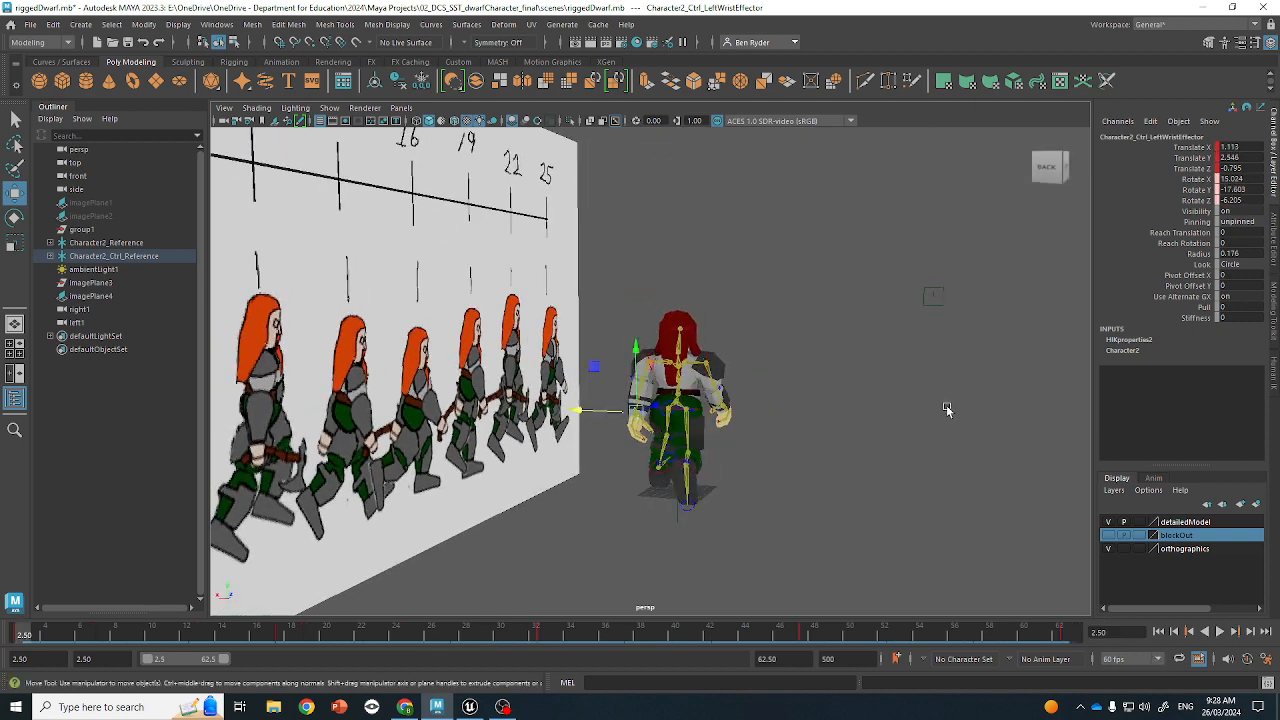
pyautogui.keyDown('alt'); pyautogui.moveTo(948, 408); pyautogui.dragTo(736, 322); pyautogui.keyUp('alt')
pyautogui.click(151, 256)
pyautogui.keyDown('shift'); pyautogui.click(141, 243); pyautogui.keyUp('shift')
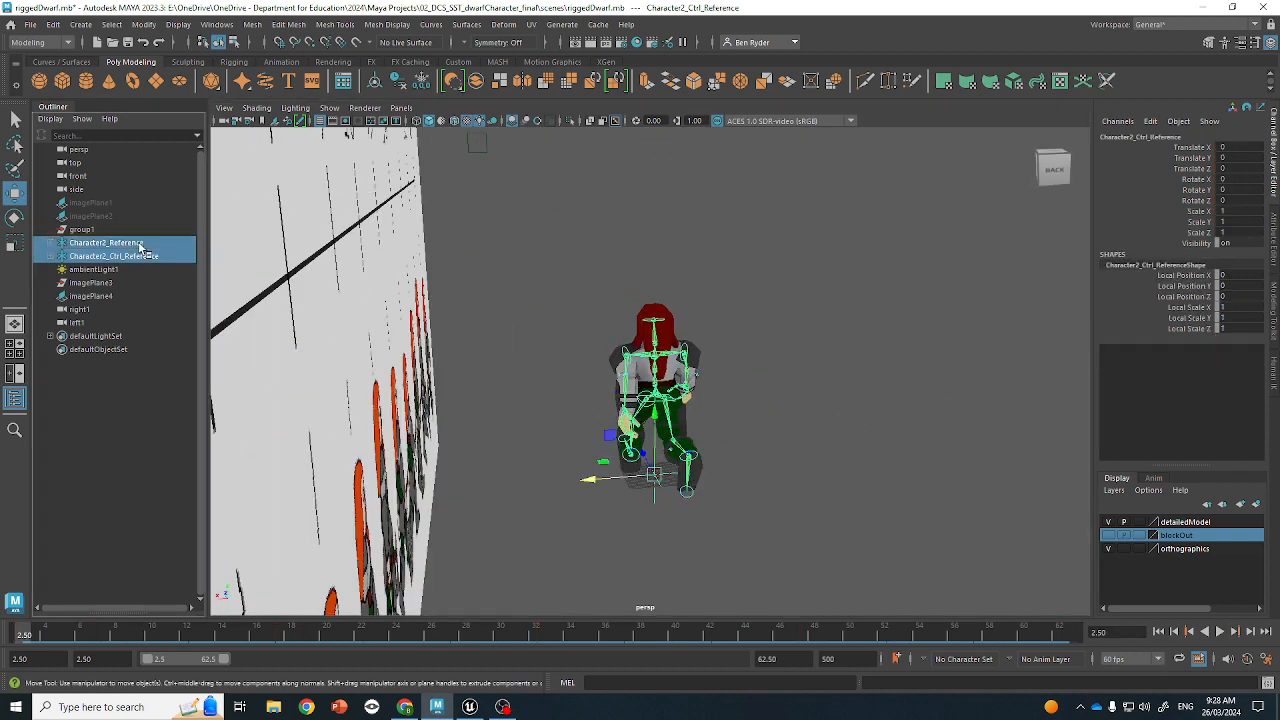
pyautogui.keyDown('alt'); pyautogui.moveTo(1020, 470); pyautogui.dragTo(968, 406); pyautogui.keyUp('alt')
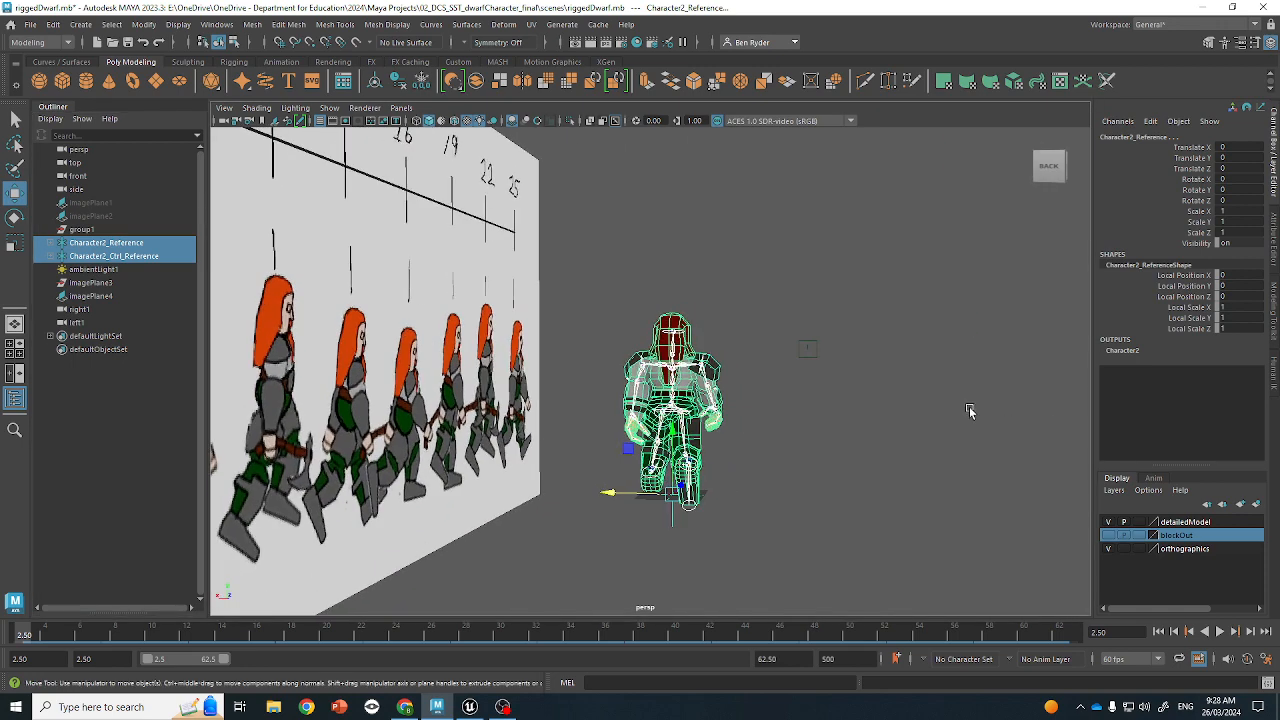
pyautogui.click(110, 258)
pyautogui.keyDown('shift'); pyautogui.click(114, 242); pyautogui.keyUp('shift')
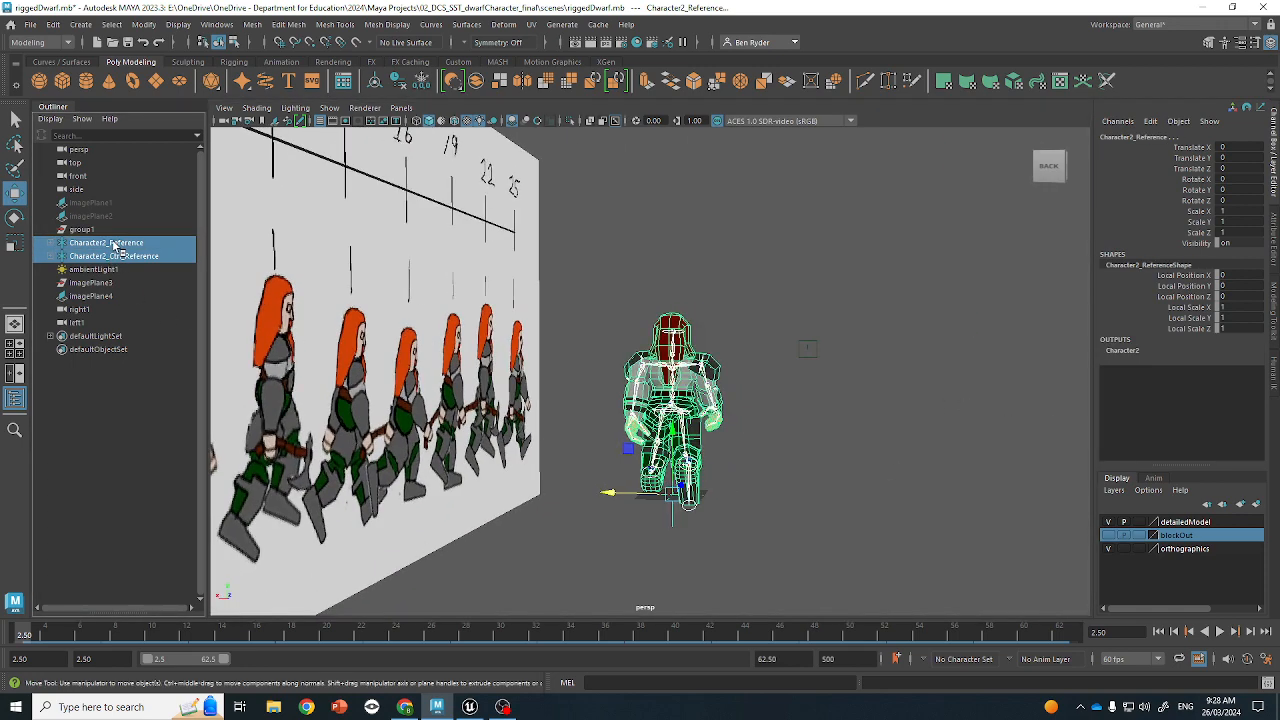
pyautogui.click(30, 24)
pyautogui.click(70, 207)
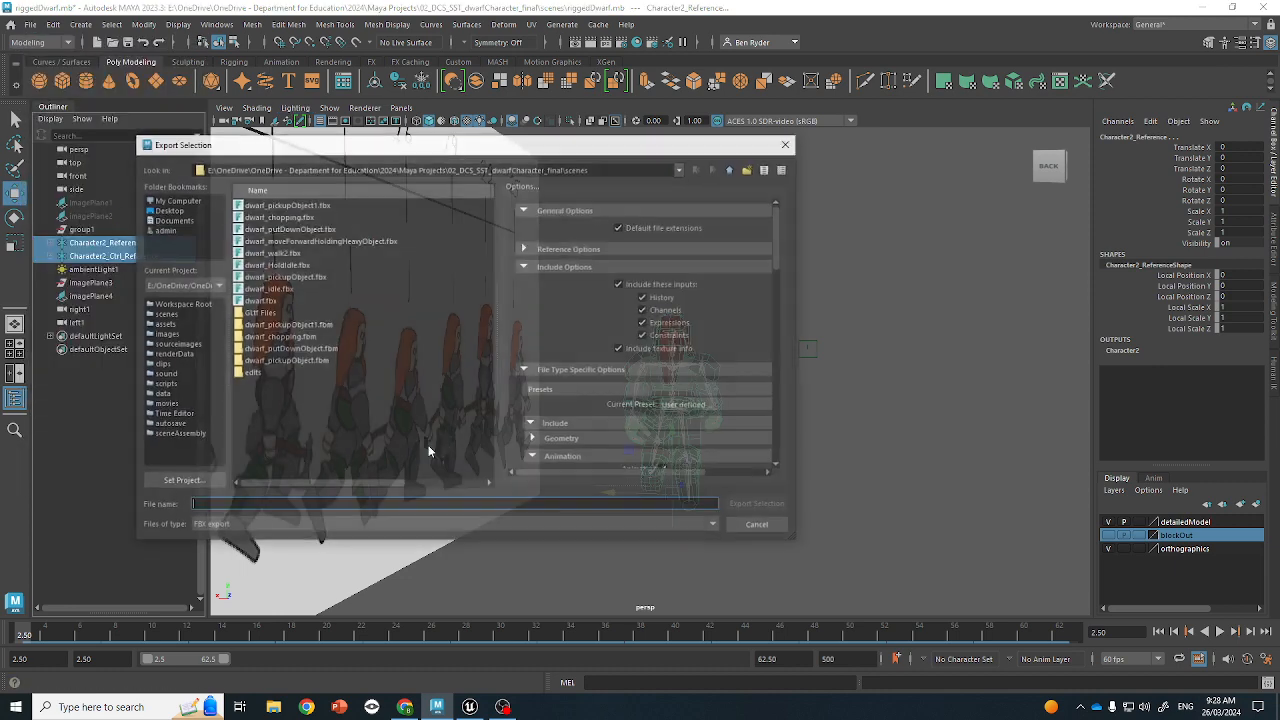
pyautogui.click(218, 526)
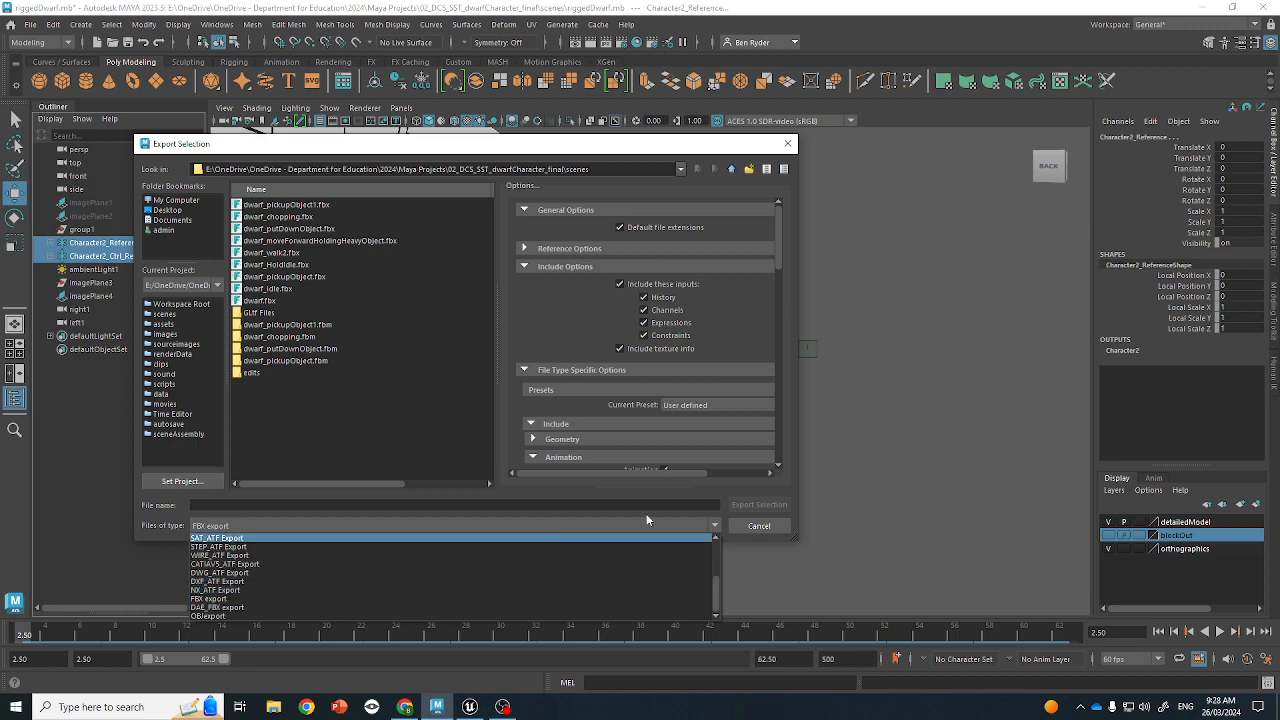
pyautogui.click(755, 524)
pyautogui.click(759, 526)
# Check in the Plug-in Manager that the fbx plug-ins are loaded, filtering the list by "fbx"
pyautogui.click(210, 26)
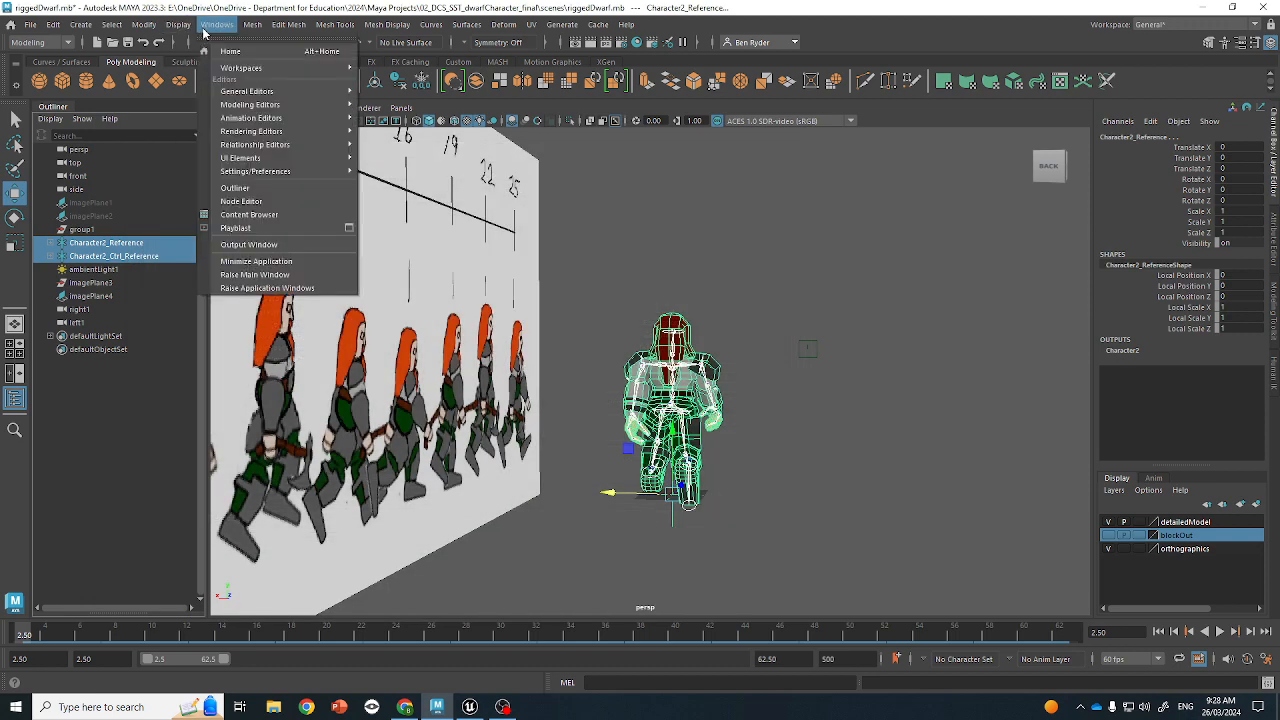
pyautogui.moveTo(285, 171)
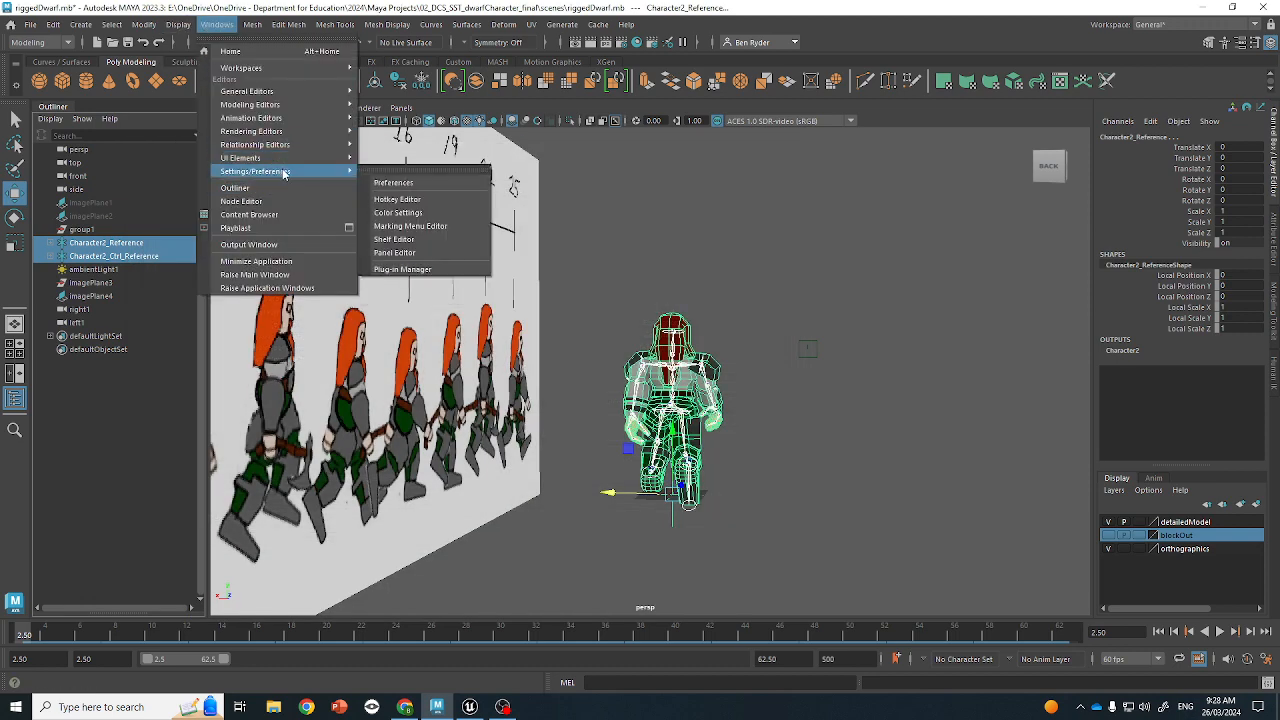
pyautogui.click(400, 269)
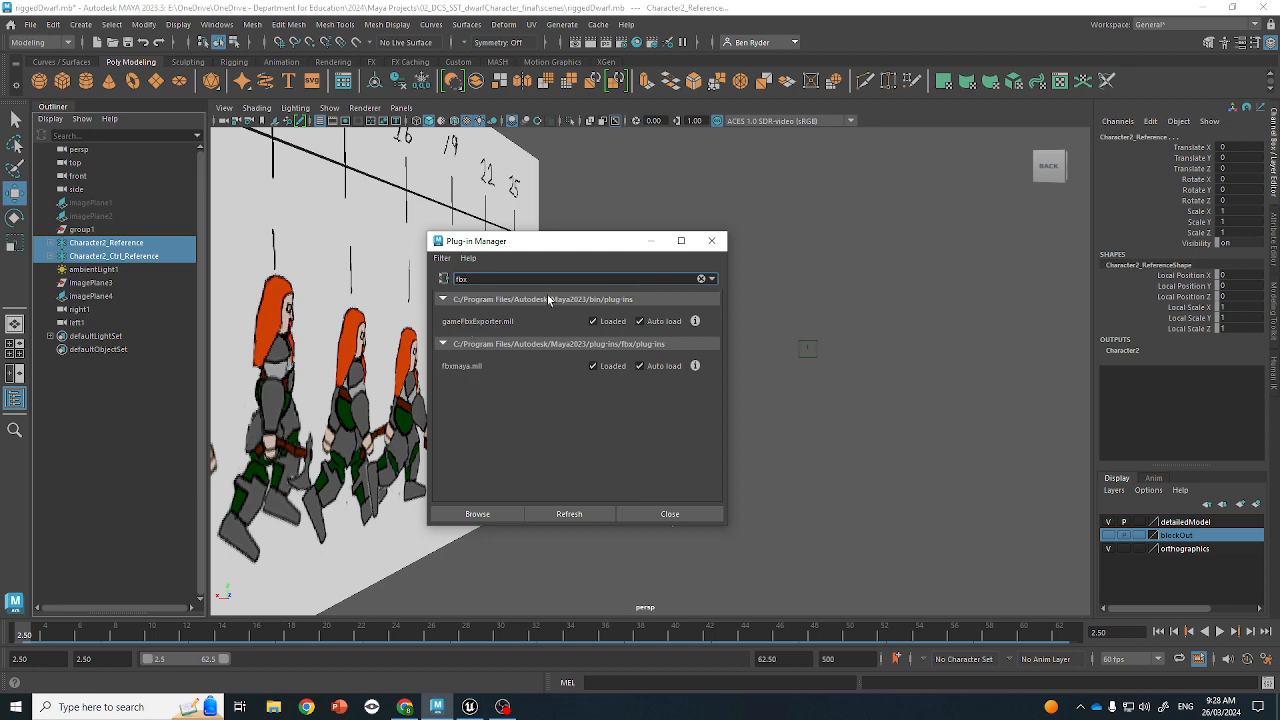
pyautogui.click(711, 241)
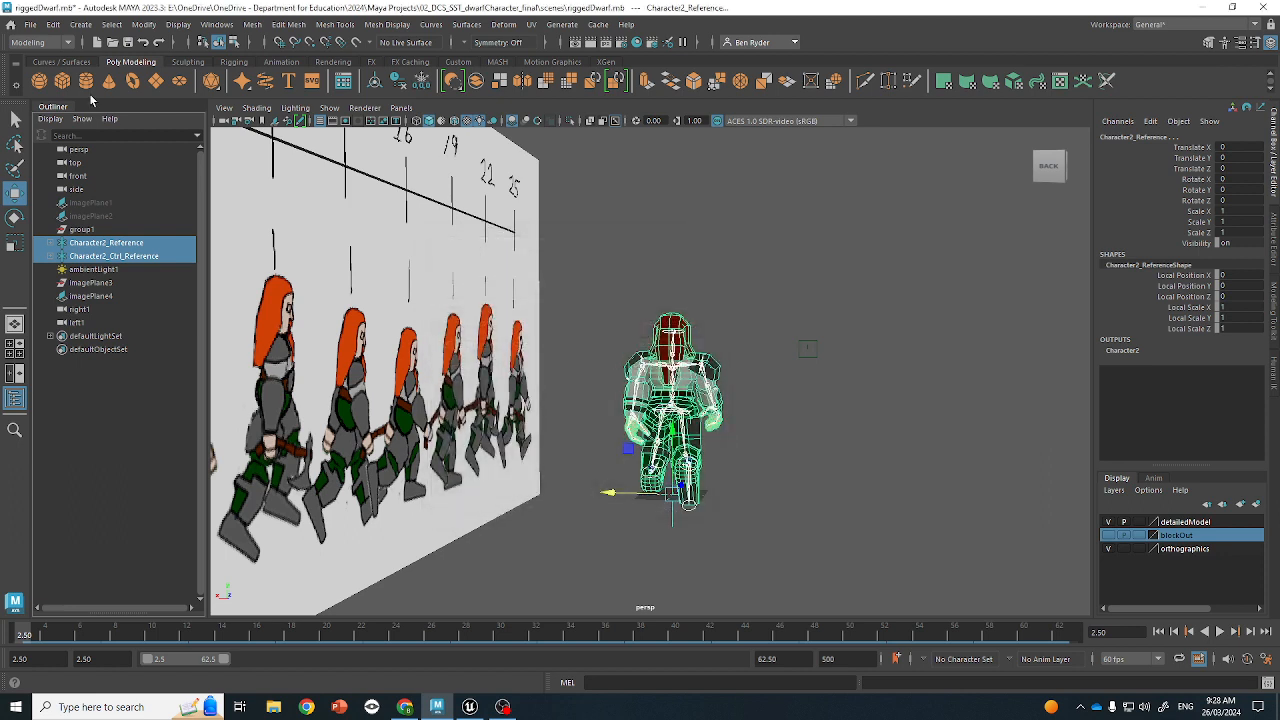
# Start an FBX export of the selected character and control rig, naming the file dwarf_walk3.fbx after the existing dwarf_walk2.fbx
pyautogui.click(30, 24)
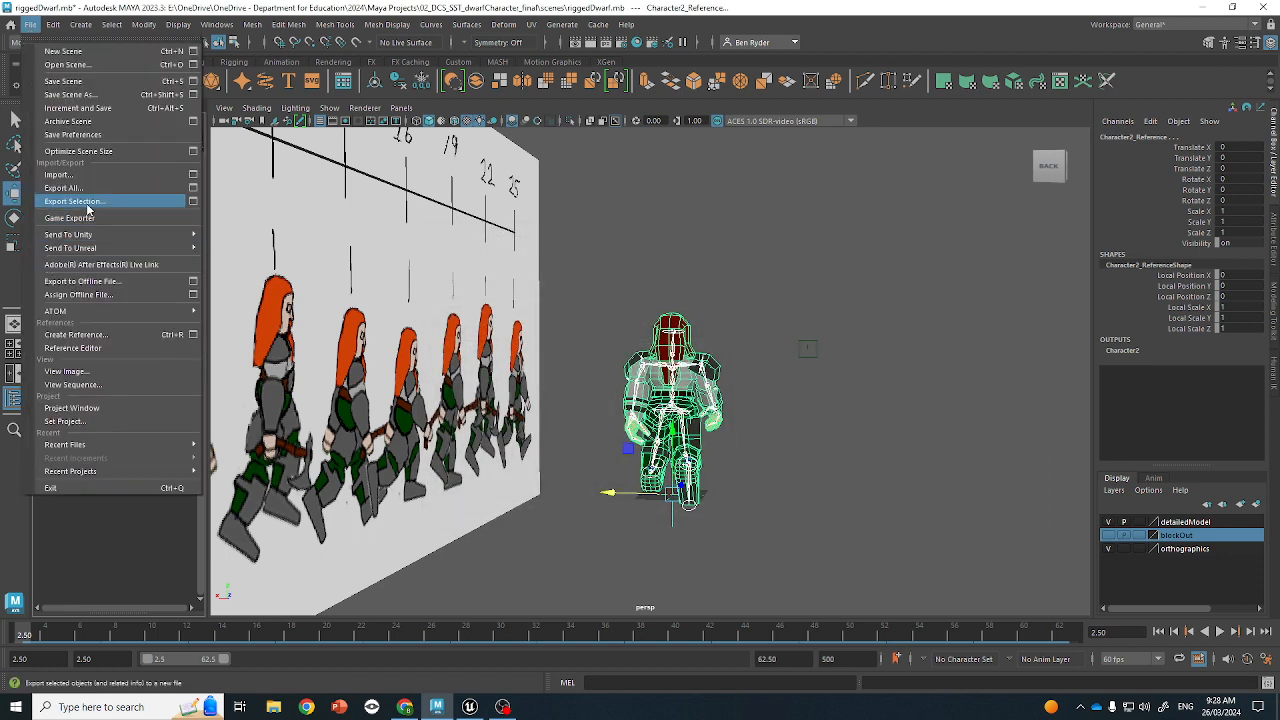
pyautogui.click(191, 201)
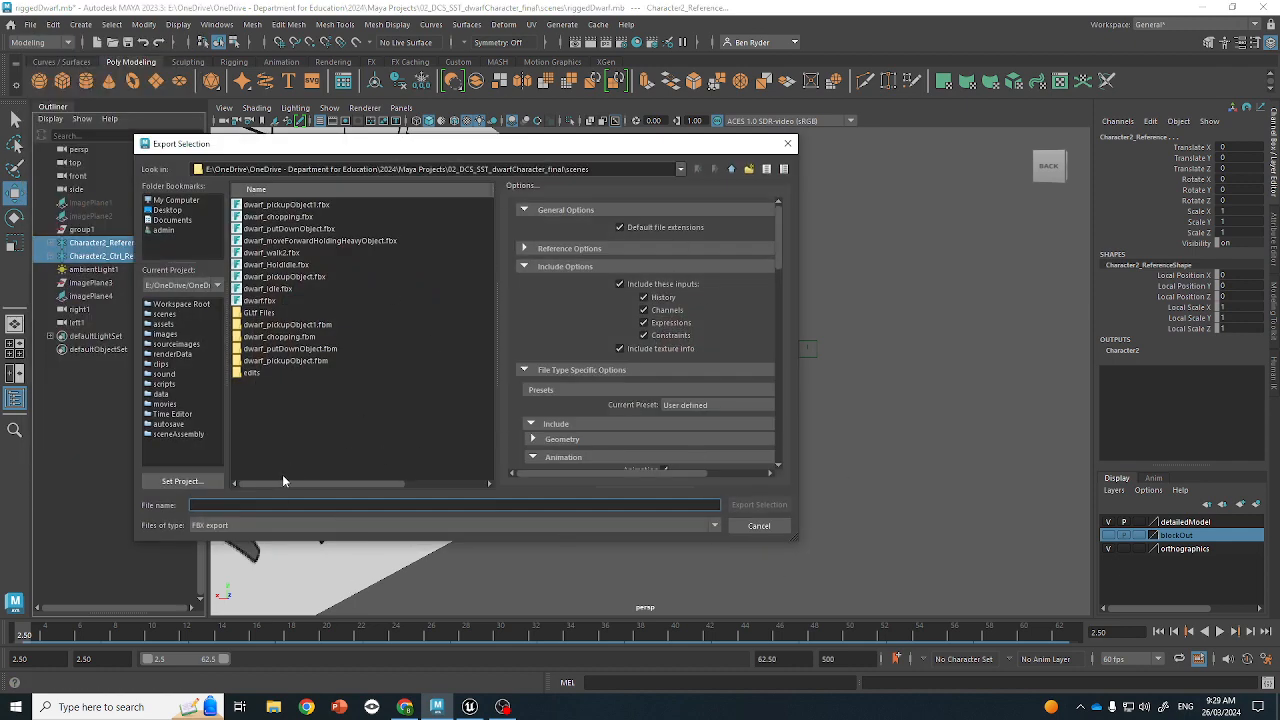
pyautogui.click(272, 253)
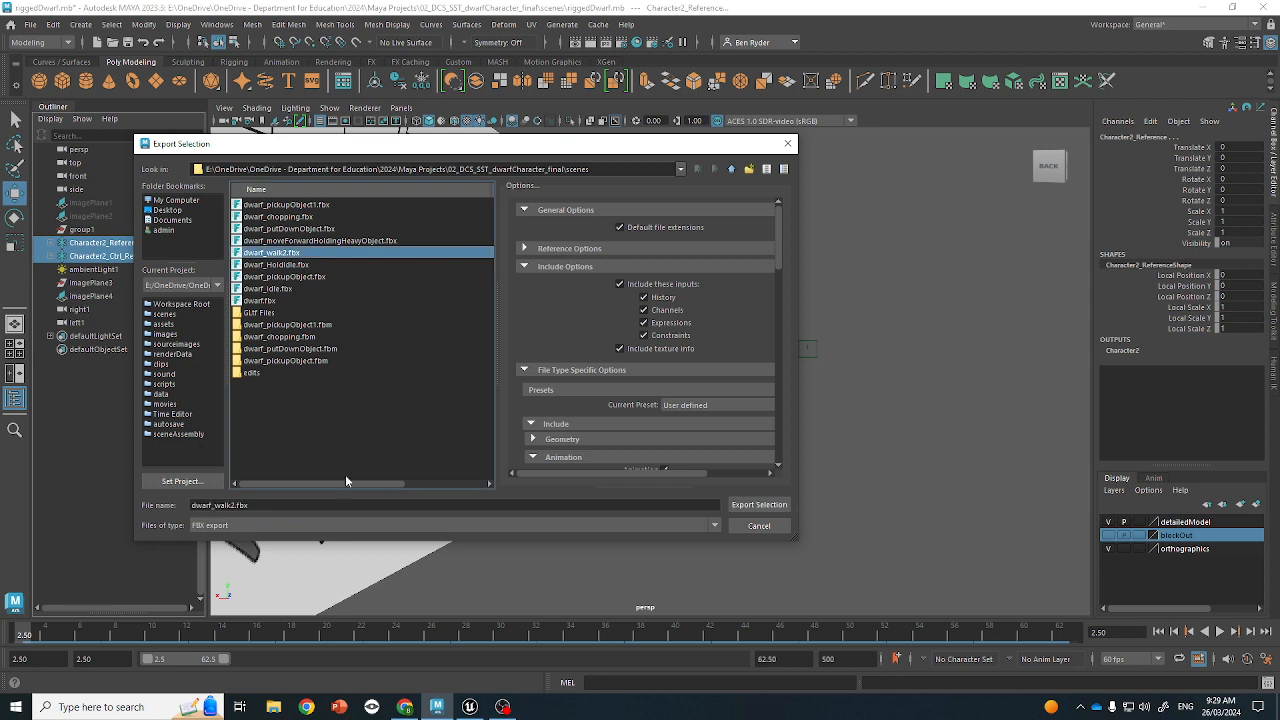
pyautogui.click(233, 505)
pyautogui.press('BackSpace')
pyautogui.write('3')
# Review the FBX options, keeping Animation, Bake Animation, Deformed Models and Embed Media enabled, export the selection, and dismiss the export report
pyautogui.scroll(-6, 665, 340)
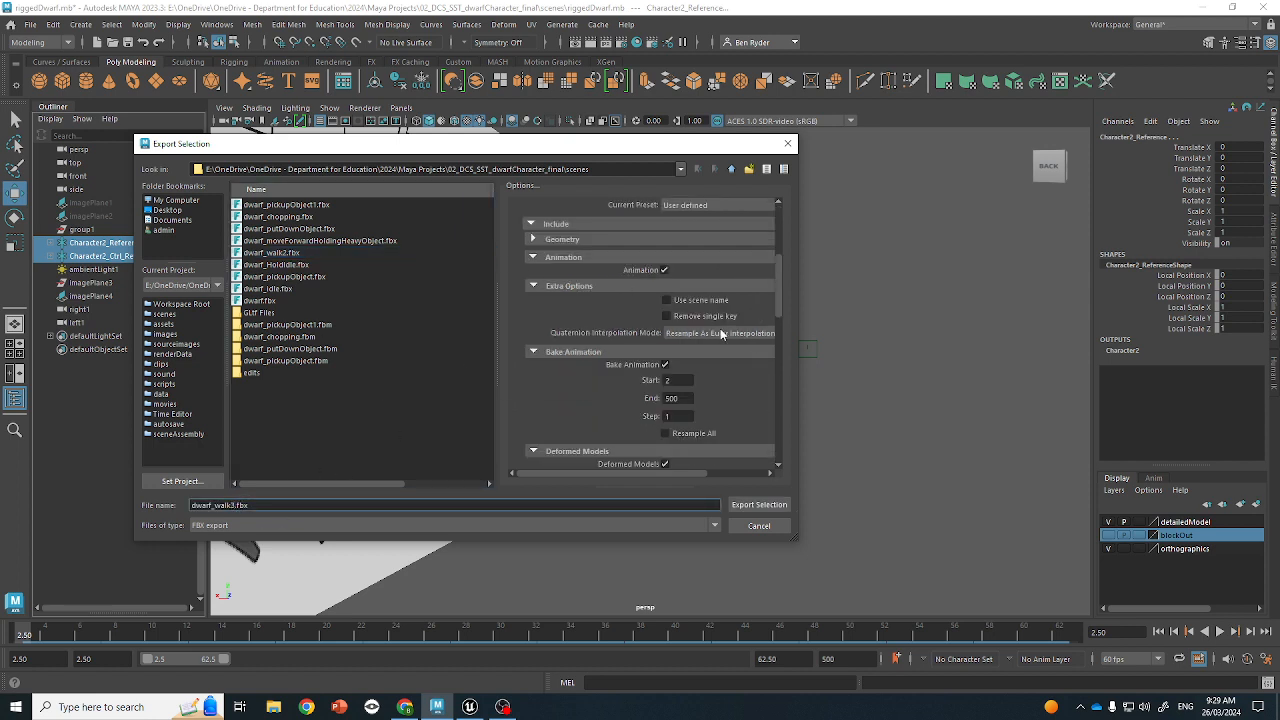
pyautogui.click(666, 229)
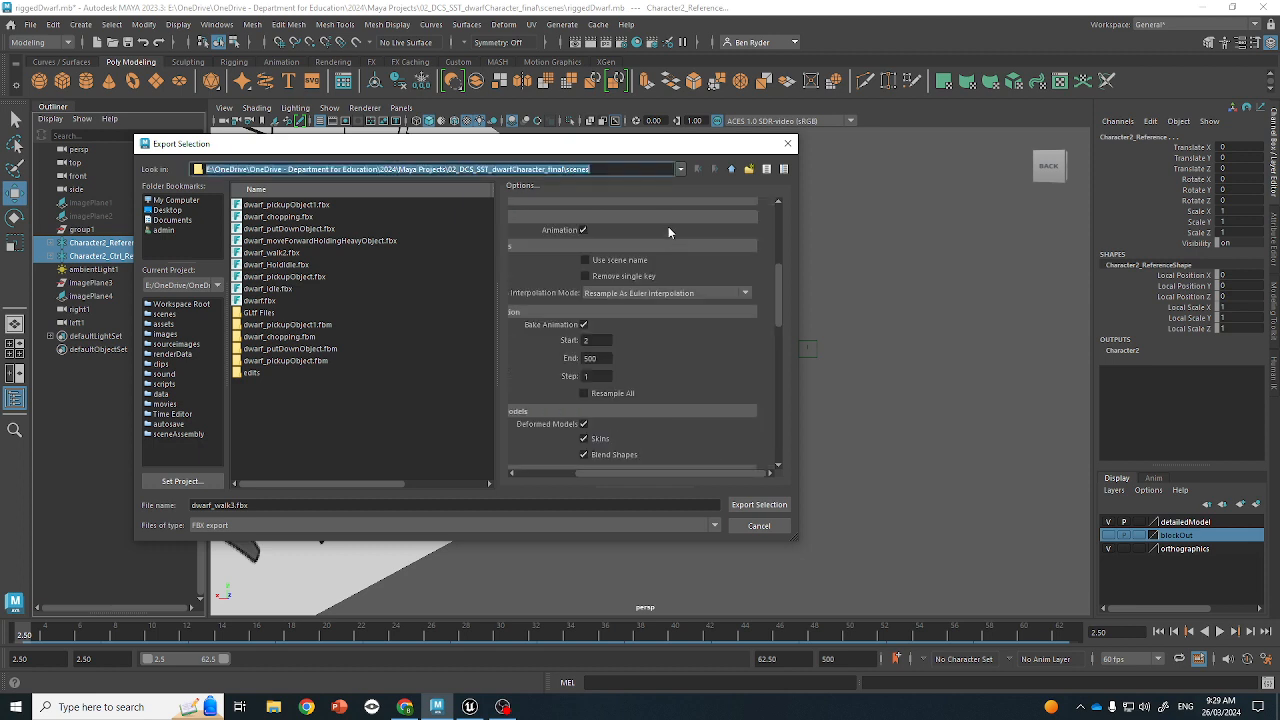
pyautogui.scroll(3, 615, 262)
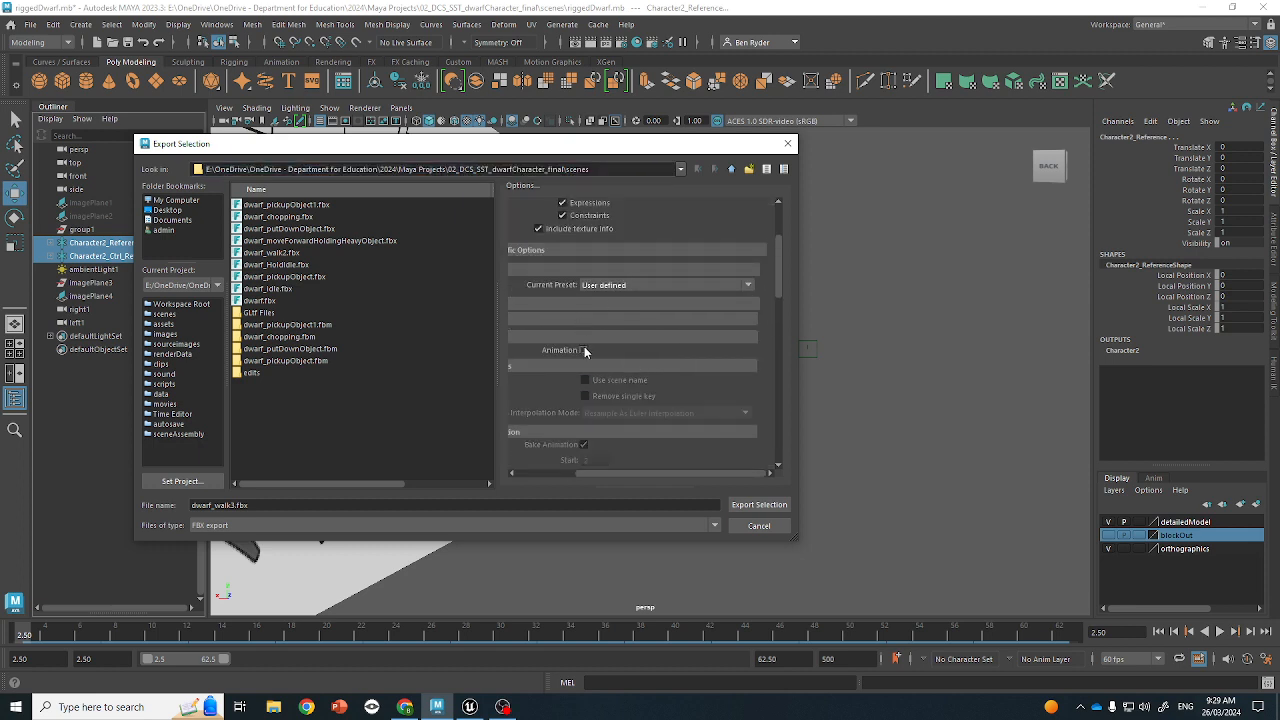
pyautogui.moveTo(581, 472); pyautogui.dragTo(521, 472)
pyautogui.scroll(-2, 613, 429)
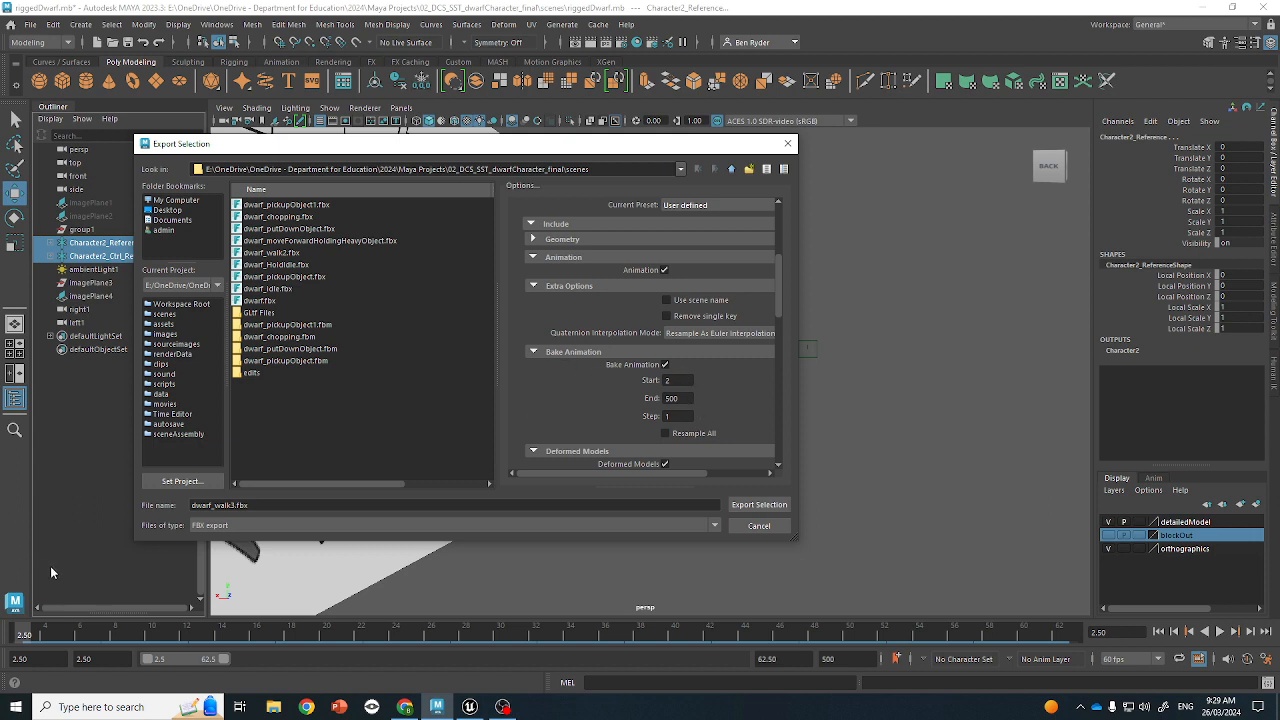
pyautogui.scroll(-10, 600, 400)
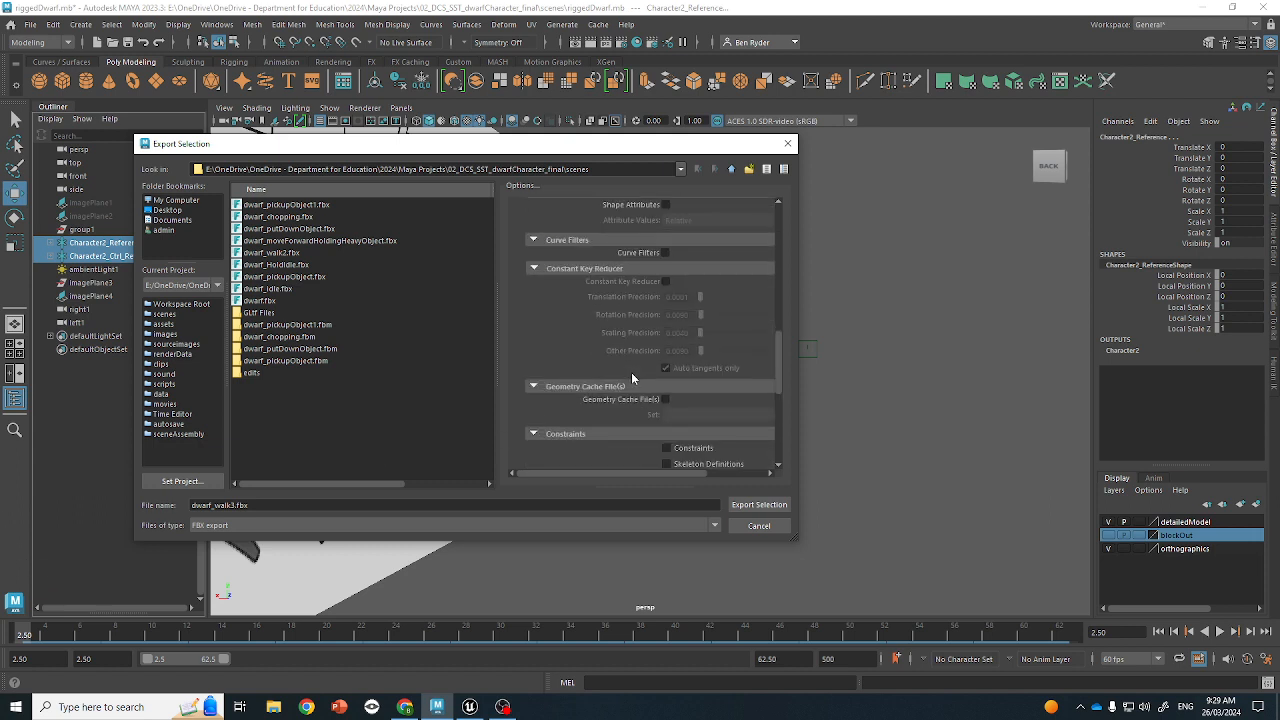
pyautogui.scroll(-1, 650, 395)
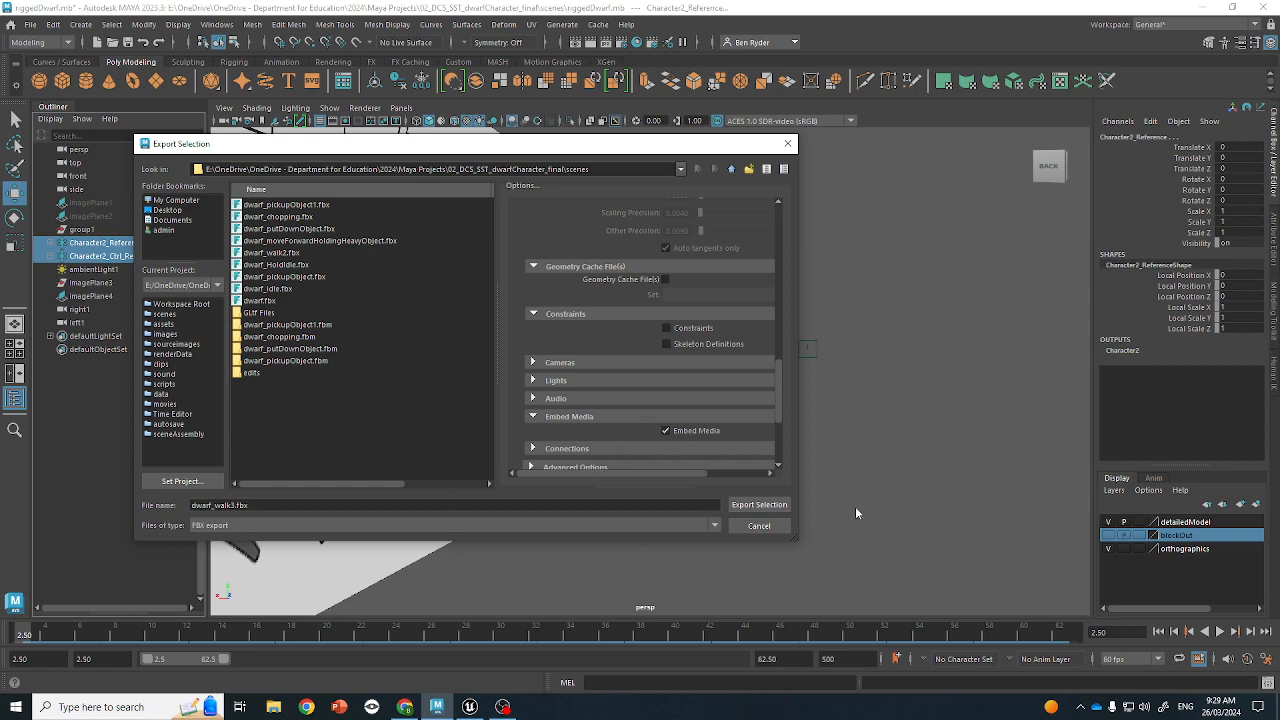
pyautogui.click(759, 504)
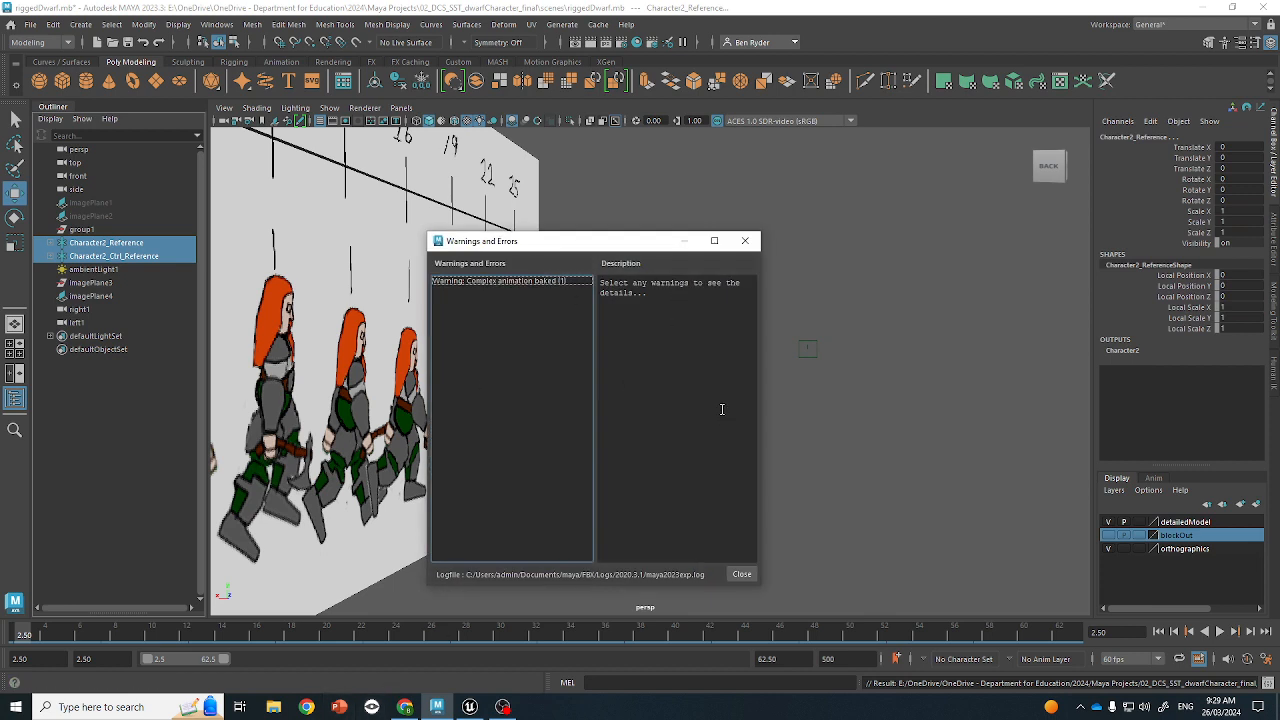
pyautogui.click(537, 281)
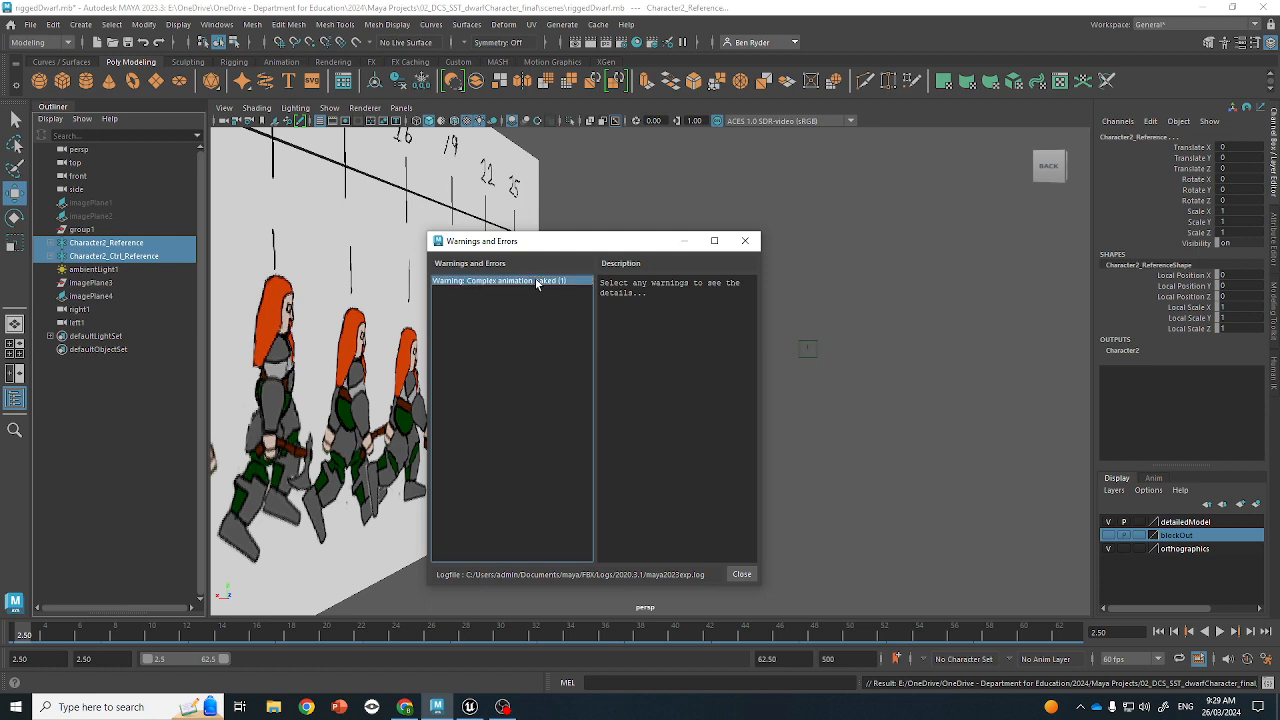
pyautogui.click(745, 241)
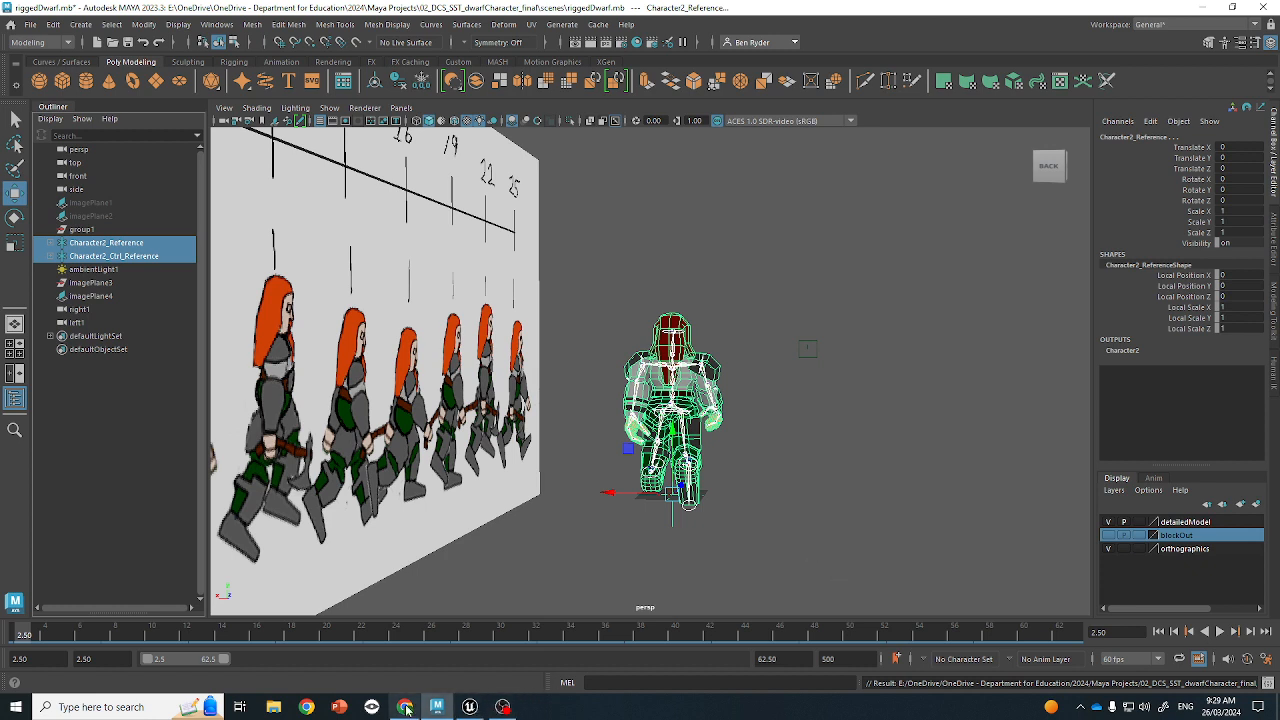
# Switch to File Explorer and open dwarf_walk3 from the scenes folder with the fbxreview application in Autodesk's FBX Review program folder
pyautogui.moveTo(469, 707)
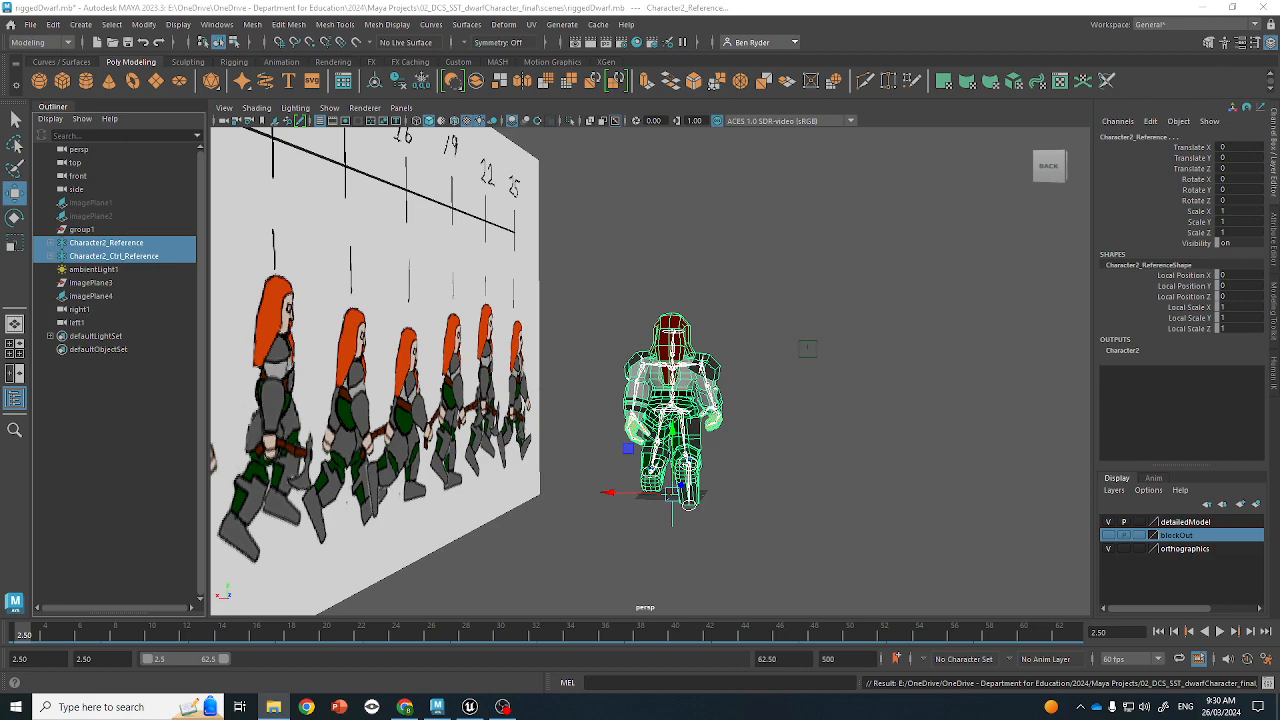
pyautogui.moveTo(1279, 55); pyautogui.dragTo(681, 89)
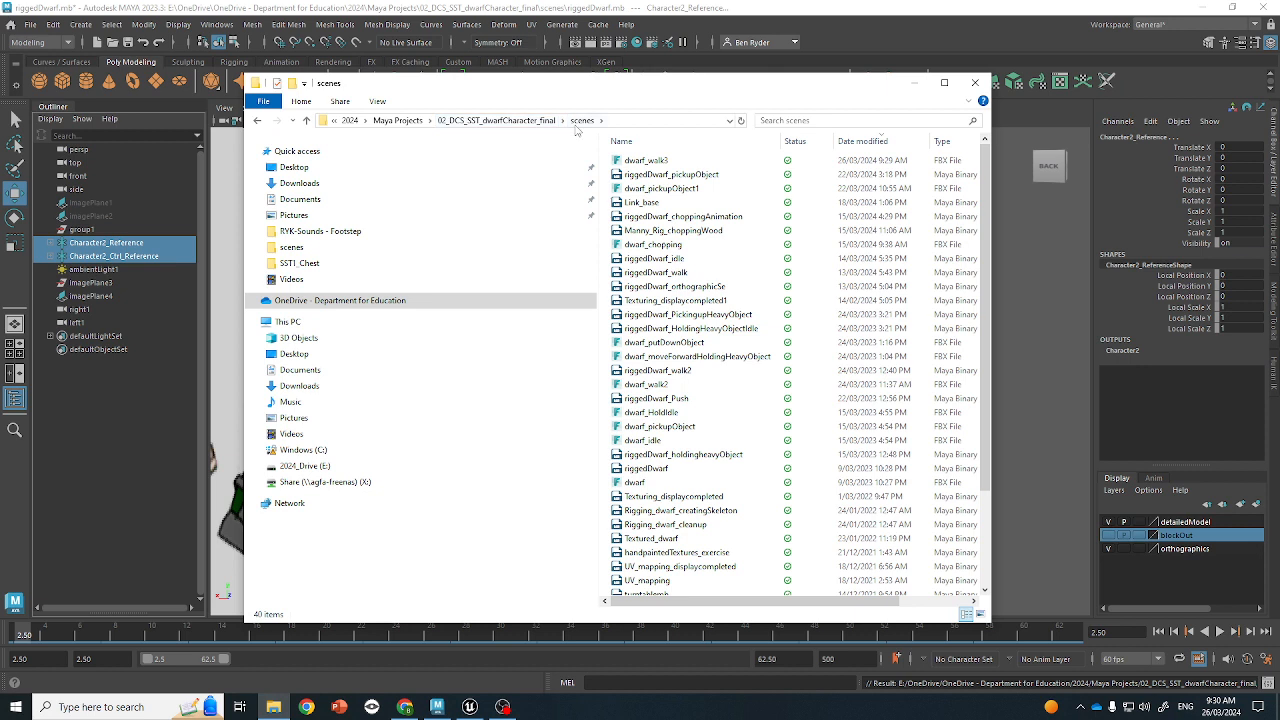
pyautogui.click(699, 162)
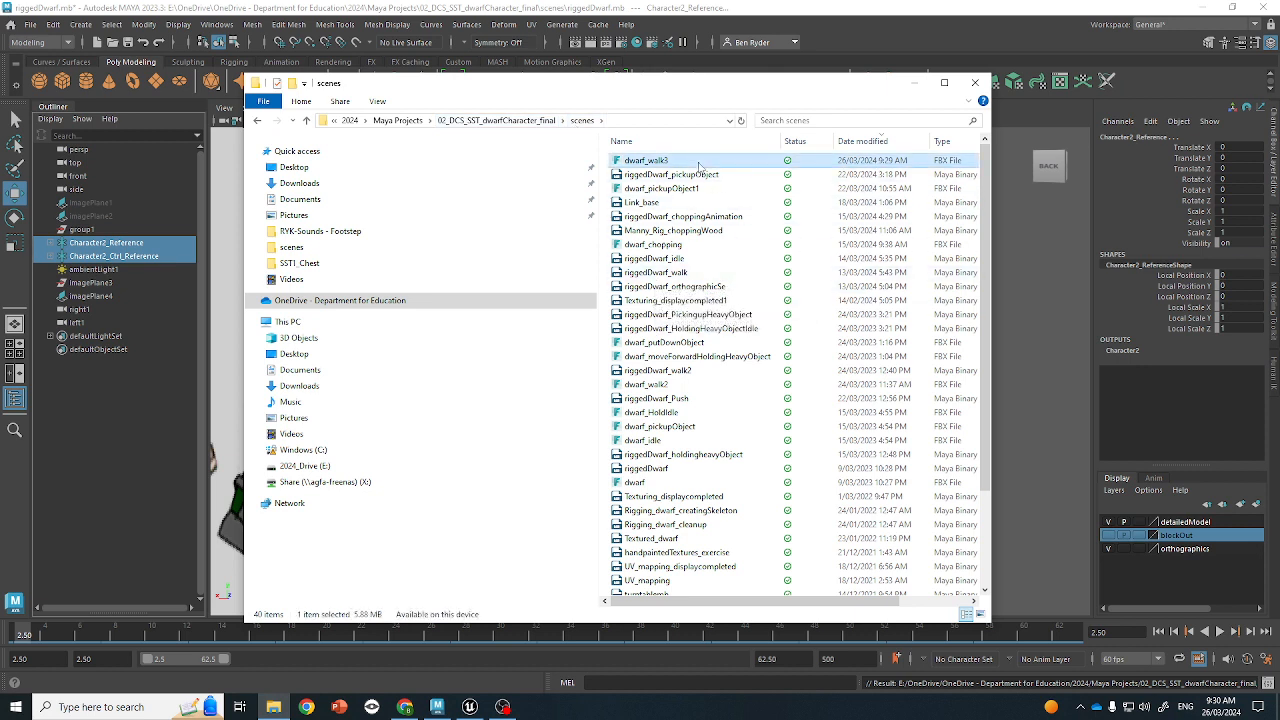
pyautogui.rightClick(678, 162)
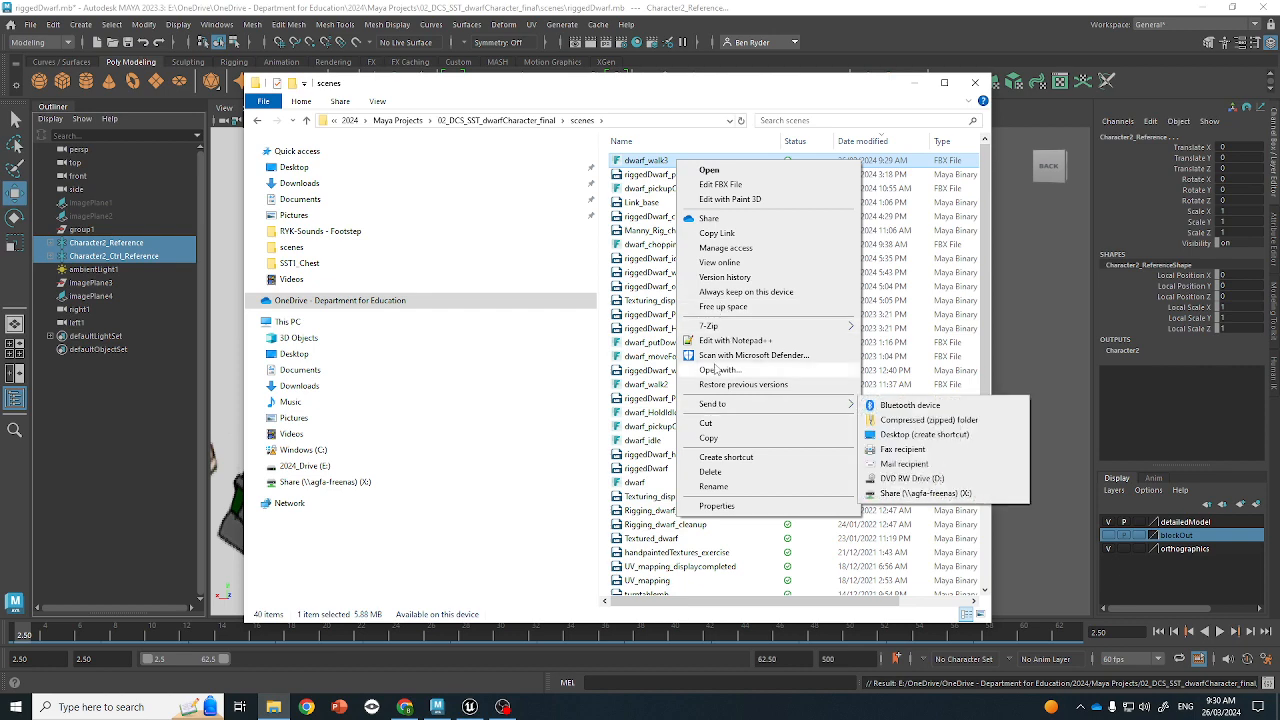
pyautogui.click(718, 371)
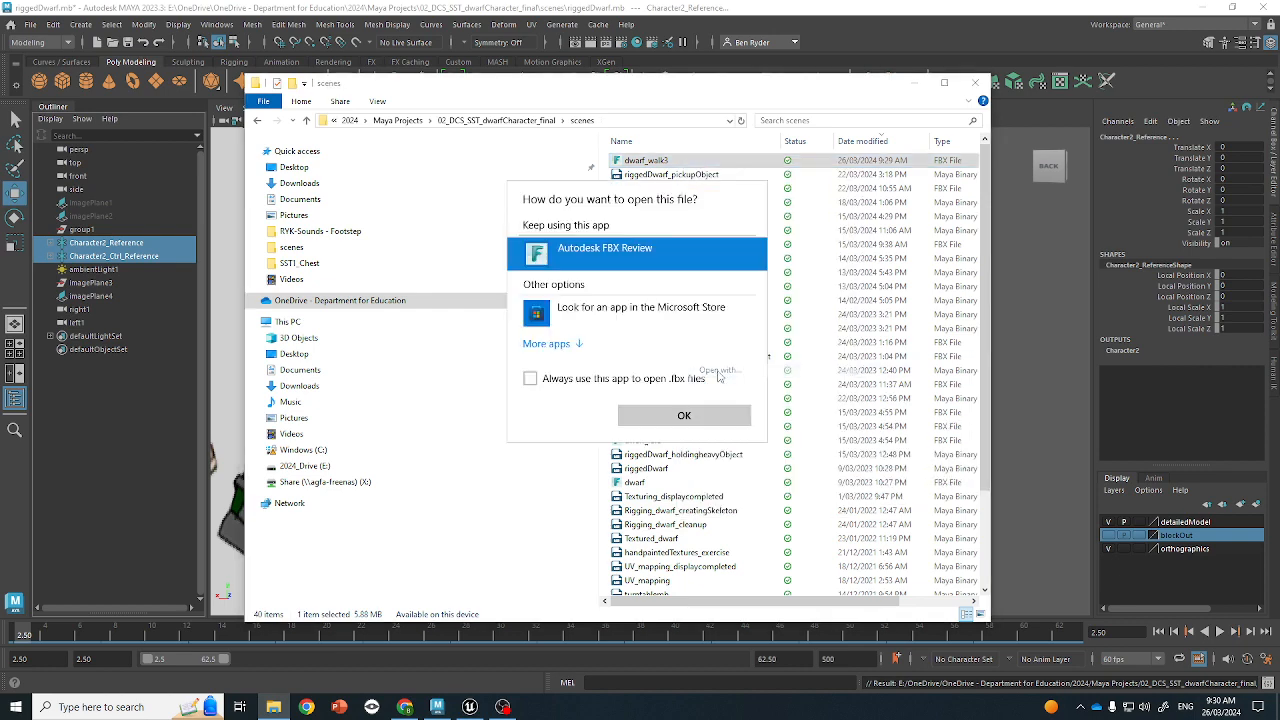
pyautogui.click(562, 345)
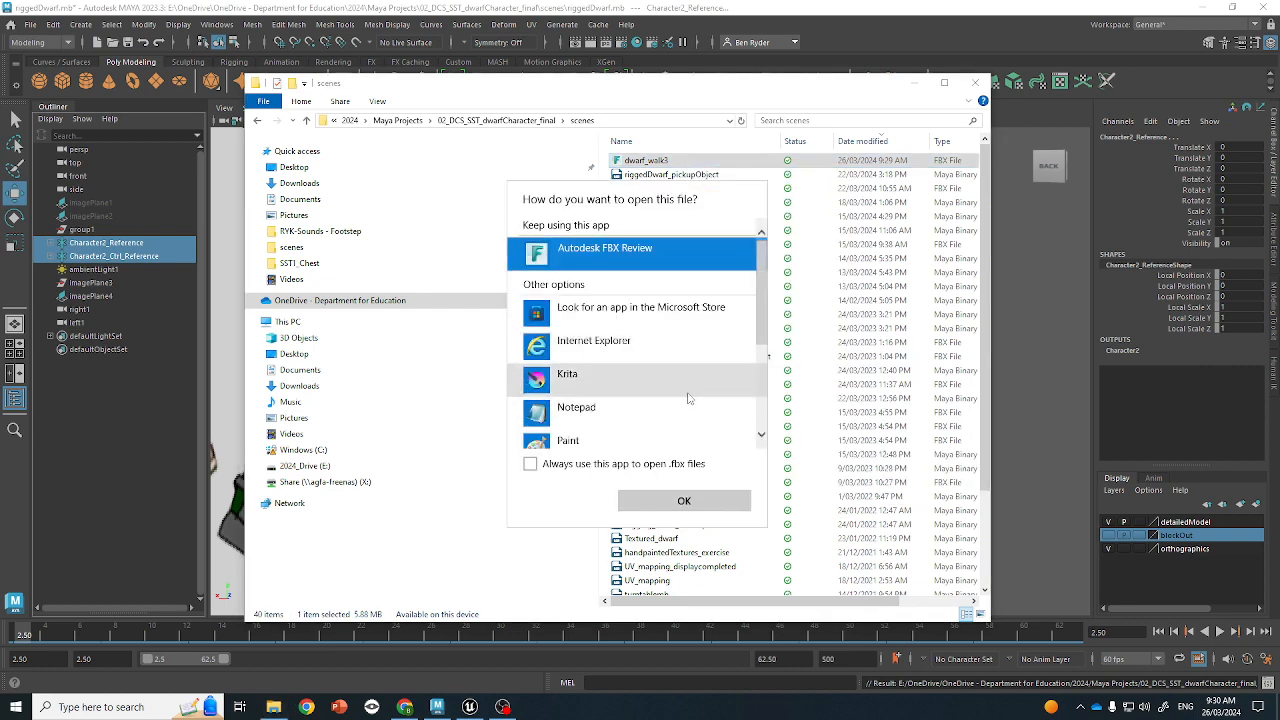
pyautogui.scroll(-3, 580, 378)
pyautogui.click(630, 430)
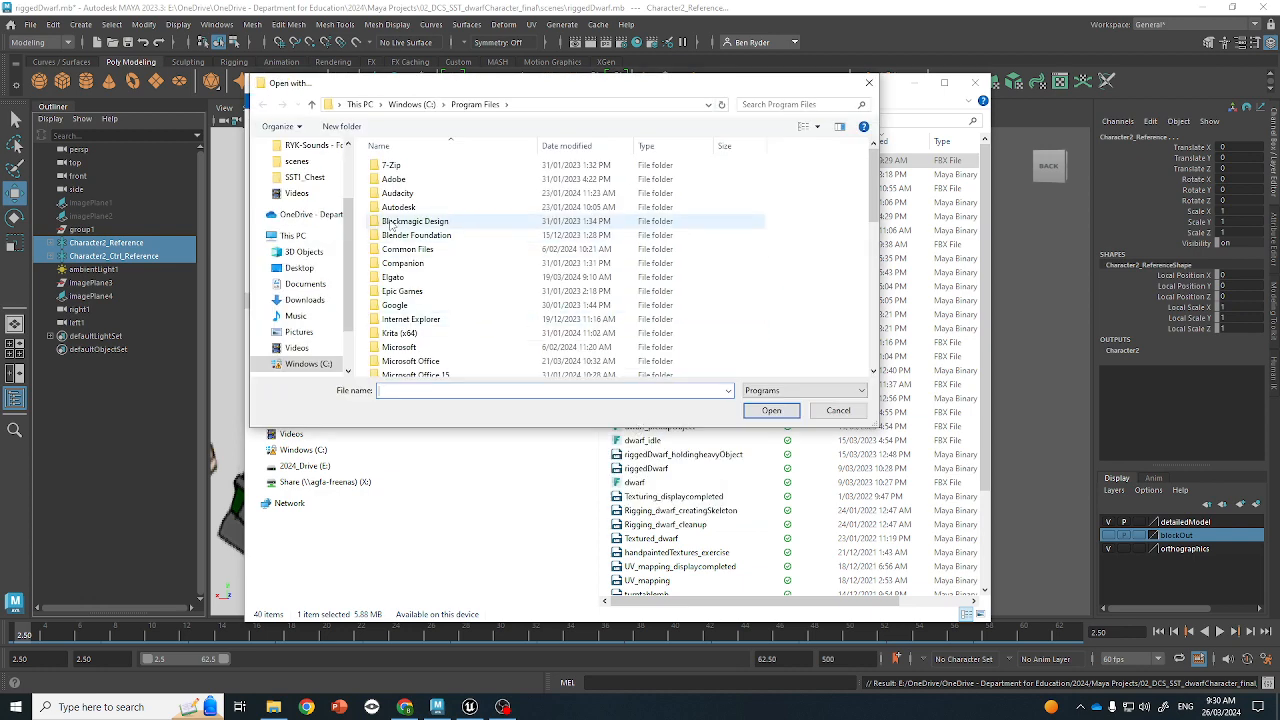
pyautogui.doubleClick(413, 192)
pyautogui.doubleClick(413, 192)
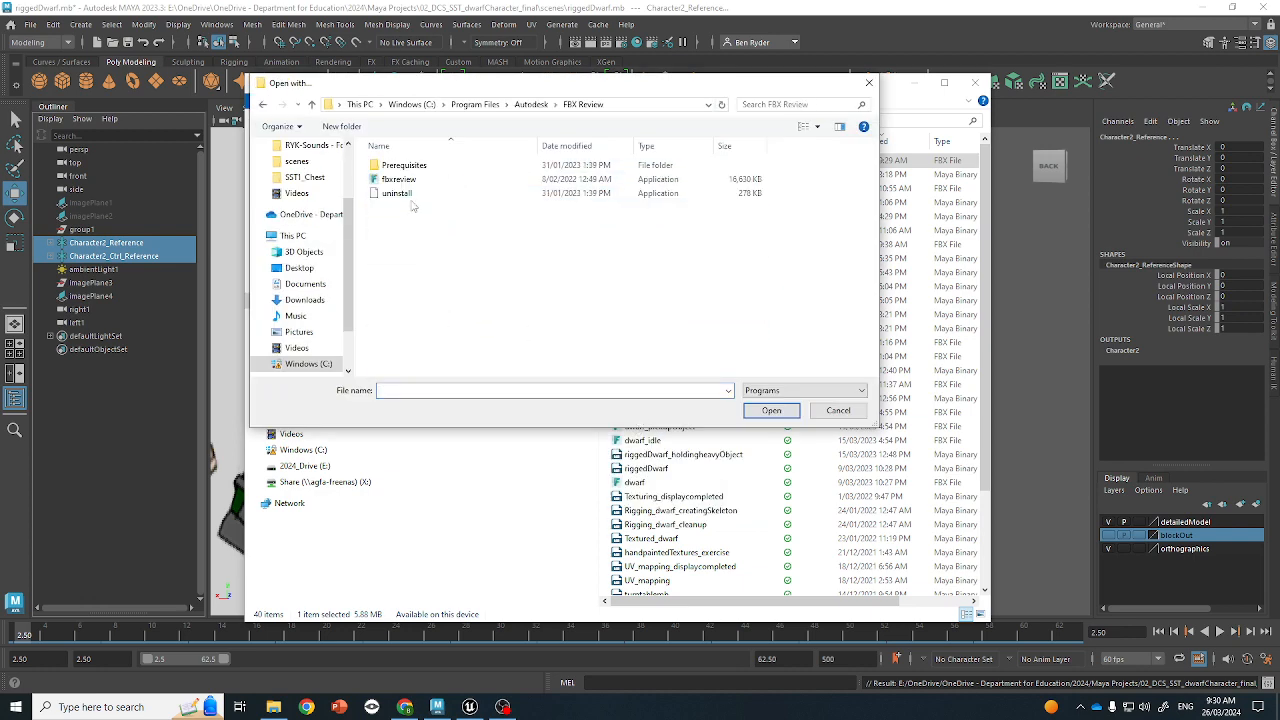
pyautogui.doubleClick(415, 180)
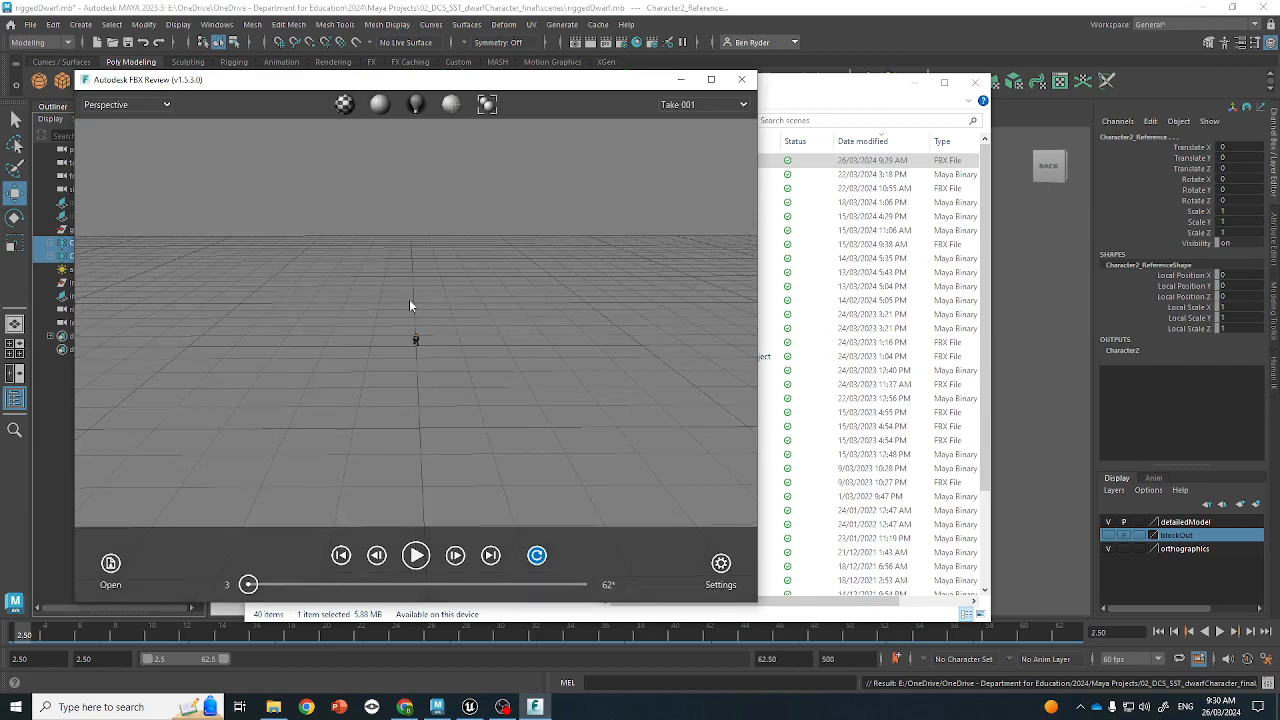
# Inspect the exported dwarf in Autodesk FBX Review from several angles up close, and close the viewer and the file window
pyautogui.moveTo(506, 273)
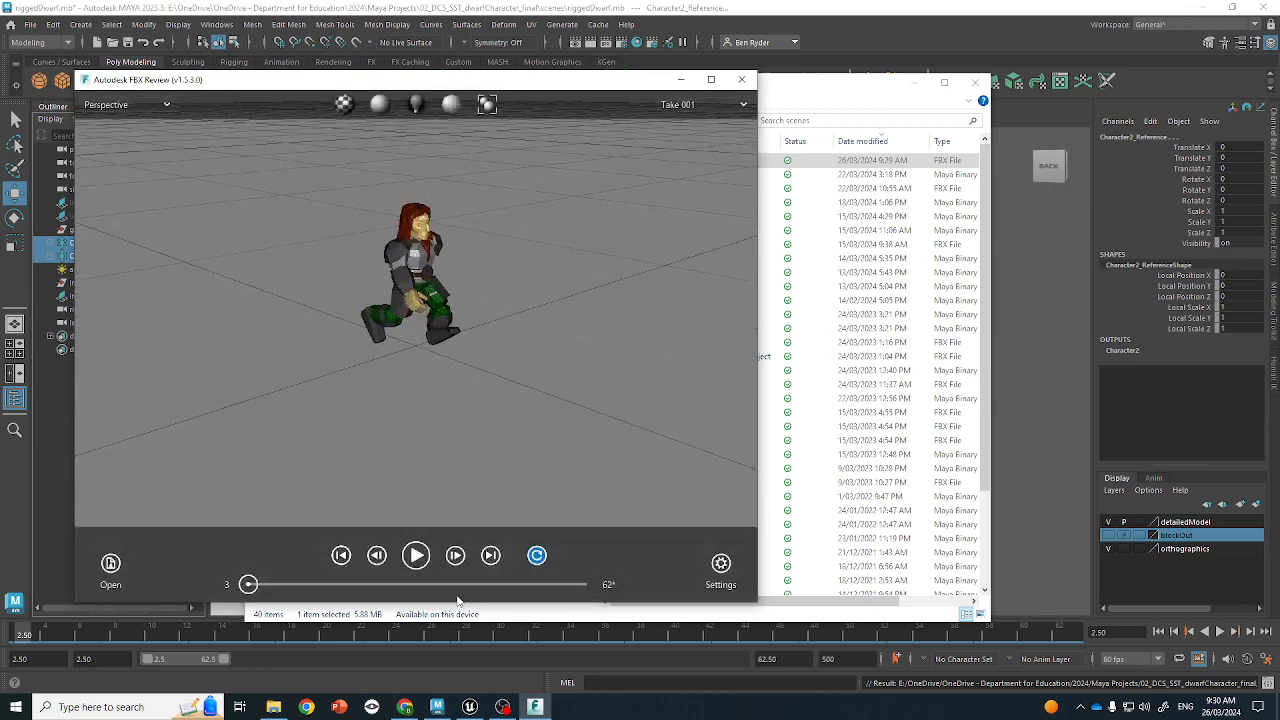
pyautogui.moveTo(528, 258); pyautogui.dragTo(458, 257)
pyautogui.scroll(5, 458, 257)
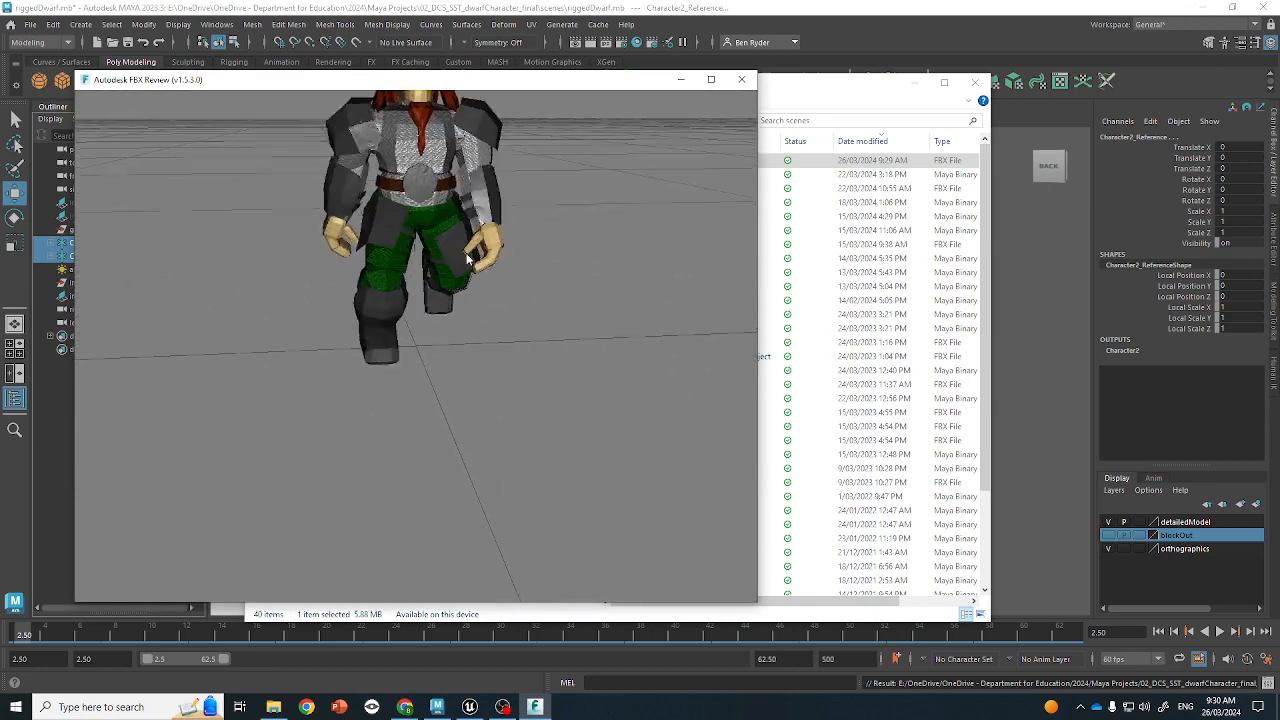
pyautogui.moveTo(458, 257); pyautogui.dragTo(463, 334, button='middle')
pyautogui.moveTo(463, 334); pyautogui.dragTo(223, 398)
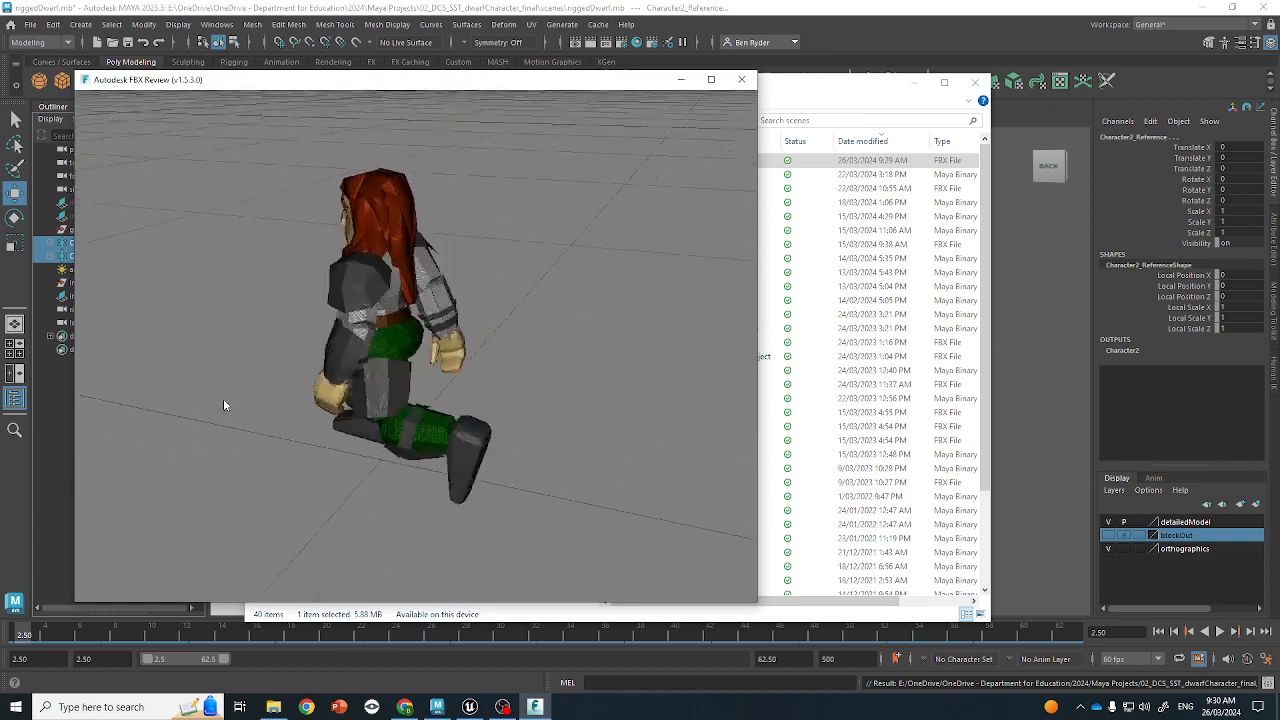
pyautogui.click(741, 79)
pyautogui.click(975, 82)
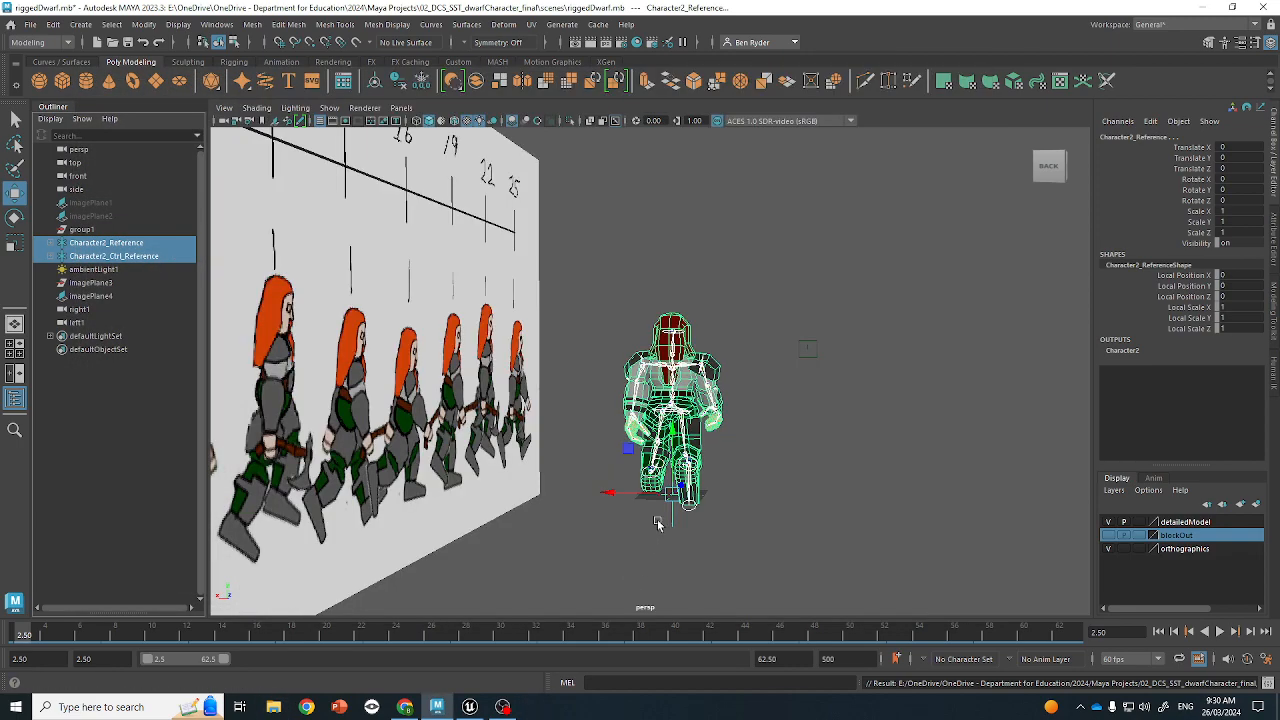
# Deselect the character and play the walk cycle in Maya from an angled view against the numbered reference drawing
pyautogui.click(660, 520)
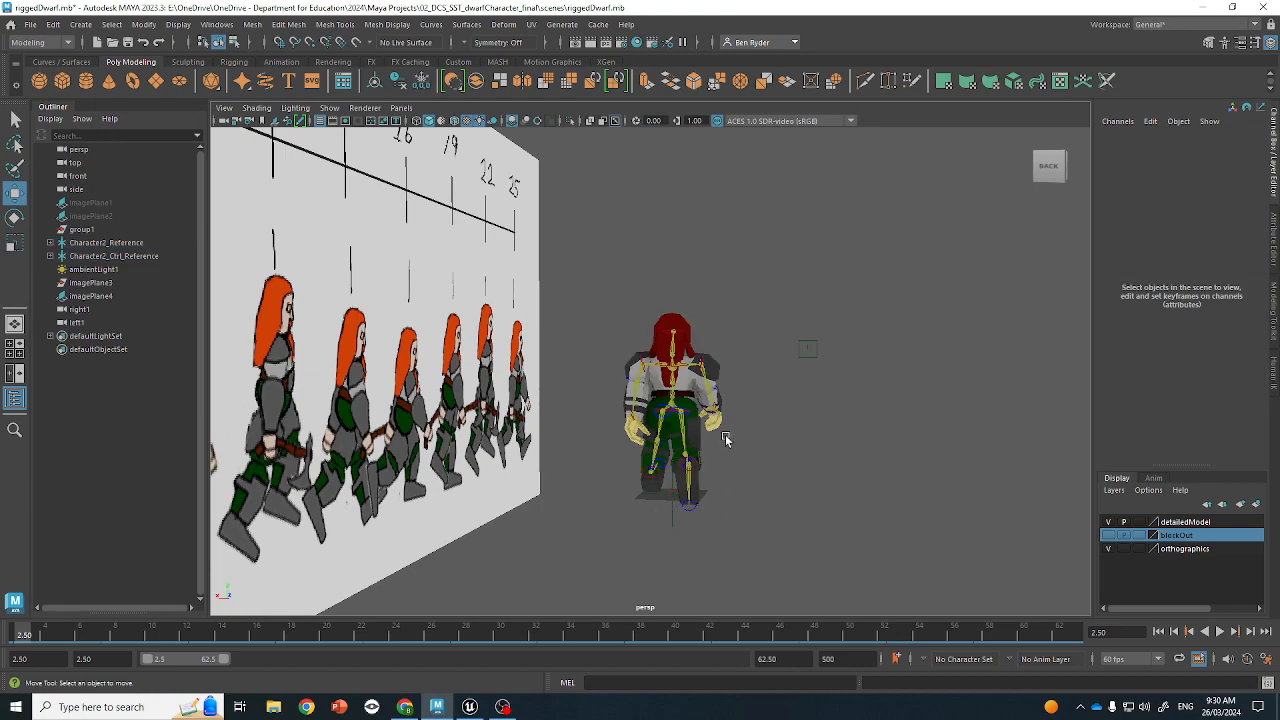
pyautogui.keyDown('alt'); pyautogui.moveTo(805, 408); pyautogui.dragTo(615, 440); pyautogui.keyUp('alt')
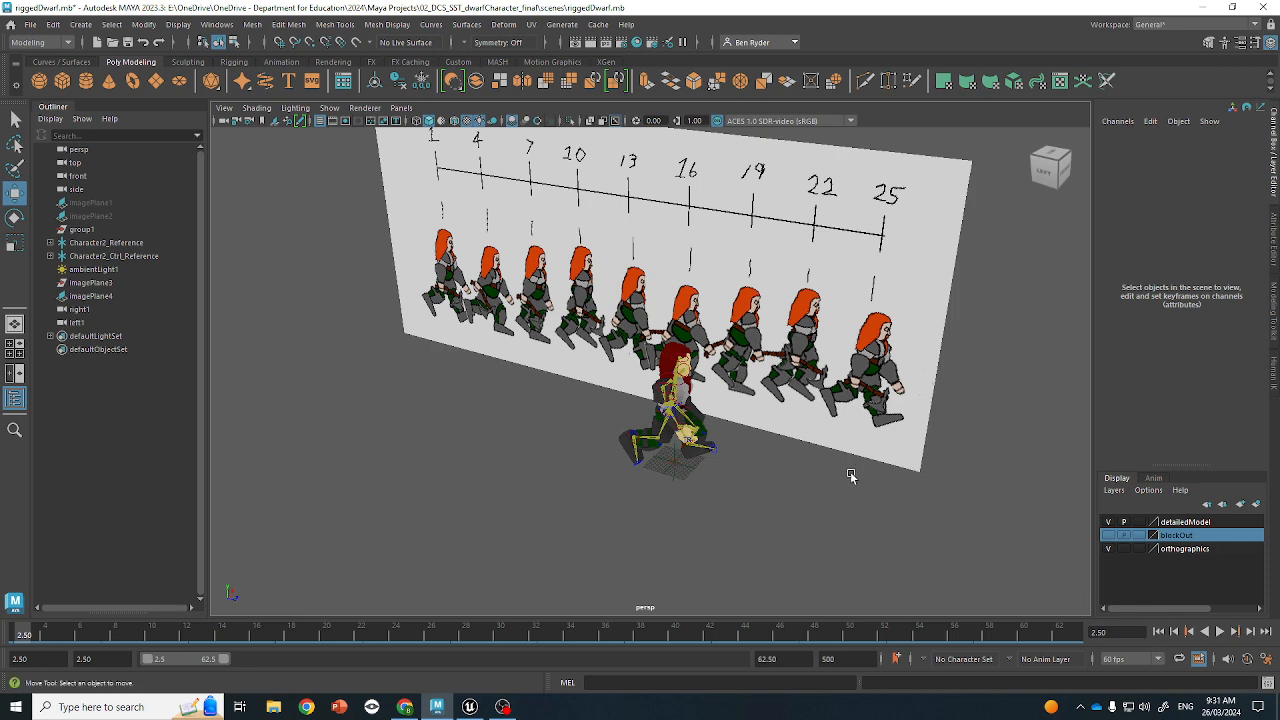
pyautogui.keyDown('alt'); pyautogui.moveTo(852, 475); pyautogui.dragTo(820, 458); pyautogui.keyUp('alt')
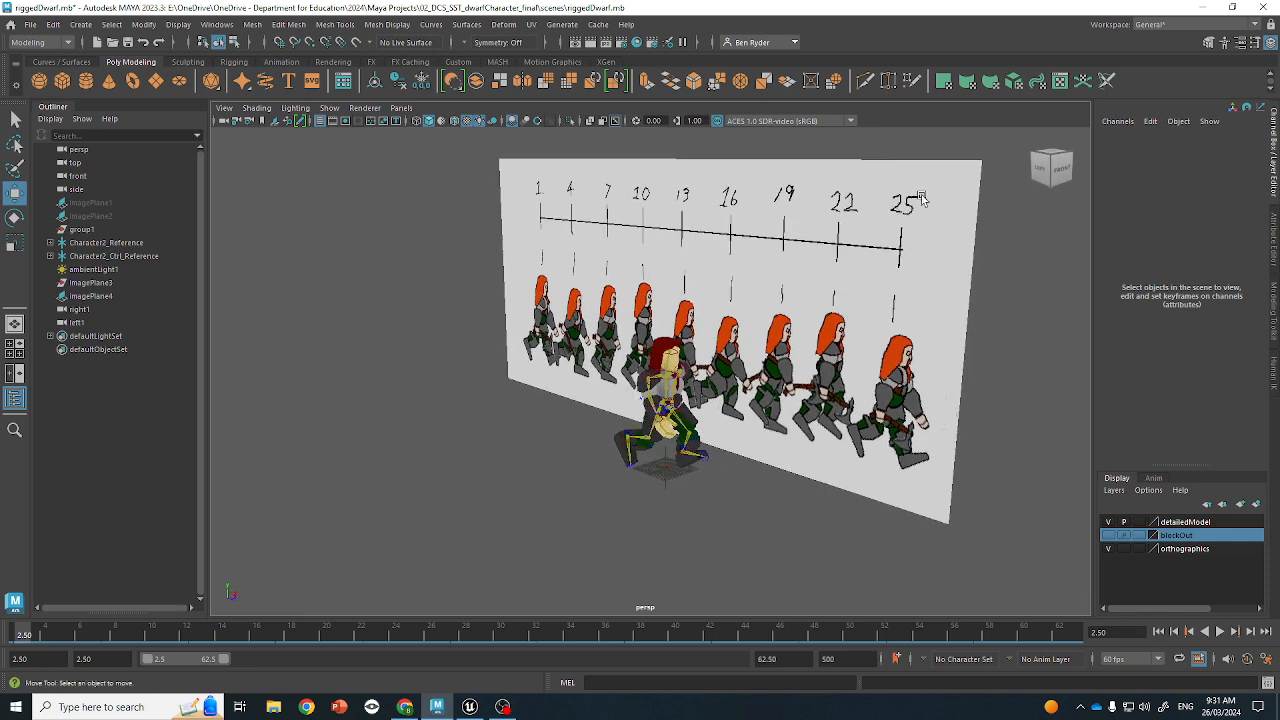
pyautogui.keyDown('alt'); pyautogui.moveTo(899, 254); pyautogui.dragTo(919, 253); pyautogui.keyUp('alt')
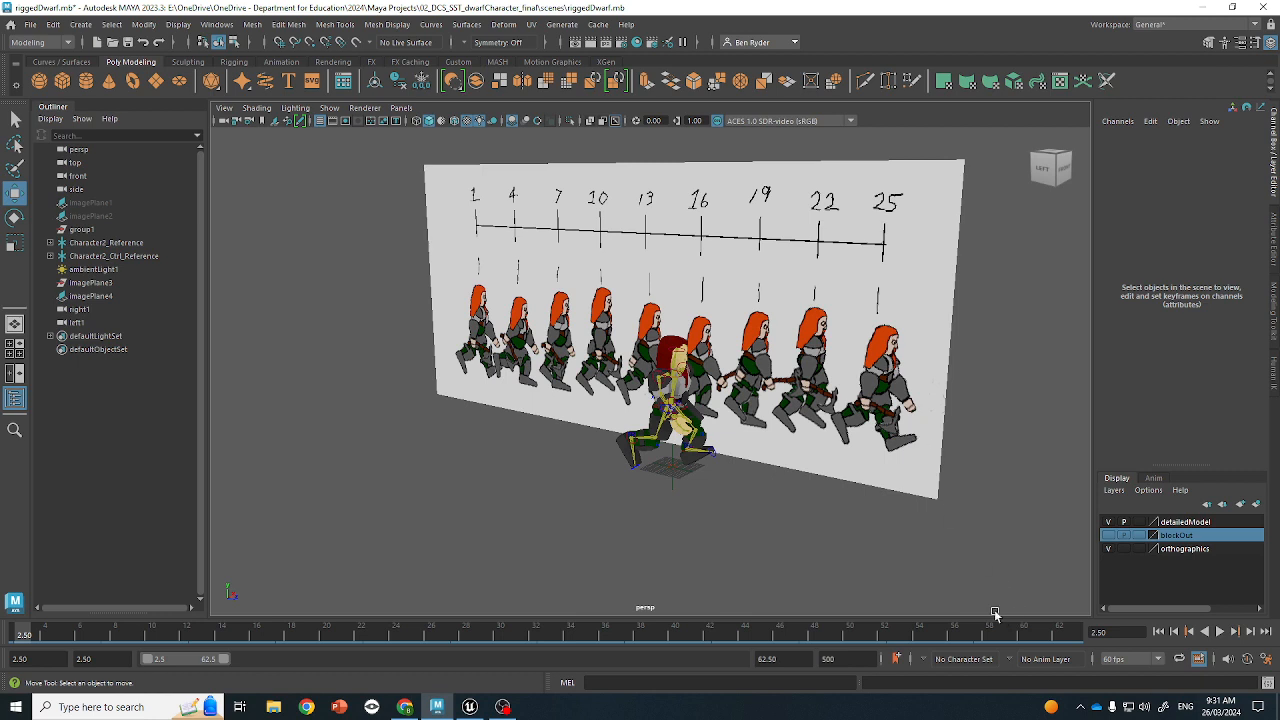
pyautogui.hotkey('alt', 'v')
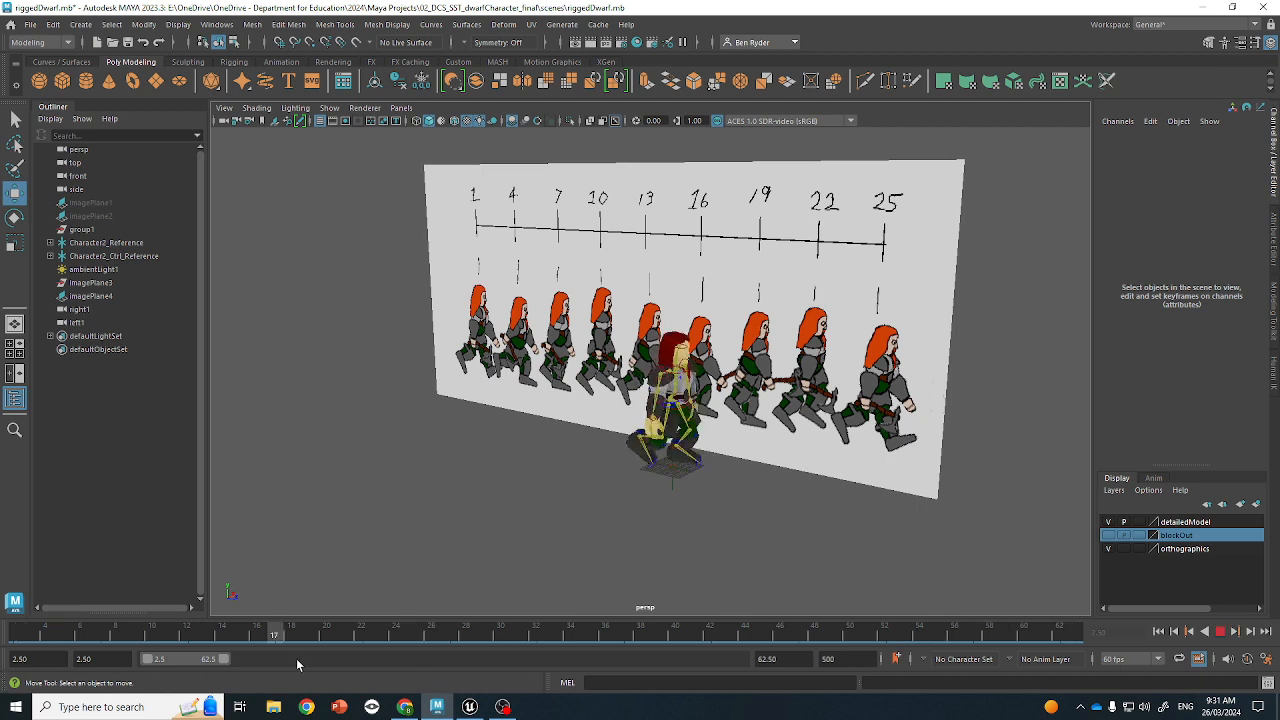